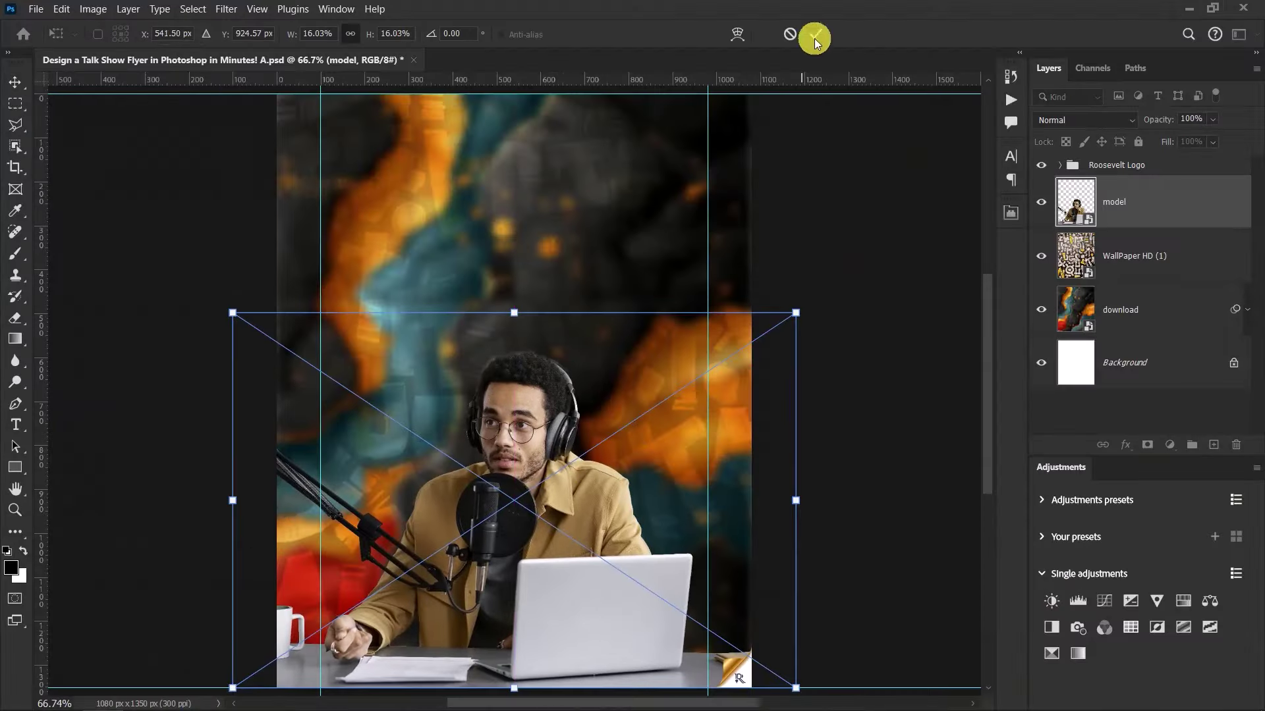
Commit the placed model and apply Camera Raw Texture, Clarity and Sharpening adjustments to it
left_click(814, 36)
left_click(226, 8)
left_click(269, 152)
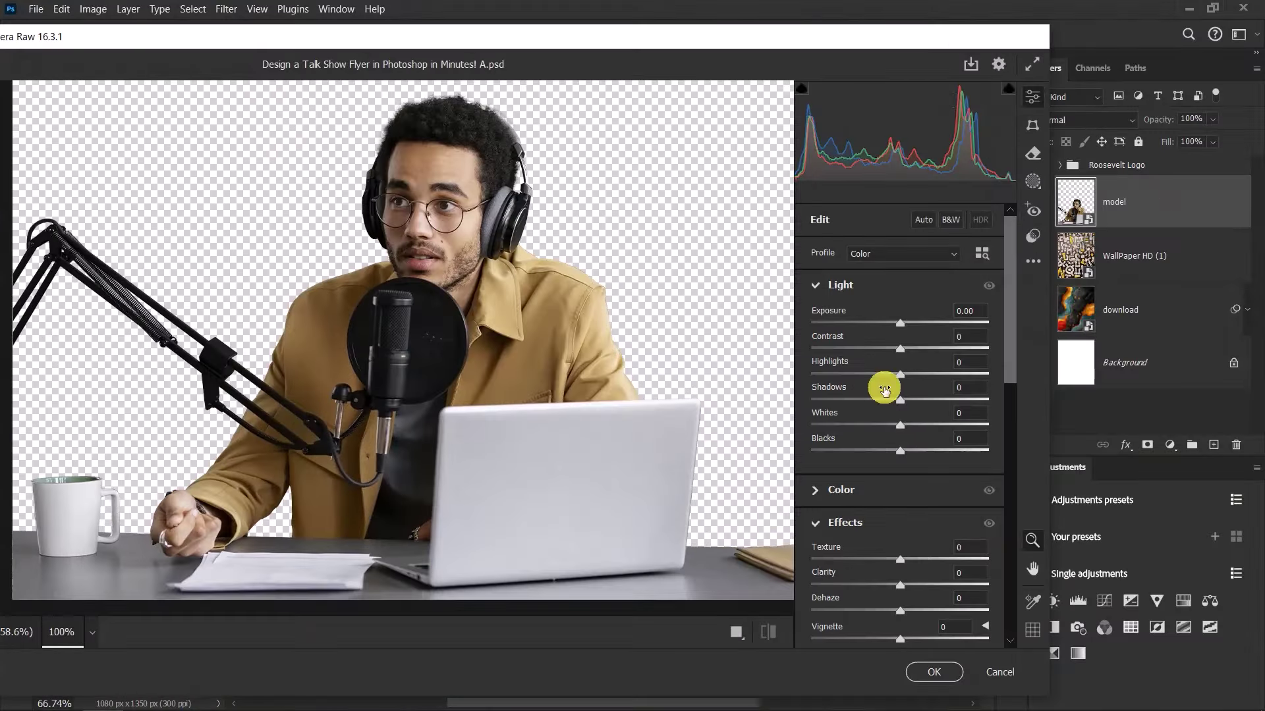
scroll(823, 327, "down", 3)
left_click_drag(900, 362, 954, 367)
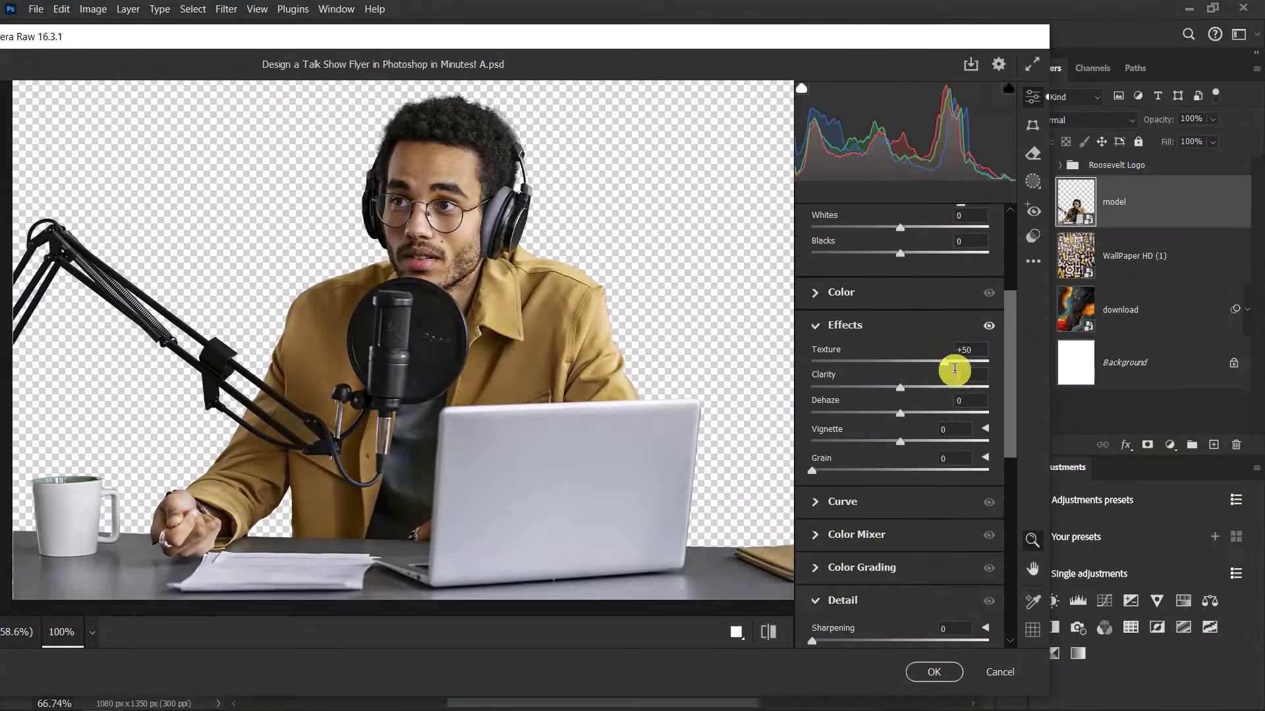
left_click_drag(899, 412, 982, 412)
scroll(931, 333, "down", 3)
left_click_drag(812, 344, 831, 344)
key("Return")
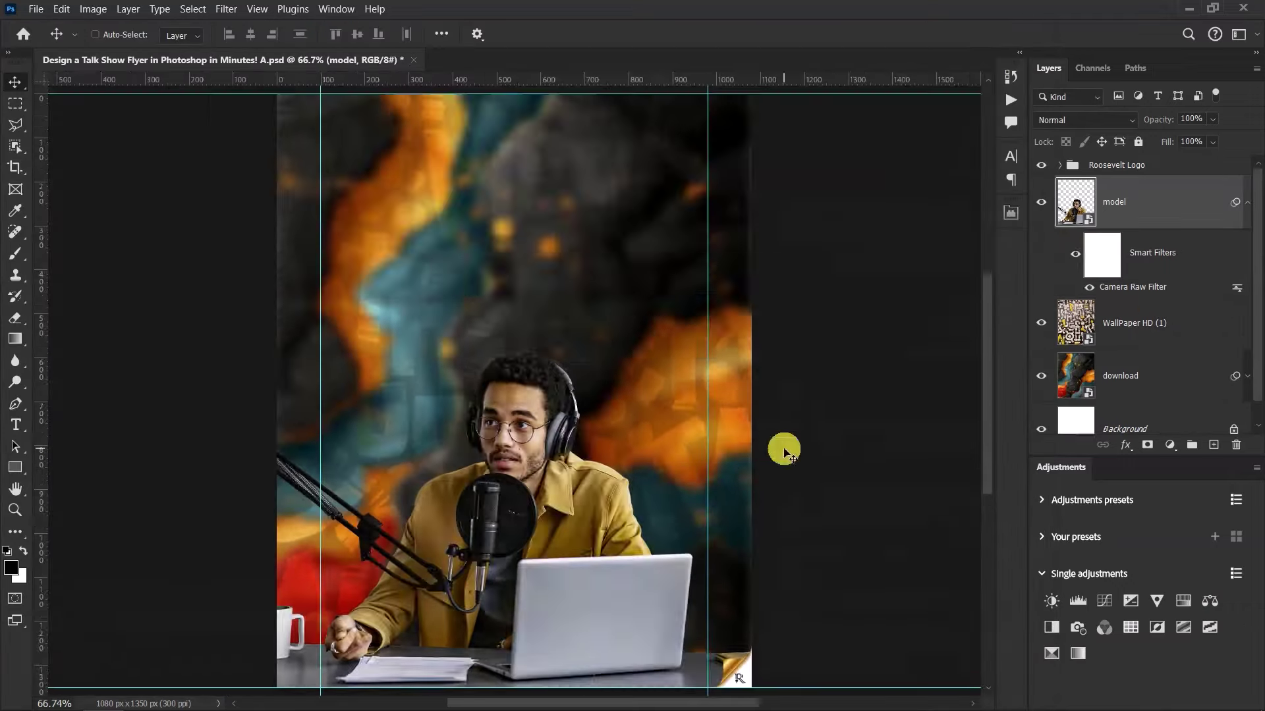
Add a Black & White adjustment layer clipped to the model
left_click(1169, 445)
left_click(1171, 320)
key("ctrl+alt+g")
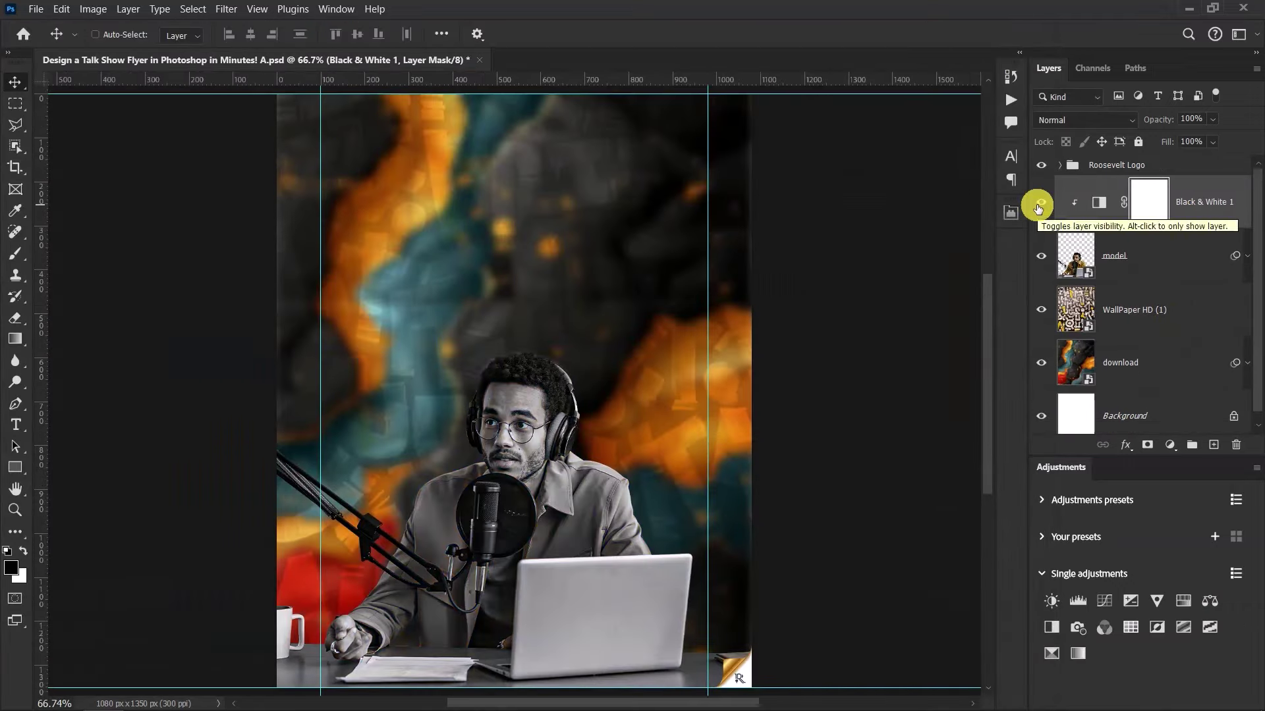
Type the two-line title TALK / SHOW on the flyer
key("t")
left_click(430, 271)
type("TALK")
key("Return")
type("SHOW")
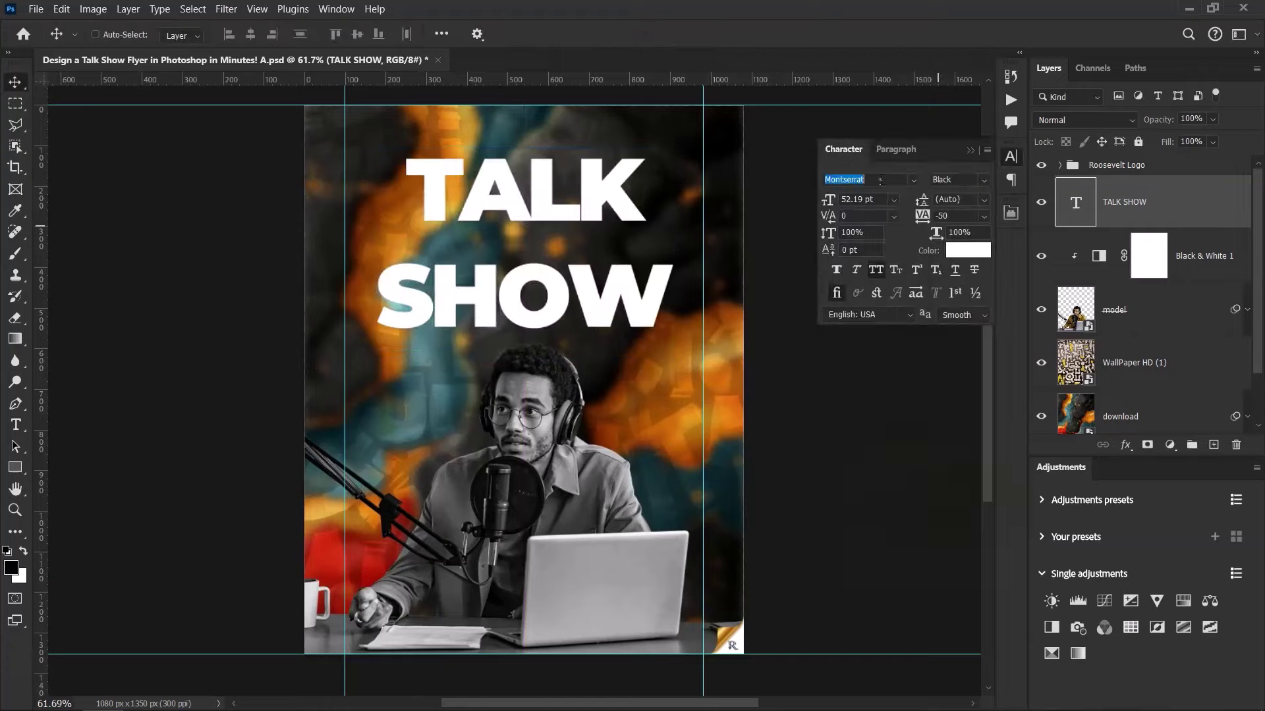
Set the title to 67 pt size with 49 pt leading, then return to editing it
left_click(874, 198)
type("67")
key("Return")
left_click(972, 199)
type("49")
key("Return")
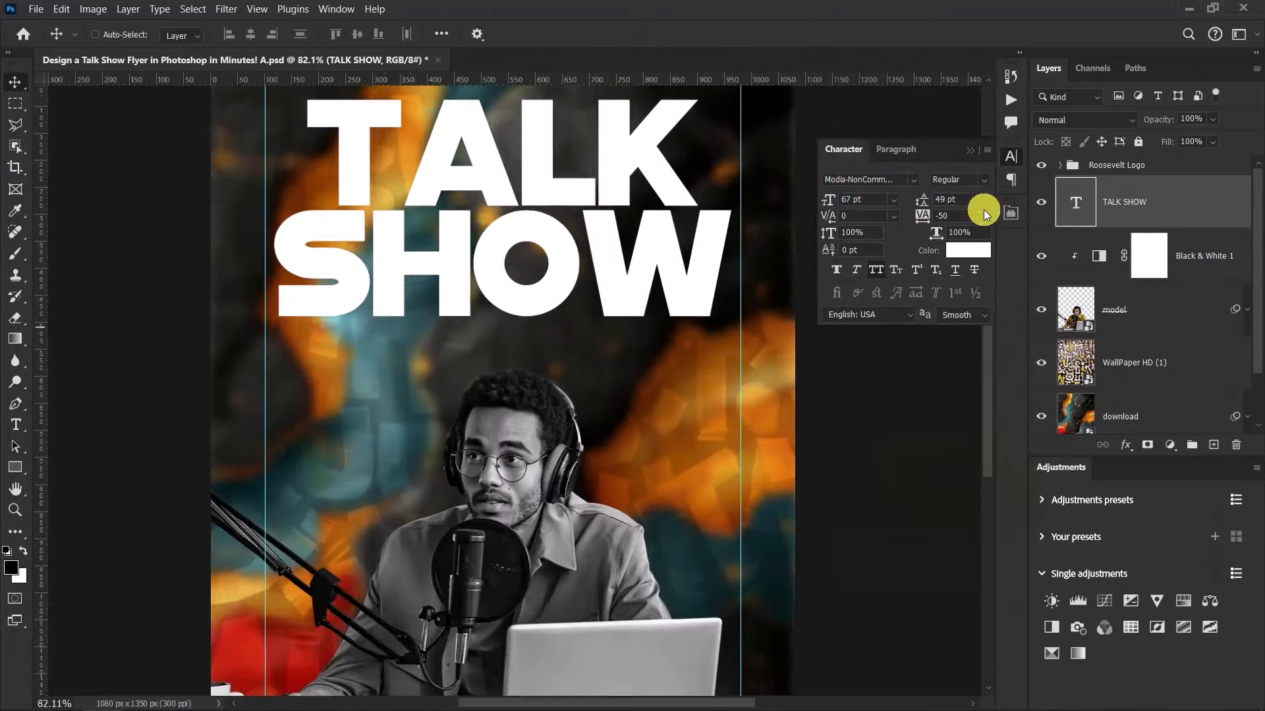
scroll(584, 310, "up", 3)
key("t")
left_click(639, 314)
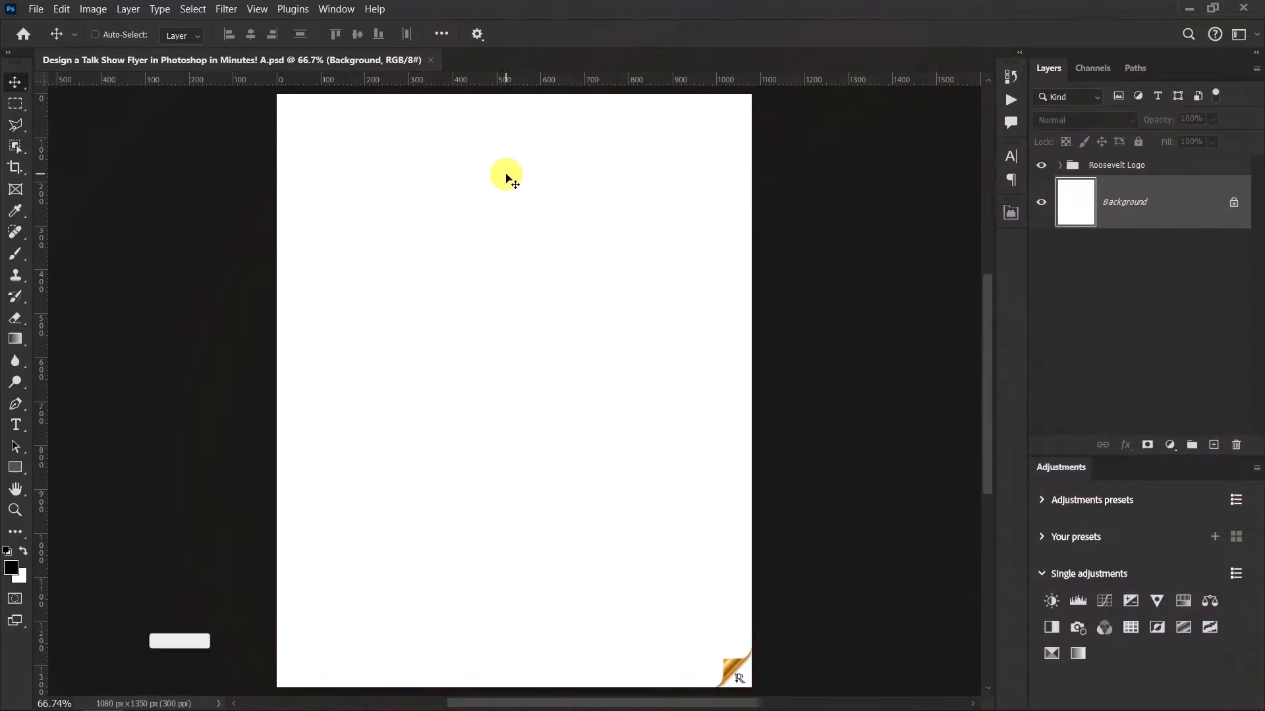
Check the project folder in File Explorer, then minimize it
scroll(508, 176, "down", 3)
scroll(507, 176, "up", 2)
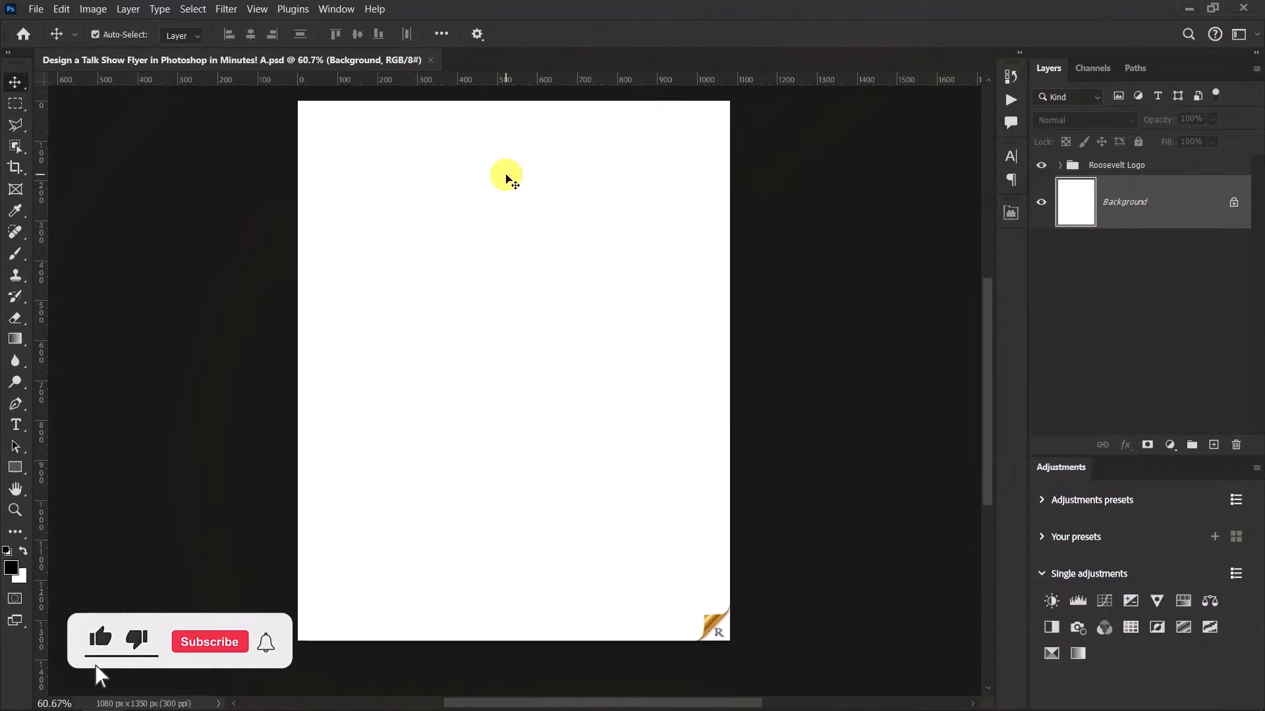
scroll(507, 177, "up", 1)
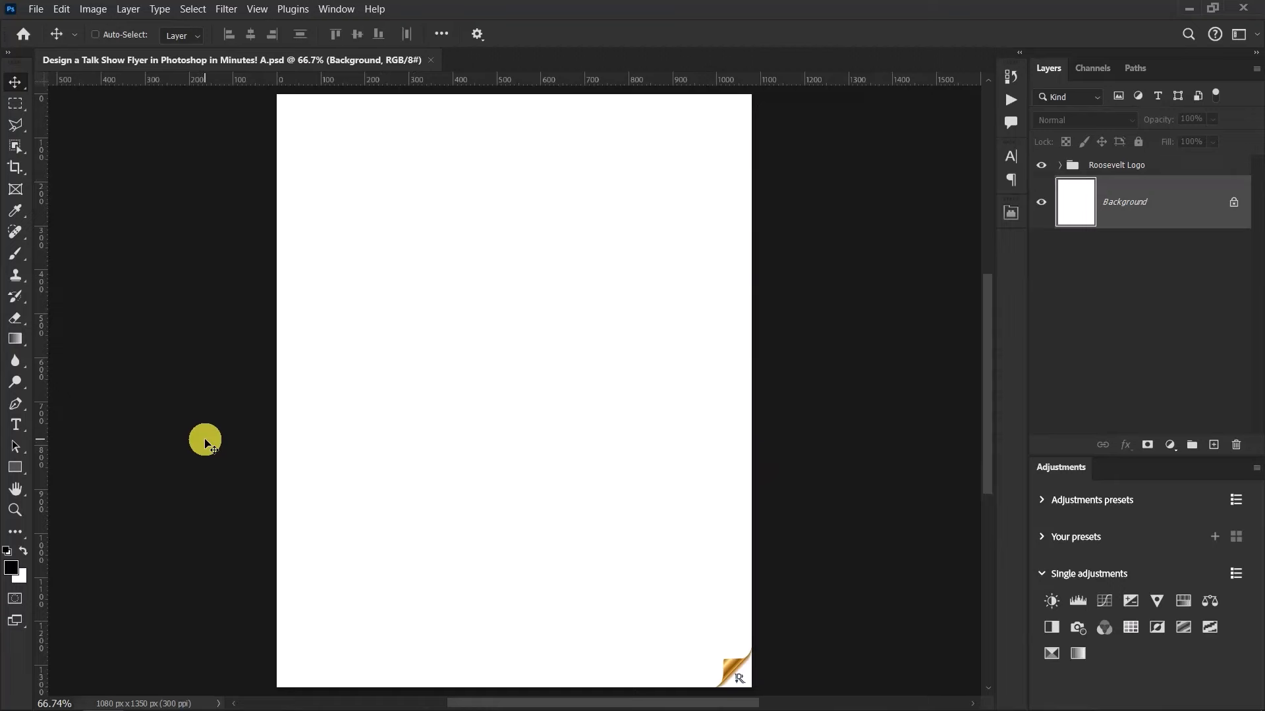
key("alt+Tab")
left_click(704, 355)
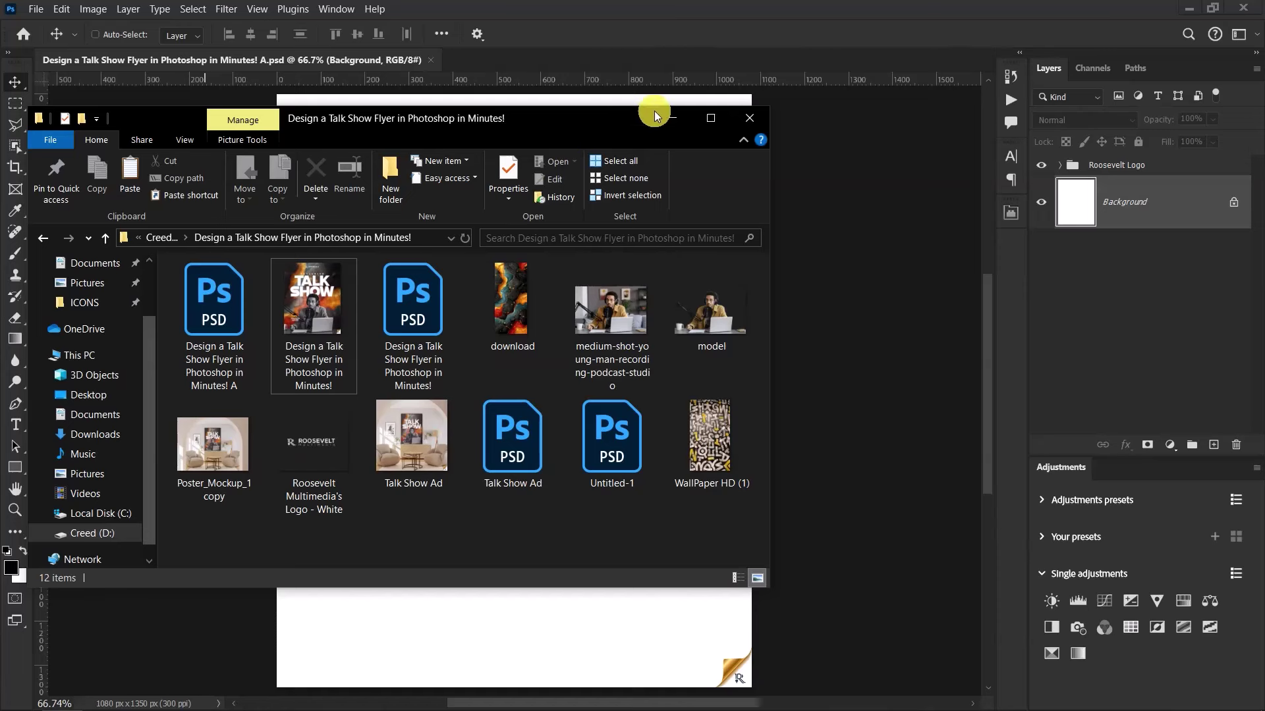
left_click(712, 8)
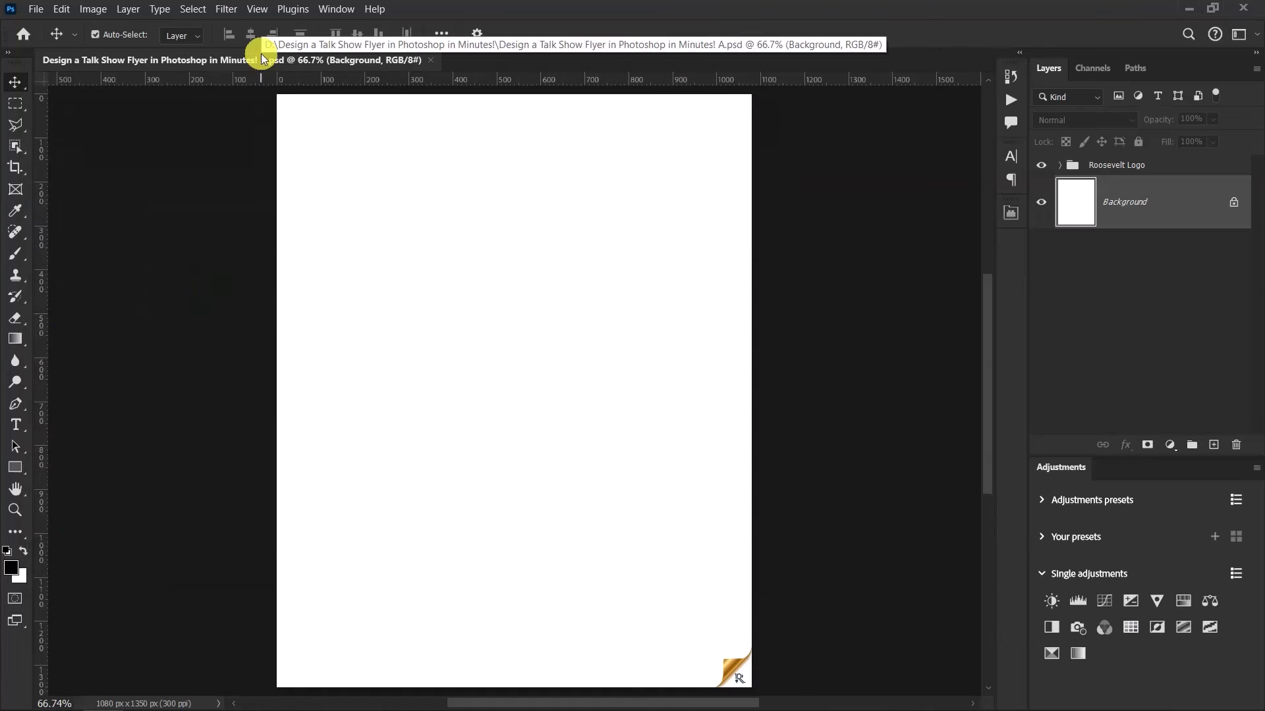
Create a guide layout with 1 column, 1 row and 100 px left and right margins
left_click(257, 8)
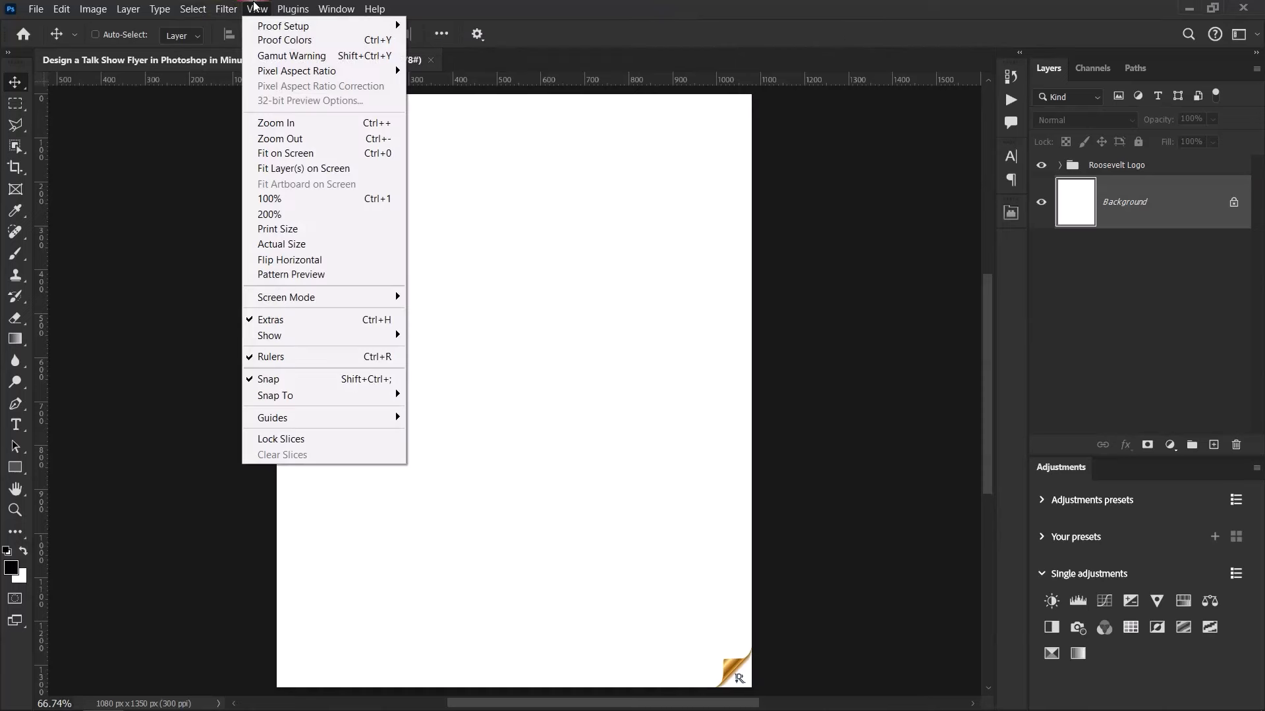
mouse_move(350, 413)
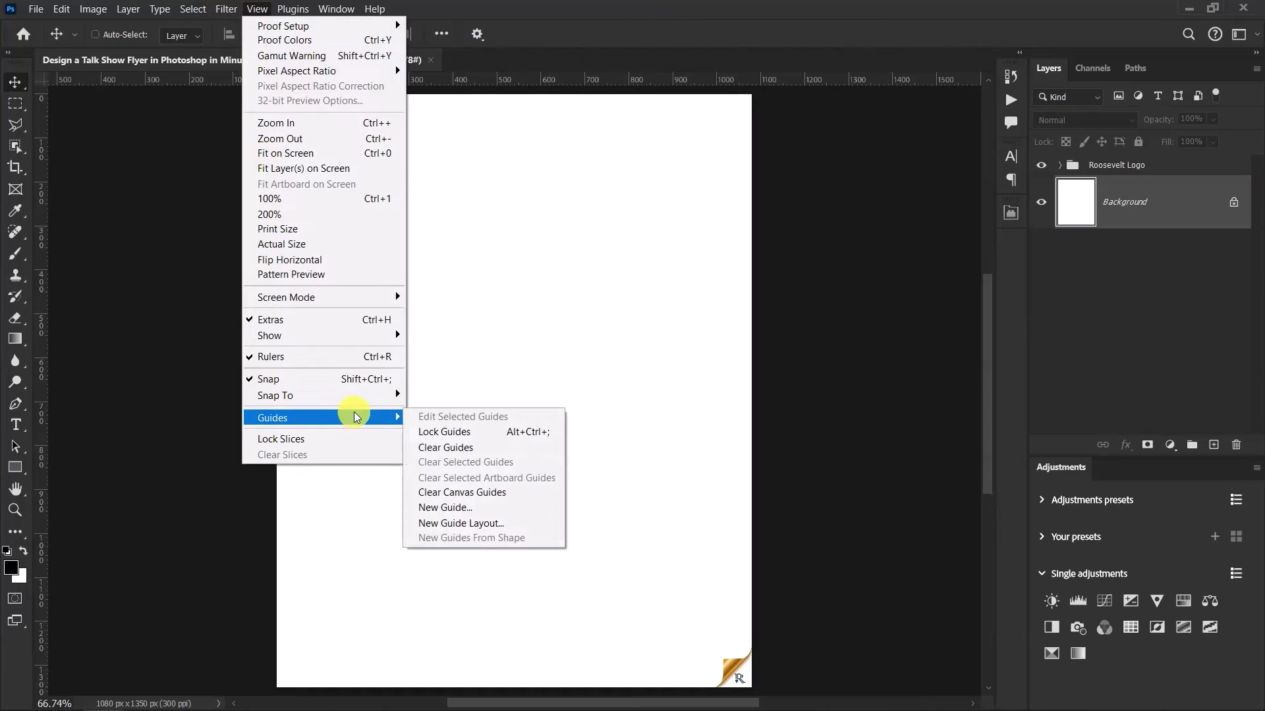
left_click(484, 524)
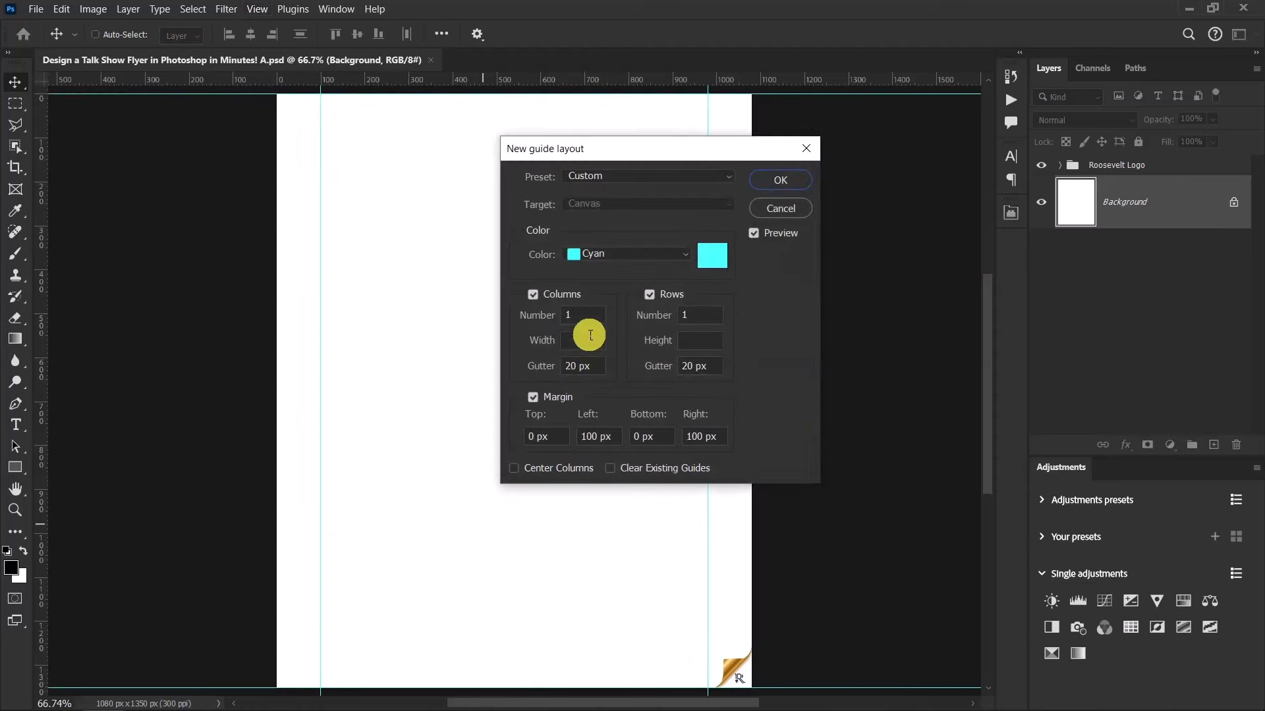
left_click(540, 317)
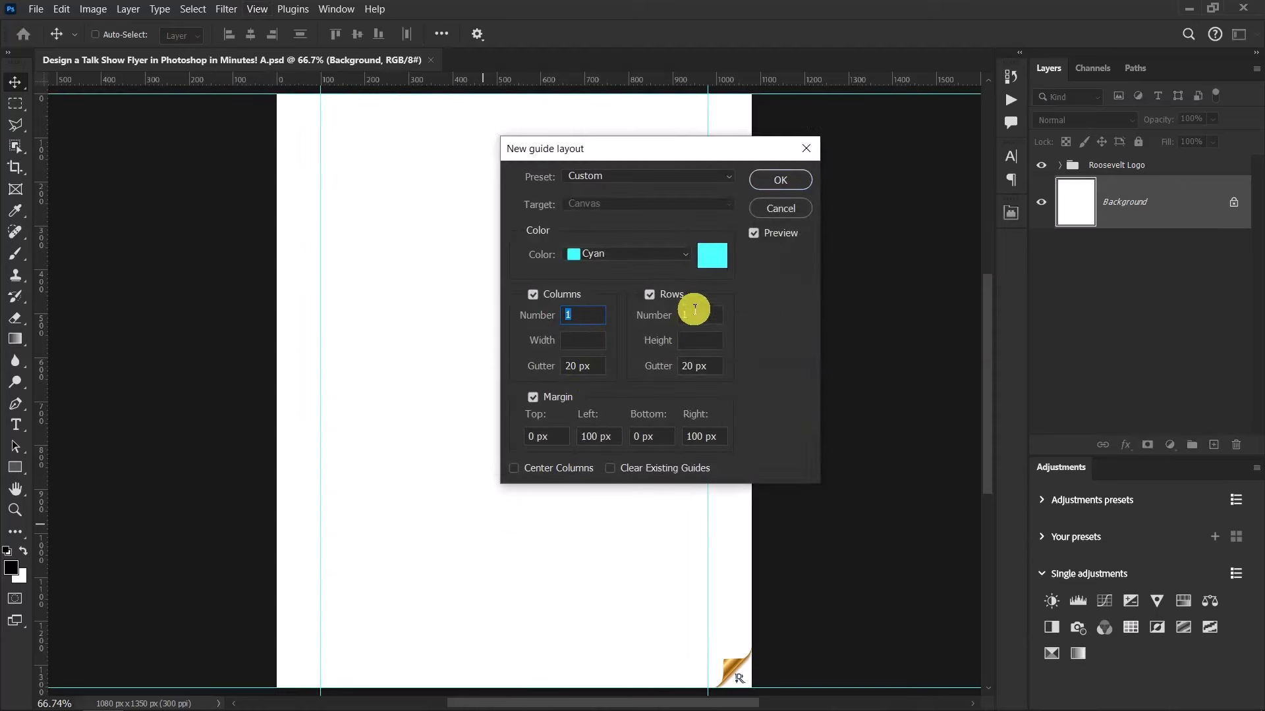
left_click(643, 307)
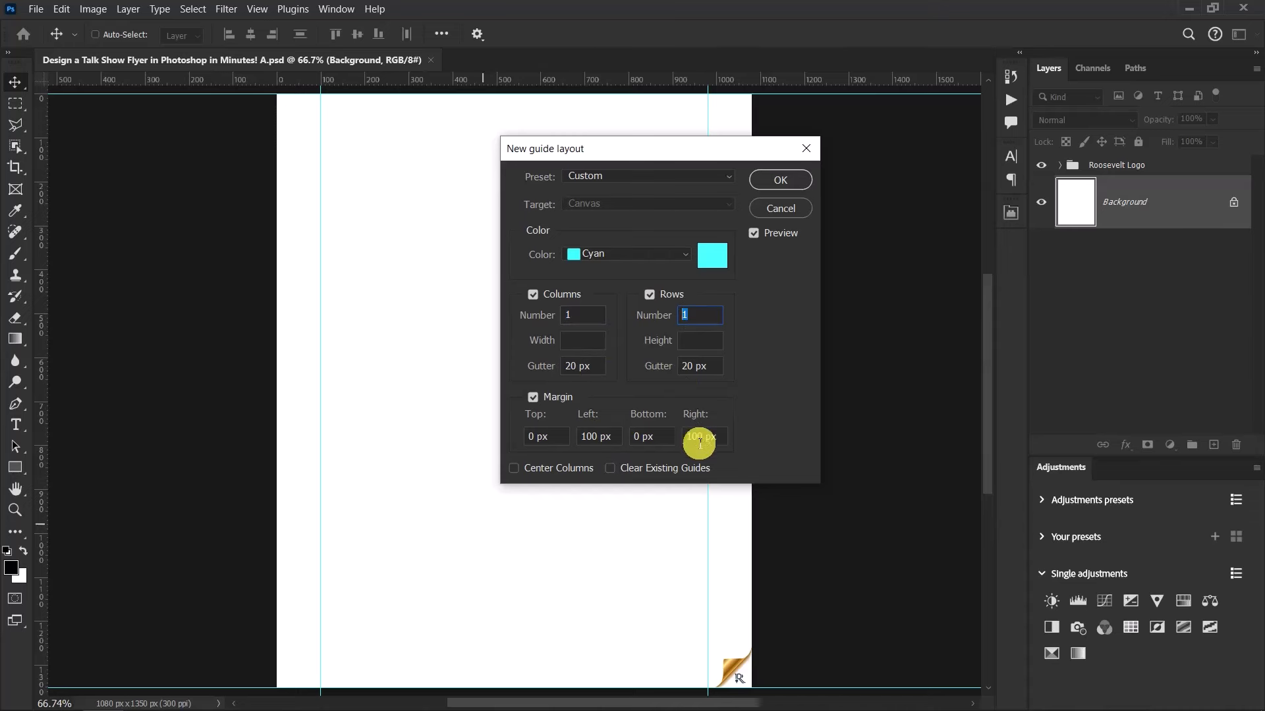
left_click(771, 181)
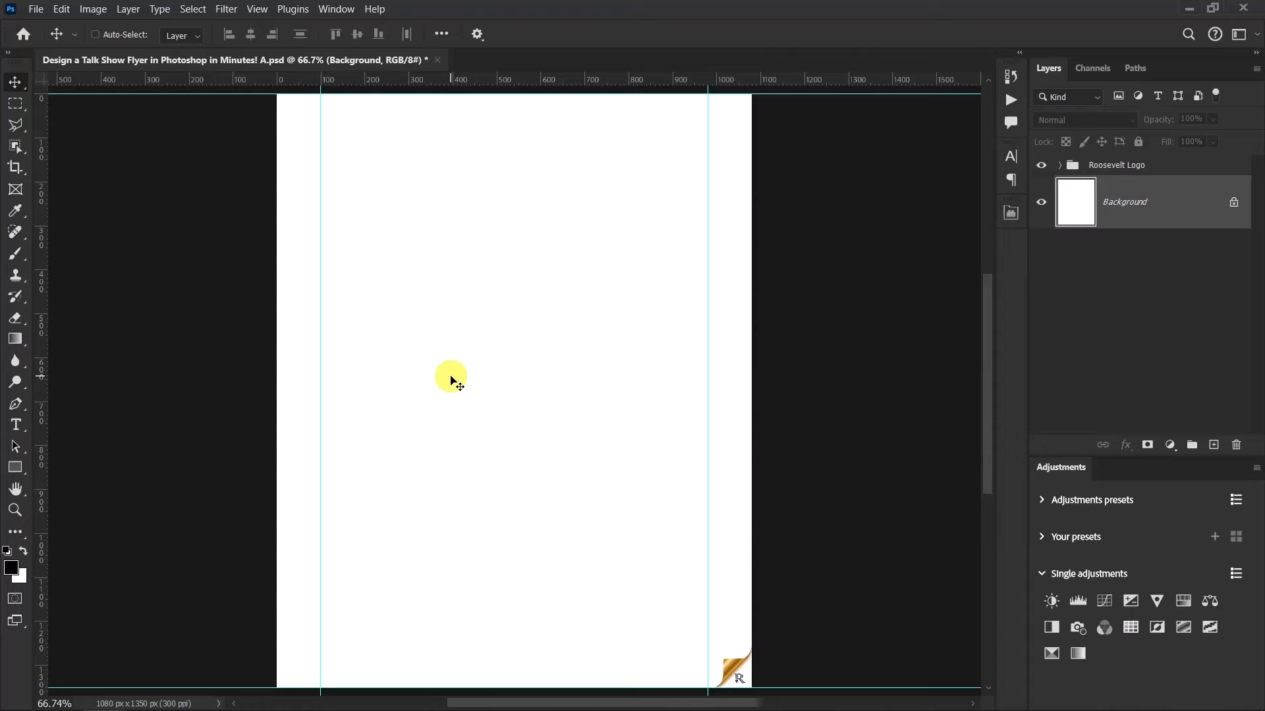
Place the download image and scale it to fill the 1080 px page width
key("alt+Tab")
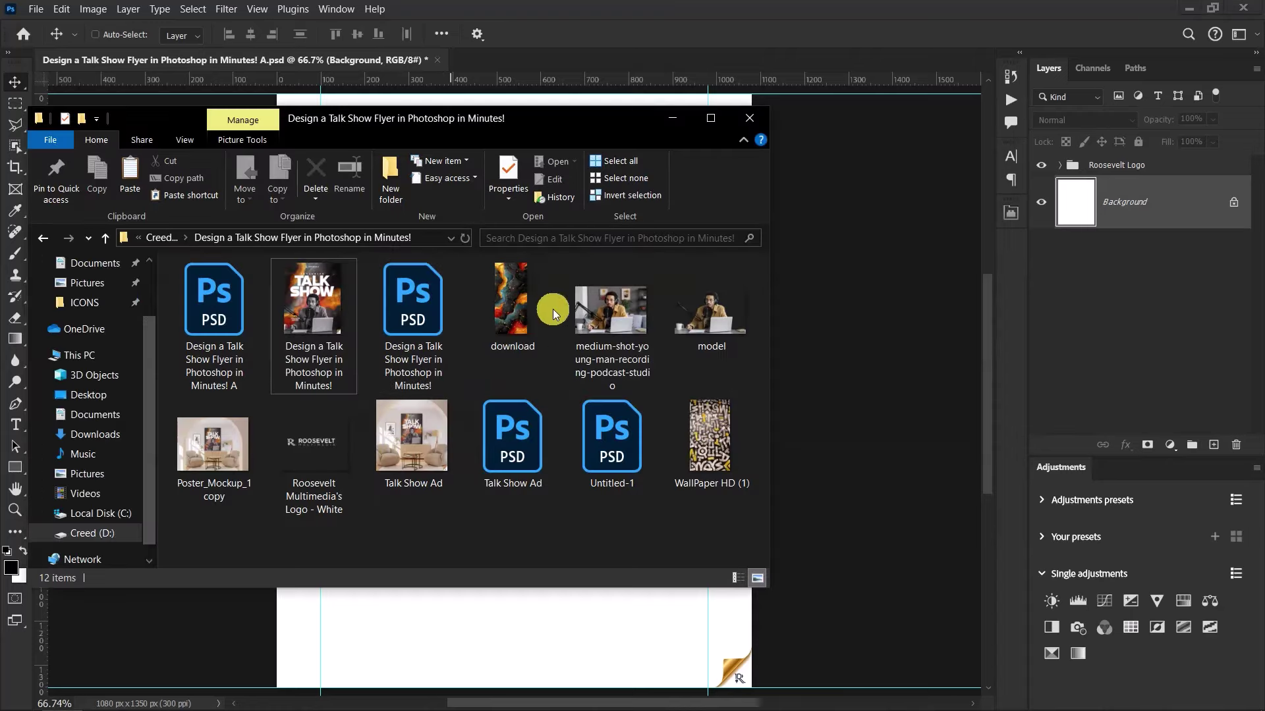
left_click_drag(515, 303, 862, 263)
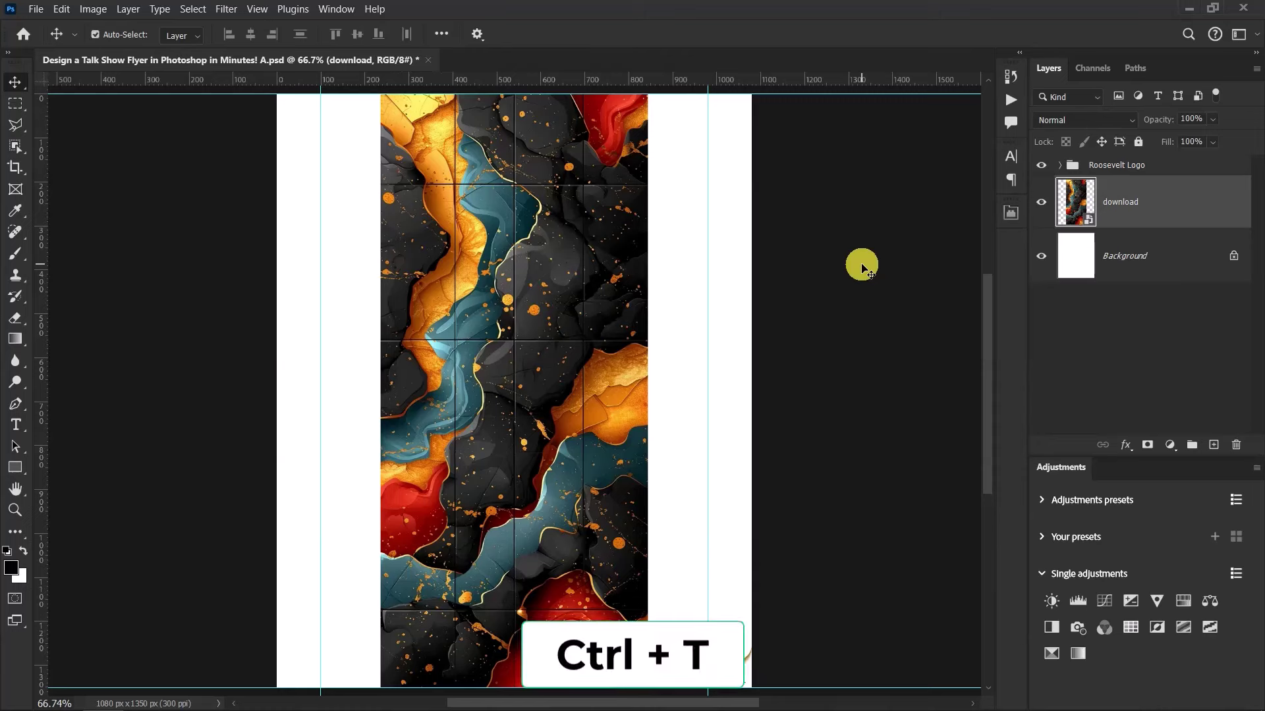
key("ctrl+t")
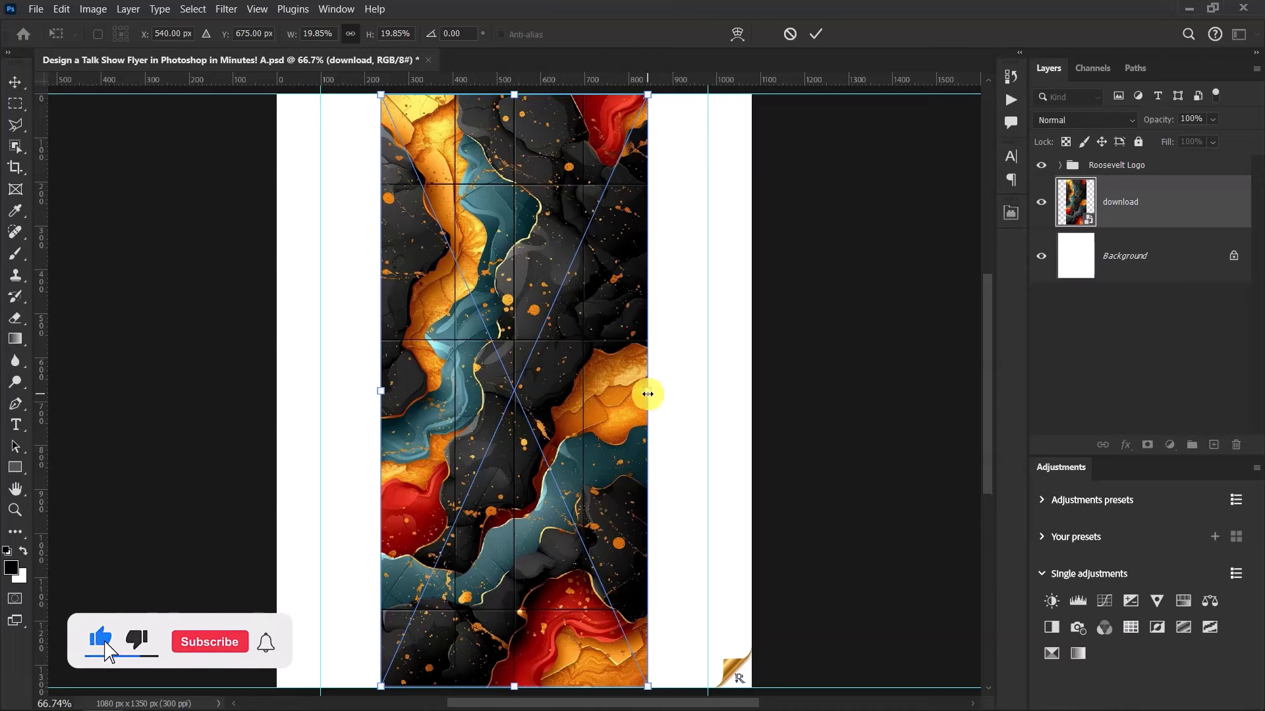
left_click_drag(648, 393, 754, 356)
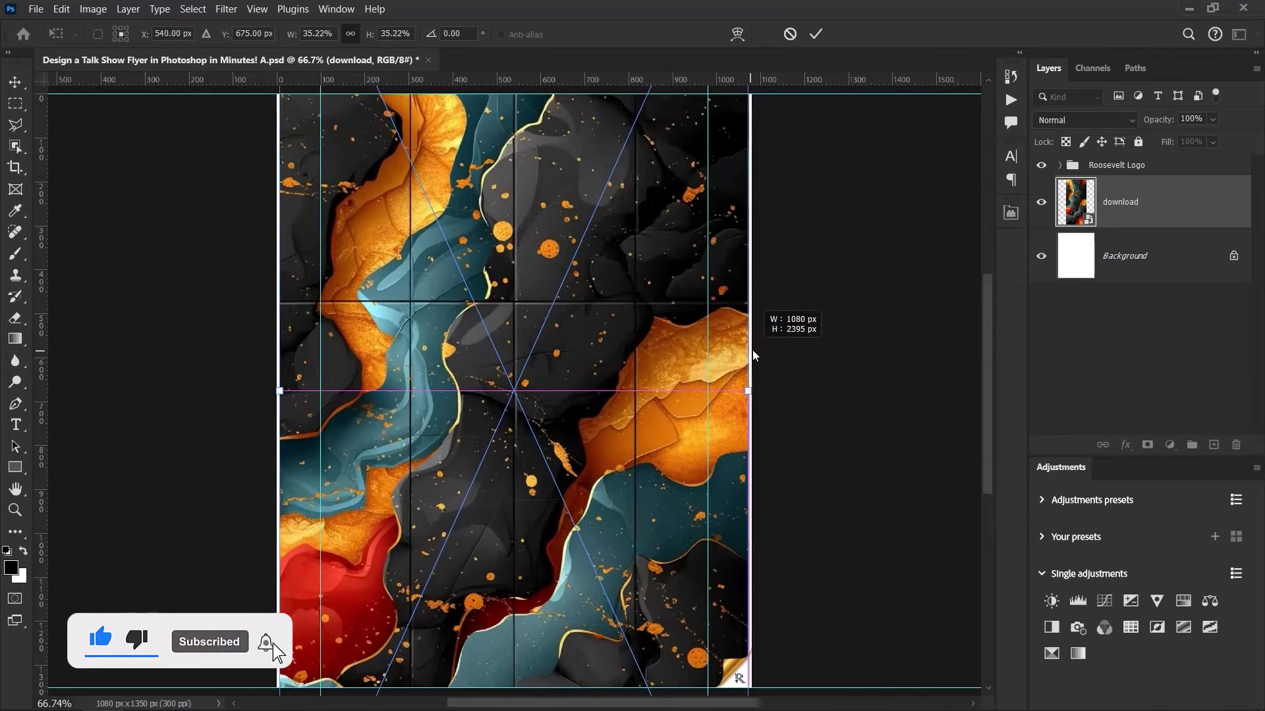
left_click(814, 36)
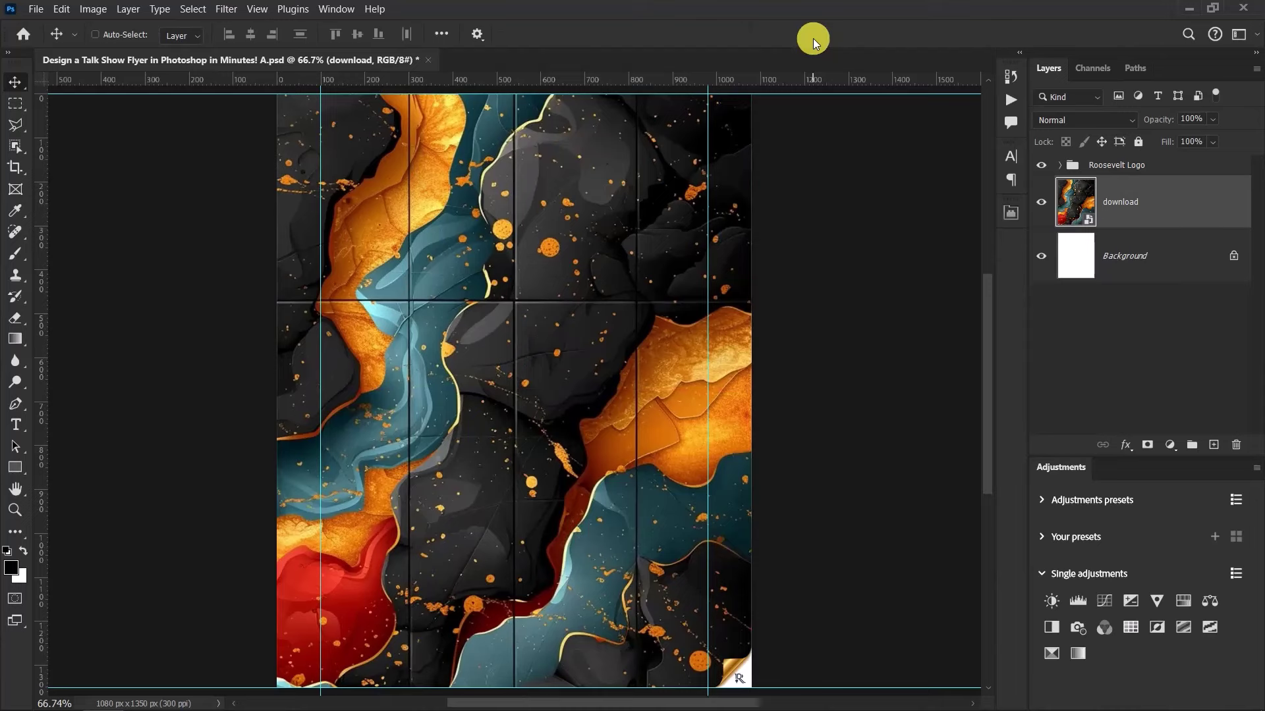
left_click(225, 9)
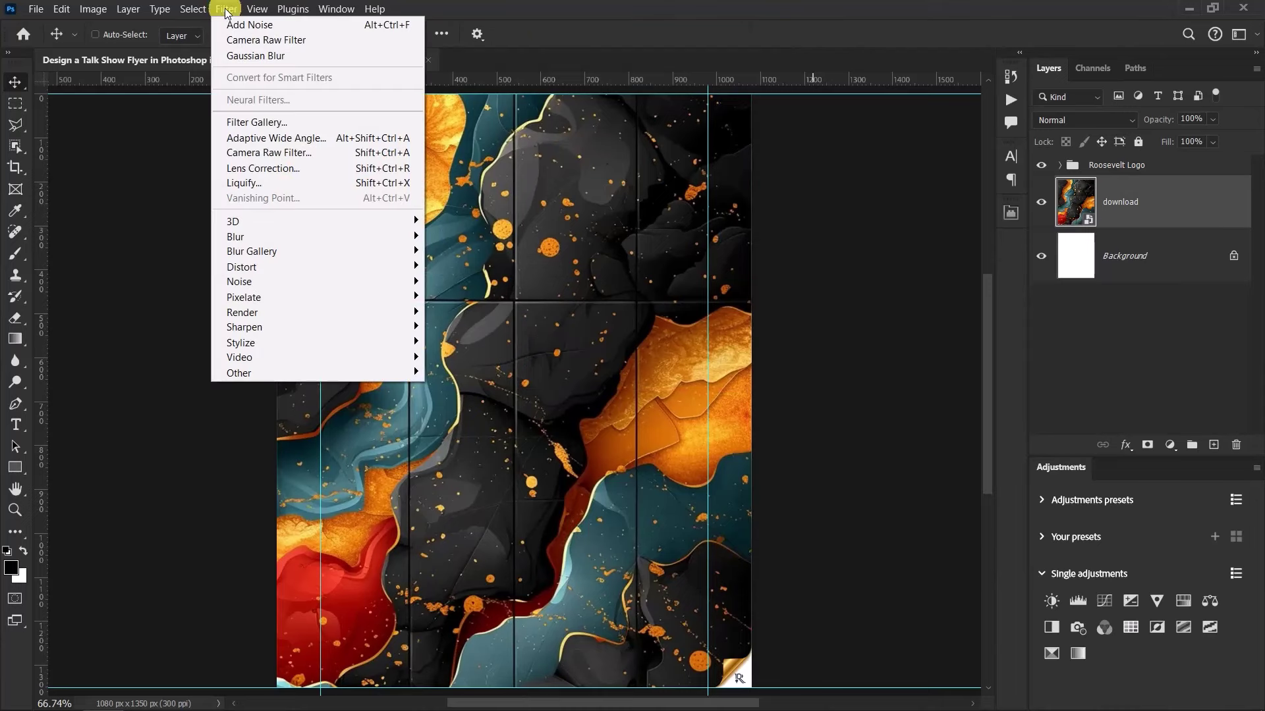
Apply a 10-pixel Gaussian Blur smart filter to the abstract background
mouse_move(305, 236)
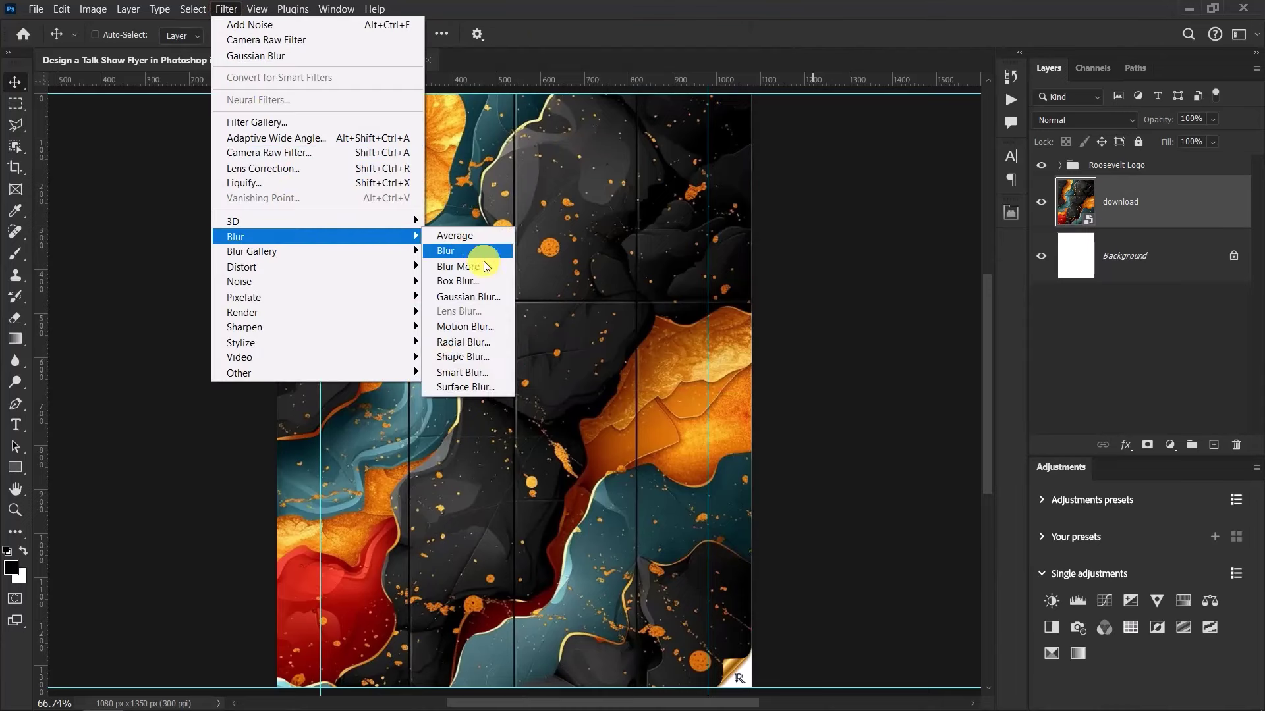
left_click(487, 297)
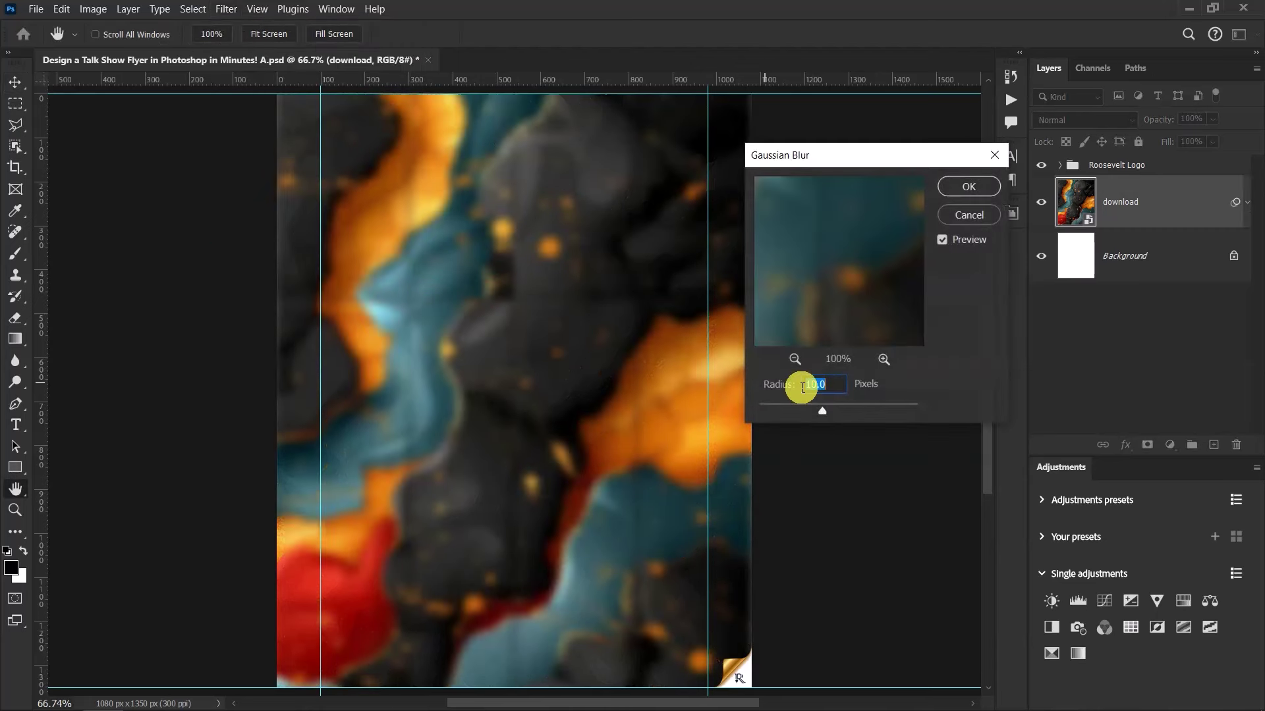
left_click(843, 387)
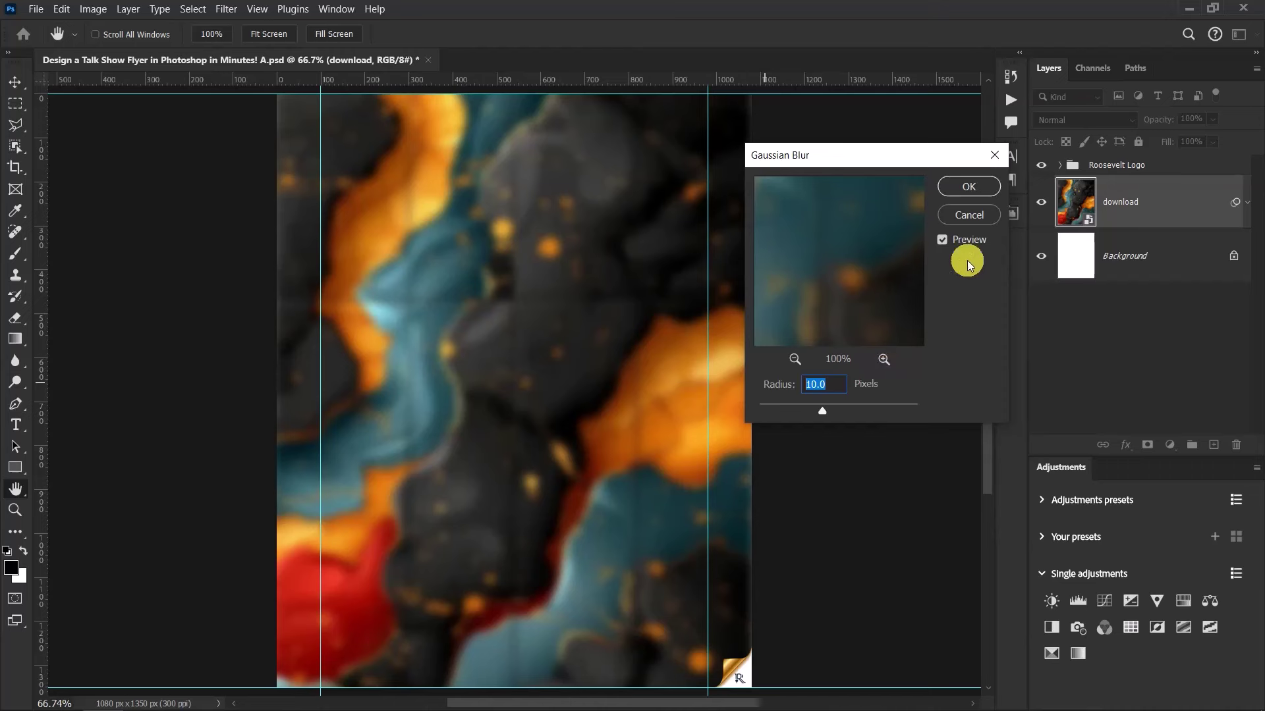
left_click(959, 185)
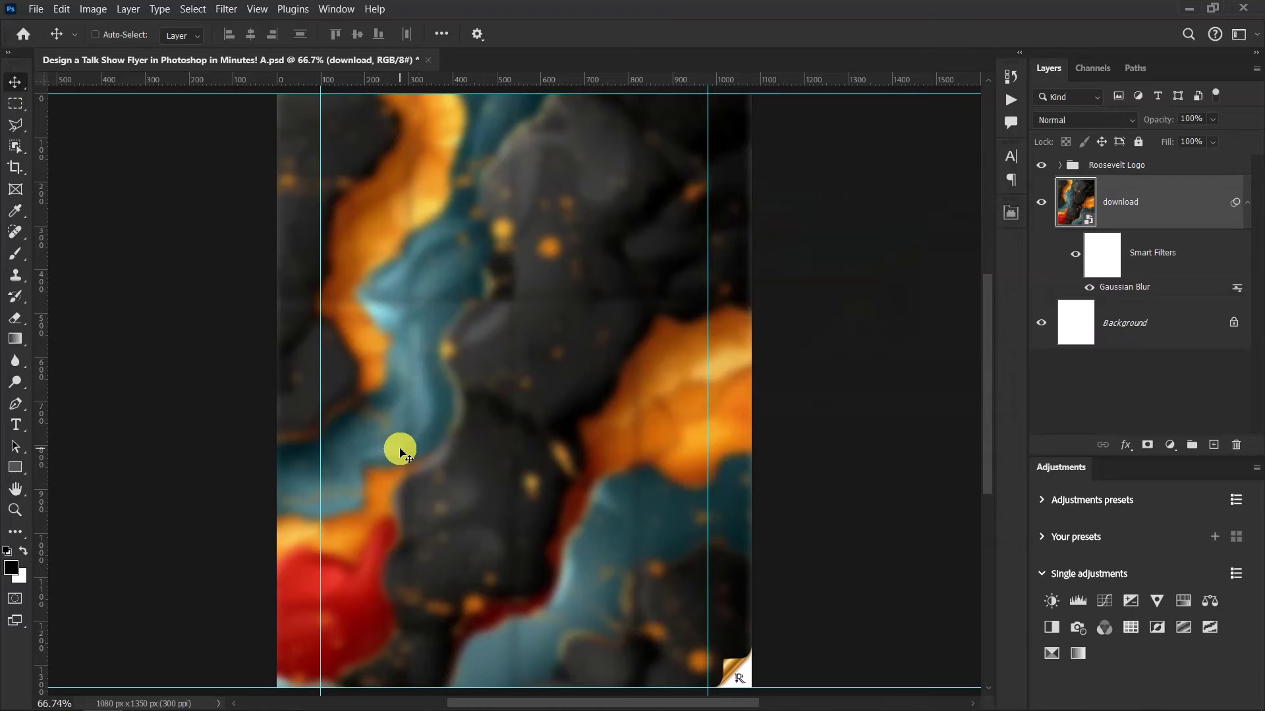
key("alt+Tab")
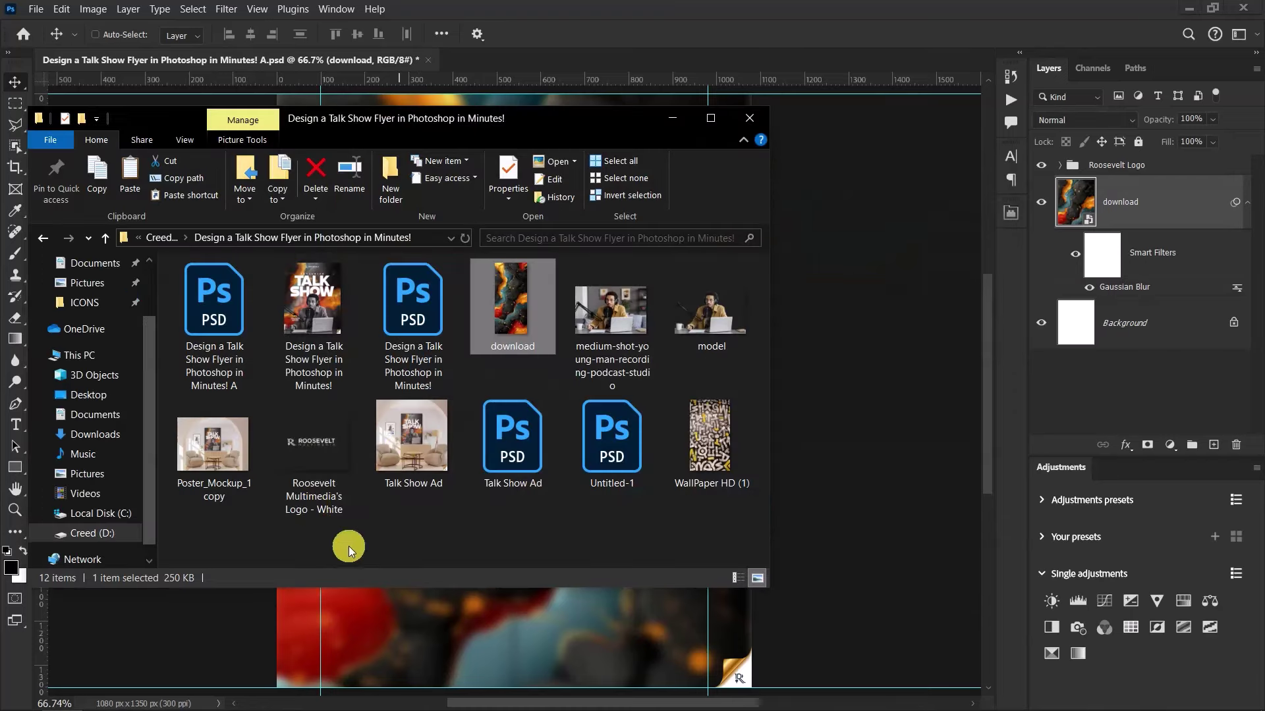
Place WallPaper HD (1) above the blurred background and scale it to 38.4% to fill the page
left_click_drag(715, 439, 844, 296)
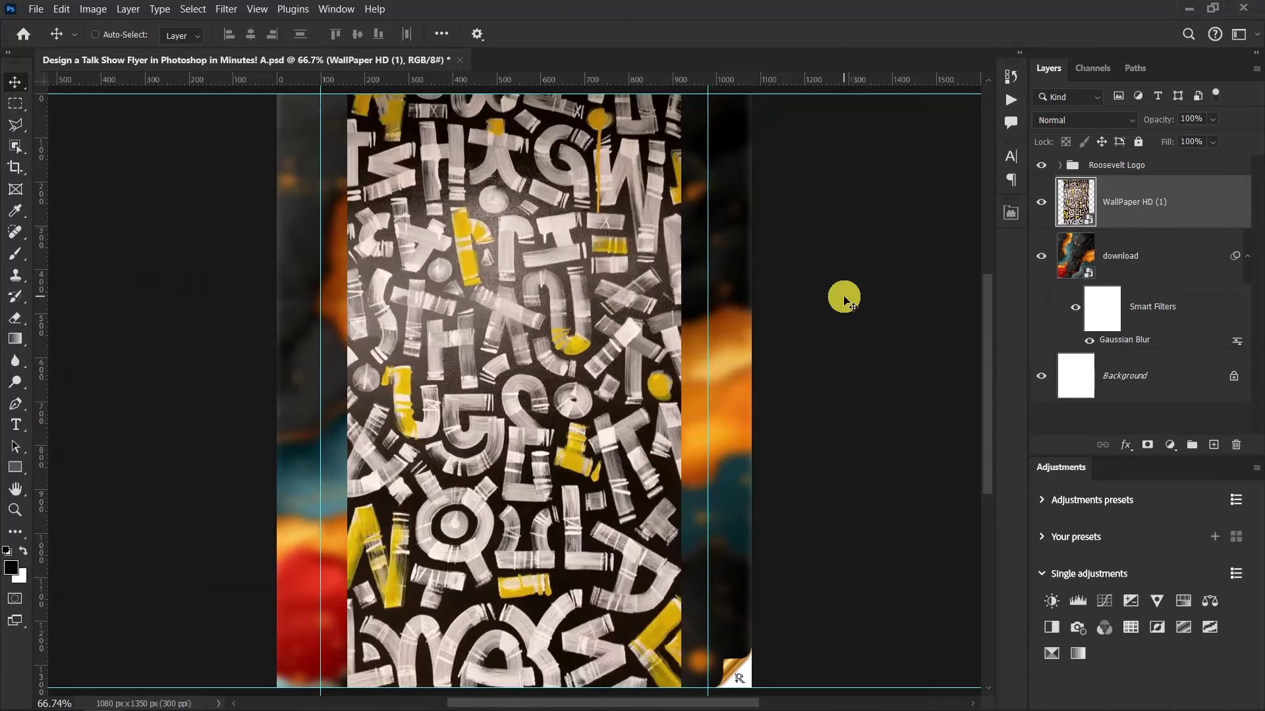
left_click(1246, 256)
key("ctrl+t")
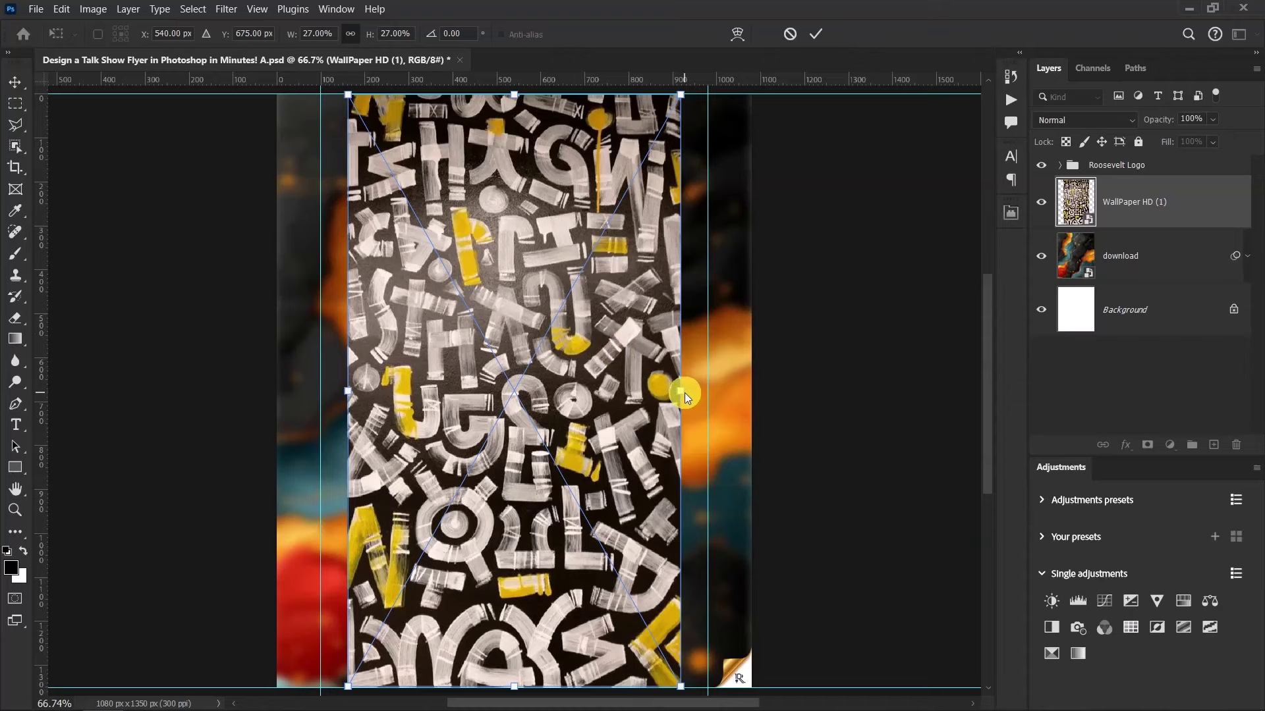
left_click_drag(681, 390, 750, 390)
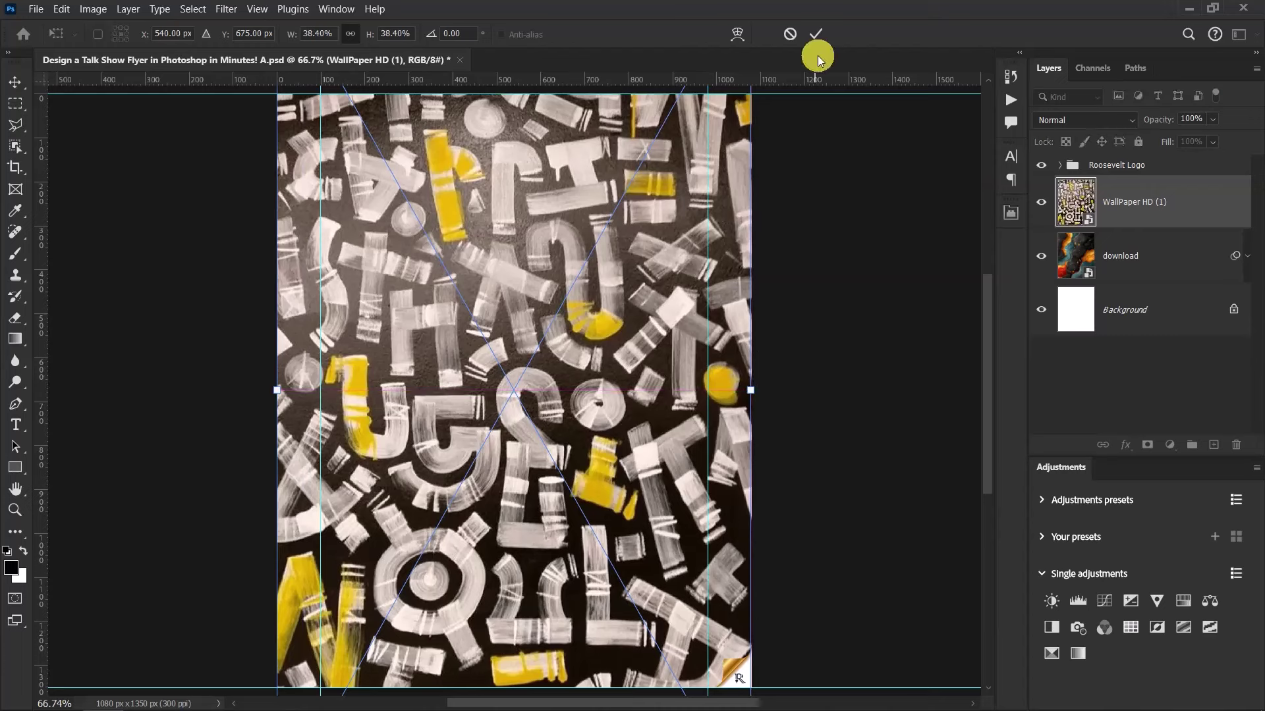
left_click(821, 33)
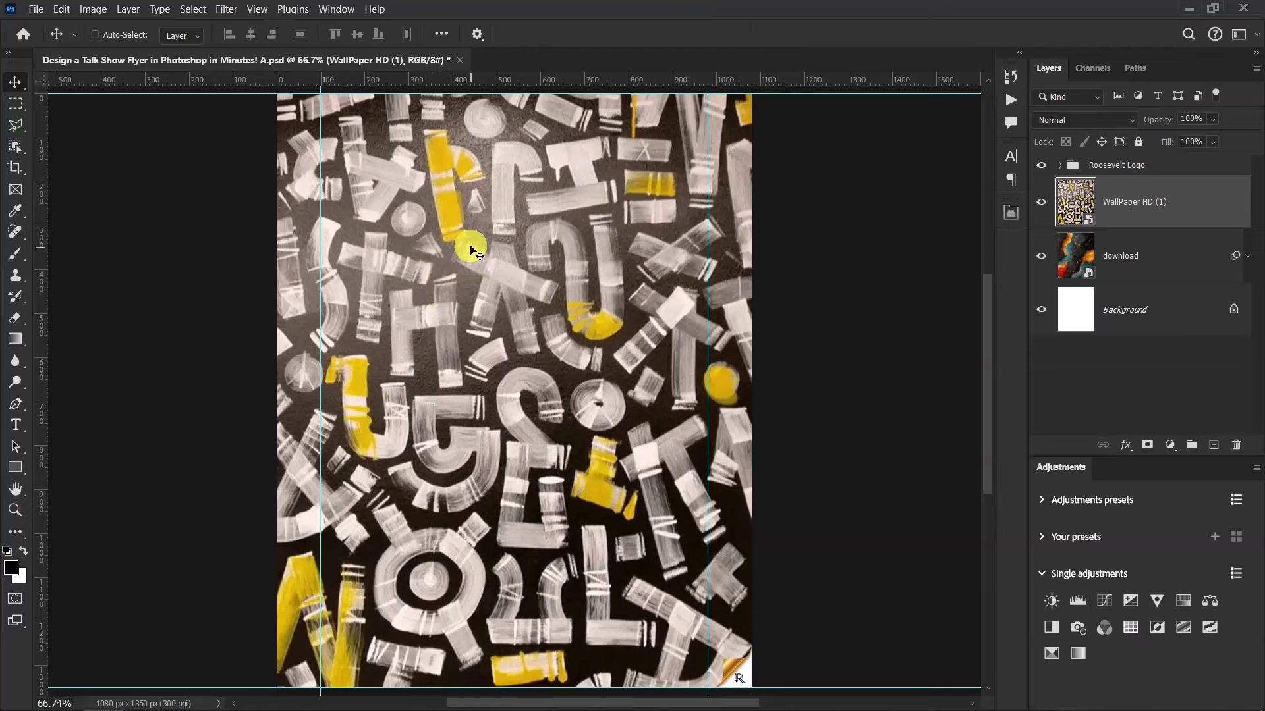
Set the wallpaper layer to Multiply blend mode at 30% opacity
left_click(1096, 121)
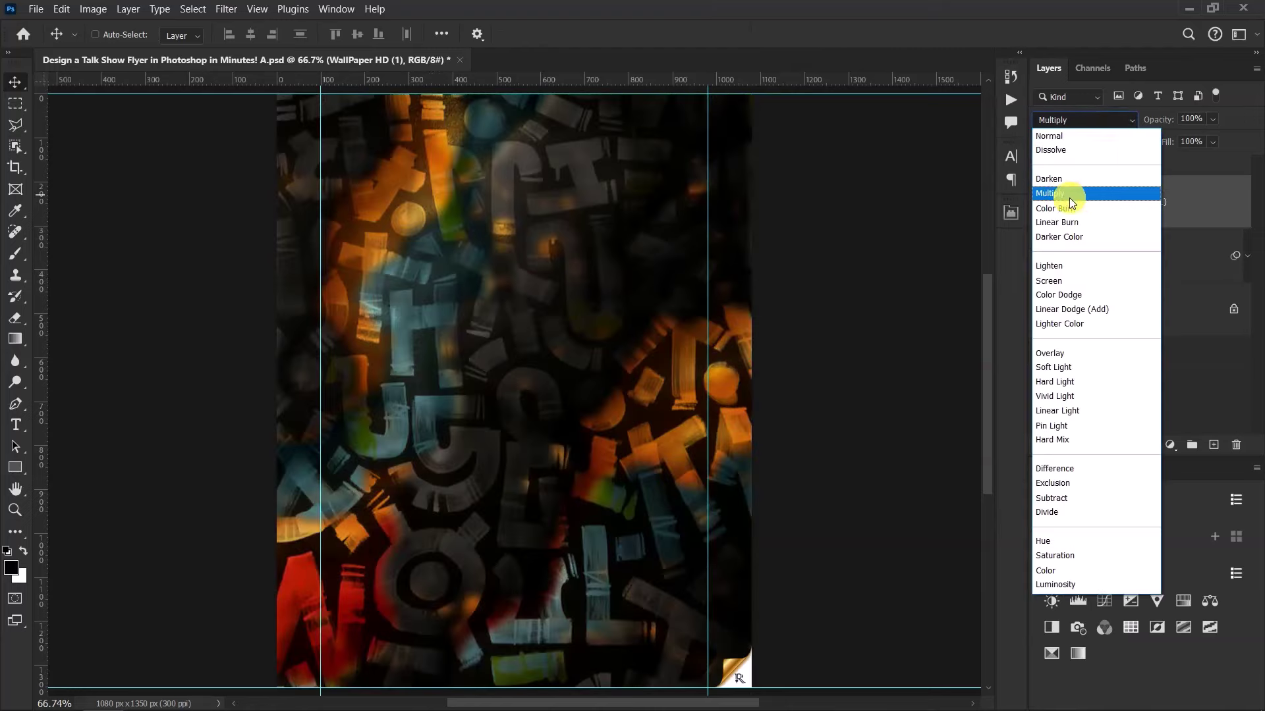
left_click(1068, 197)
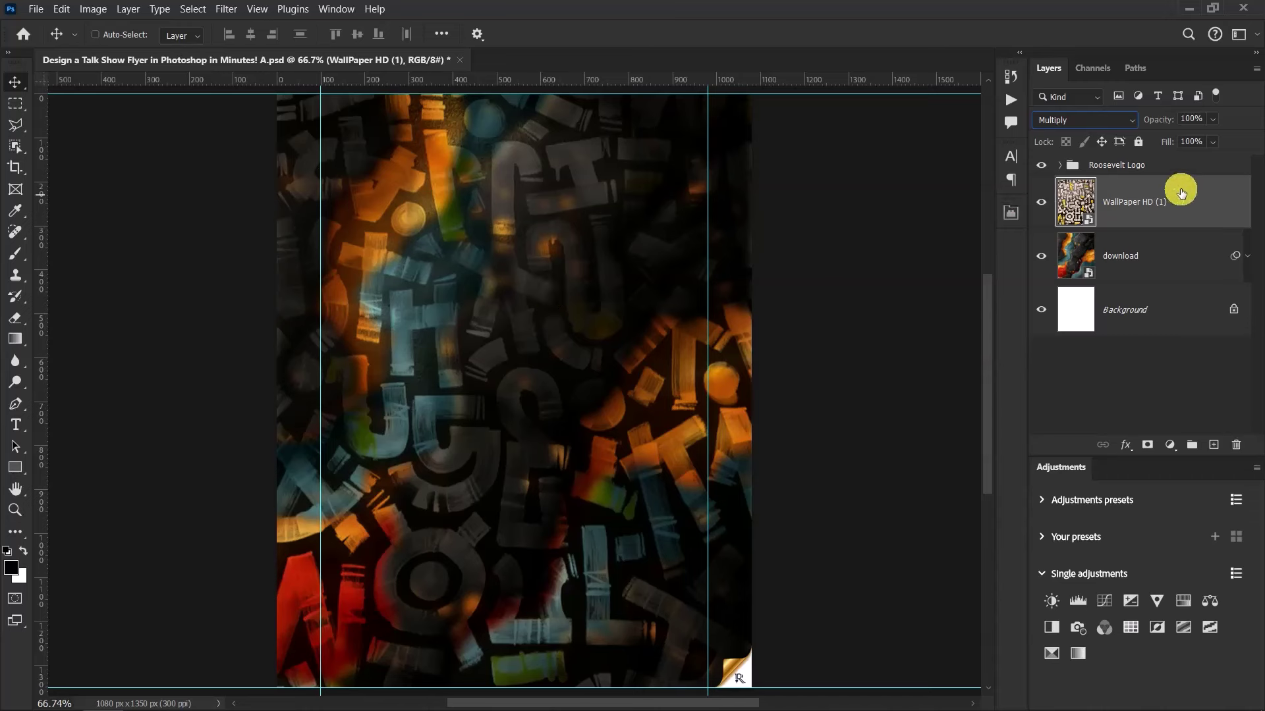
left_click(1200, 118)
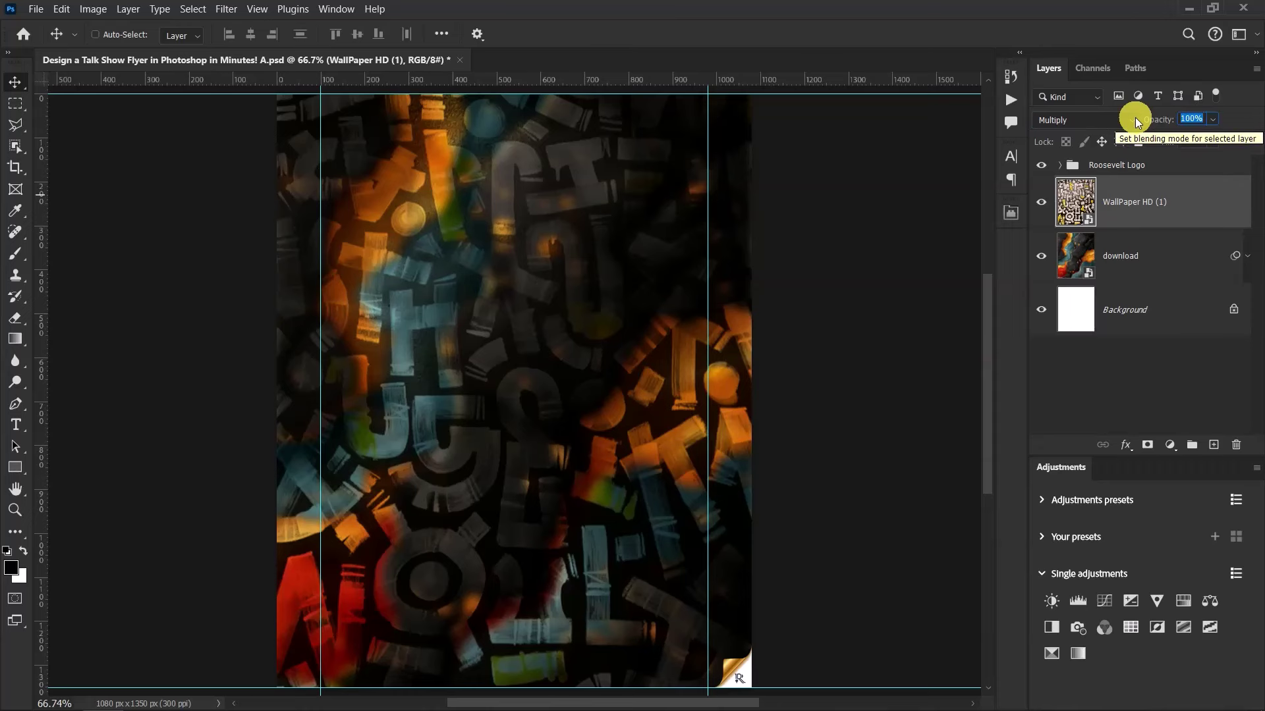
type("30")
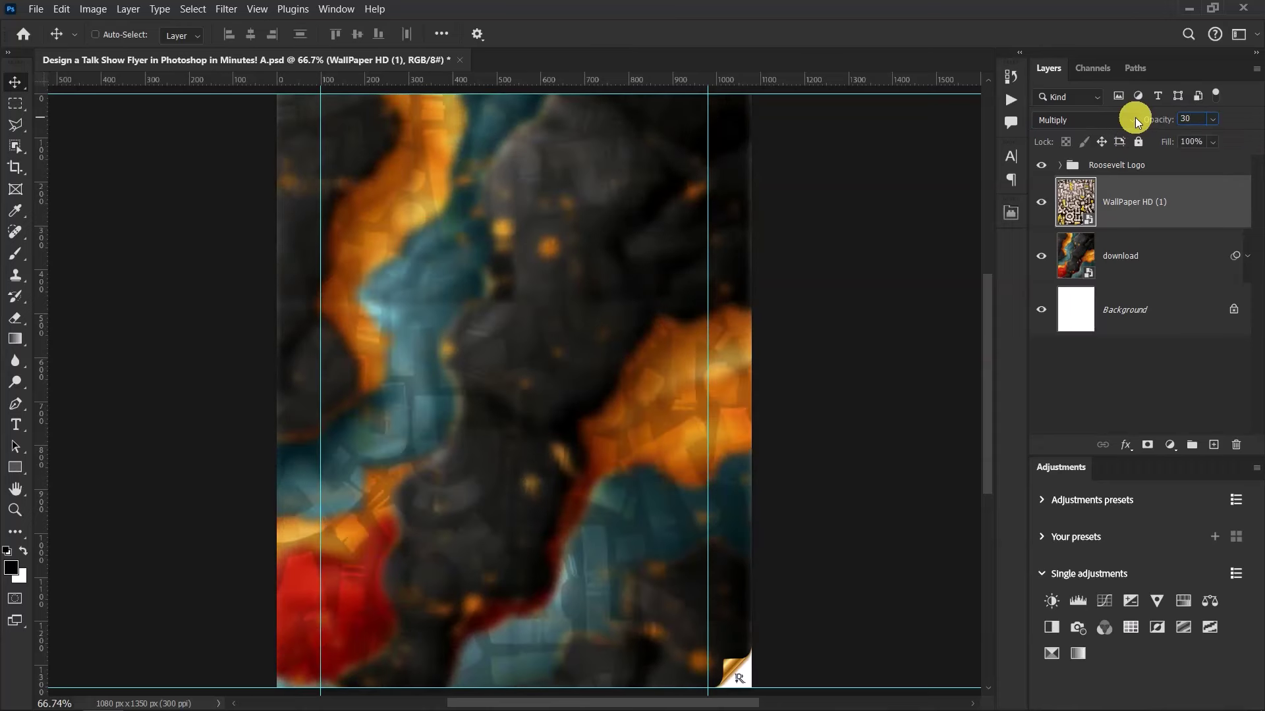
key("Return")
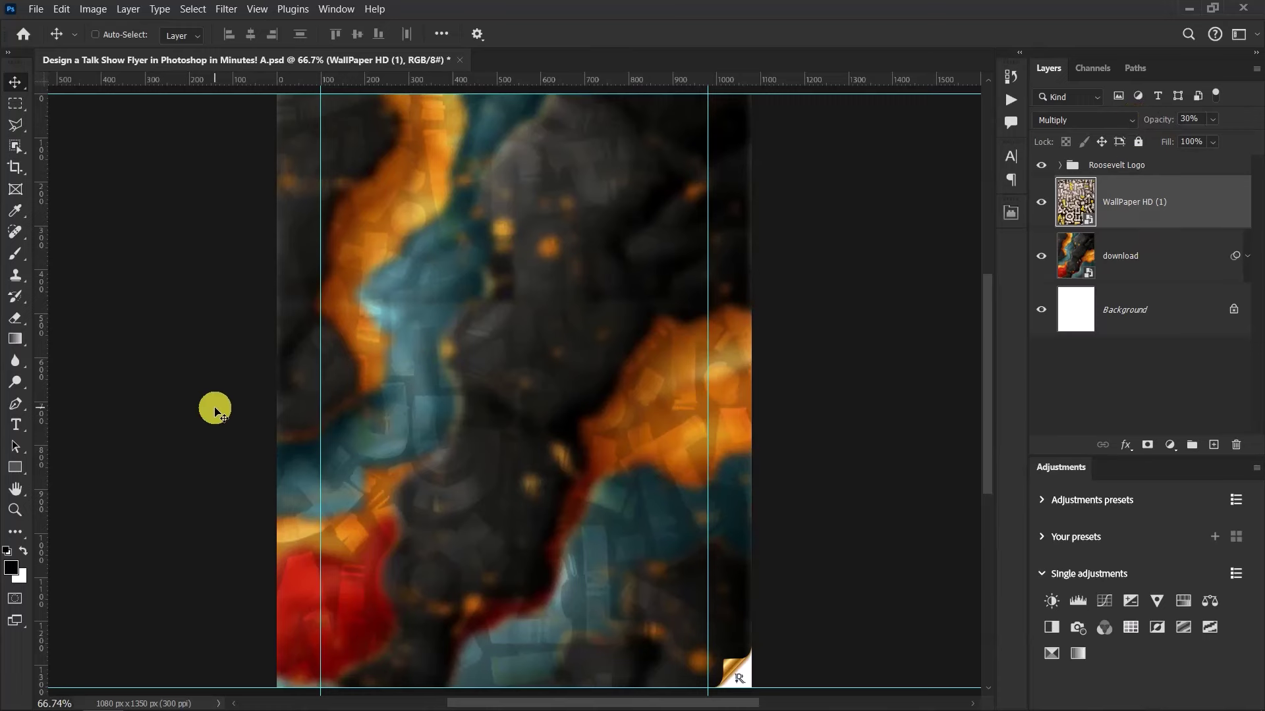
key("alt+Tab")
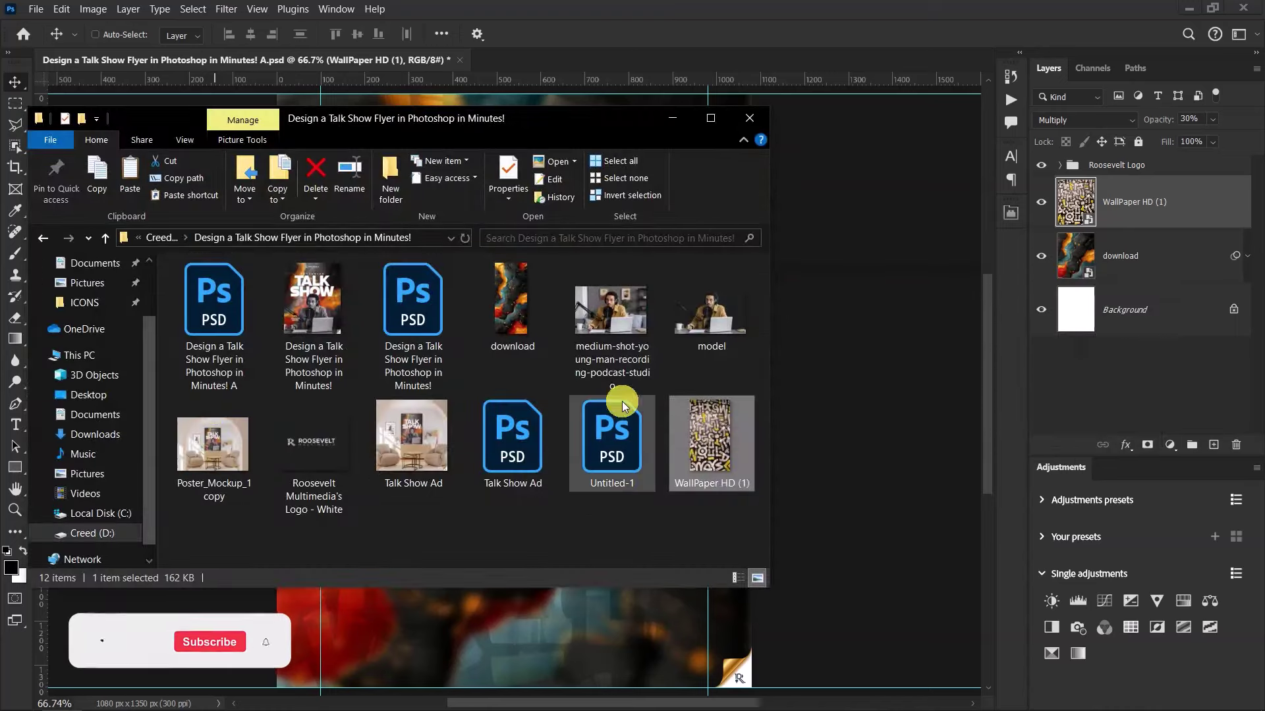
Preview the podcast studio photo and model image, then place model into the flyer
double_click(603, 315)
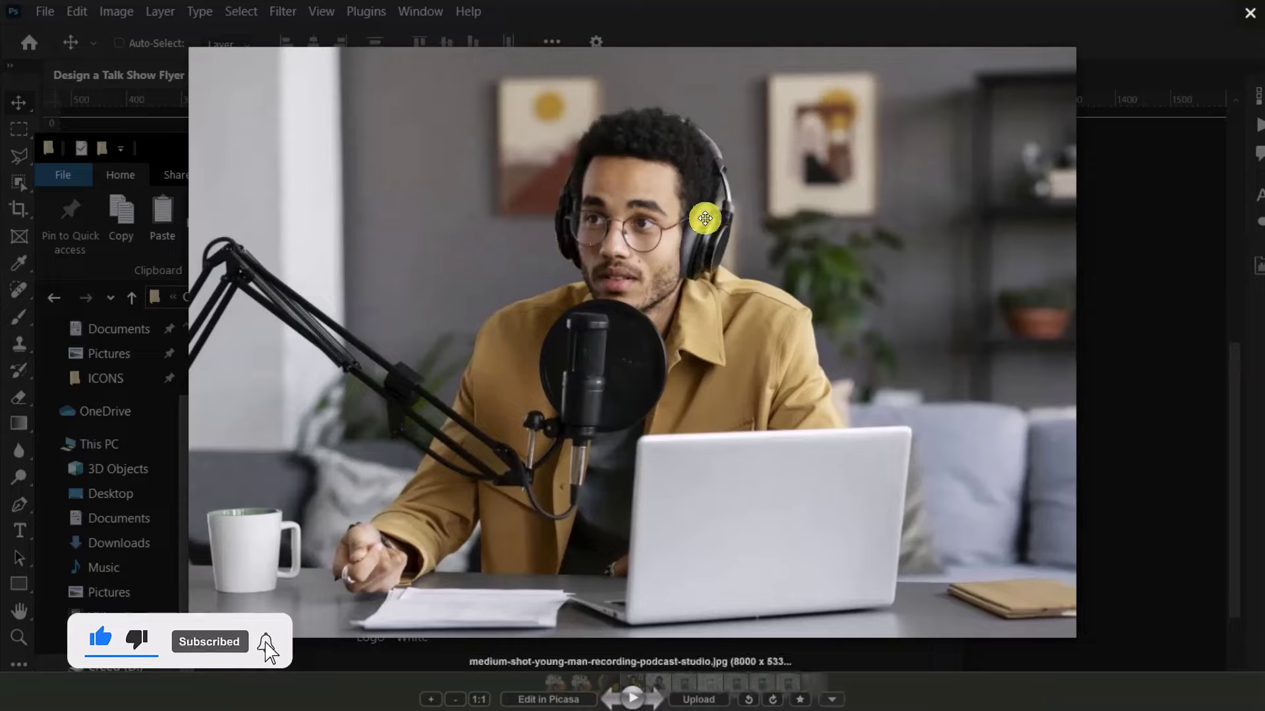
key("Escape")
left_click(688, 313)
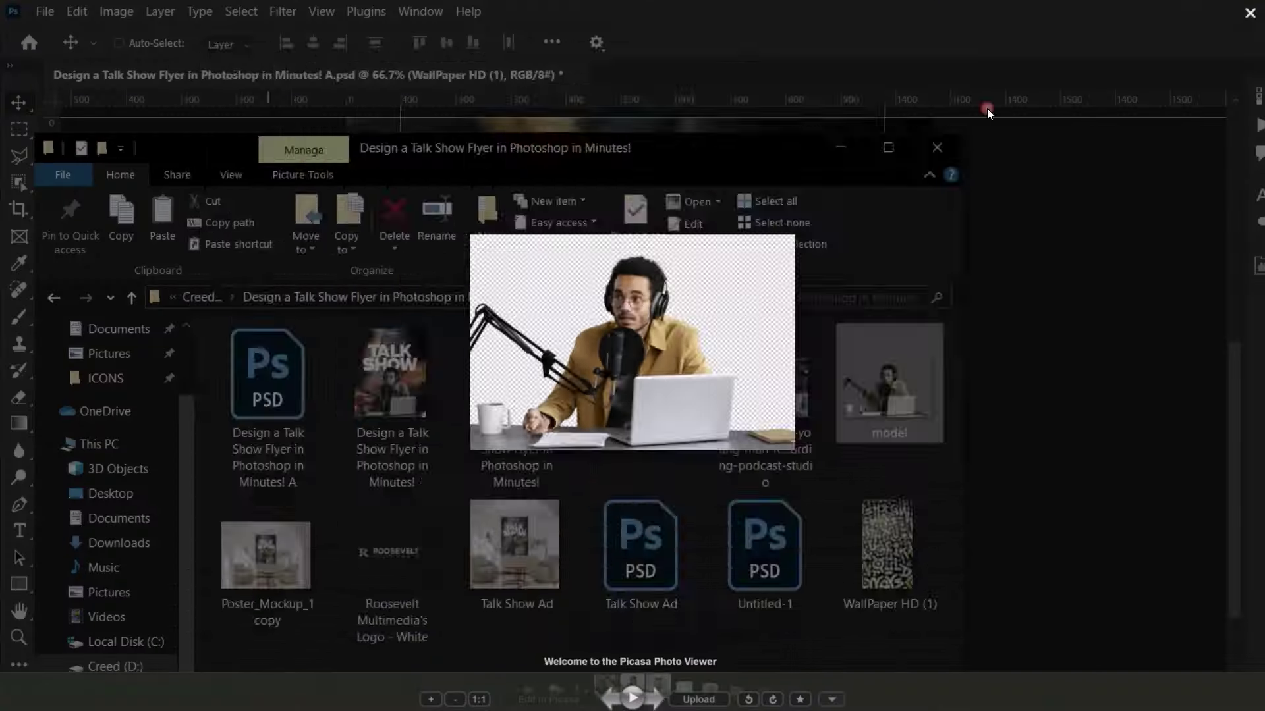
key("Escape")
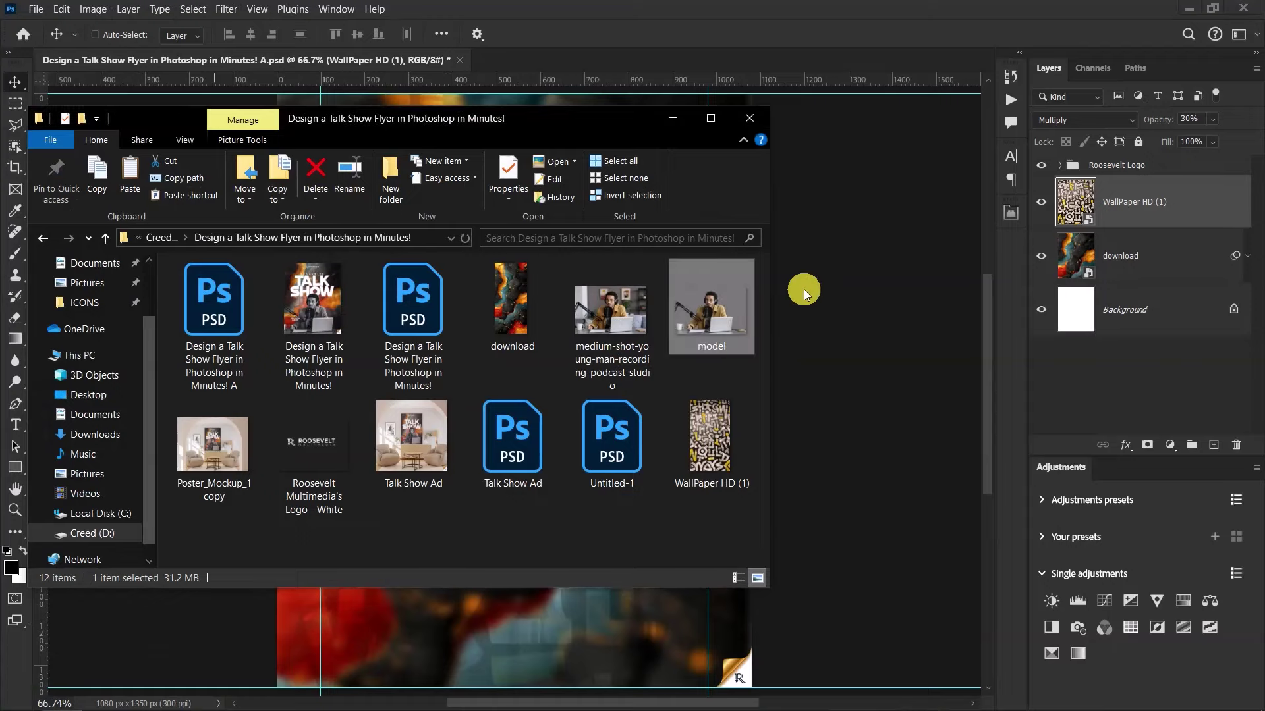
left_click_drag(706, 315, 854, 251)
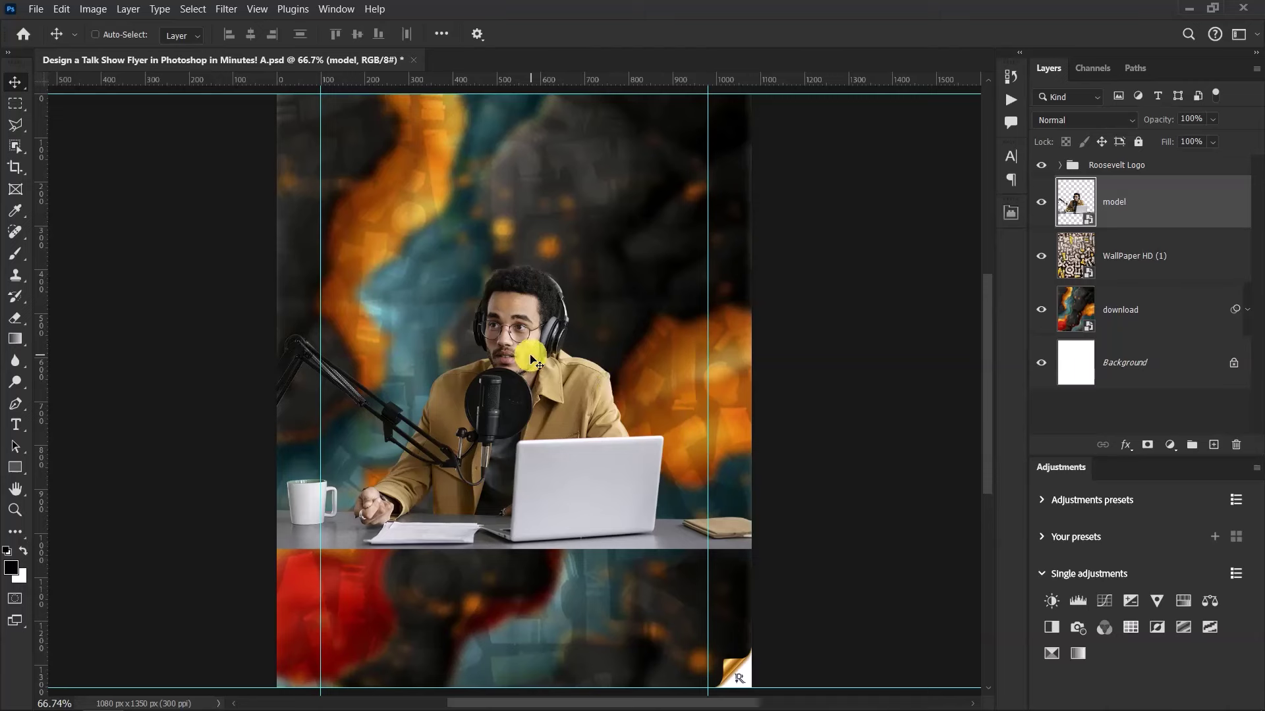
Move the podcaster to the flyer's bottom and scale him to span the full width
left_click_drag(529, 356, 541, 497)
key("ctrl+t")
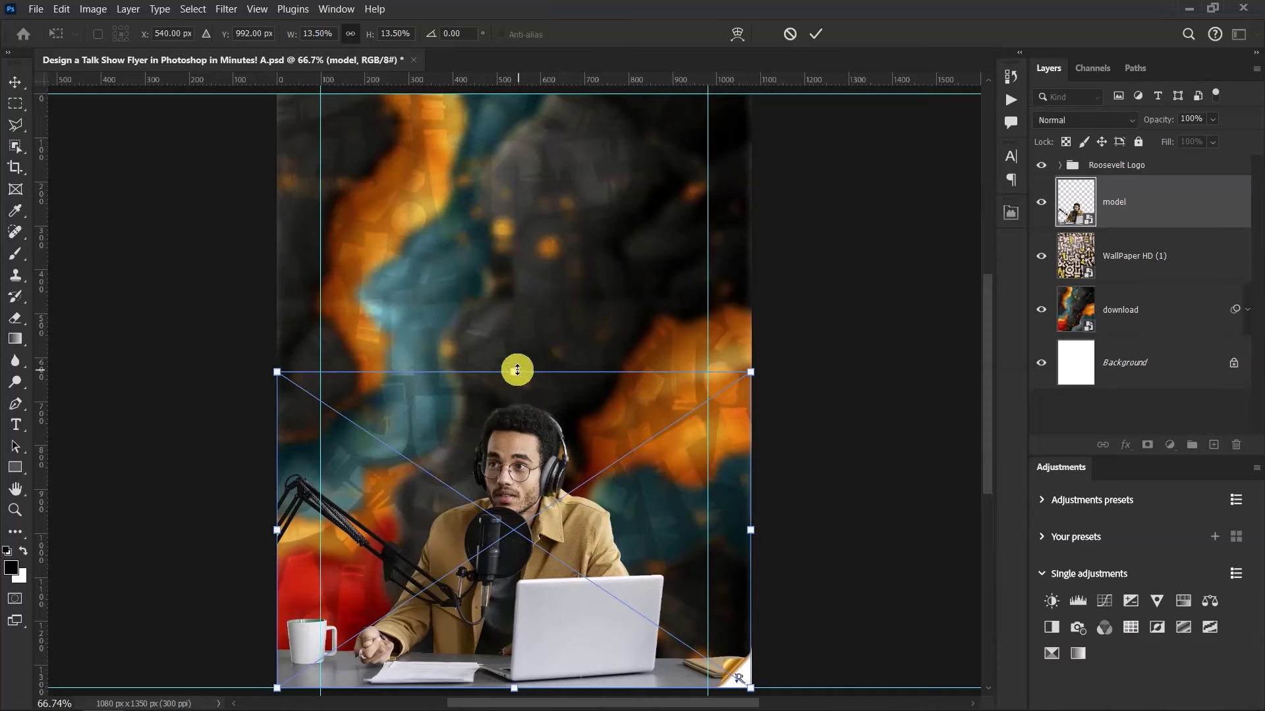
left_click_drag(514, 371, 534, 314)
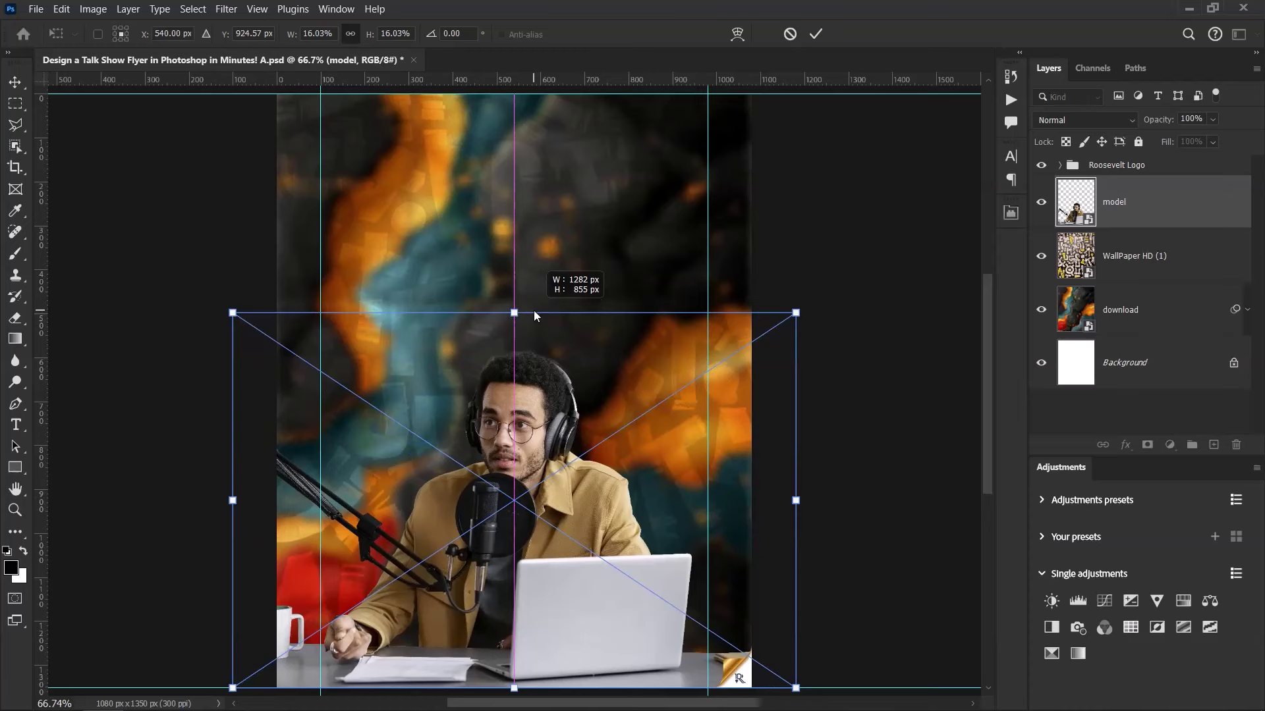
left_click_drag(534, 311, 535, 310)
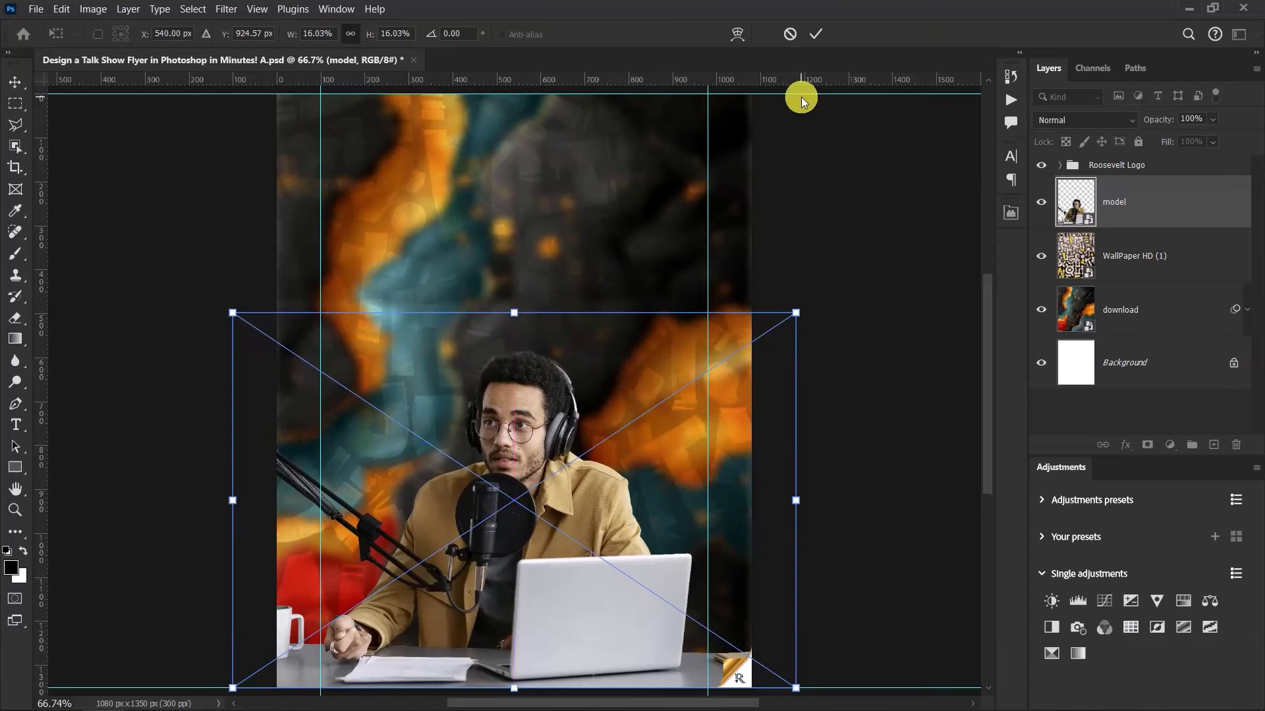
key("Right")
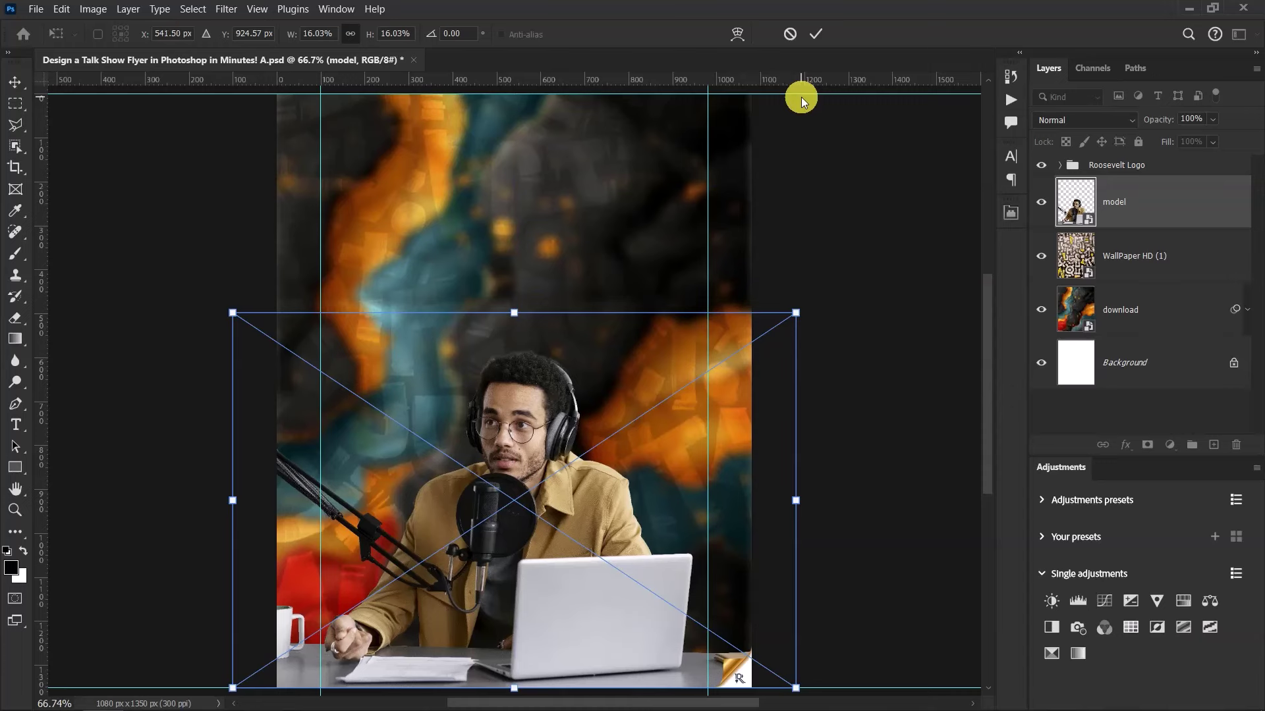
left_click(814, 34)
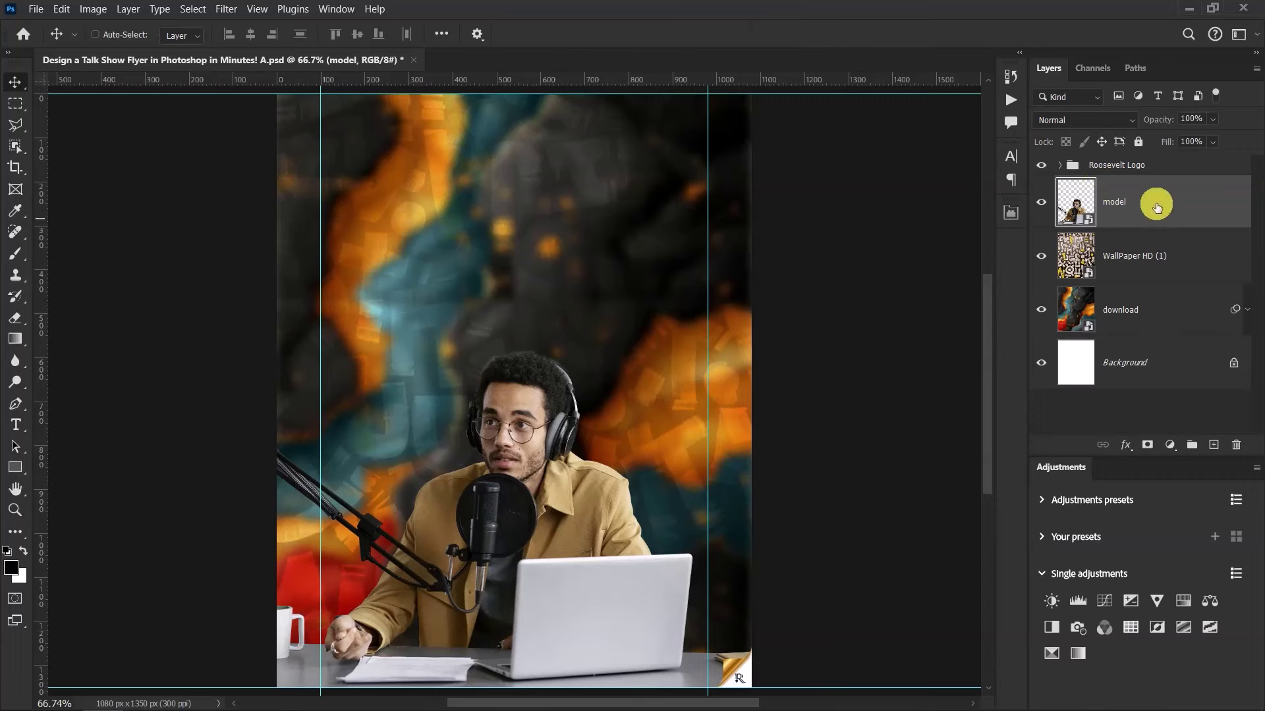
Open the Camera Raw Filter on the podcaster with the preview zoomed to 100%
left_click(225, 9)
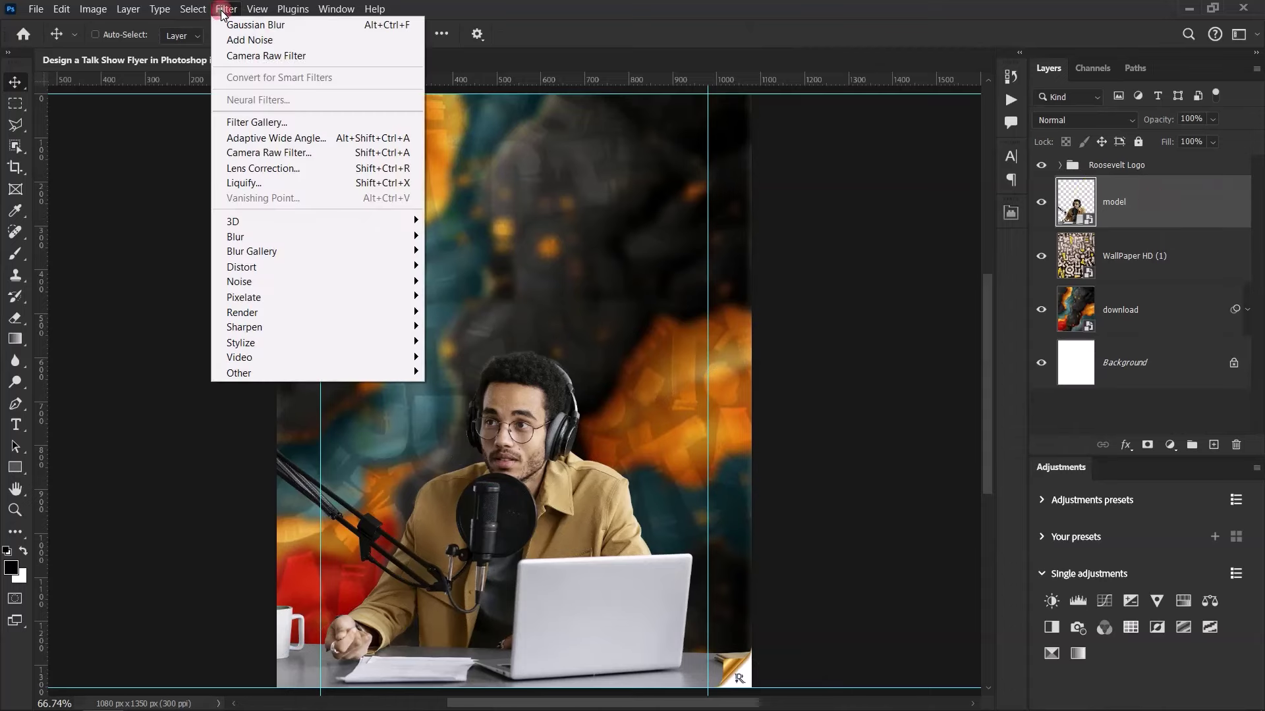
left_click(291, 156)
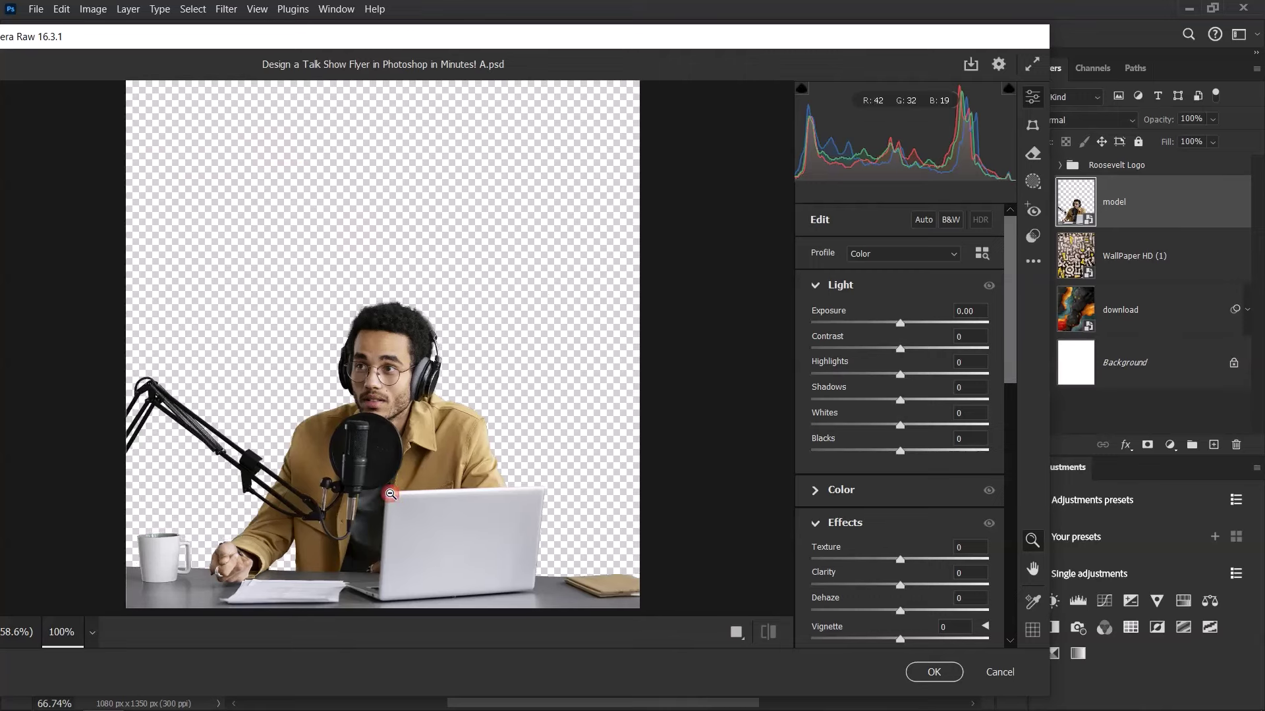
left_click(391, 494)
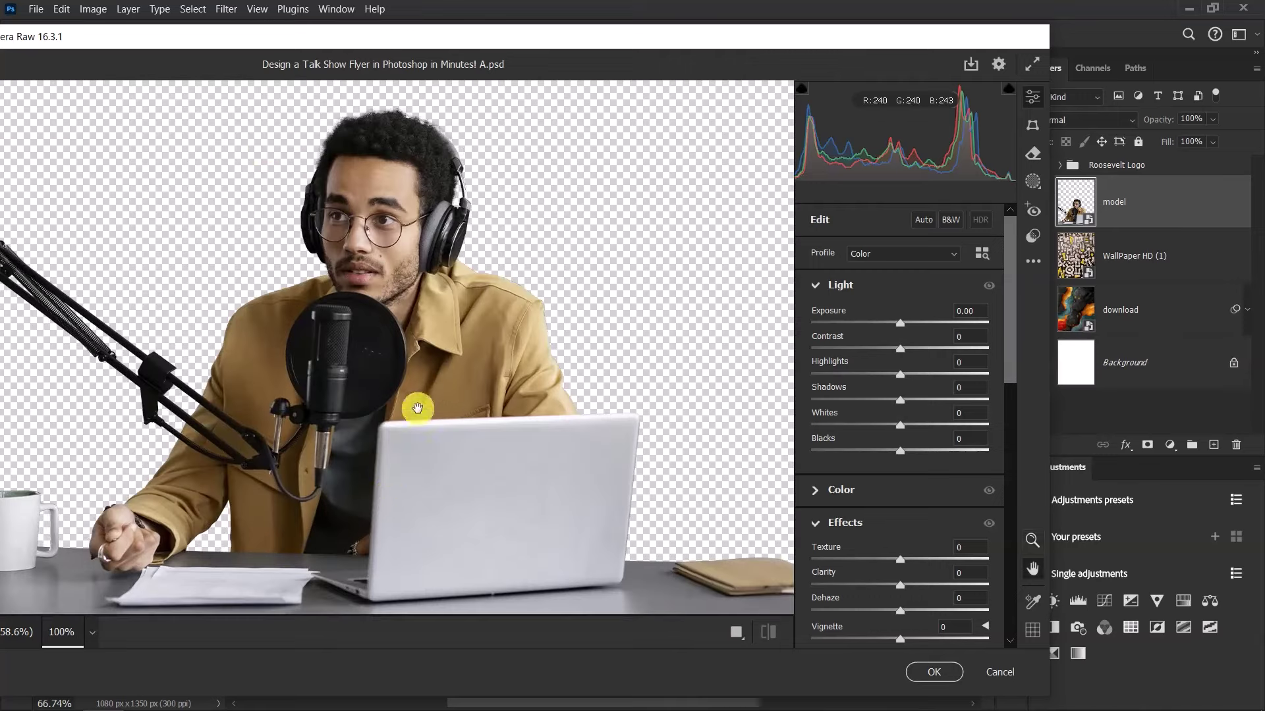
left_click_drag(415, 409, 475, 388)
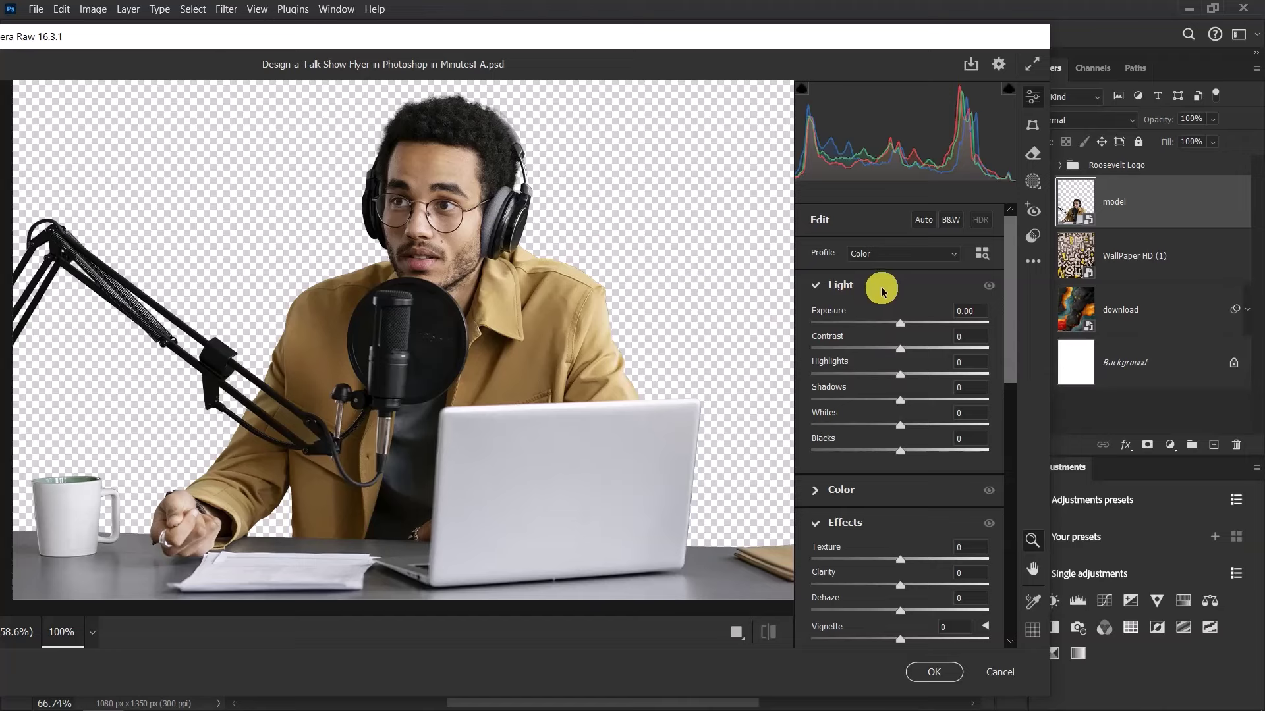
Set Contrast +25, Highlights −51 and Shadows +69 in the Light section
left_click(968, 337)
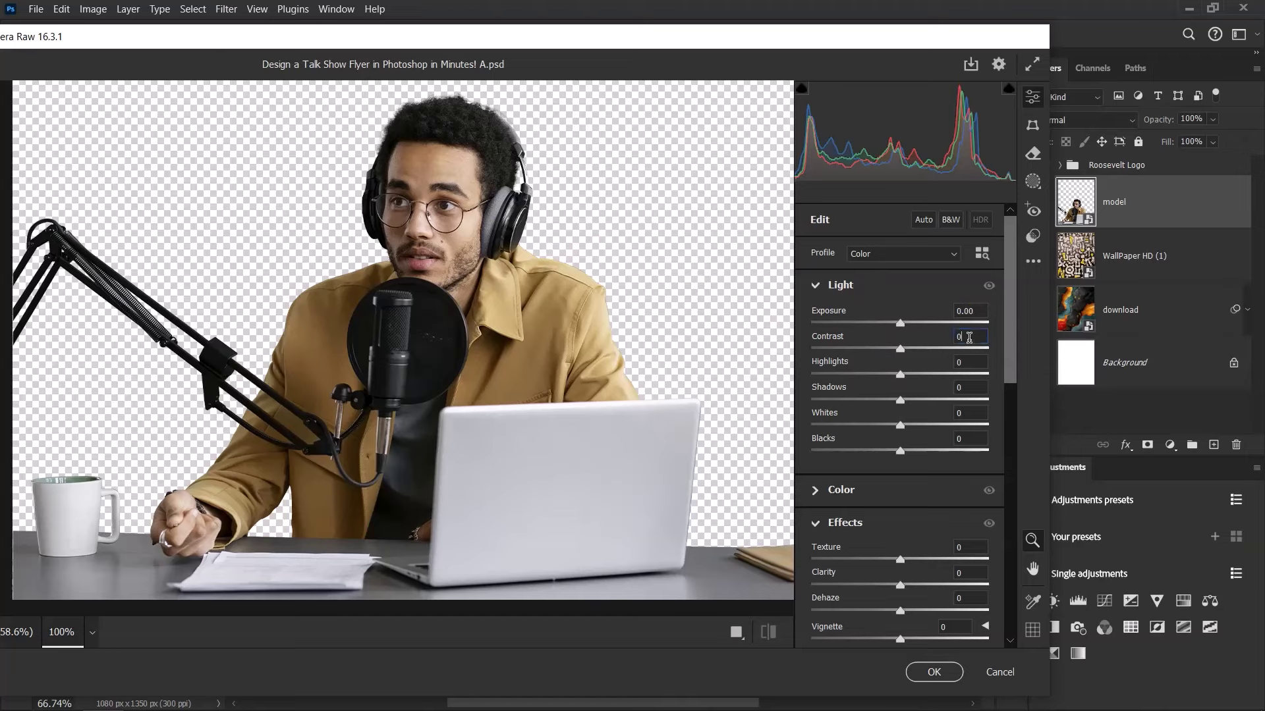
double_click(969, 337)
type("25")
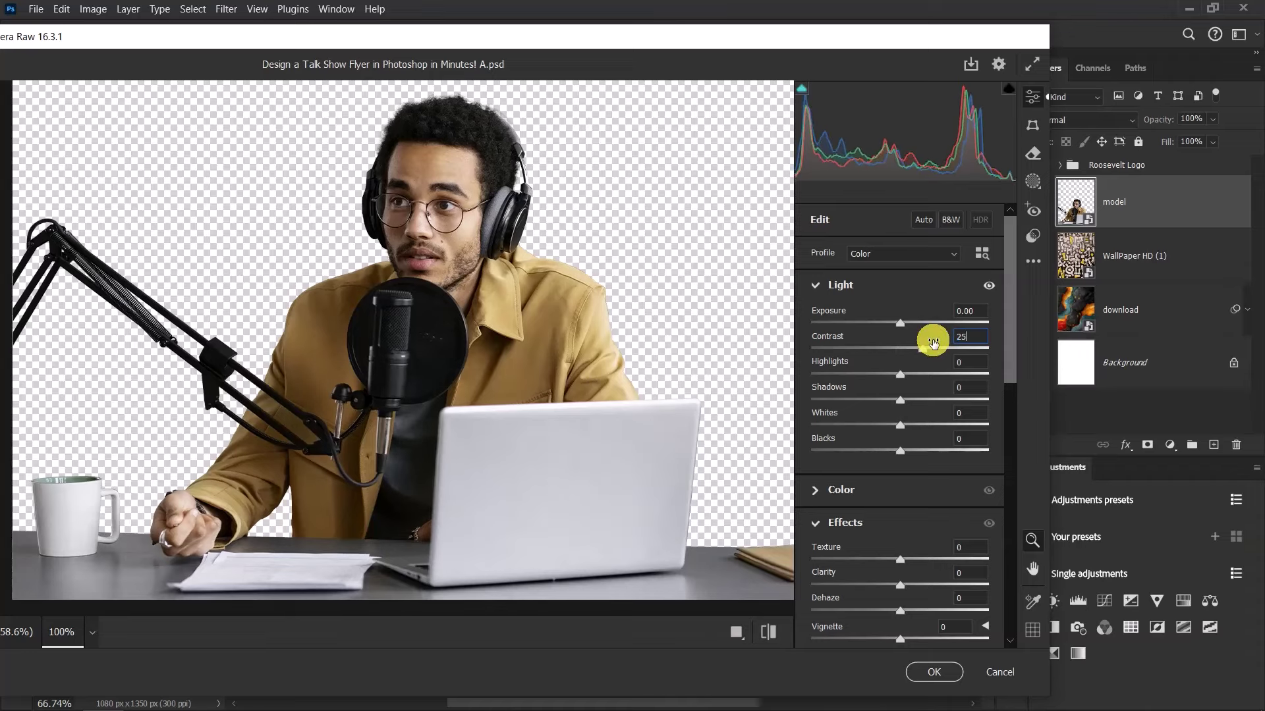
left_click(968, 361)
double_click(956, 362)
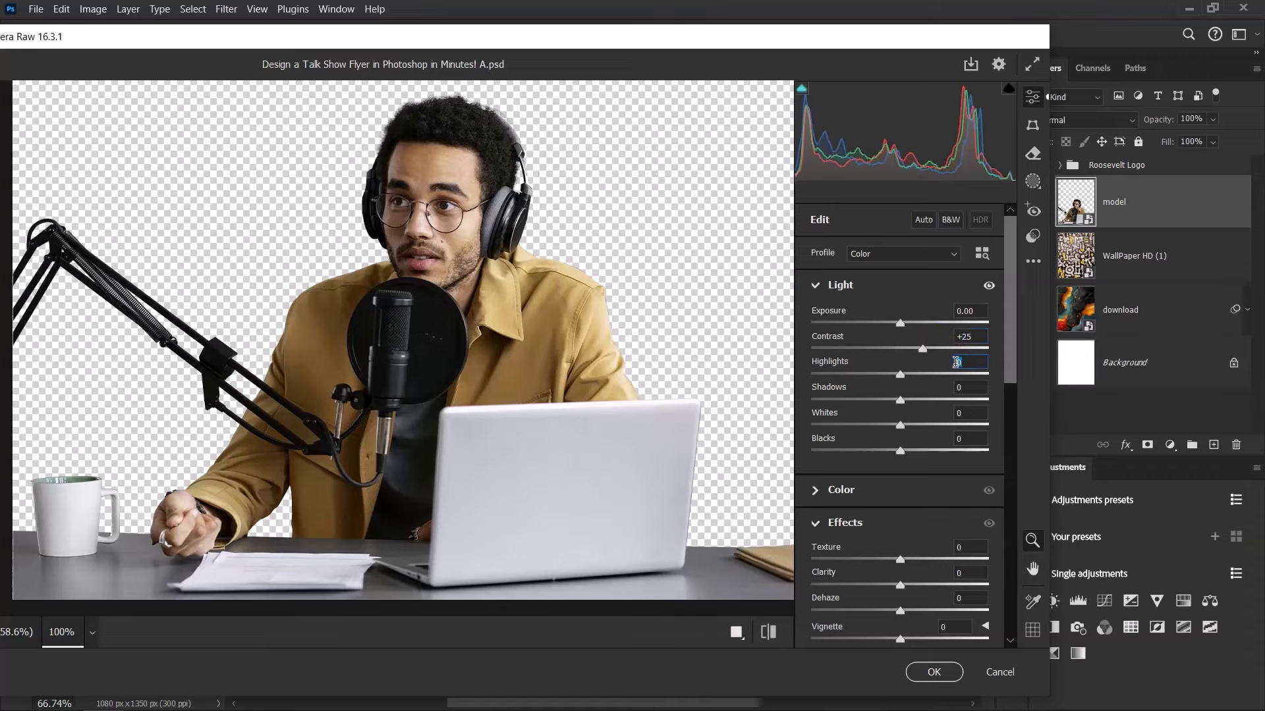
left_click(940, 370)
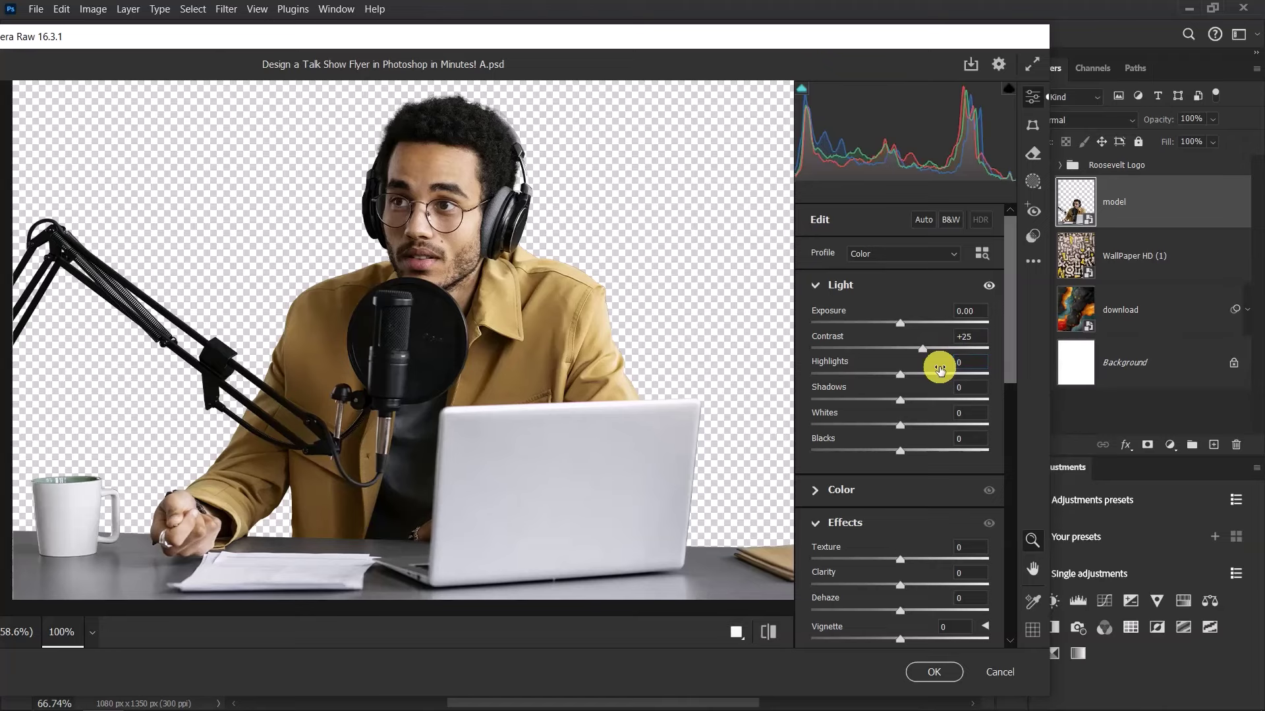
left_click(941, 370)
type("-51")
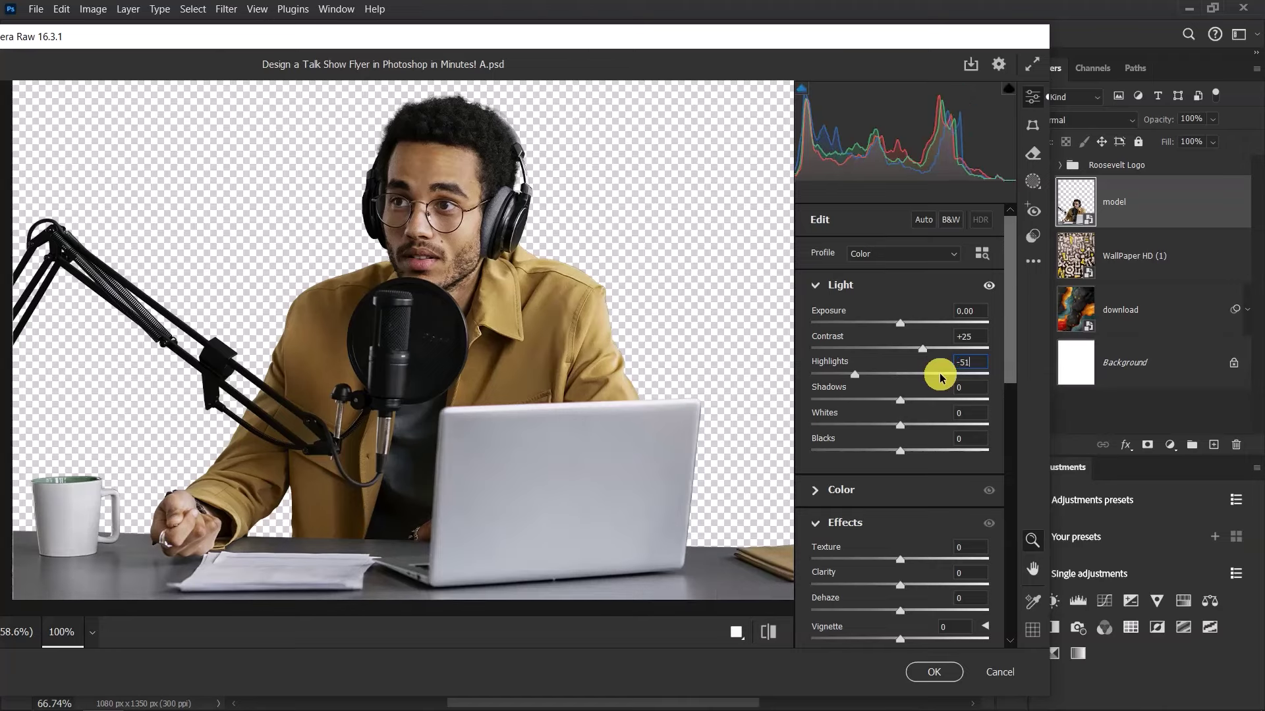
left_click(962, 389)
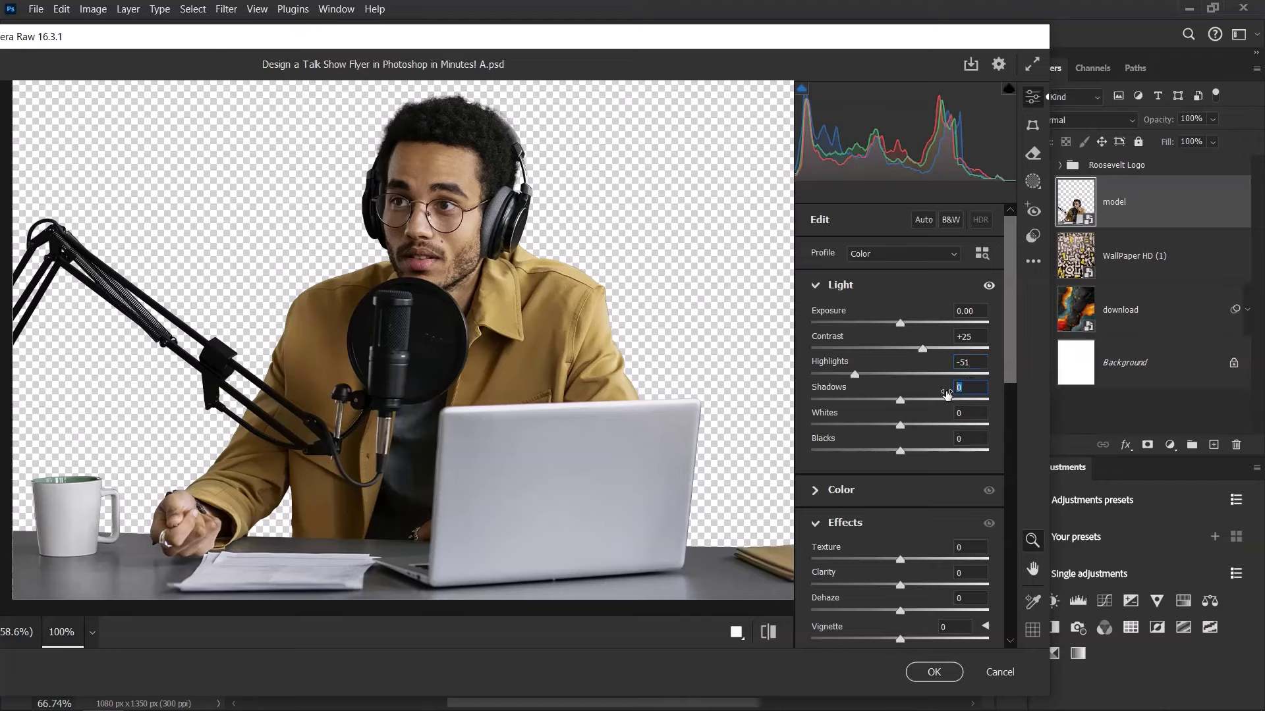
type("60")
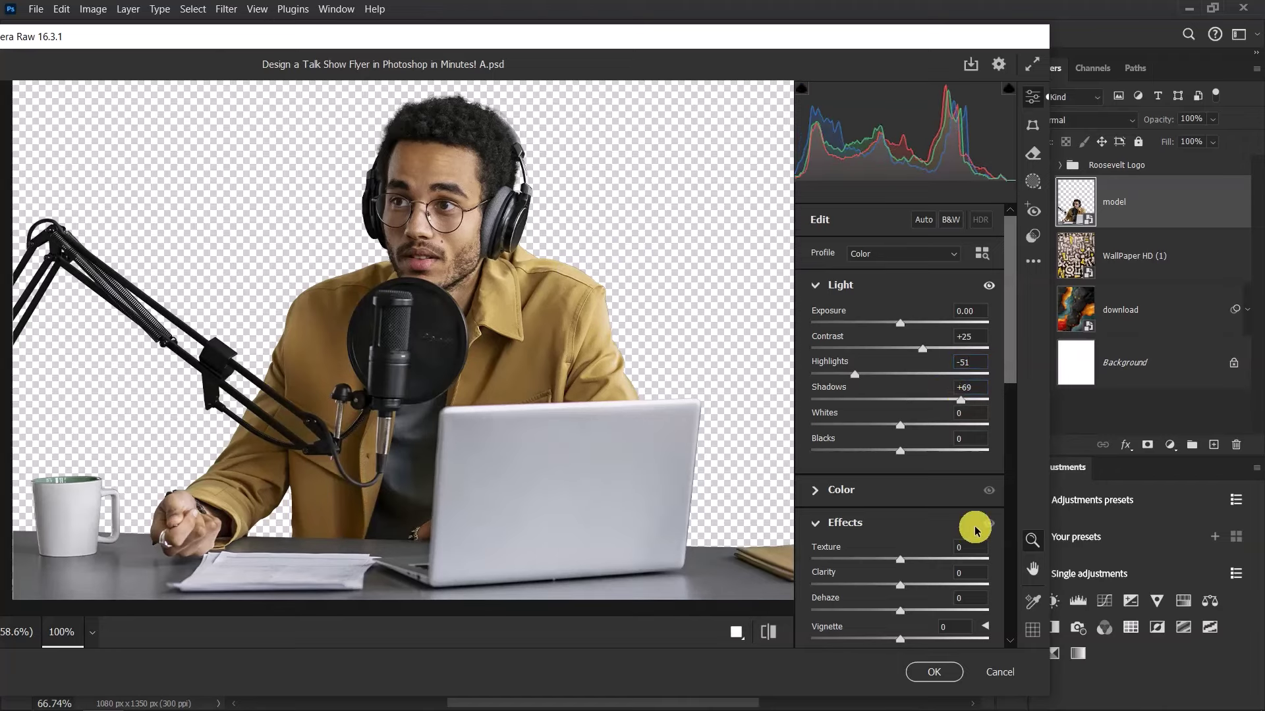
In Camera Raw's Effects section, set Texture to 50, Clarity to 8 and Dehaze to 48
scroll(931, 466, "down", 3)
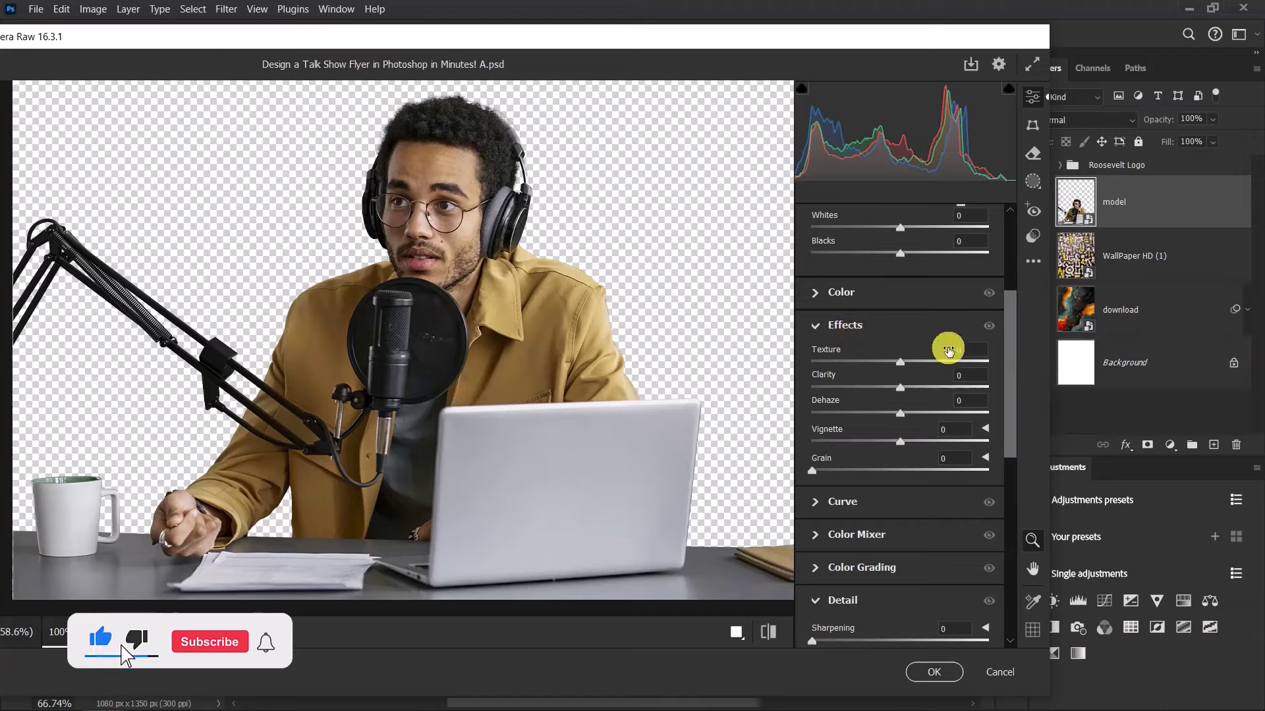
left_click(968, 349)
left_click(926, 351)
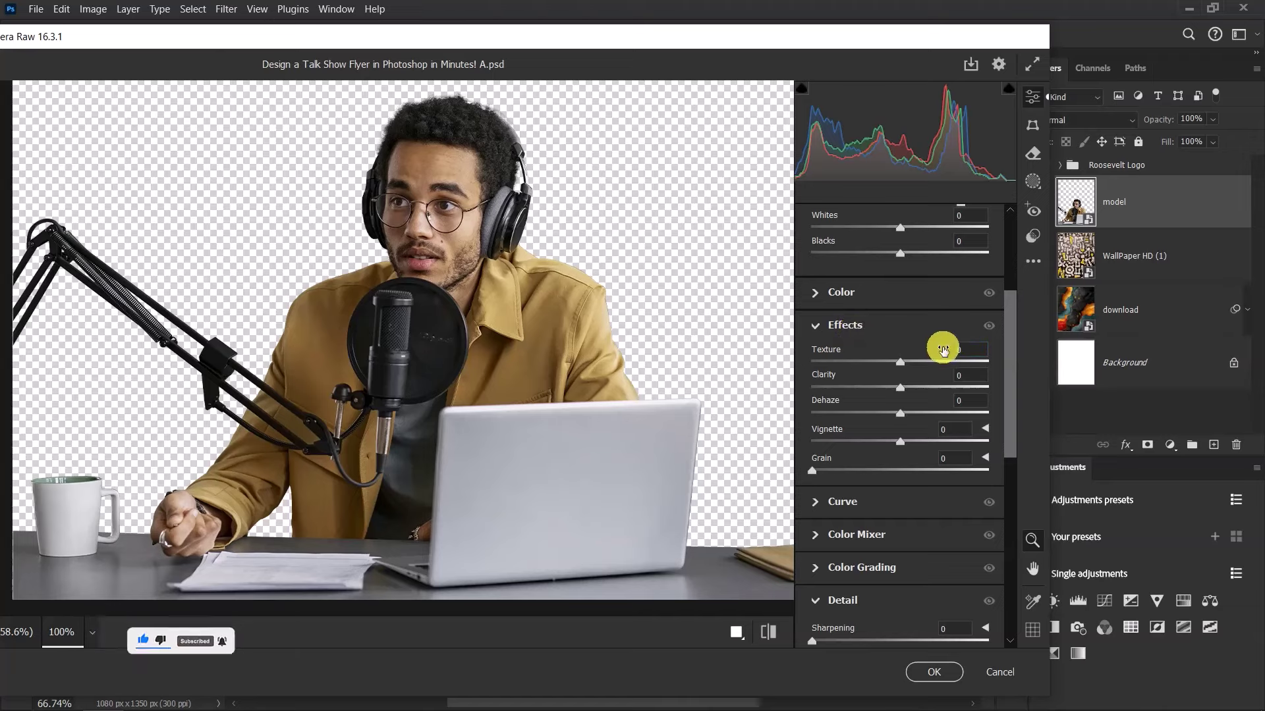
left_click(935, 354)
type("5")
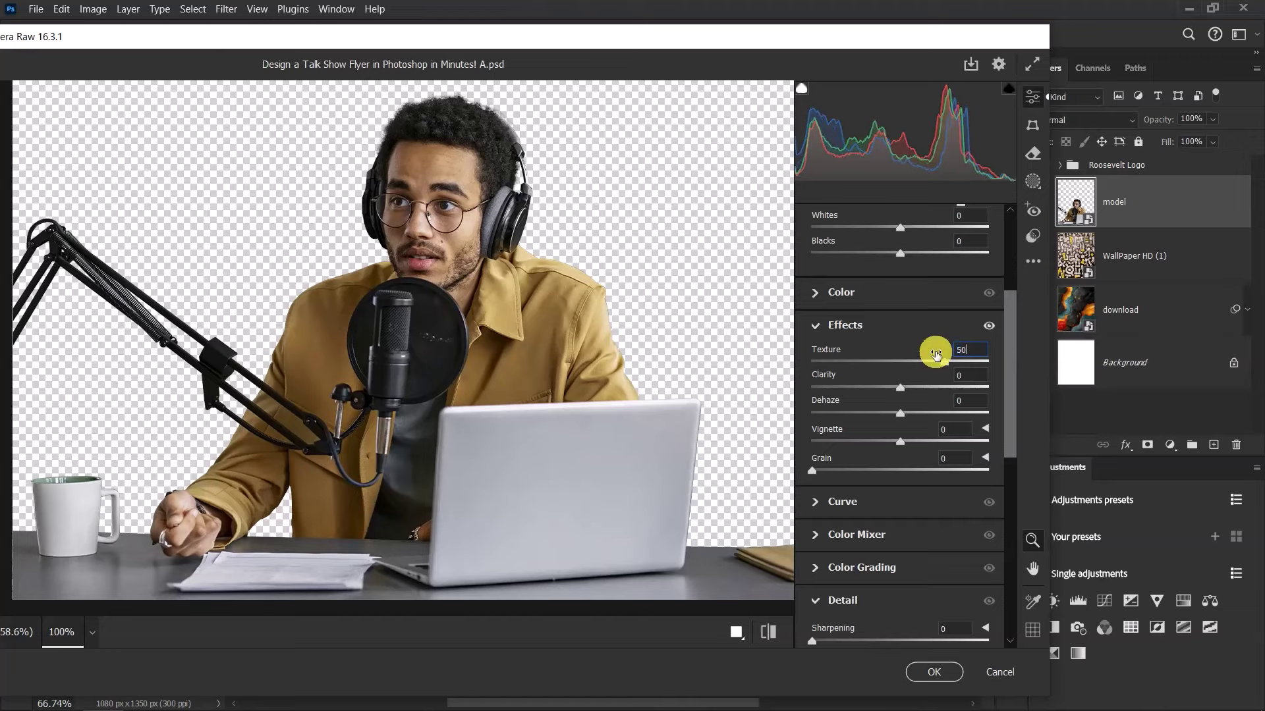
type("0")
left_click(940, 381)
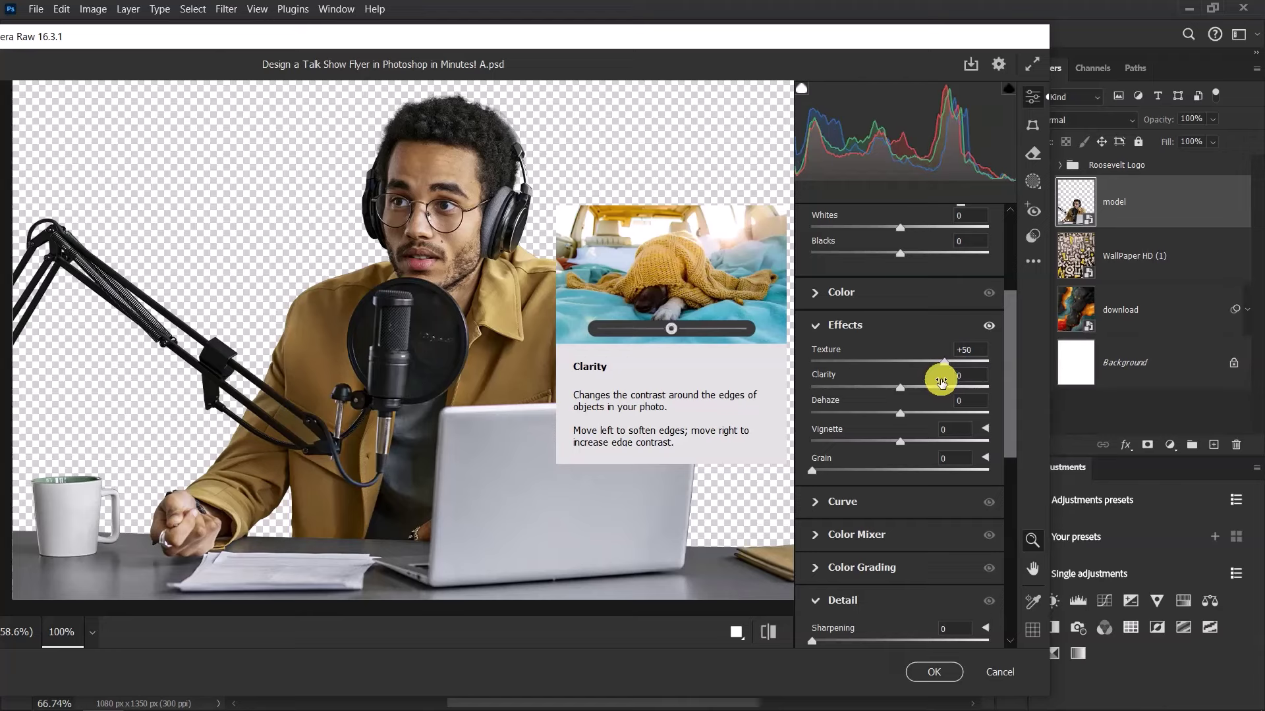
type("8")
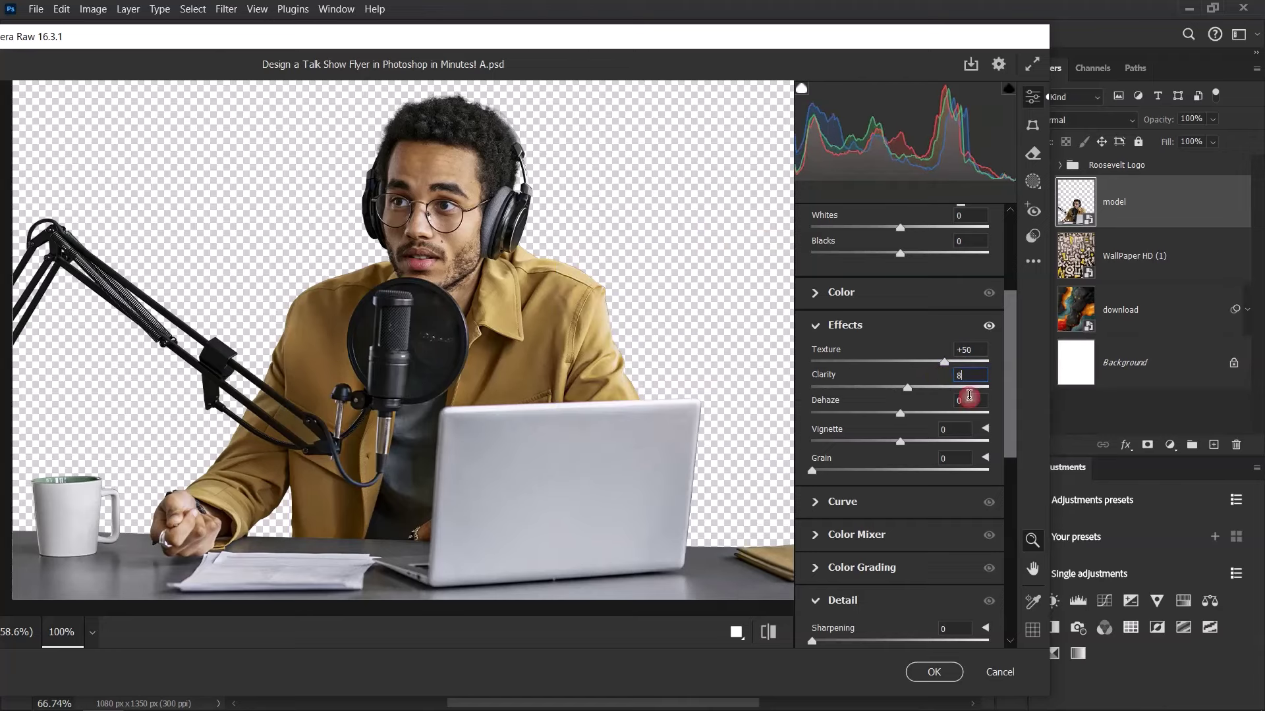
left_click(956, 402)
left_click(981, 413)
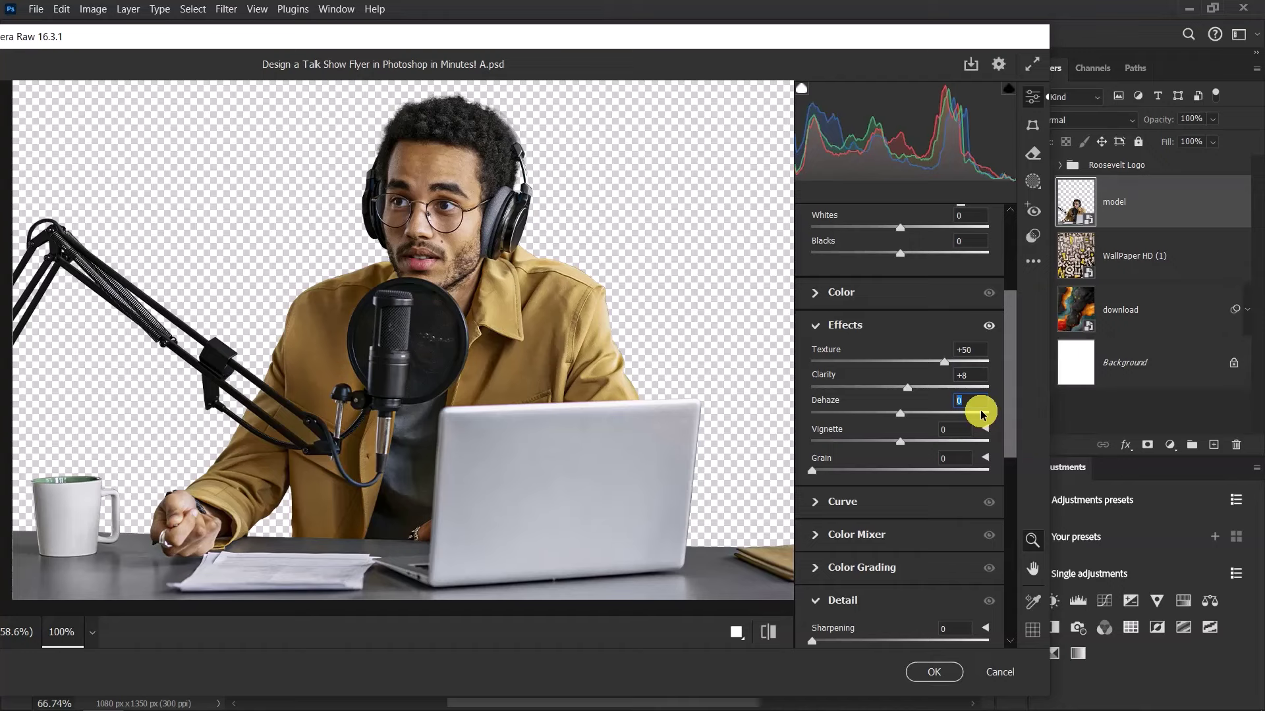
type("48")
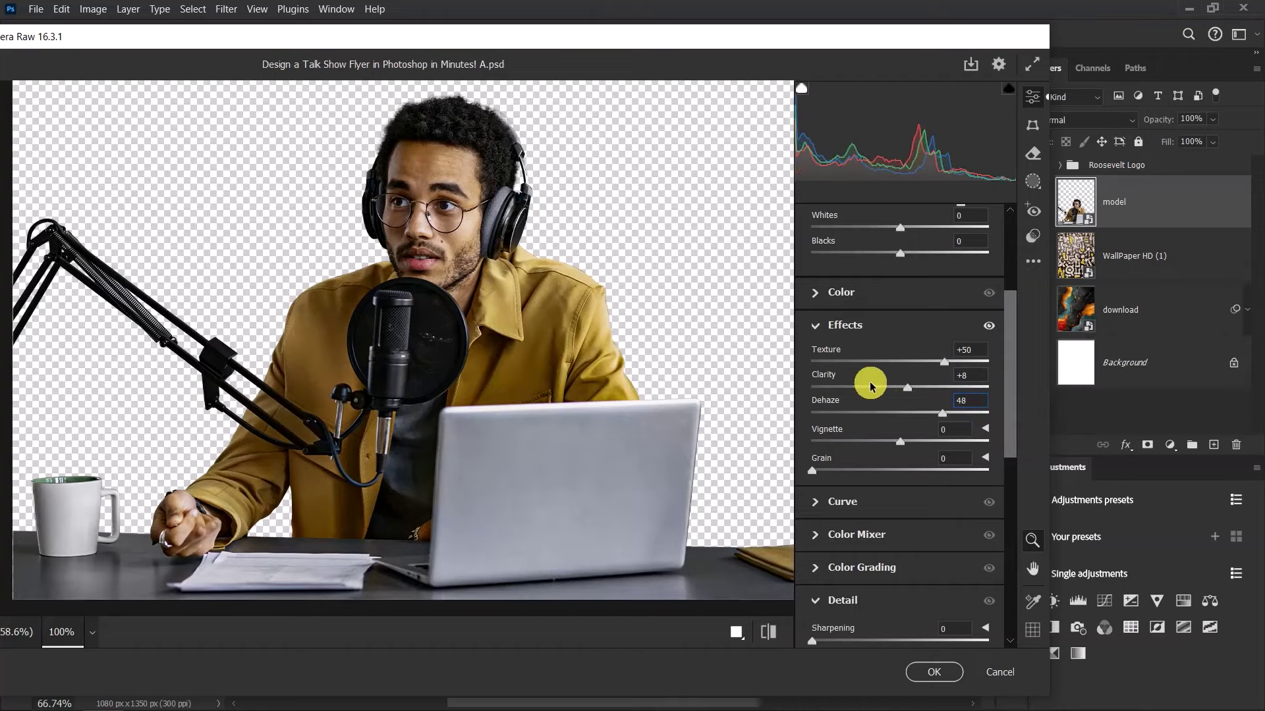
scroll(869, 386, "down", 3)
scroll(871, 384, "down", 3)
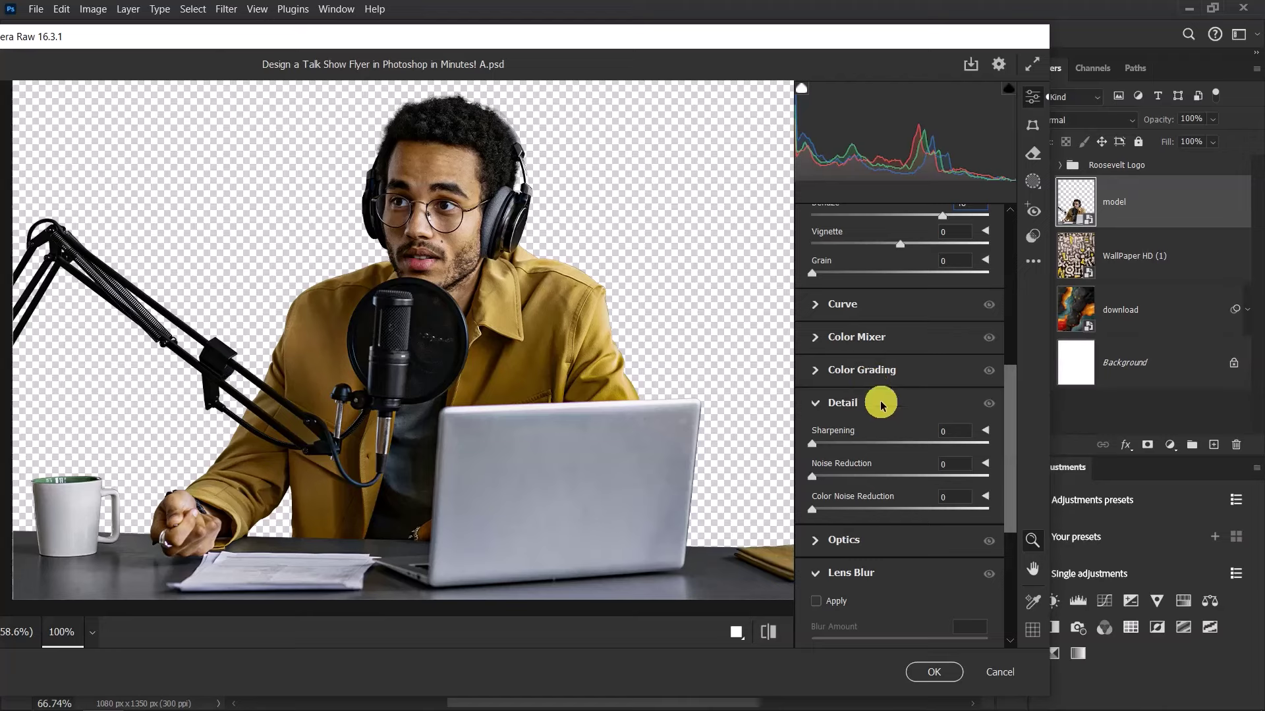
In the Detail section, set Sharpening to 17 and Noise Reduction to 4
scroll(857, 403, "down", 3)
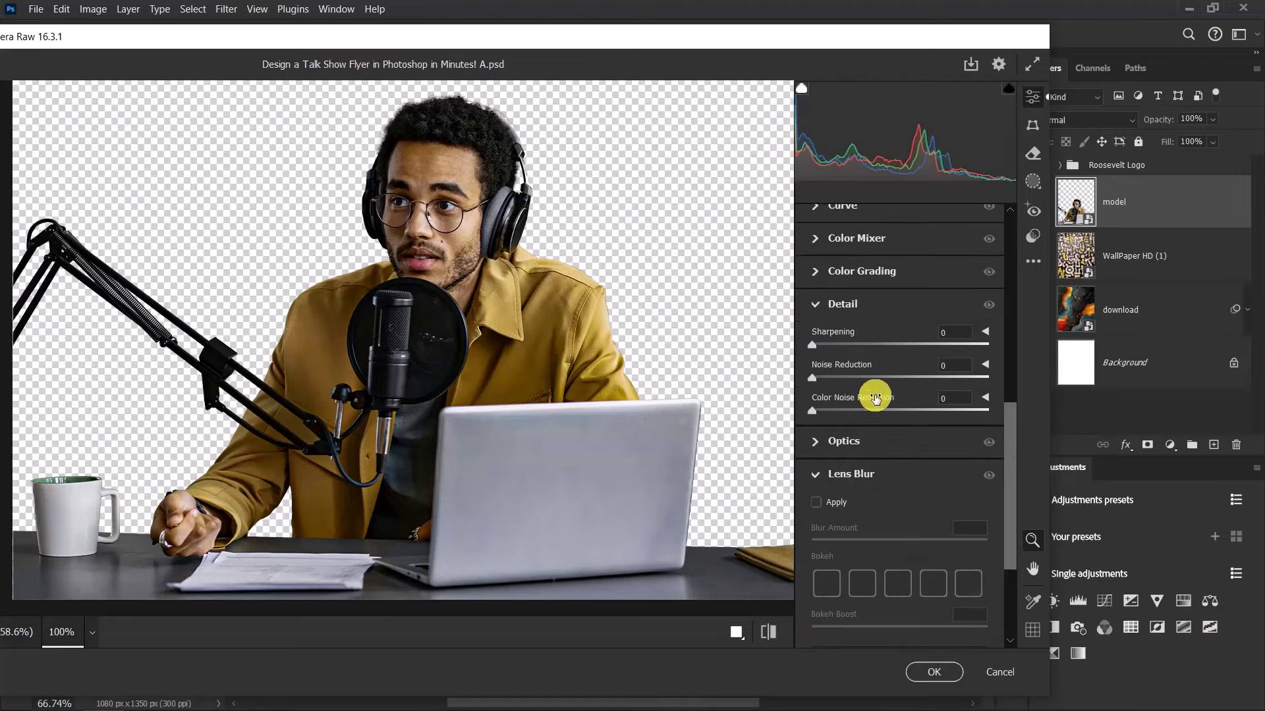
left_click(955, 330)
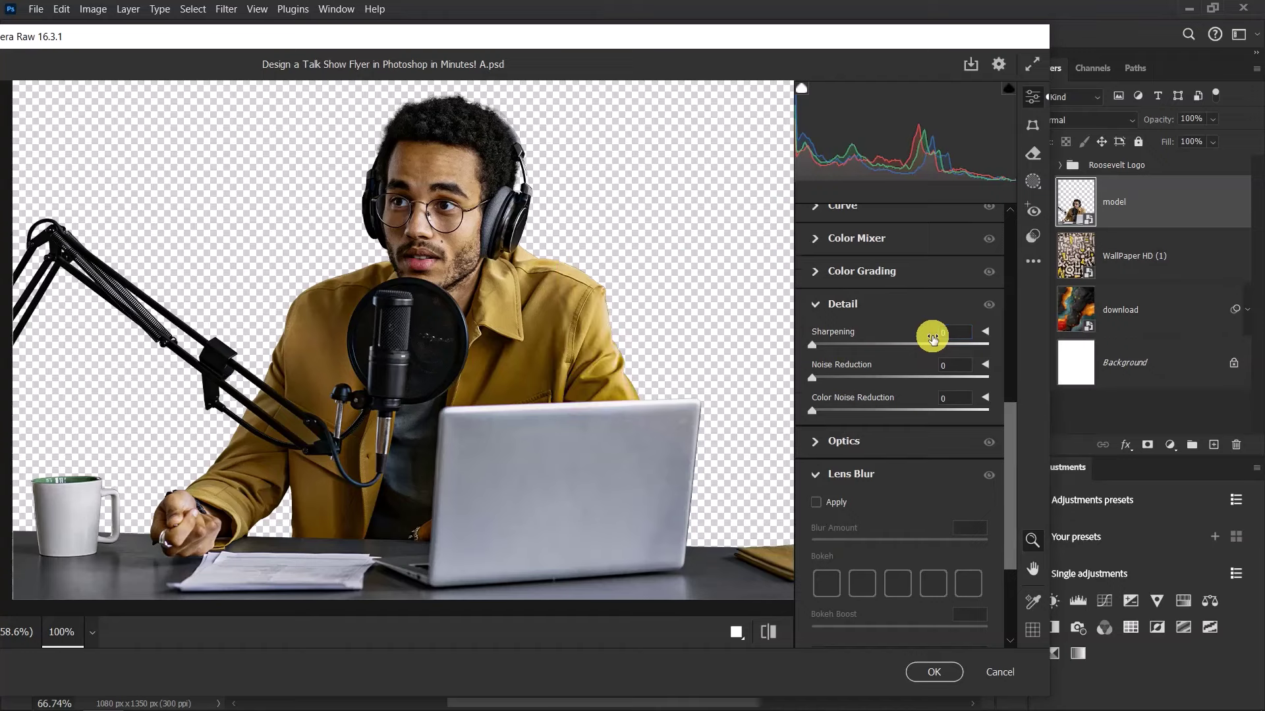
left_click_drag(932, 339, 930, 341)
type("7")
key("Tab")
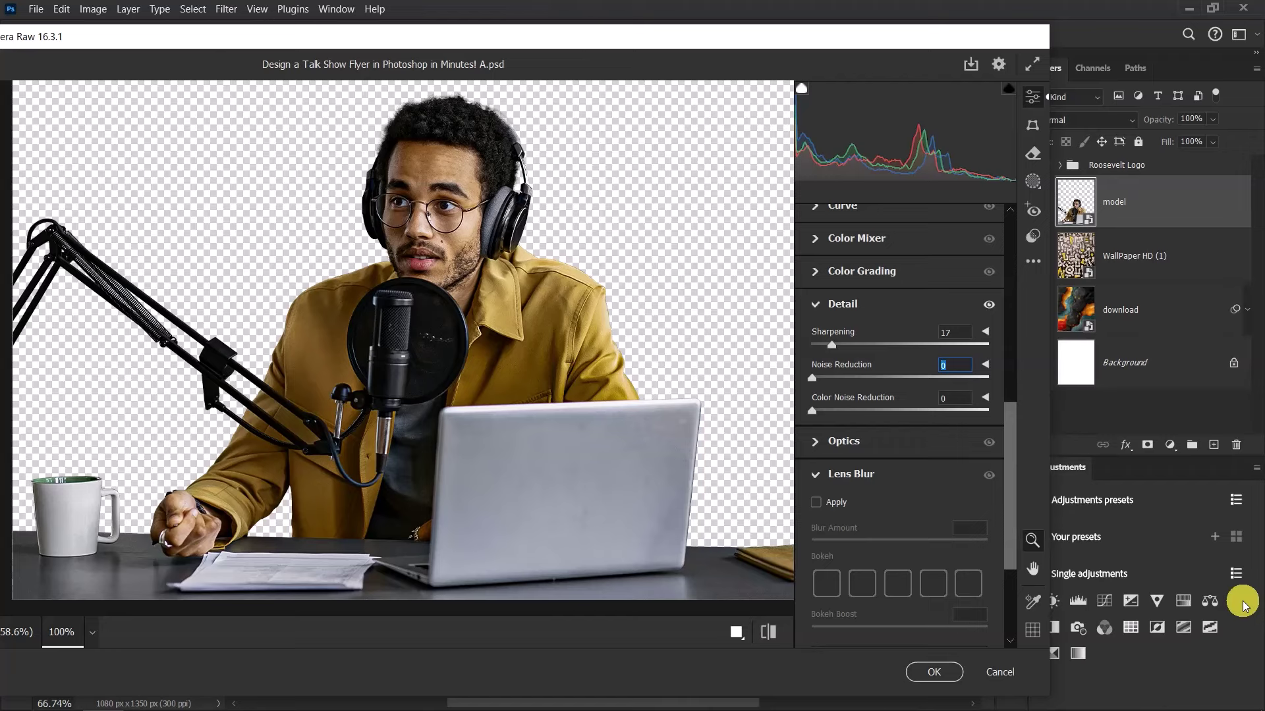
type("4")
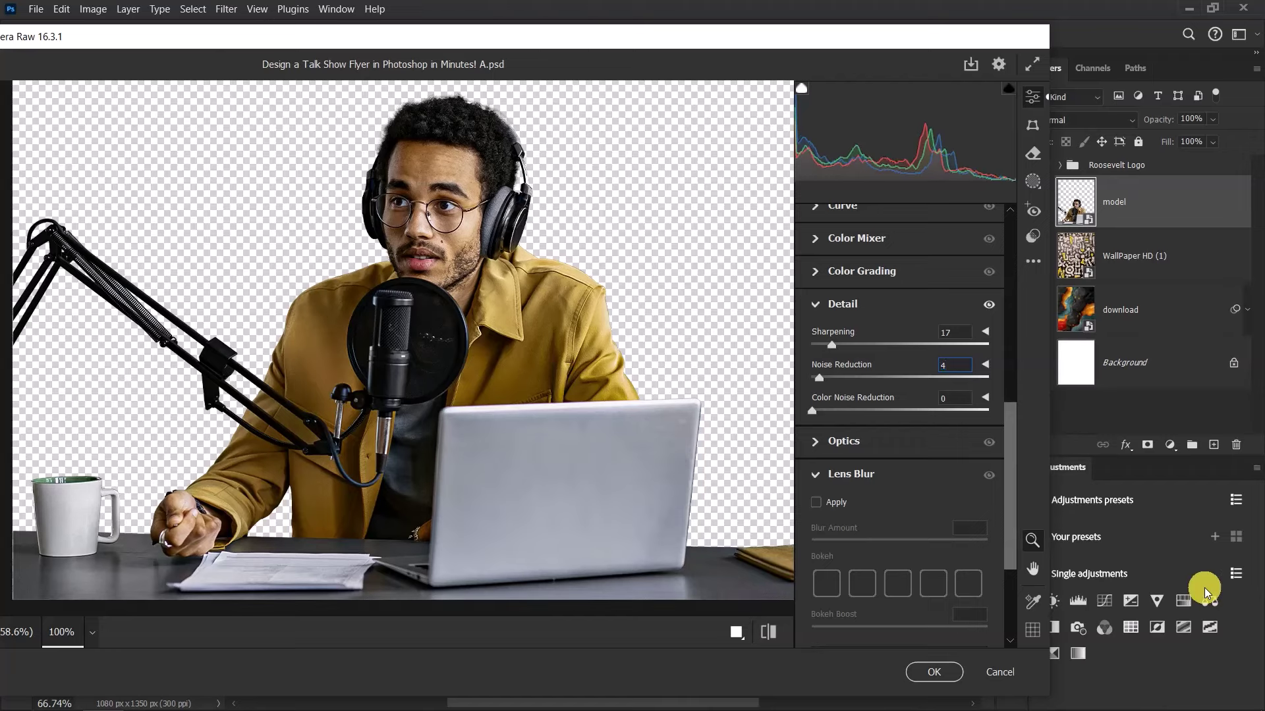
Compare the before/after views, then apply the Camera Raw filter to the model layer
left_click(768, 631)
left_click(767, 631)
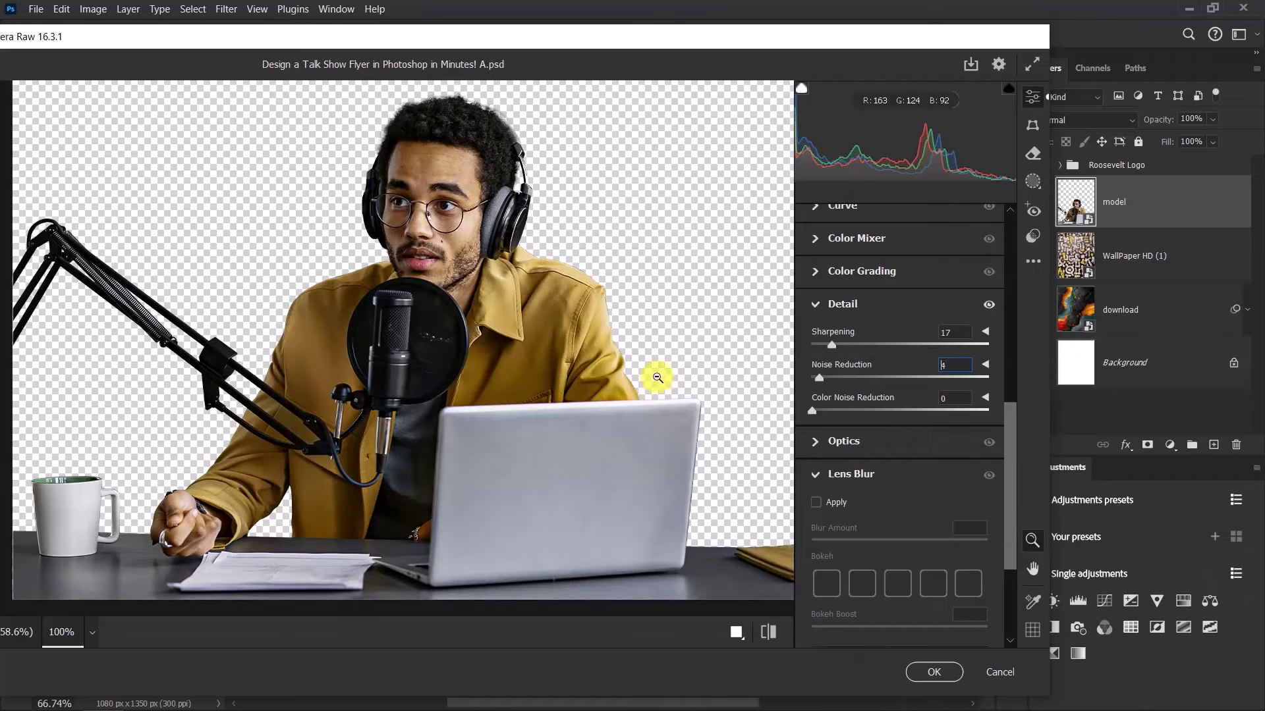
left_click(934, 672)
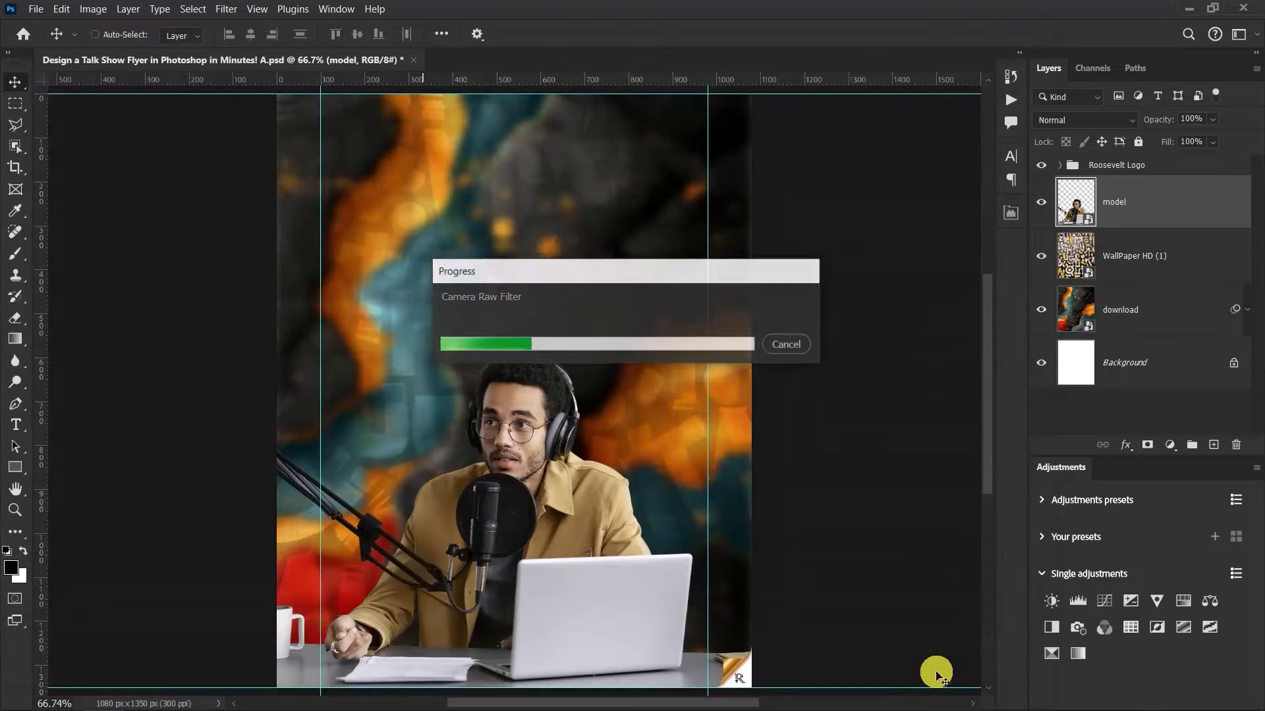
scroll(574, 356, "down", 2)
scroll(551, 522, "up", 5)
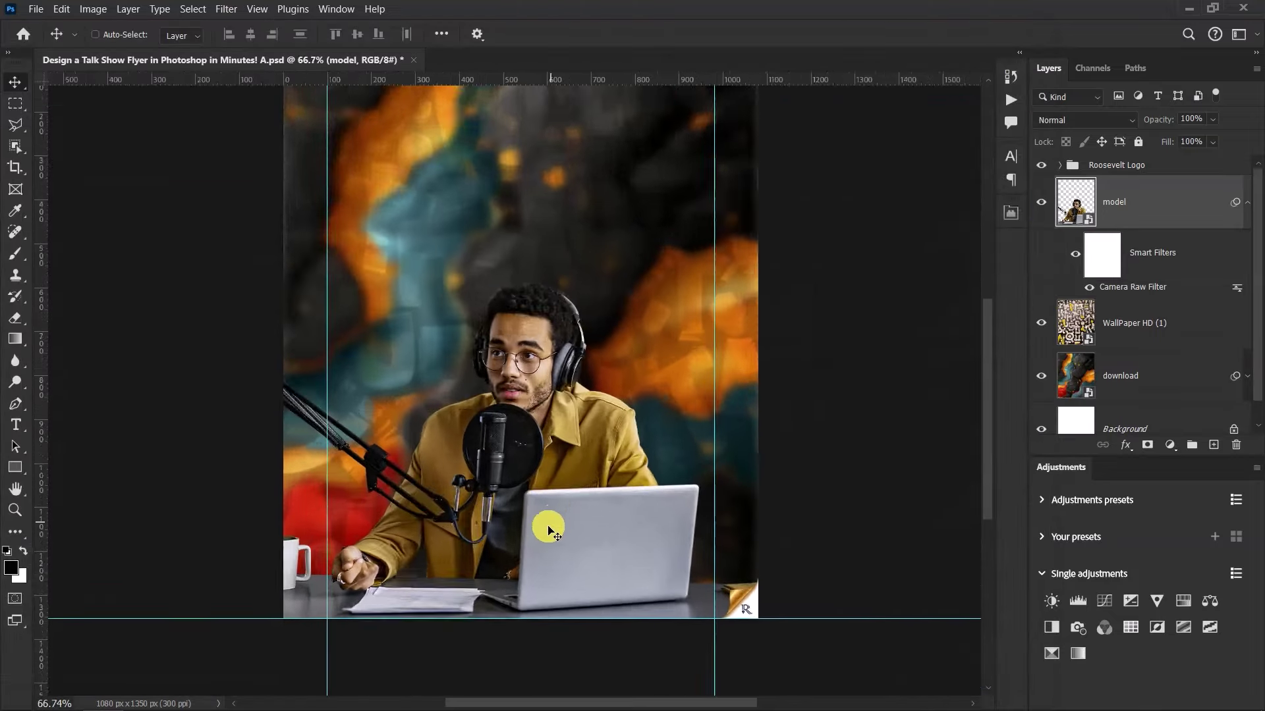
left_click(1074, 253)
left_click(1074, 253)
left_click(1074, 253)
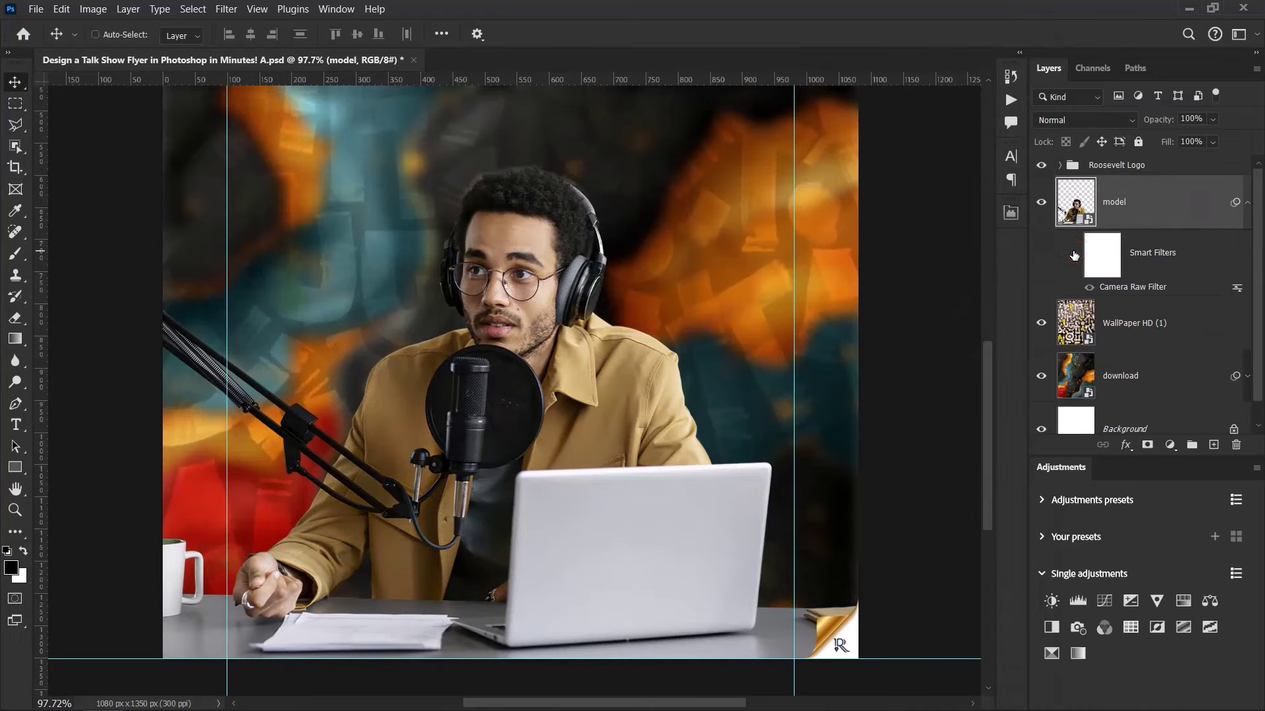
left_click(1074, 254)
left_click(1074, 253)
left_click(1074, 254)
left_click(1077, 261)
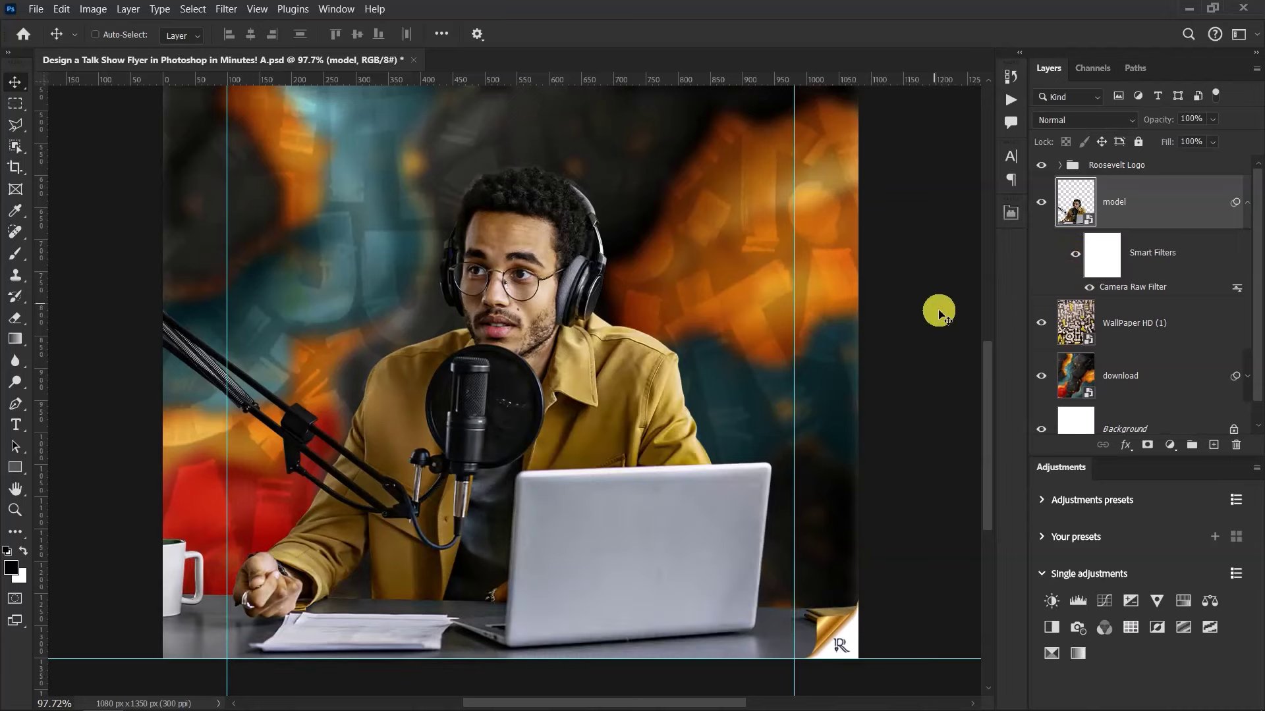
left_click(1246, 205)
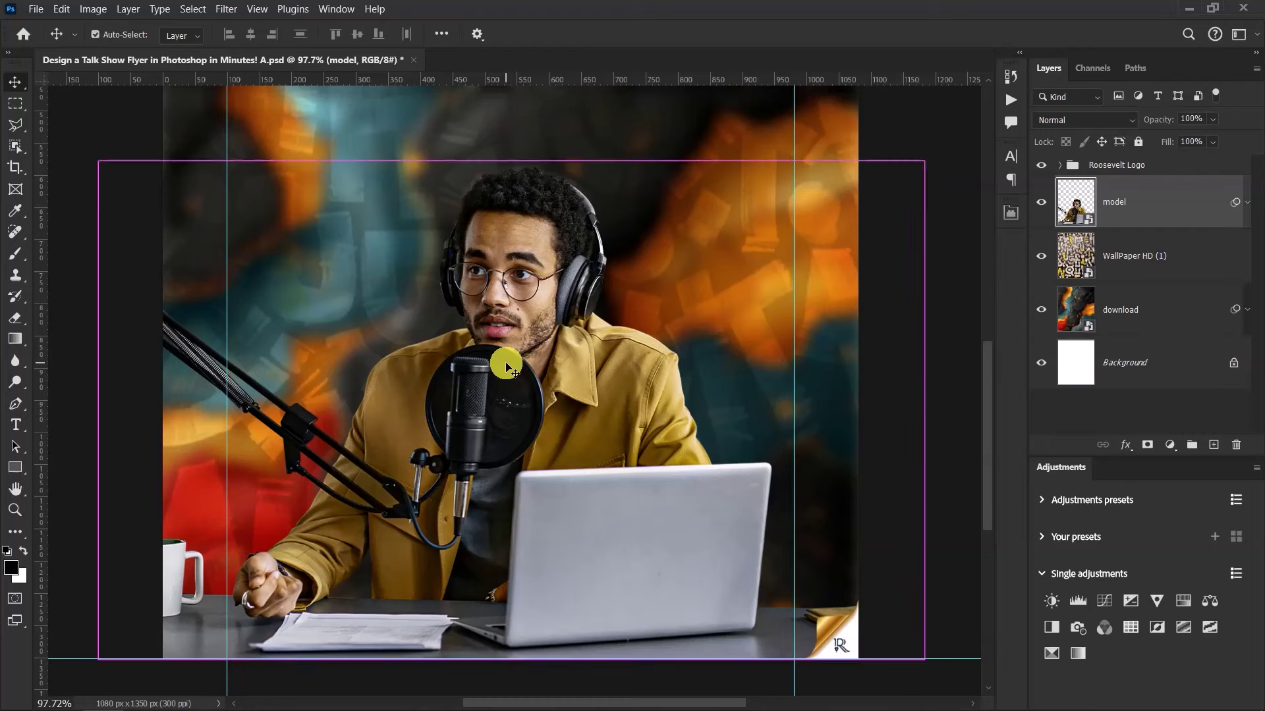
key("ctrl+minus")
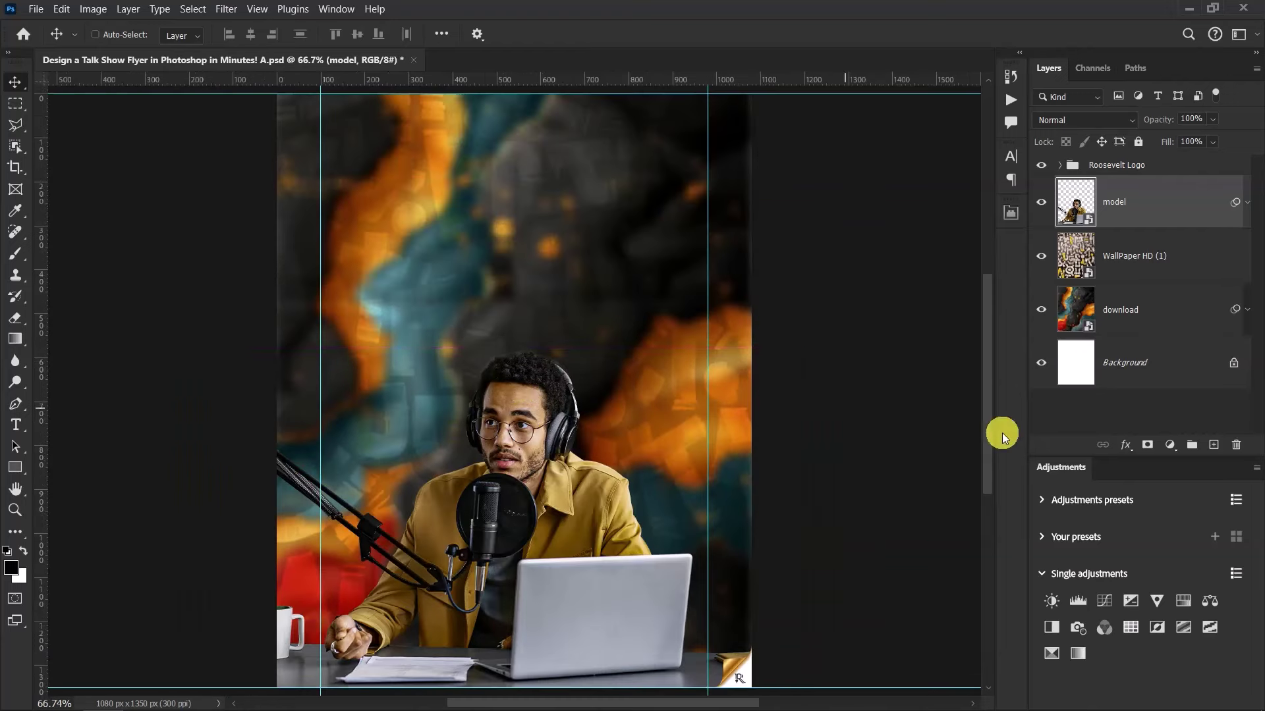
Add a Black & White adjustment layer clipped to the podcaster layer, then toggle it to compare
left_click(1169, 445)
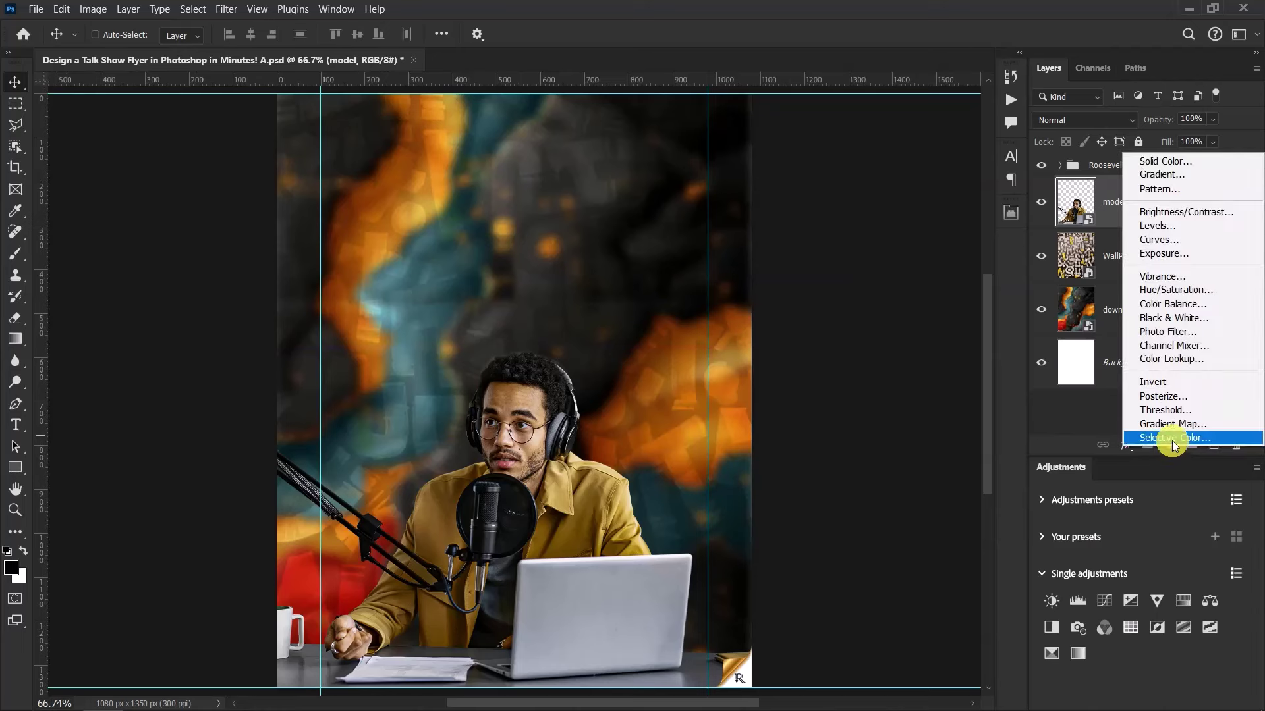
left_click(1171, 318)
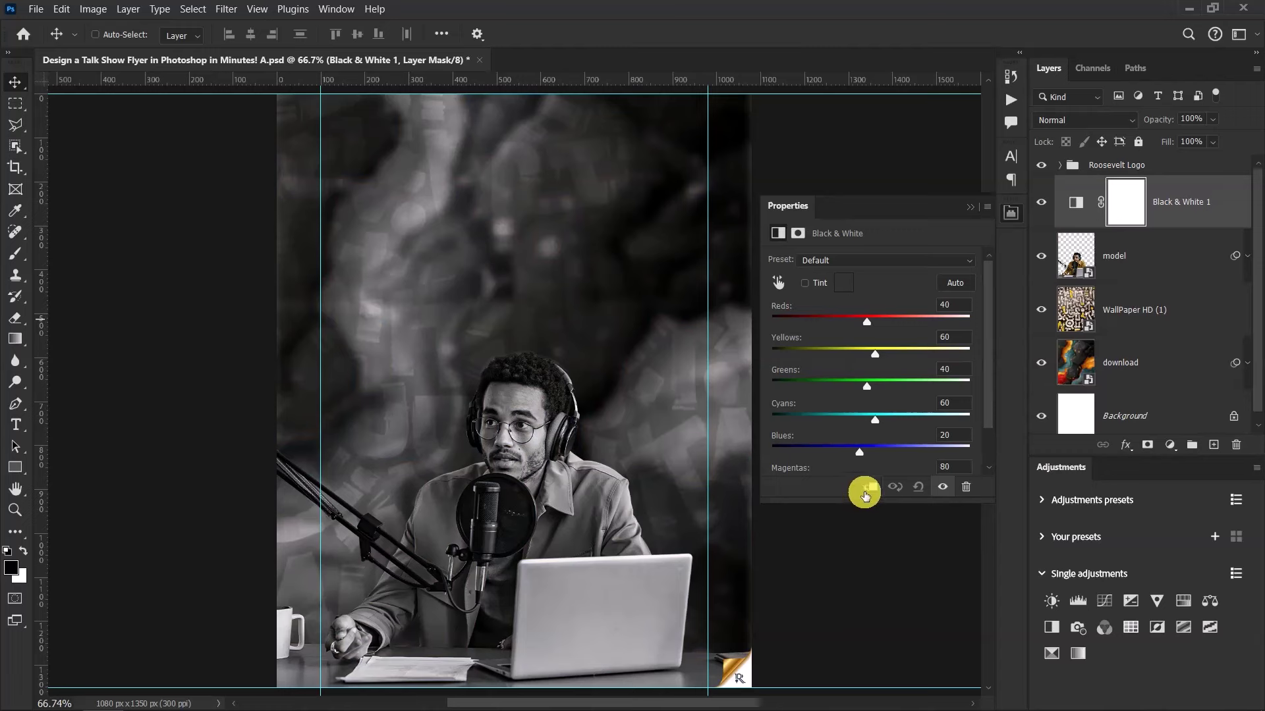
left_click(867, 488)
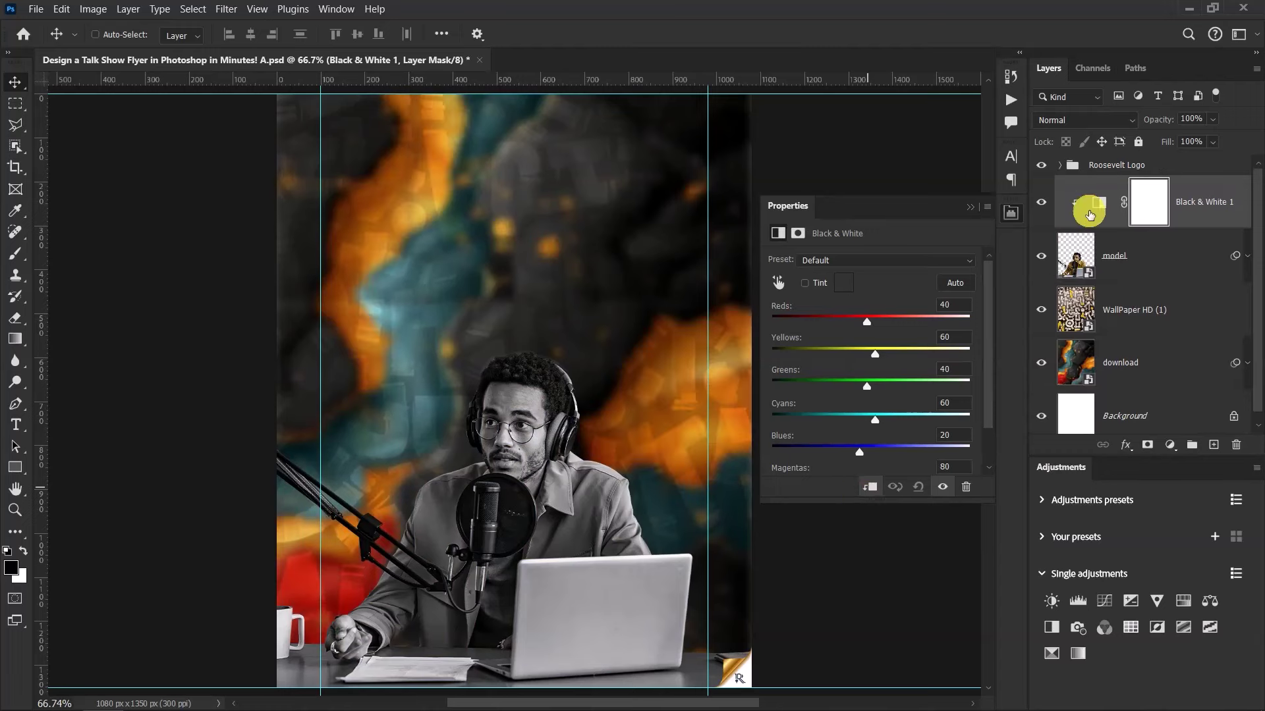
left_click(969, 207)
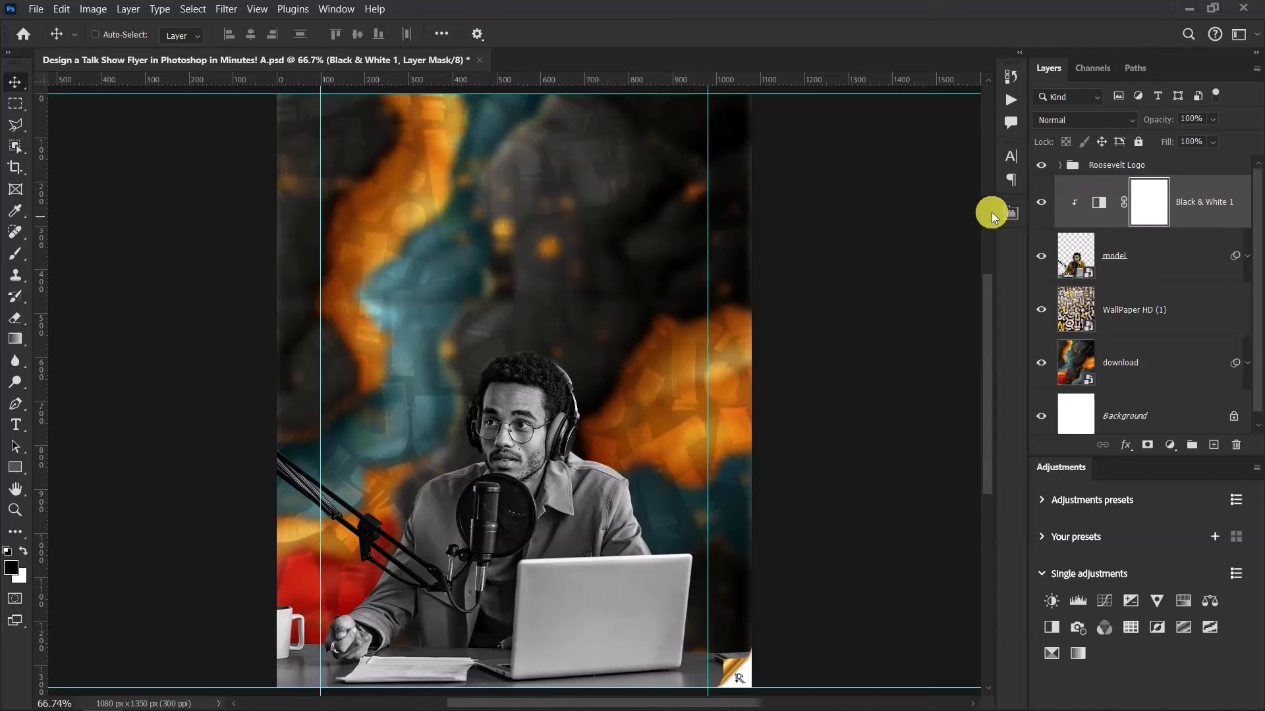
left_click(1038, 205)
left_click(1039, 205)
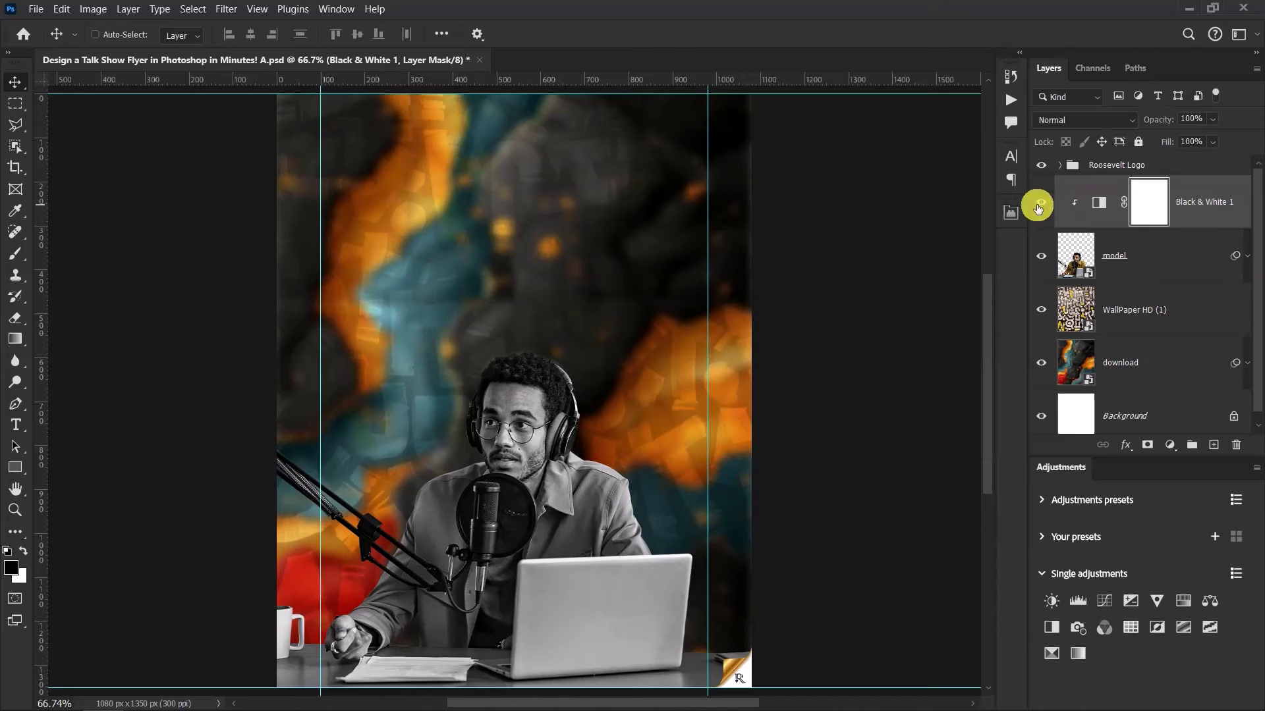
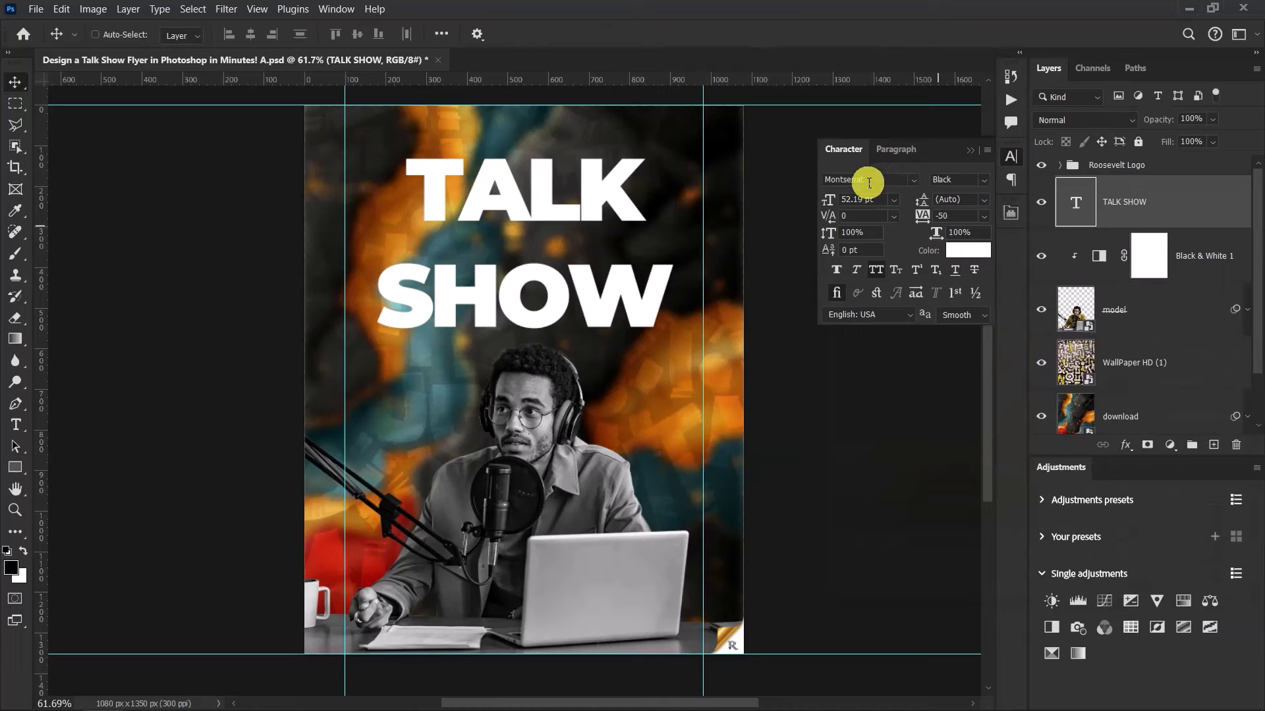
Format the TALK SHOW title as Modia-NonCommercial Regular, 67 pt, with 49 pt leading
left_click(870, 178)
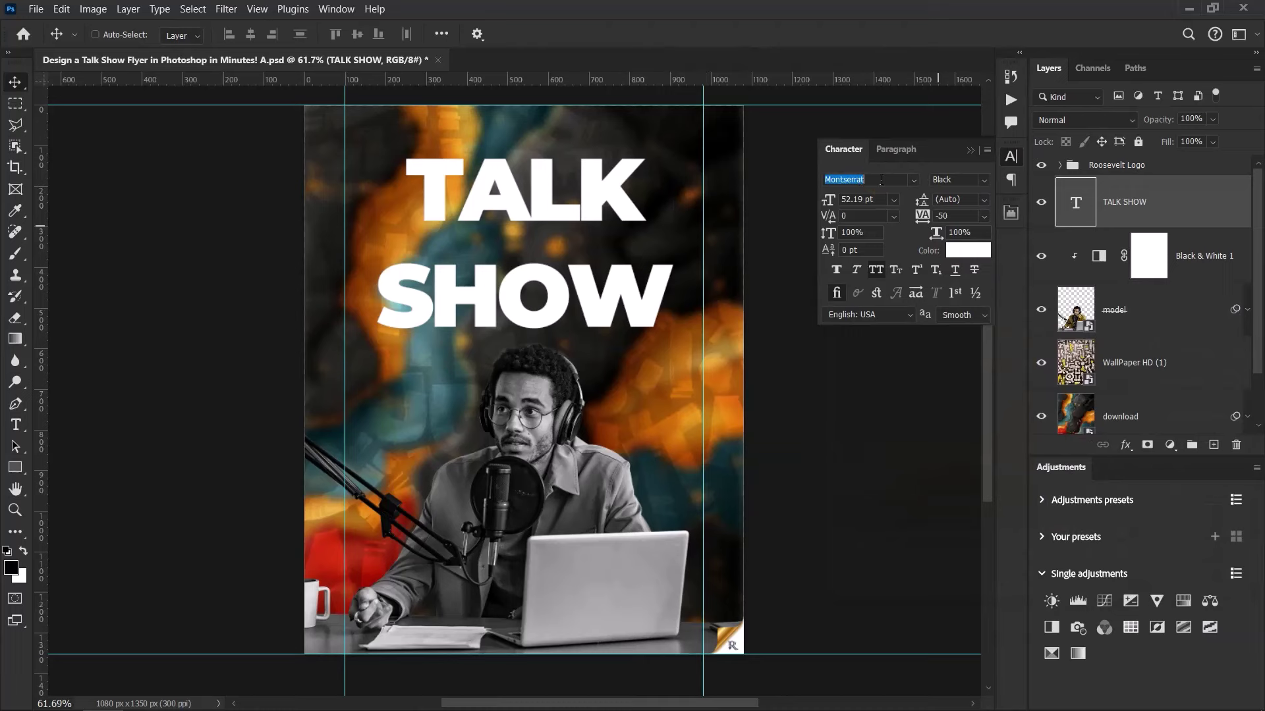
left_click(881, 180)
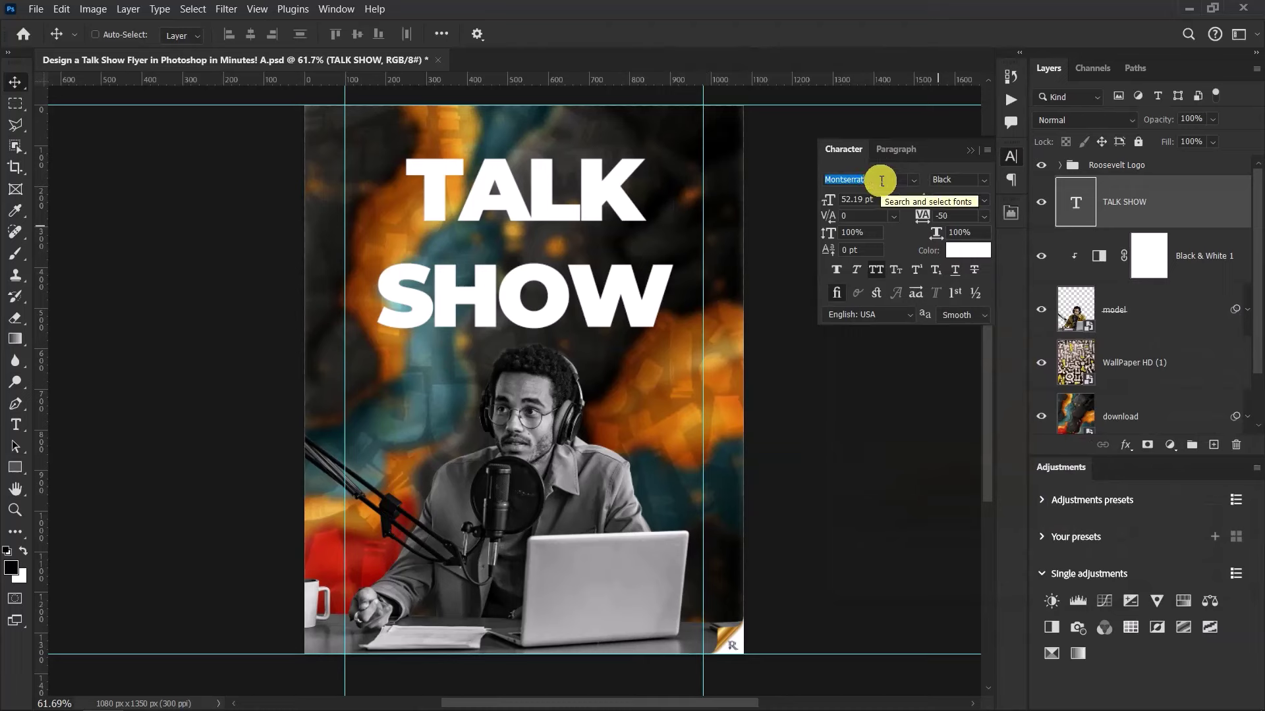
type("modia")
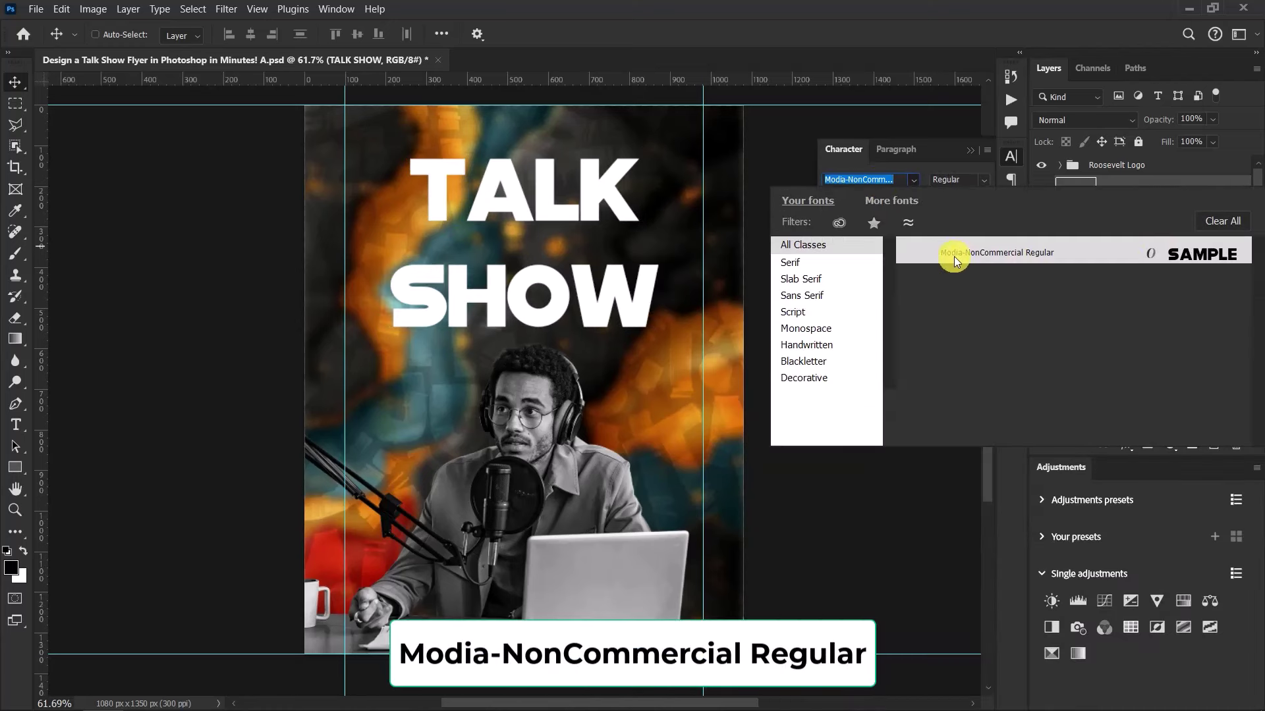
left_click(1044, 254)
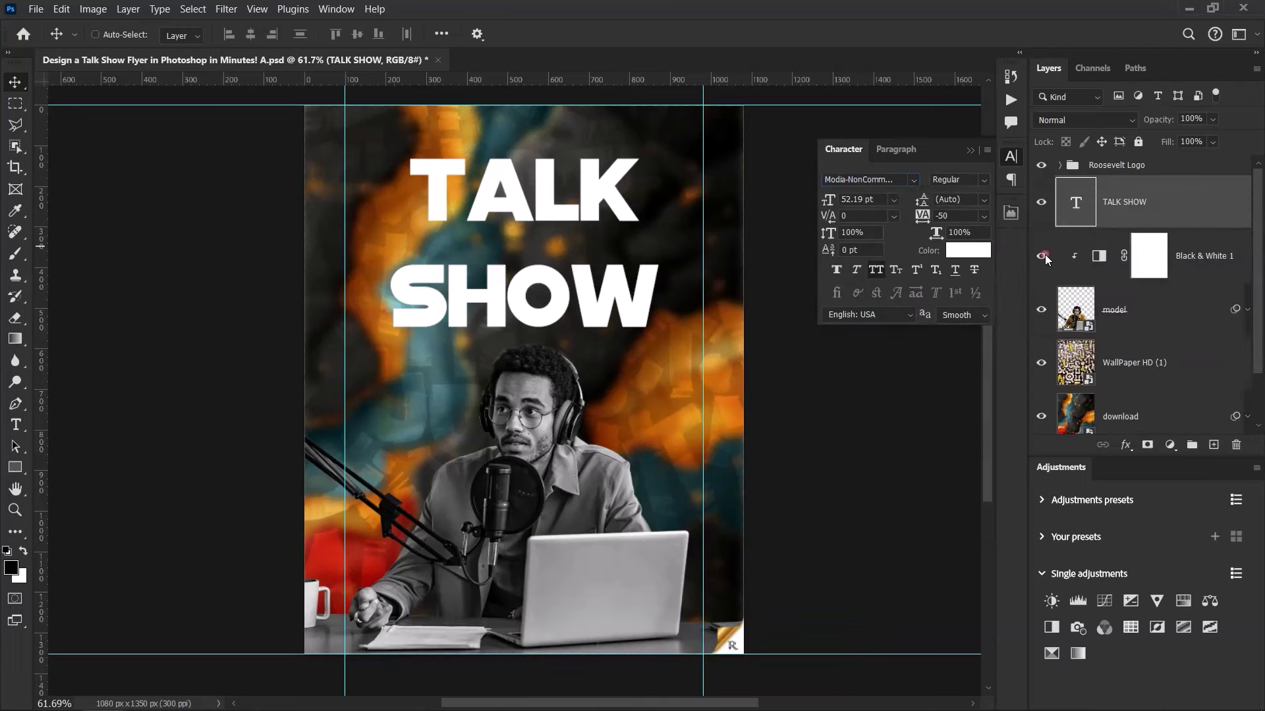
left_click(880, 200)
type("67")
key("Return")
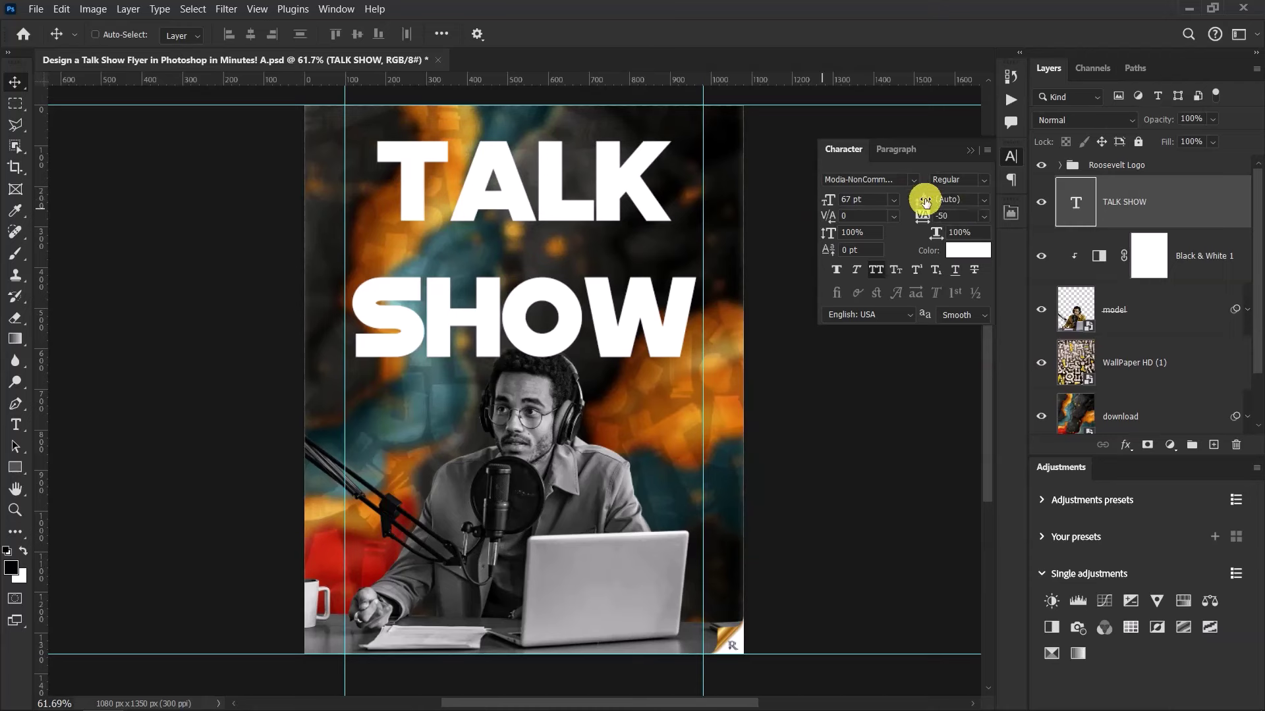
left_click(972, 199)
left_click(917, 205)
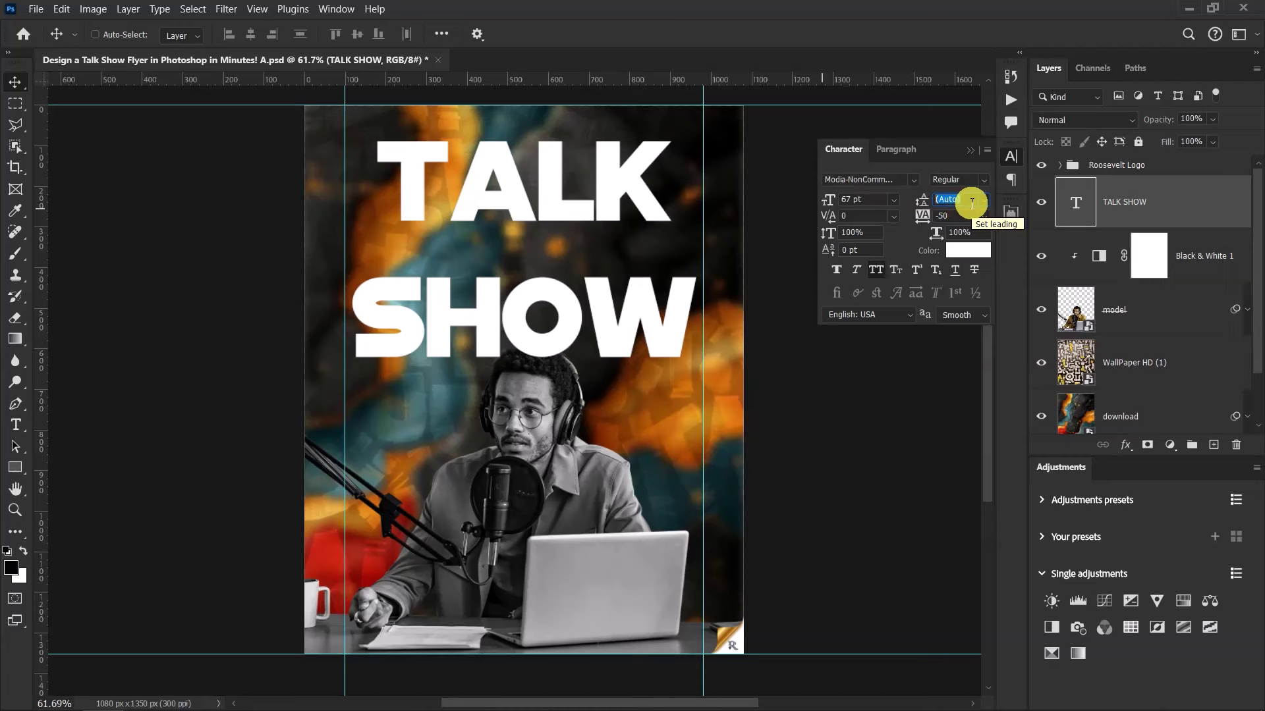
type("49")
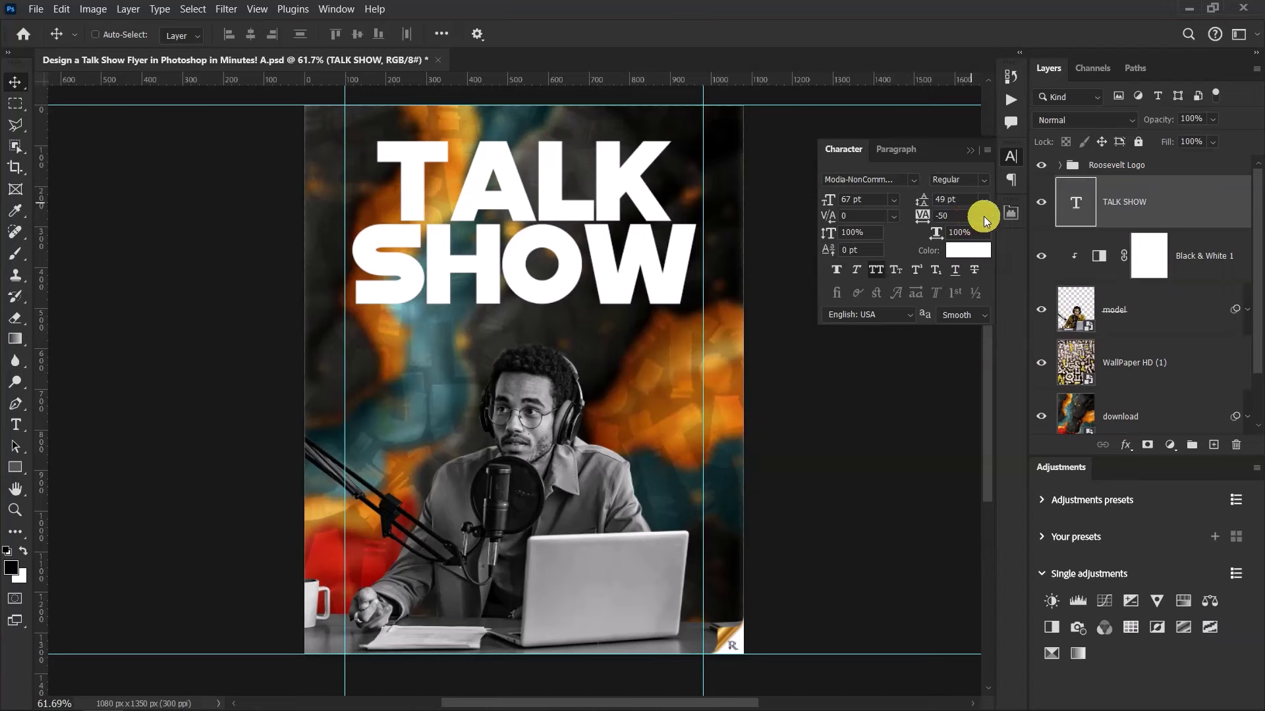
scroll(590, 262, "up", 2)
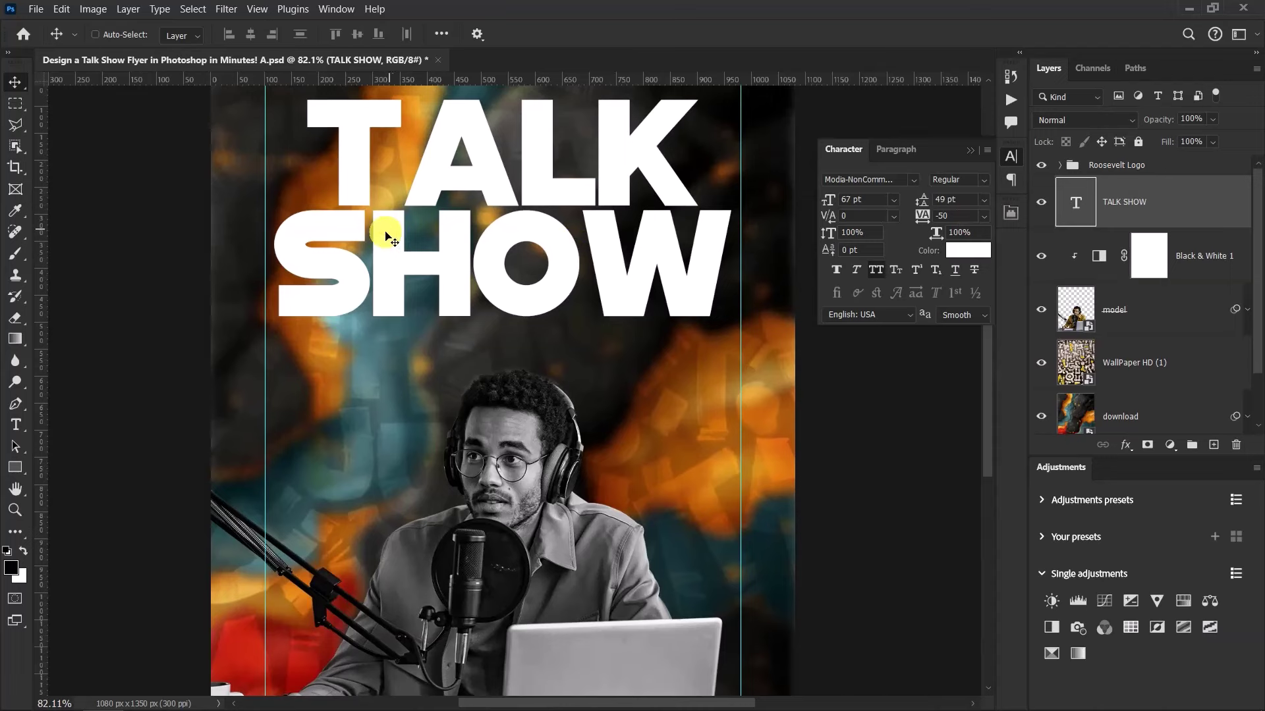
Kern the T and A of the TALK SHOW title closer together
left_click(984, 215)
left_click(965, 274)
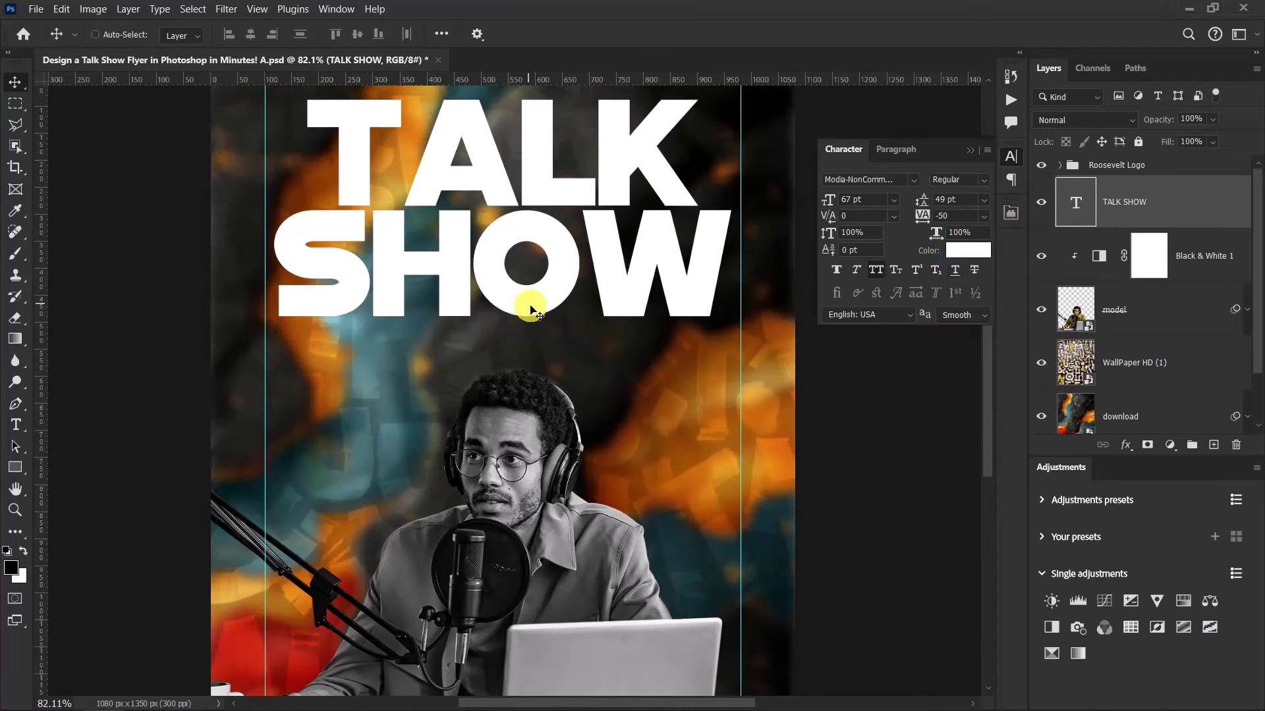
scroll(521, 300, "down", 2)
scroll(495, 209, "up", 2)
scroll(480, 156, "down", 3)
scroll(494, 164, "up", 3)
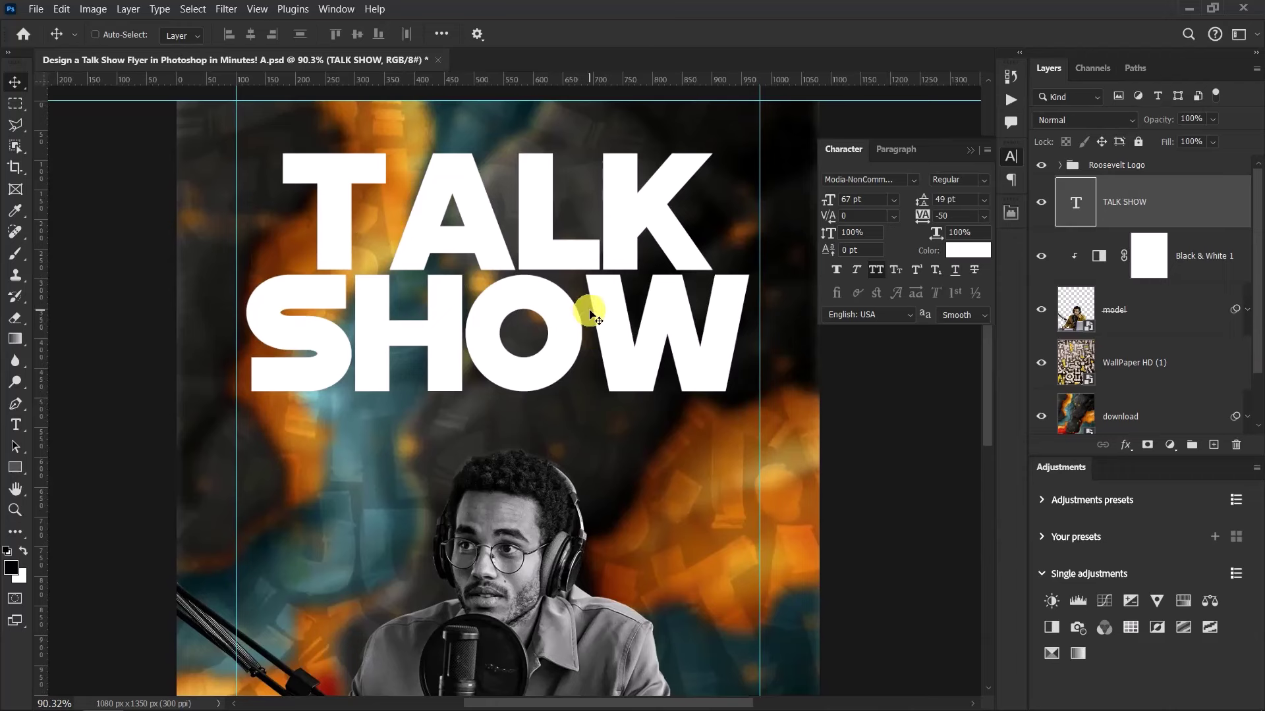
double_click(408, 205)
left_click(405, 211)
left_click(404, 211)
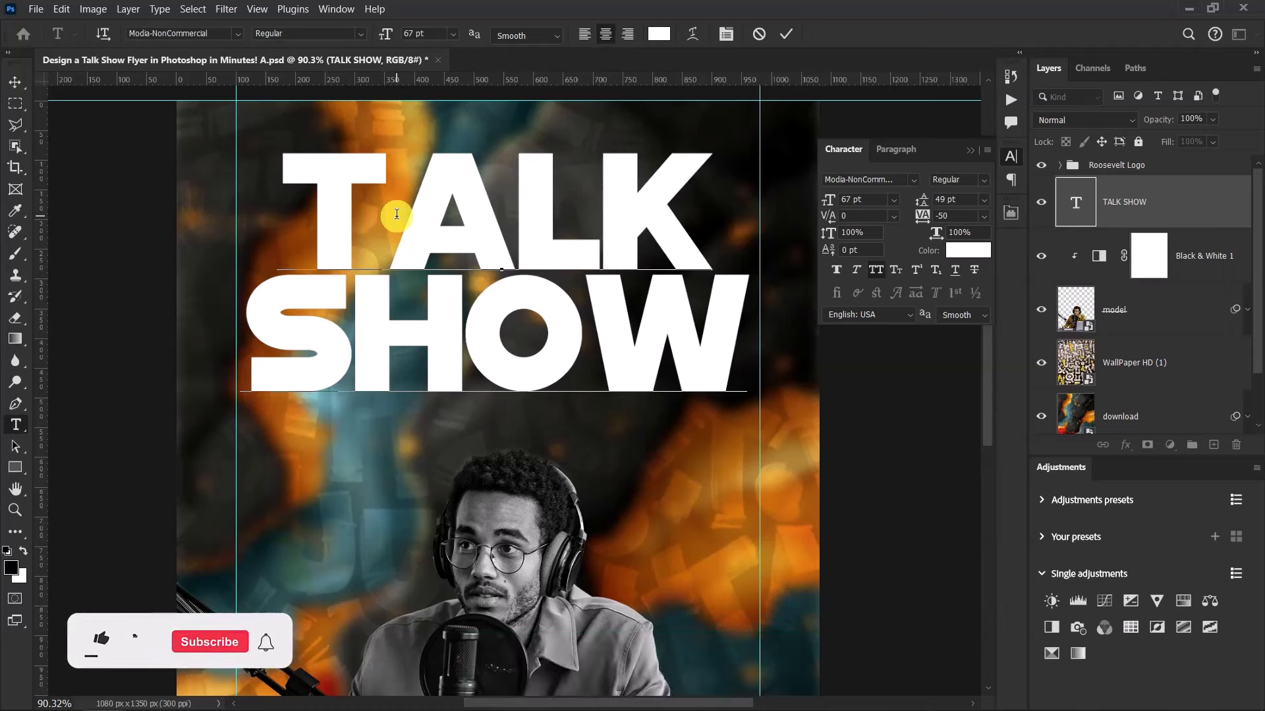
key("alt+Left")
key("alt+Left")
key("alt+Left")
key("alt+Left")
key("alt+Left")
key("alt+Left")
key("alt+Left")
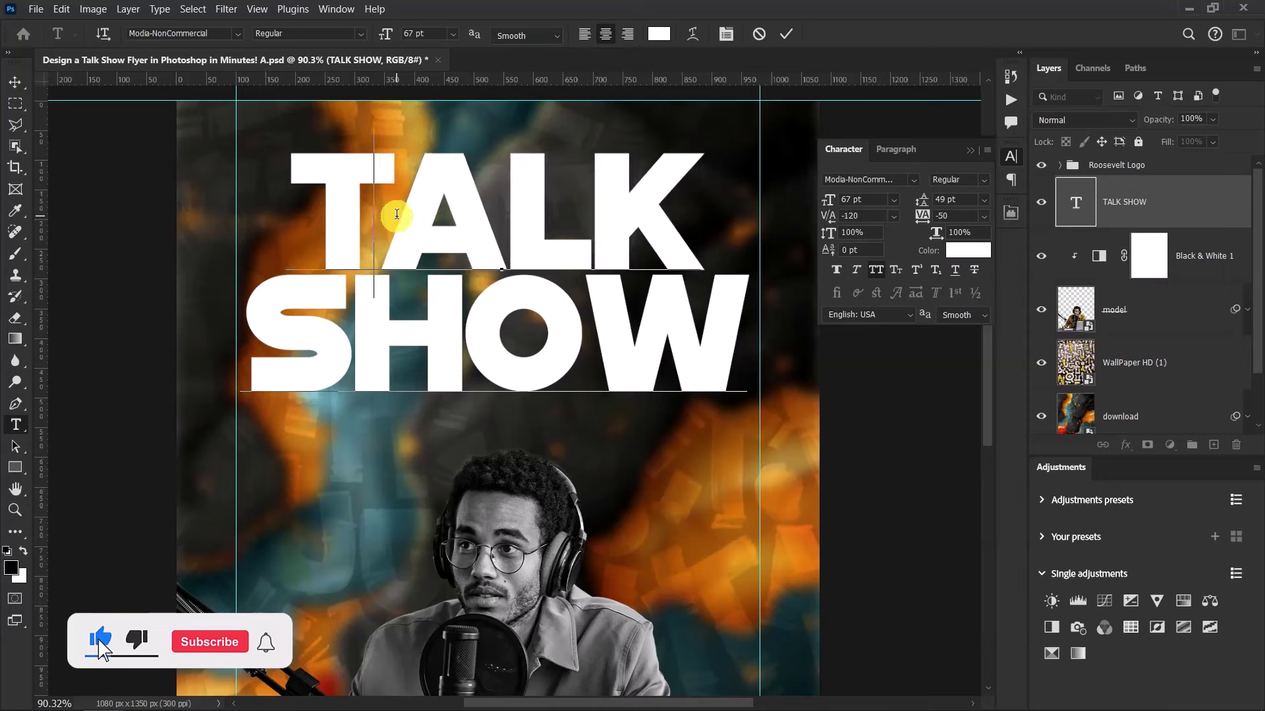
key("alt+Left")
key("alt+Left")
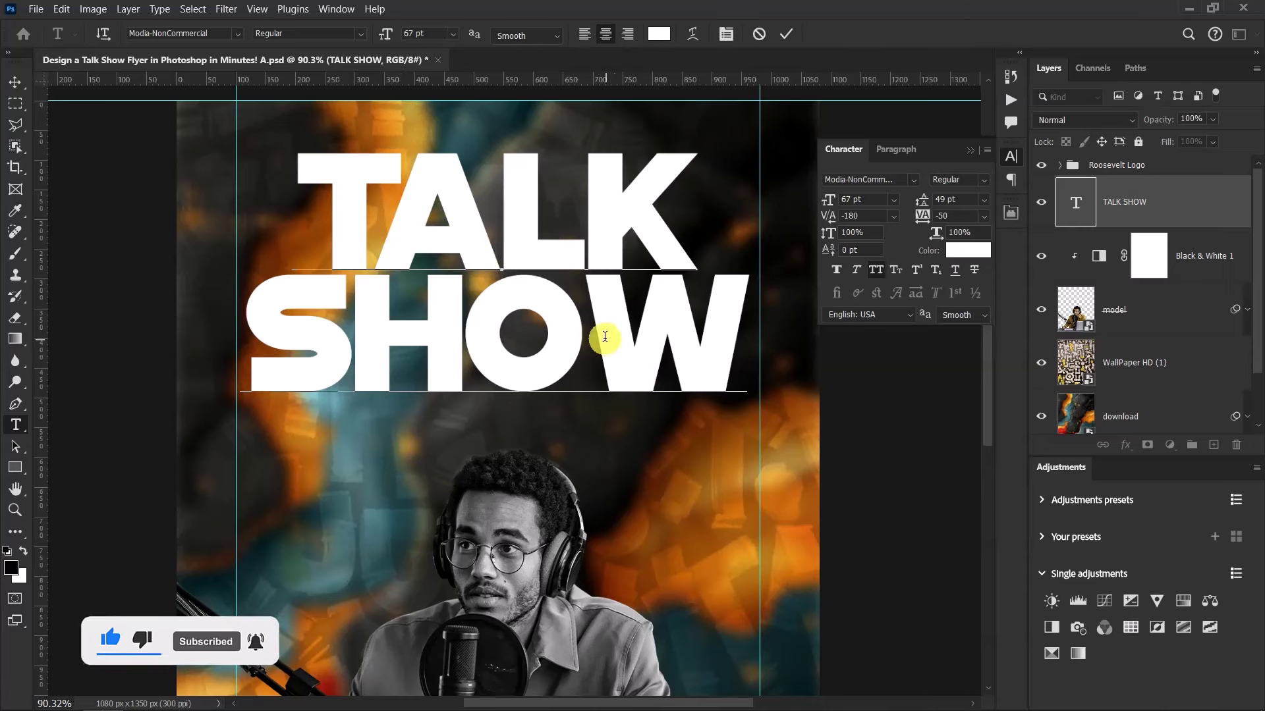
Tighten the kerning between O and W to -60 and commit the text edits
left_click(584, 313)
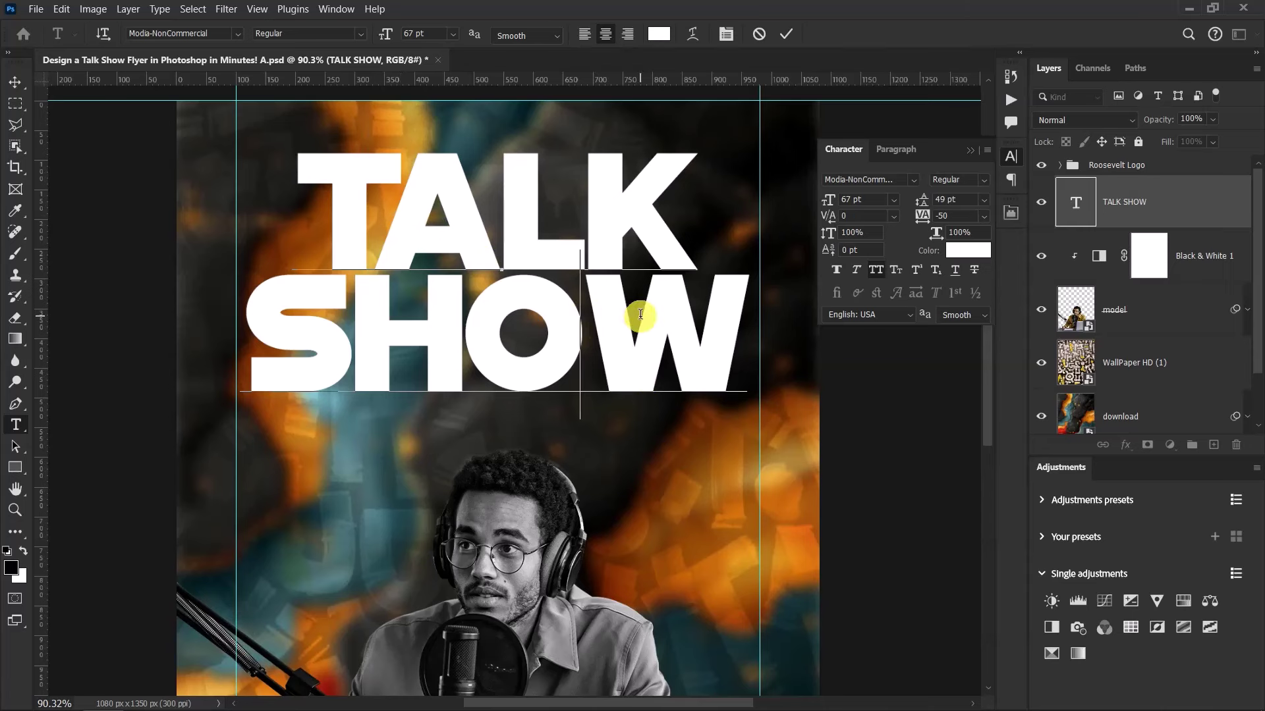
key("alt+Left")
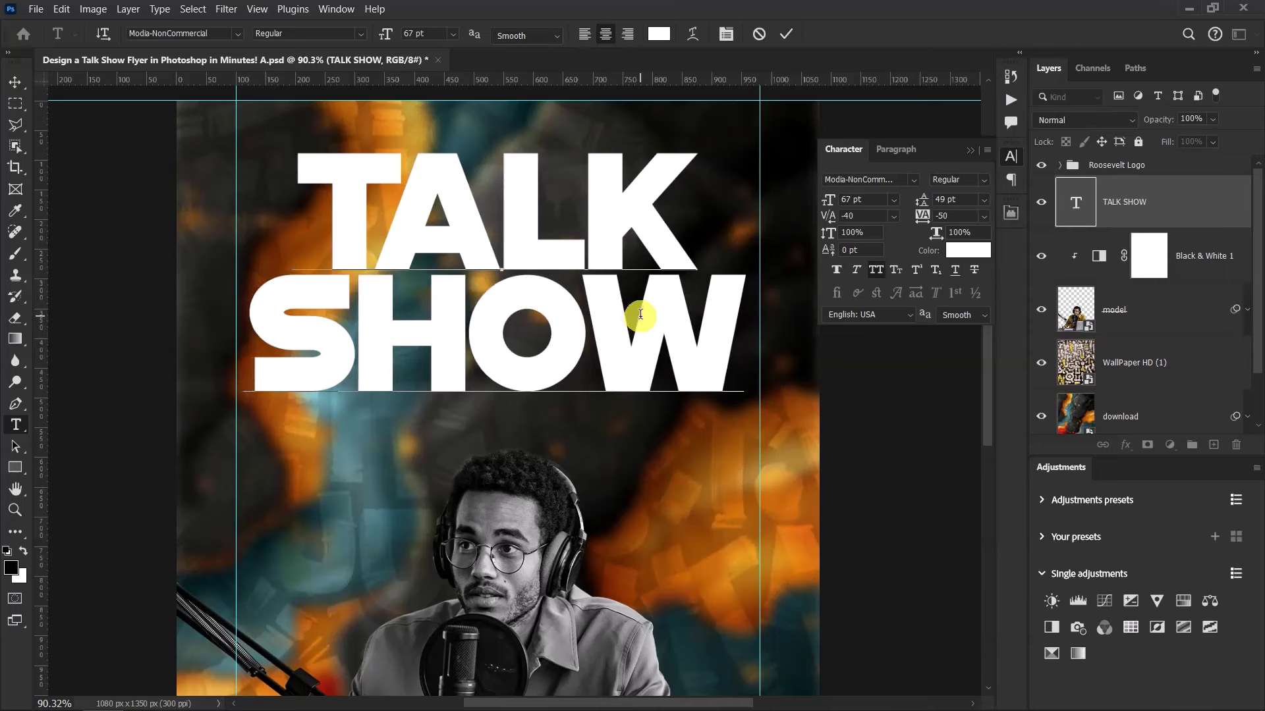
key("alt+Left")
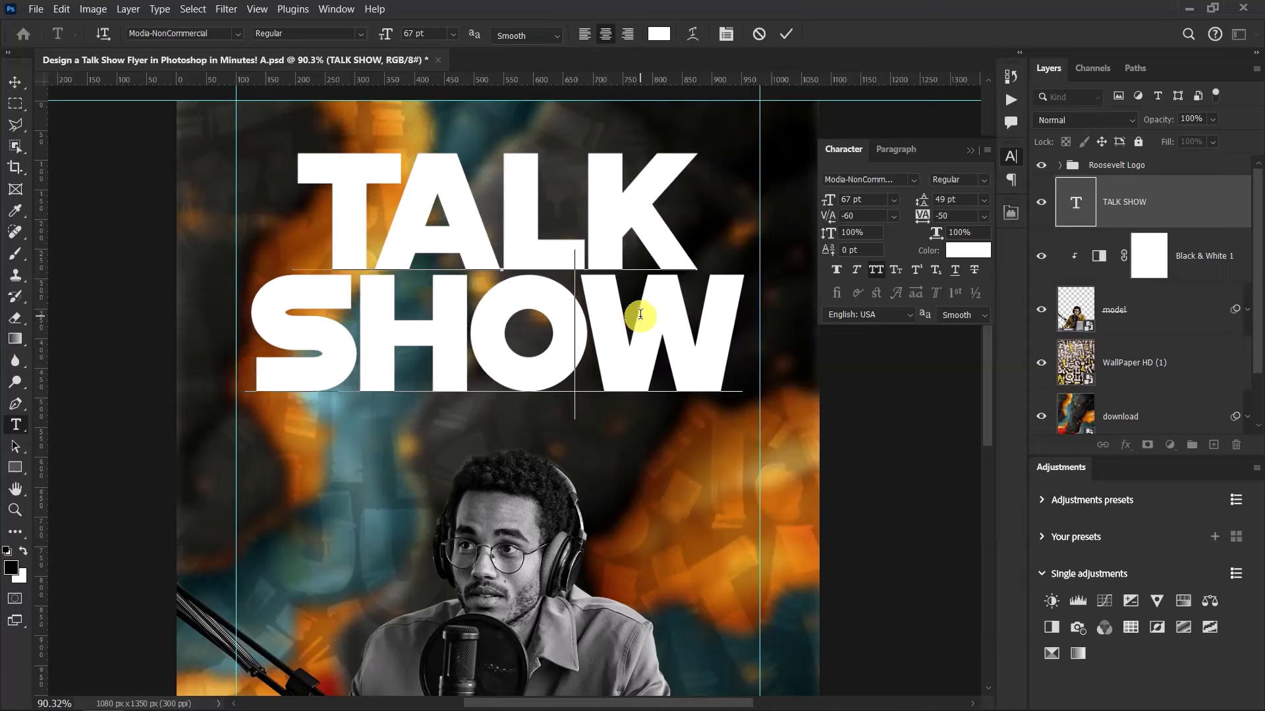
left_click(786, 34)
key("v")
scroll(418, 339, "down", 3)
scroll(546, 316, "up", 2)
Centre the TALK SHOW title horizontally on the canvas with Align horizontal centers
scroll(546, 316, "down", 2)
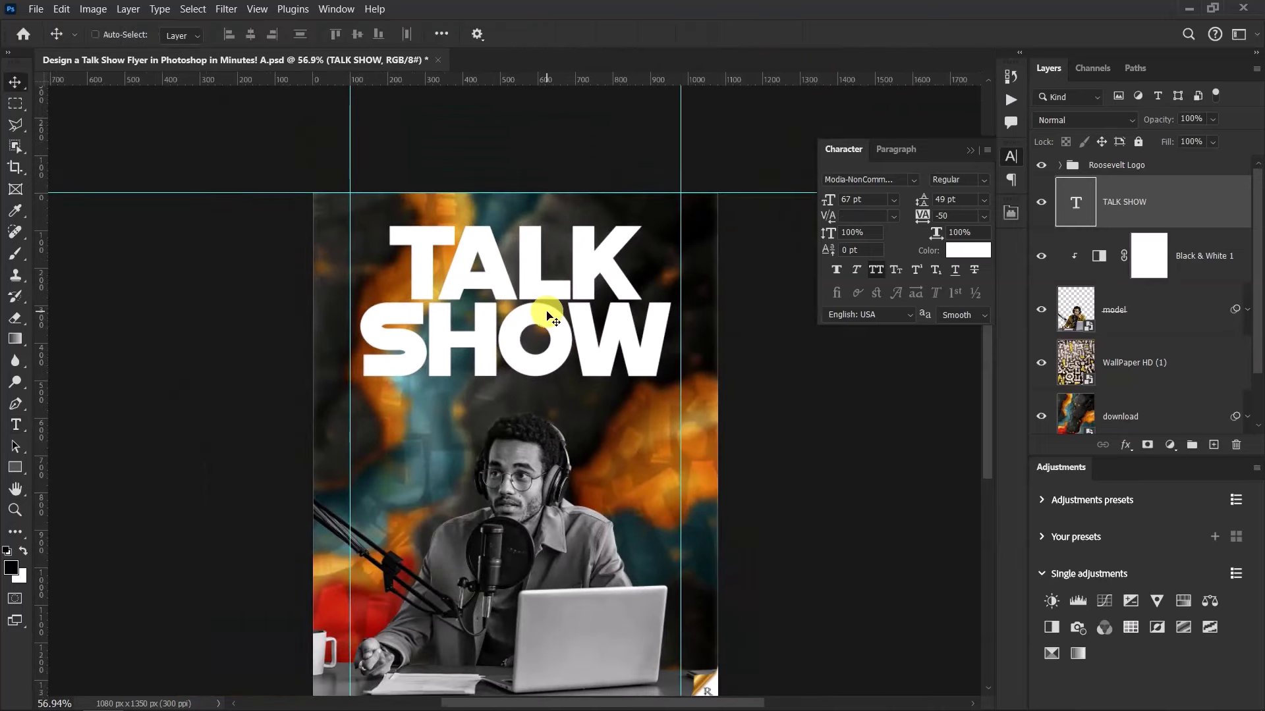
scroll(546, 316, "up", 1)
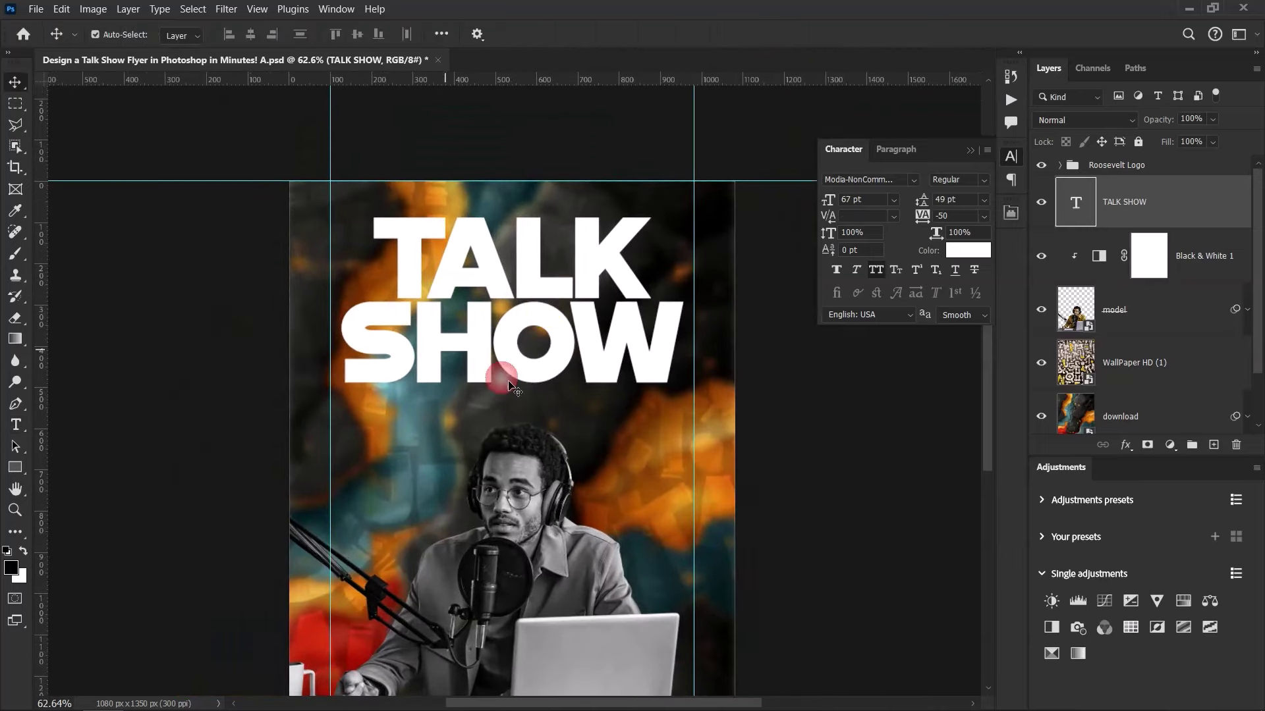
key("ctrl+a")
left_click(250, 37)
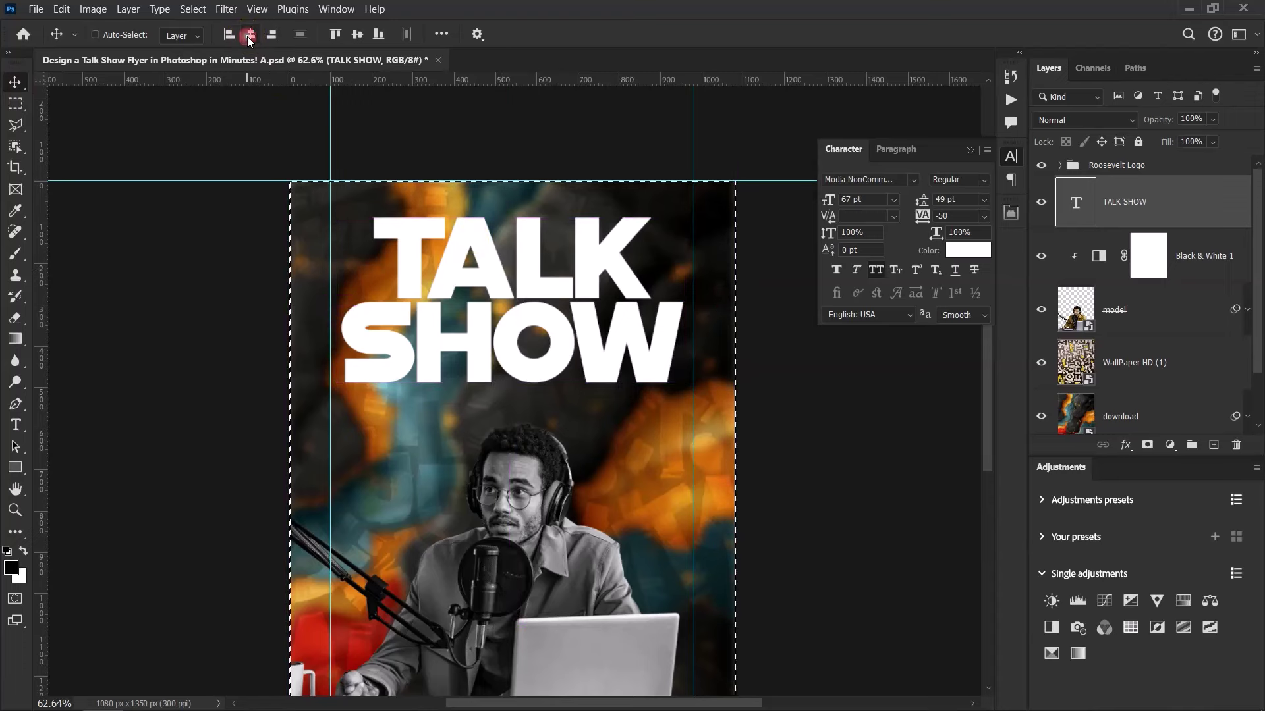
key("ctrl+d")
Move the title about 136 px lower, just above the podcaster's head
scroll(552, 318, "down", 3)
scroll(563, 379, "up", 3)
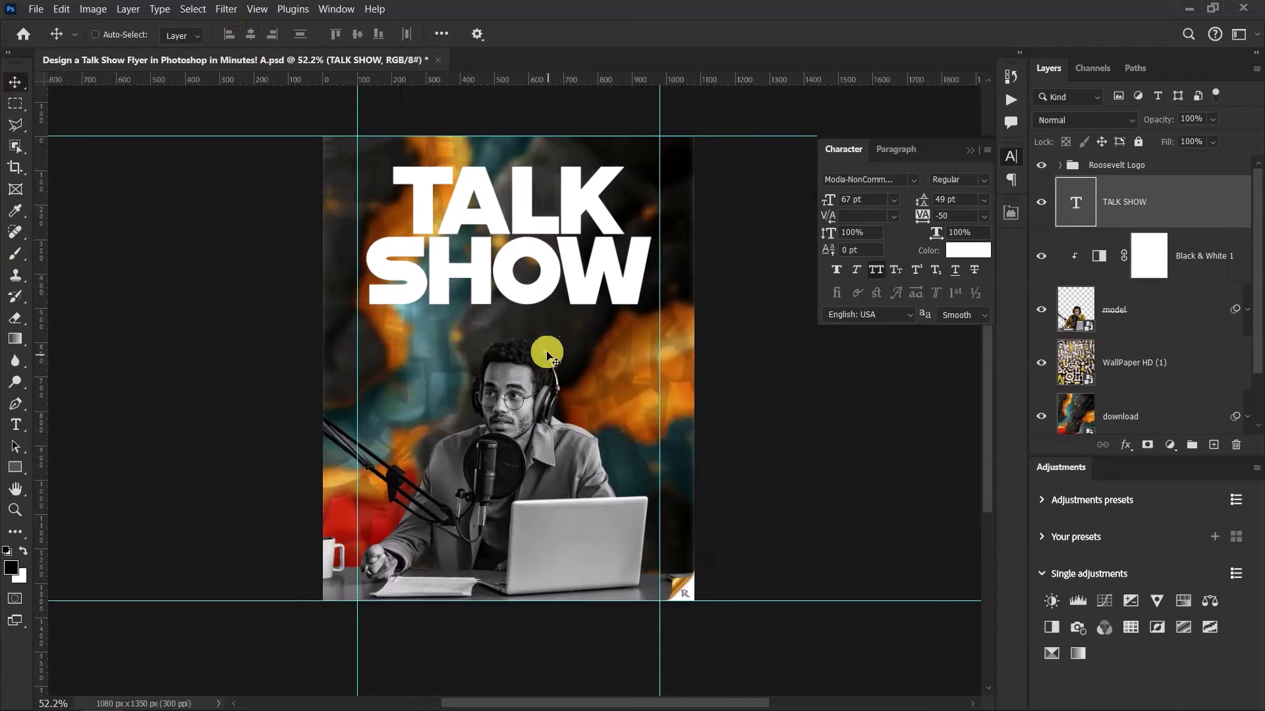
left_click_drag(518, 220, 556, 278)
left_click(542, 383)
scroll(541, 383, "up", 2)
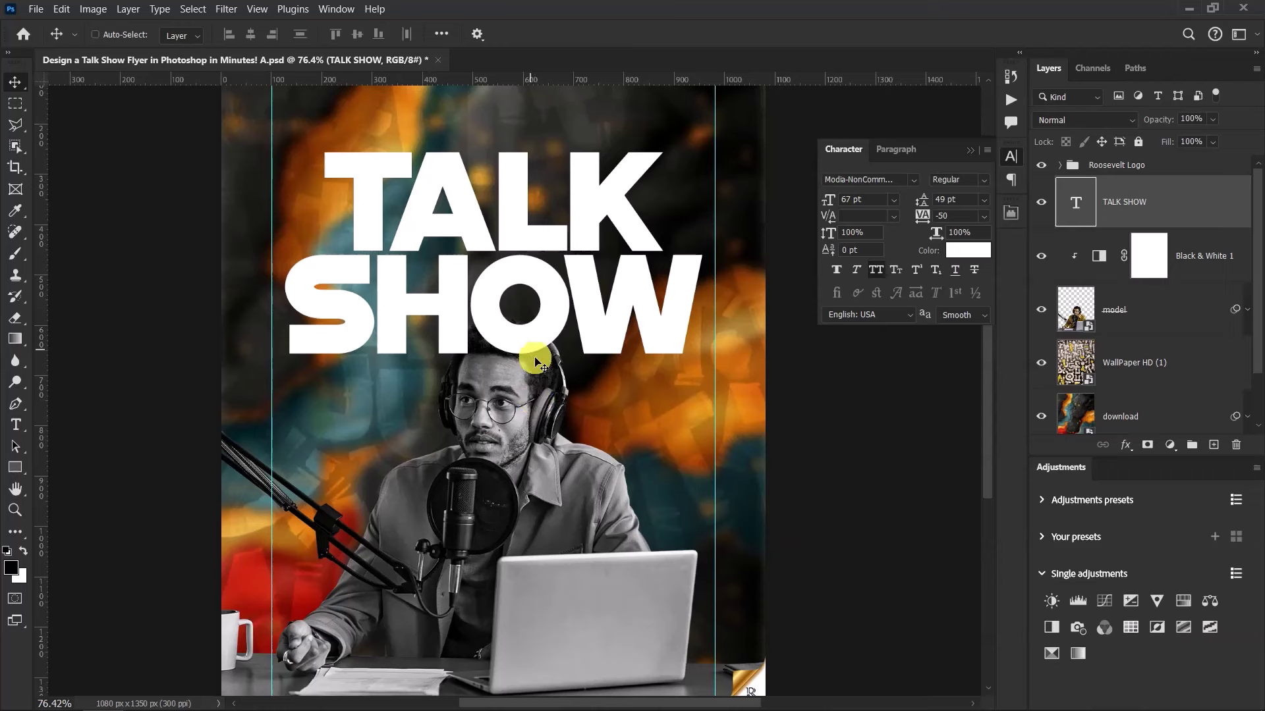
Move the TALK SHOW layer below the model layer and raise the title slightly
left_click(1173, 198)
left_click_drag(1174, 202, 1174, 332)
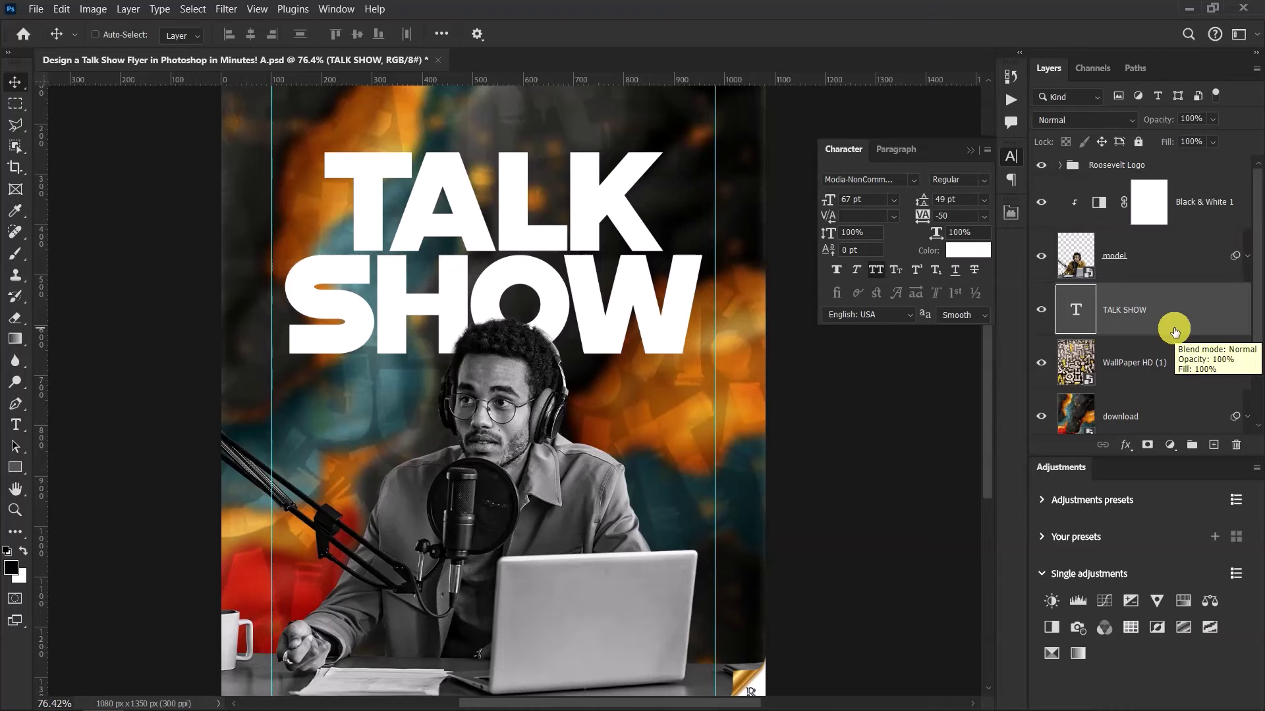
scroll(643, 293, "down", 3)
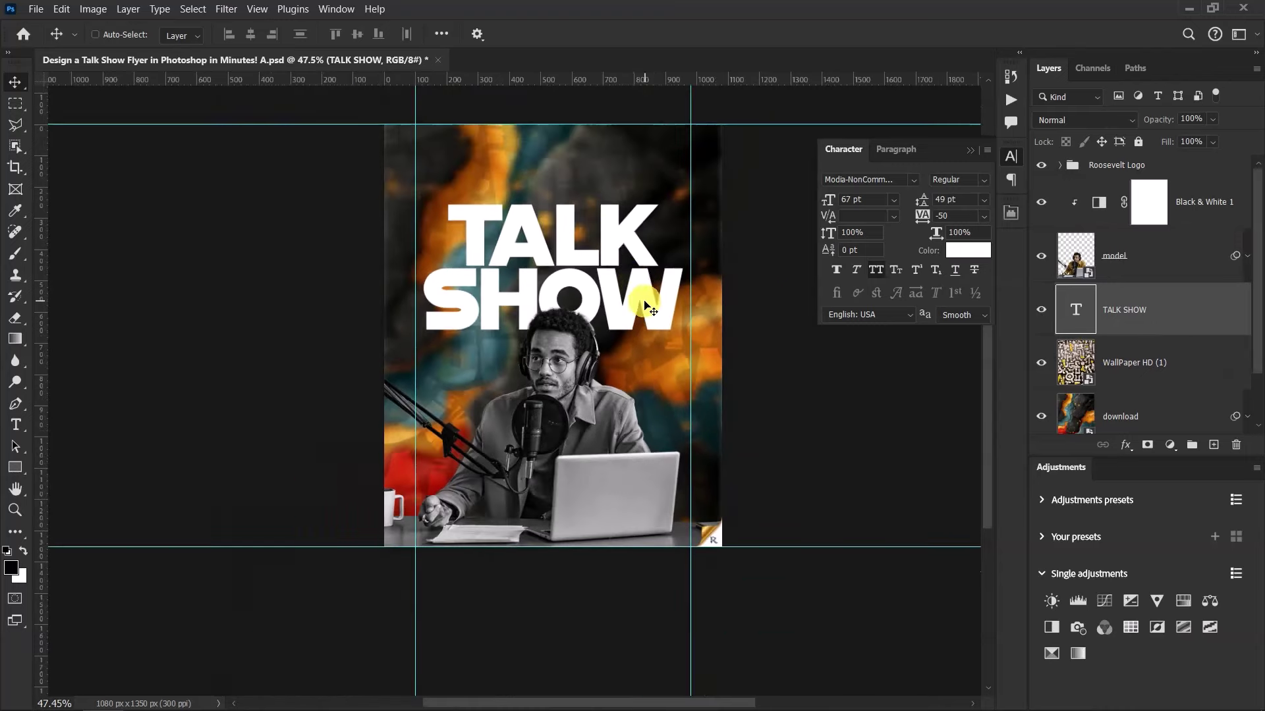
scroll(602, 220, "up", 2)
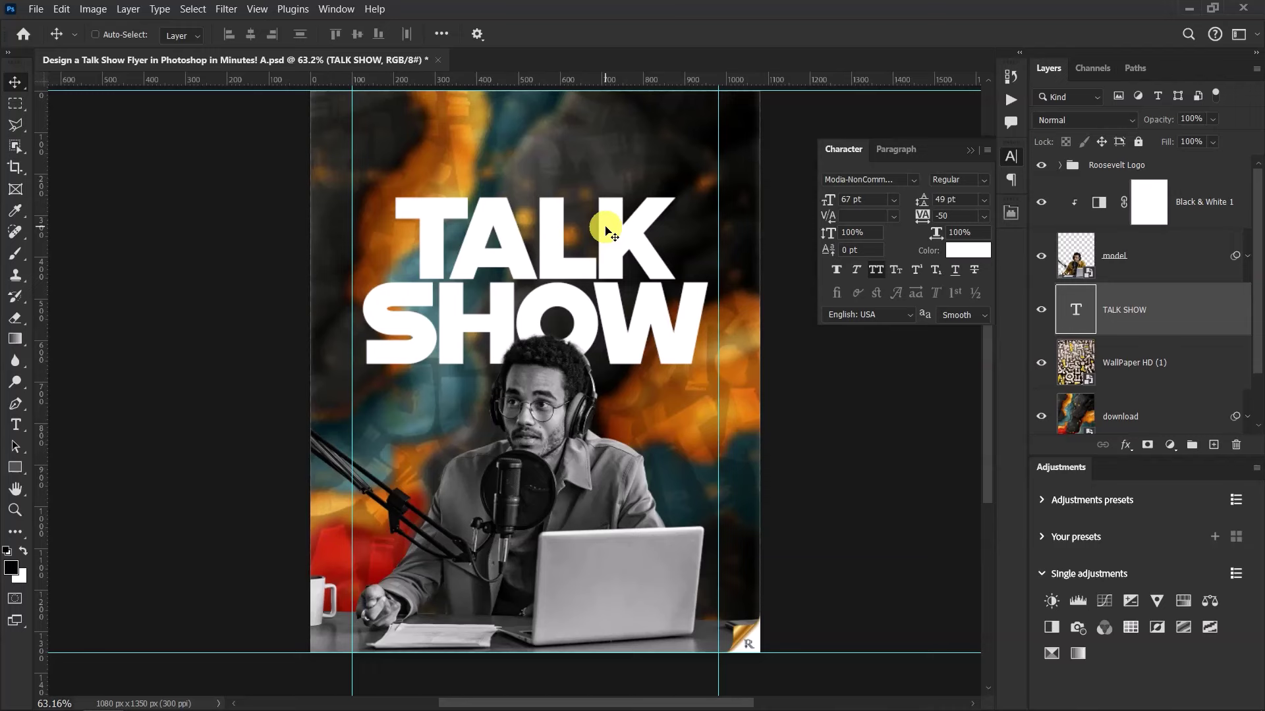
left_click_drag(605, 230, 605, 230)
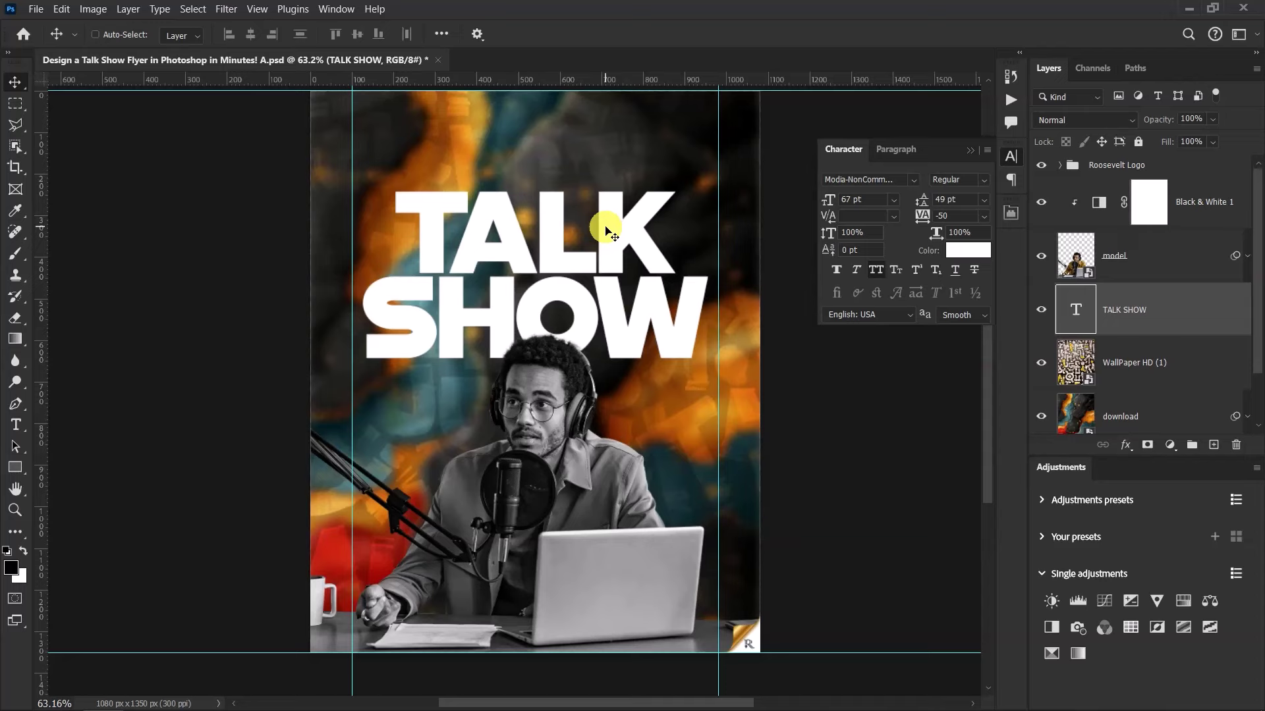
scroll(523, 197, "down", 4)
scroll(528, 184, "up", 6)
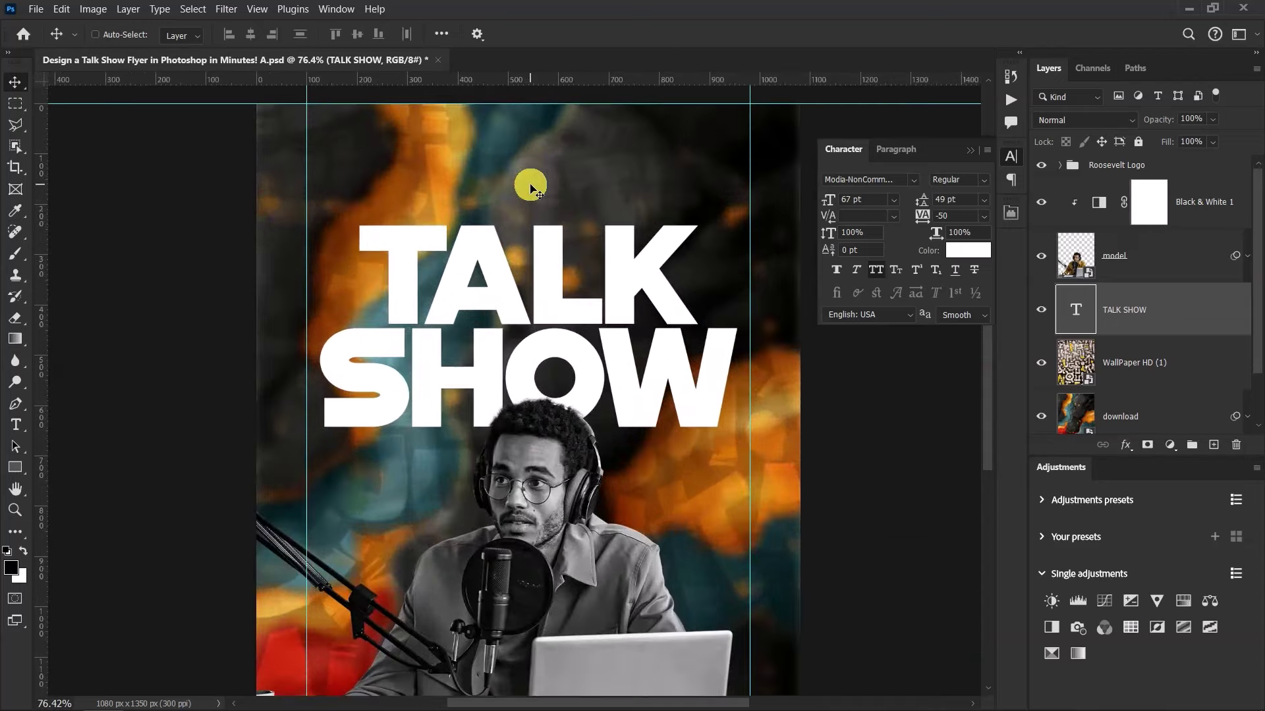
scroll(529, 186, "up", 1)
Type a white EXCLUSIVE text line and place it just above the TALK SHOW title
left_click(969, 150)
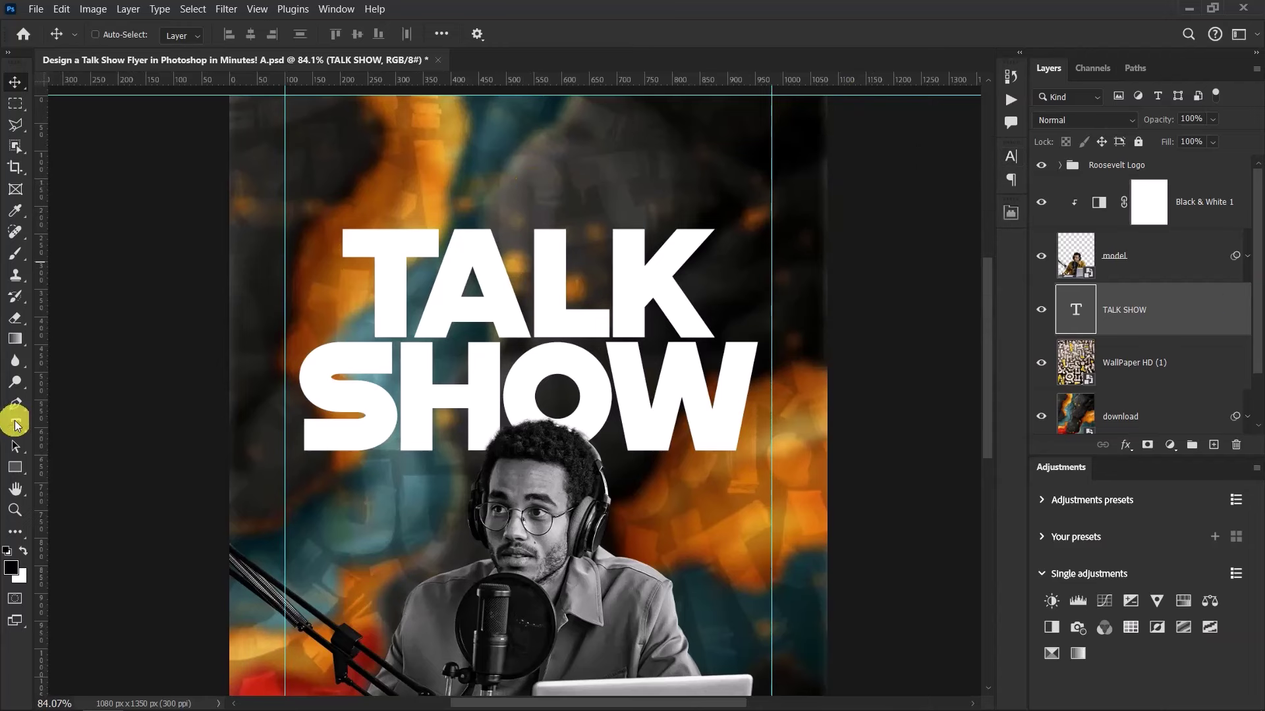
left_click(16, 425)
left_click(388, 169)
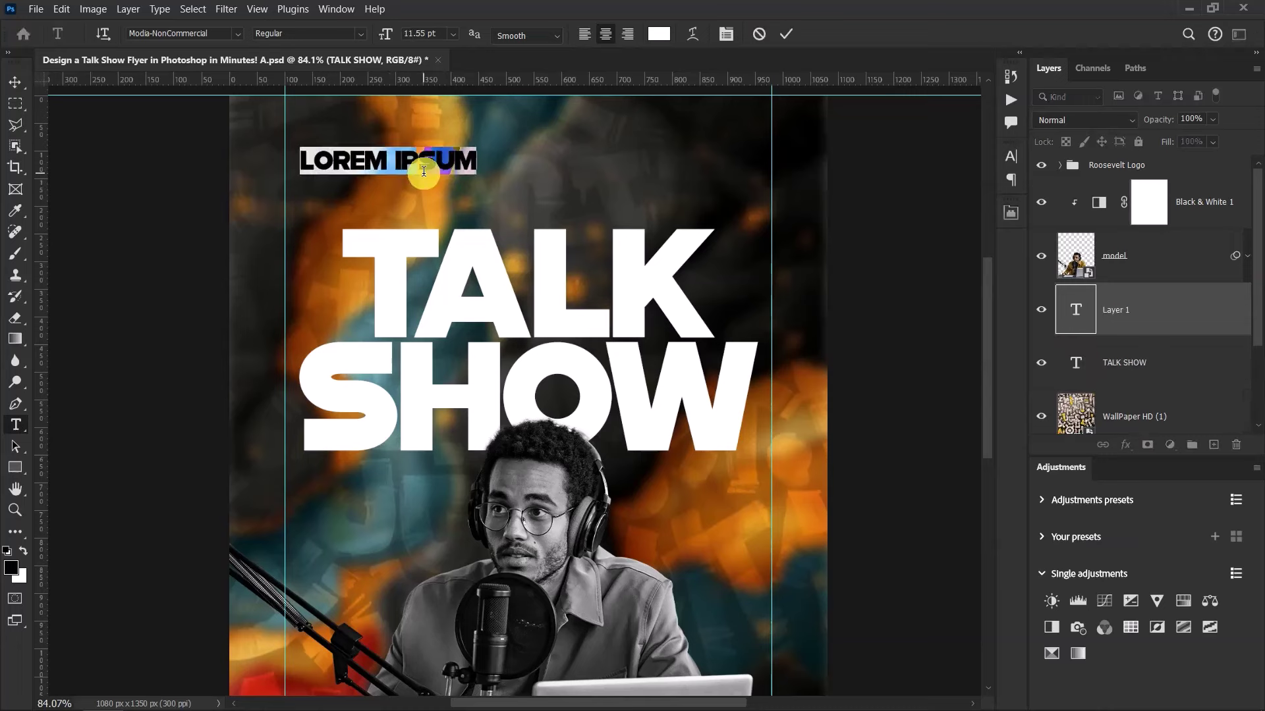
type("EXCL")
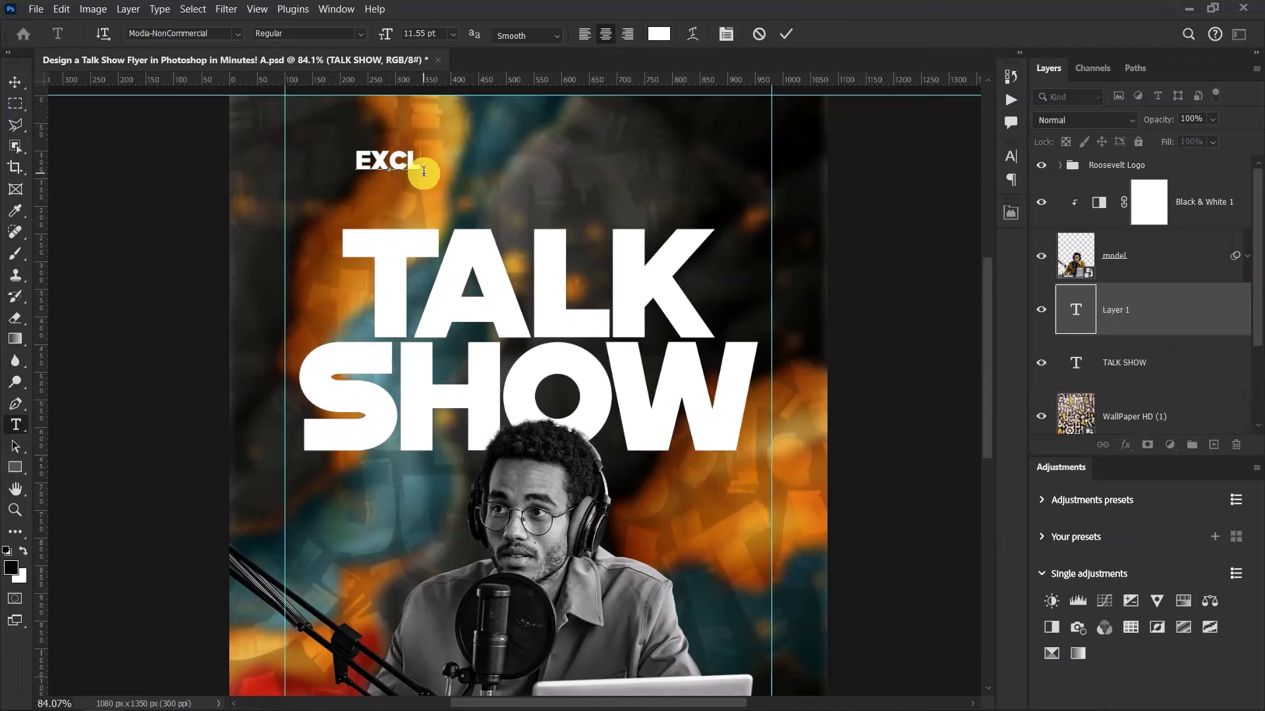
type("USIVE")
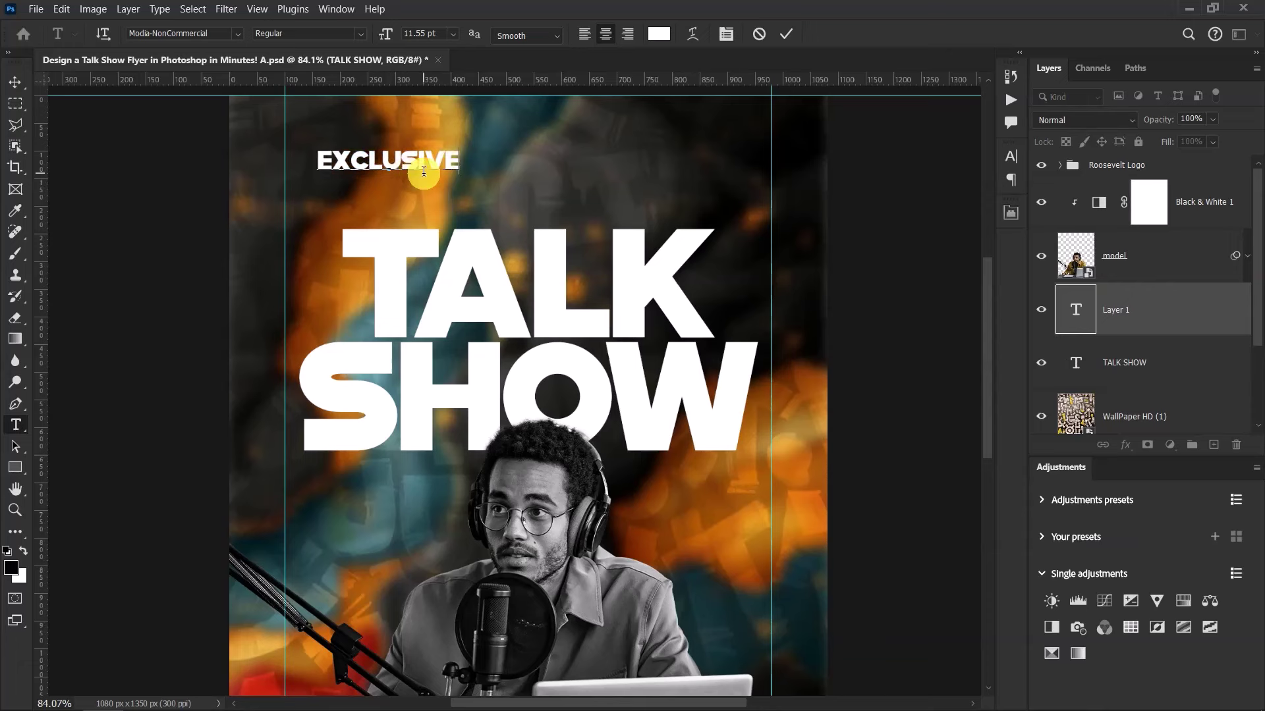
left_click(786, 33)
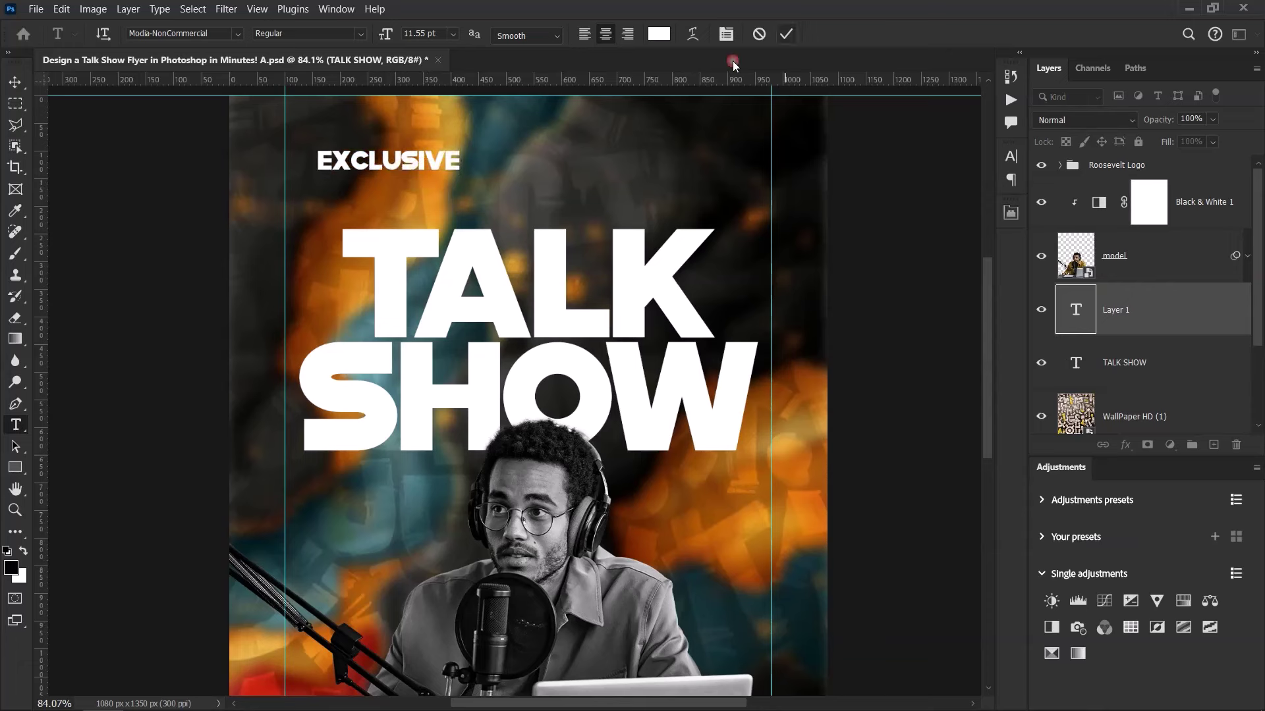
left_click(14, 82)
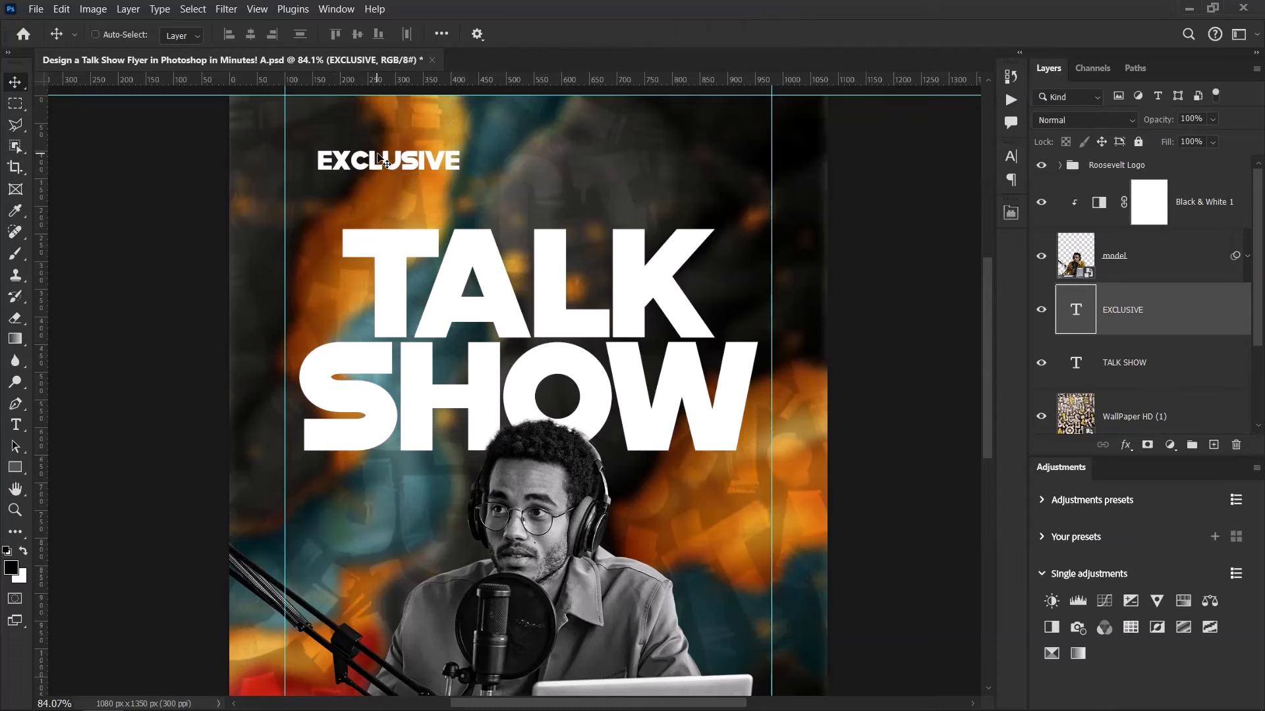
left_click_drag(378, 156, 516, 197)
Set EXCLUSIVE to 8 pt with 9 pt leading and 900 tracking
left_click(1011, 157)
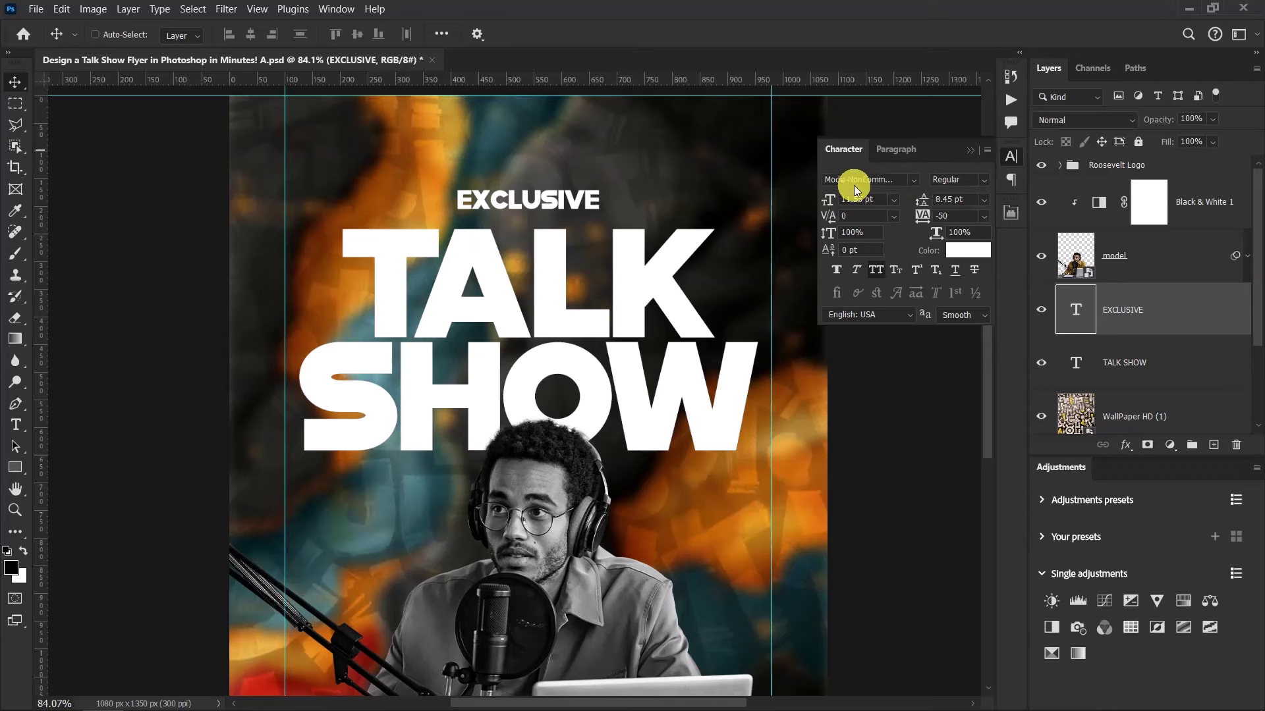
left_click(883, 200)
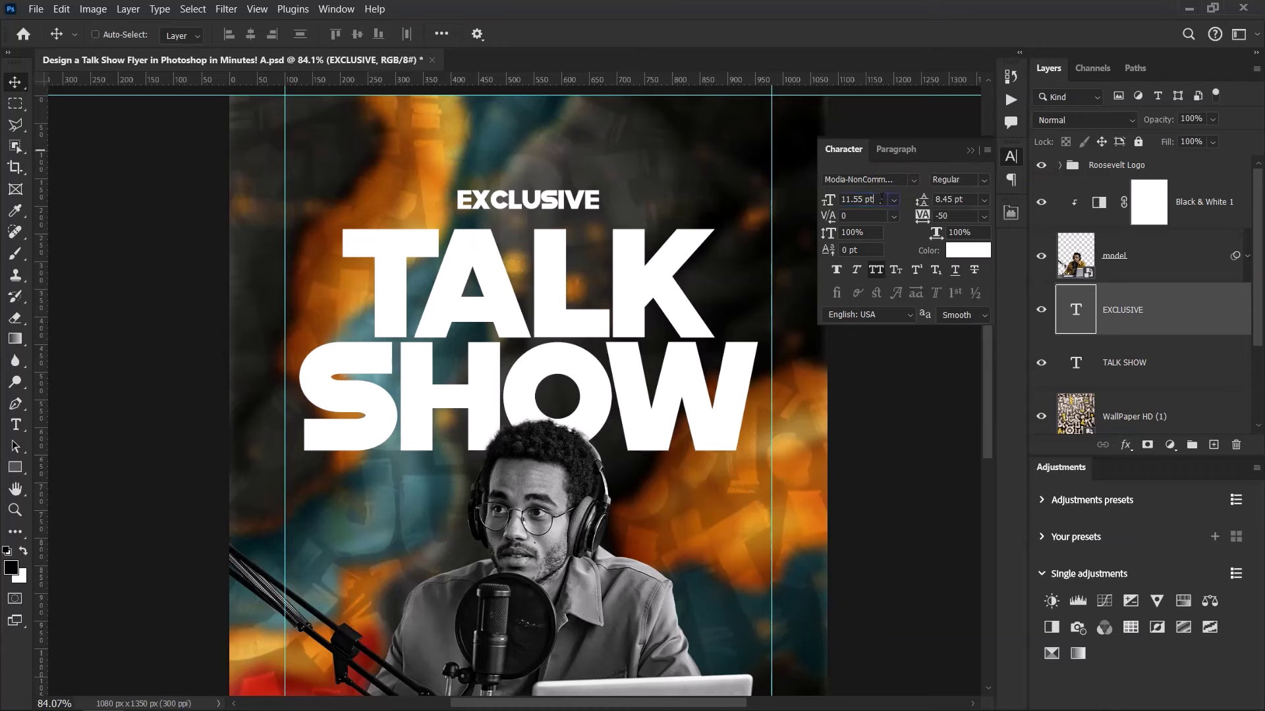
left_click(831, 200)
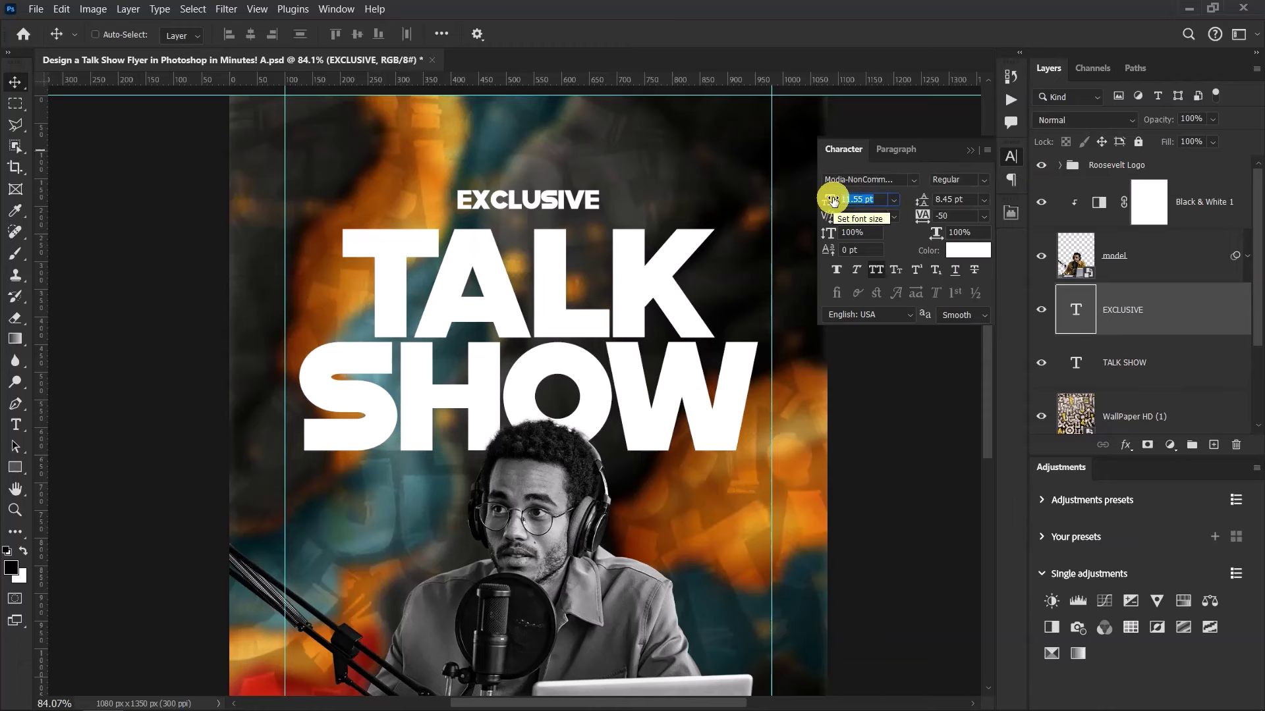
type("3")
key("Return")
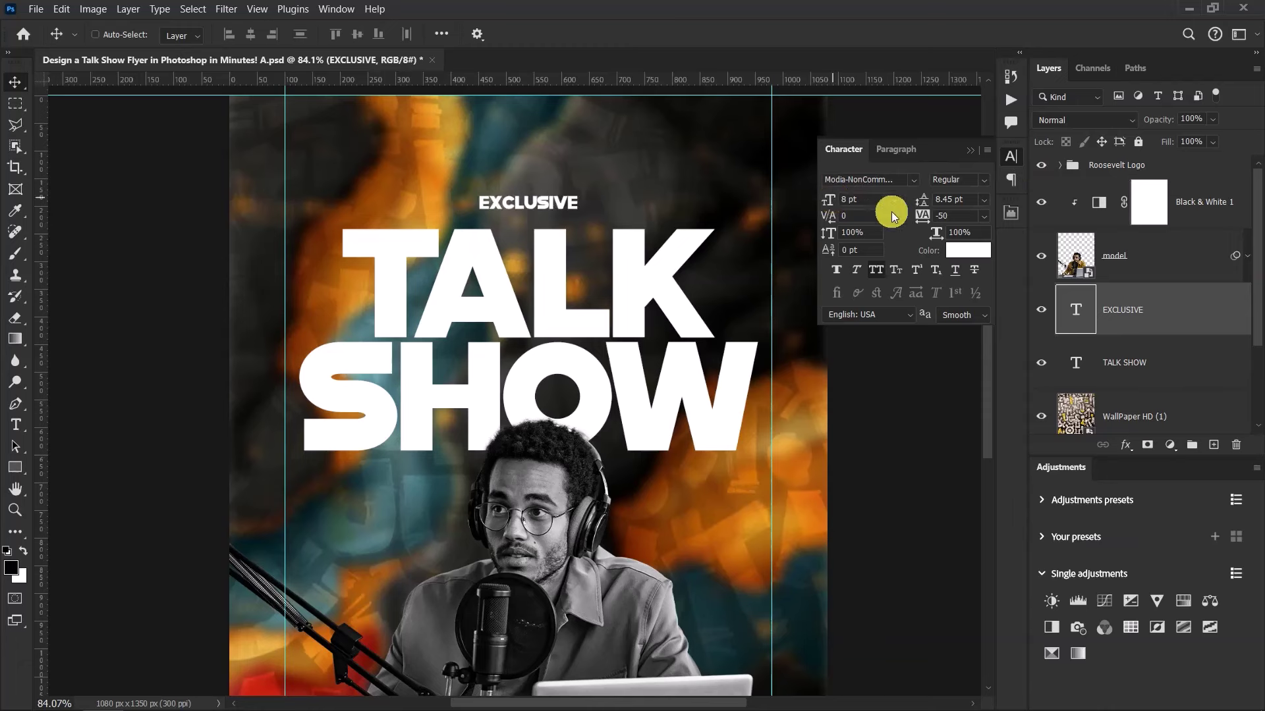
double_click(967, 199)
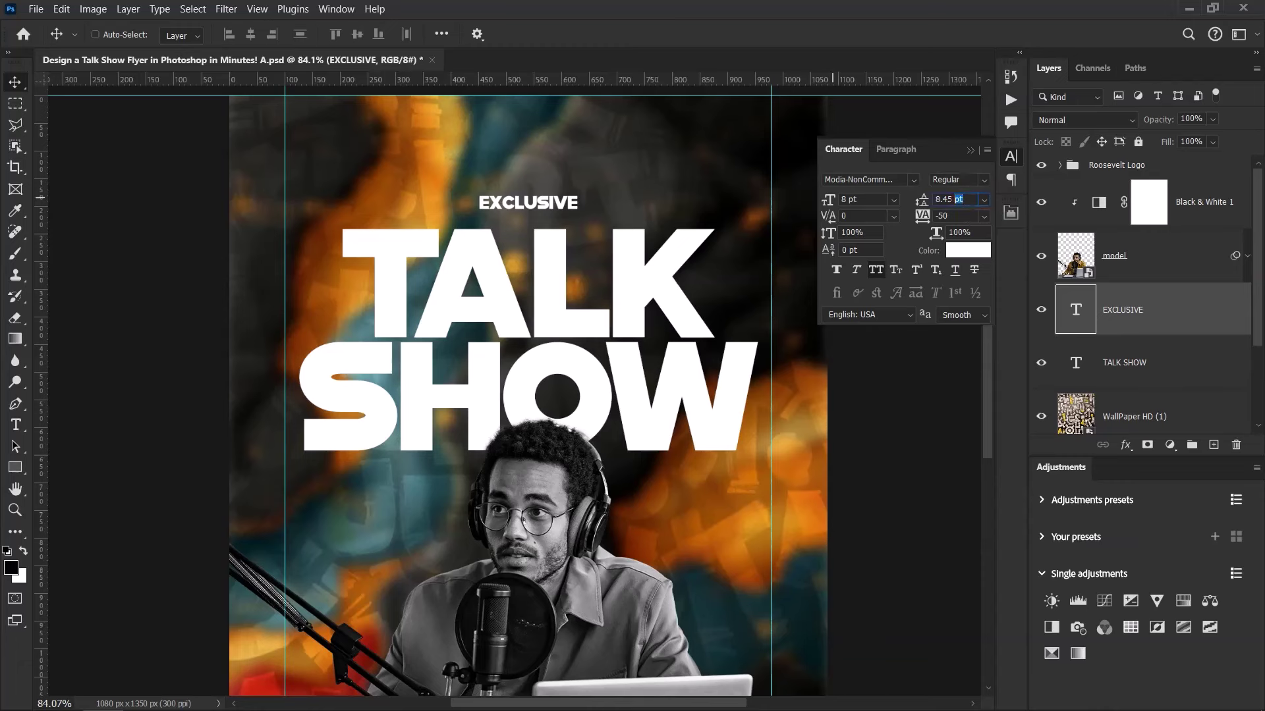
left_click(892, 202)
key("Return")
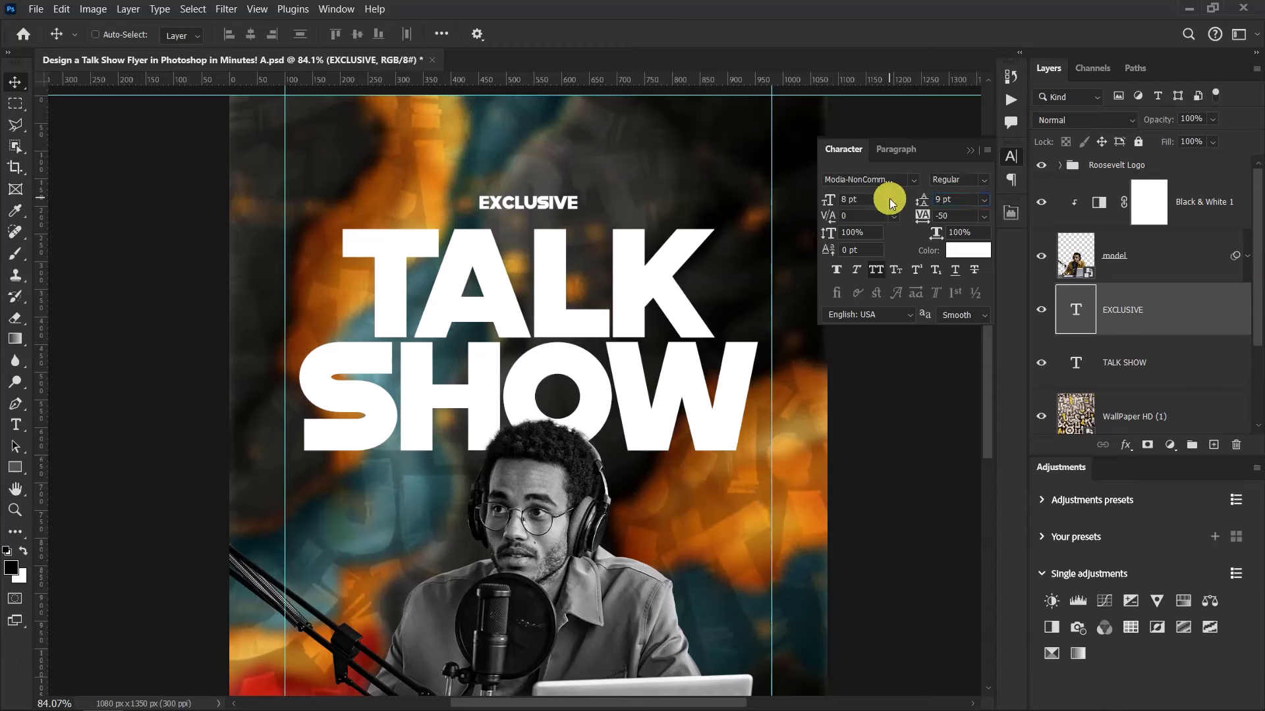
scroll(501, 204, "up", 1)
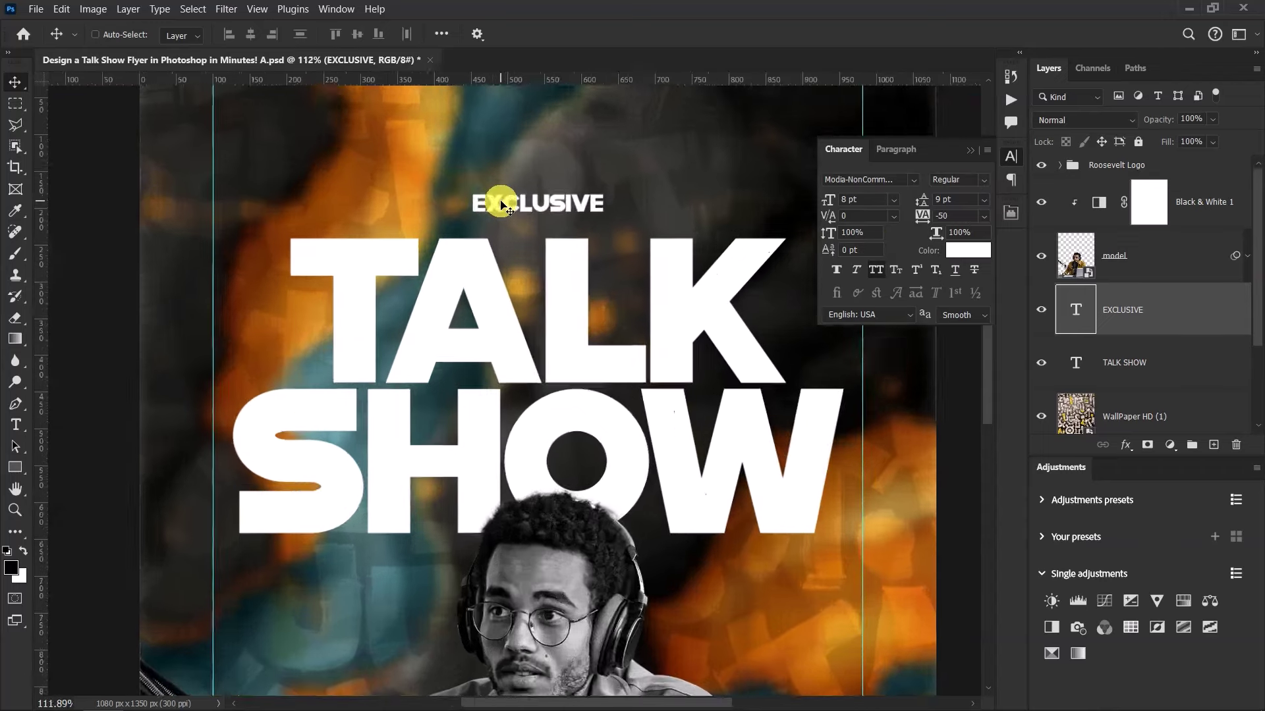
scroll(501, 205, "up", 2)
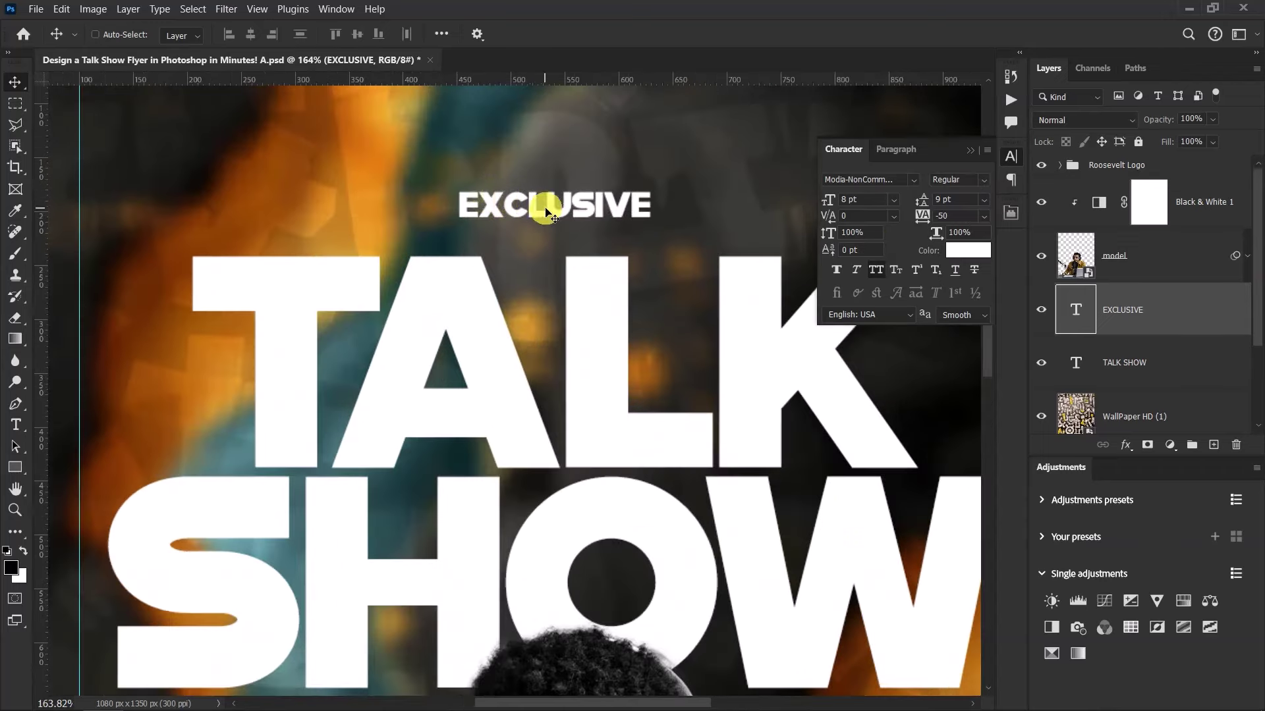
scroll(487, 208, "down", 3)
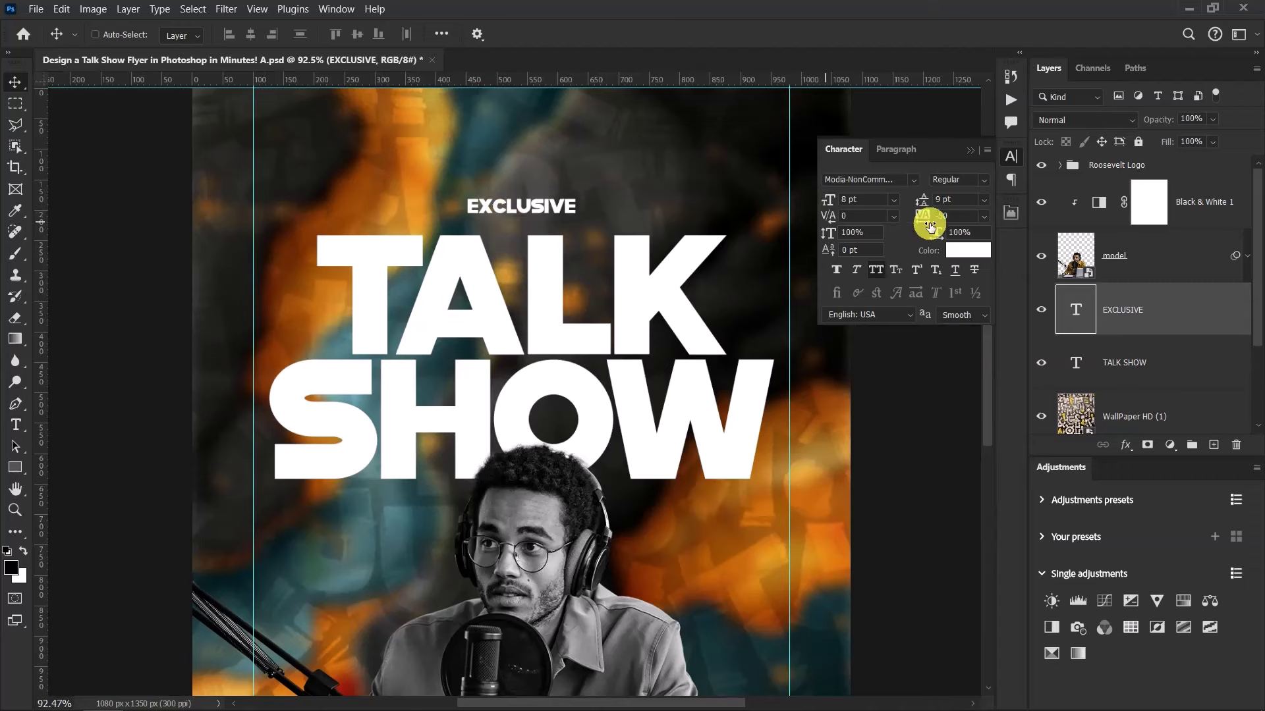
left_click(944, 216)
left_click(929, 219)
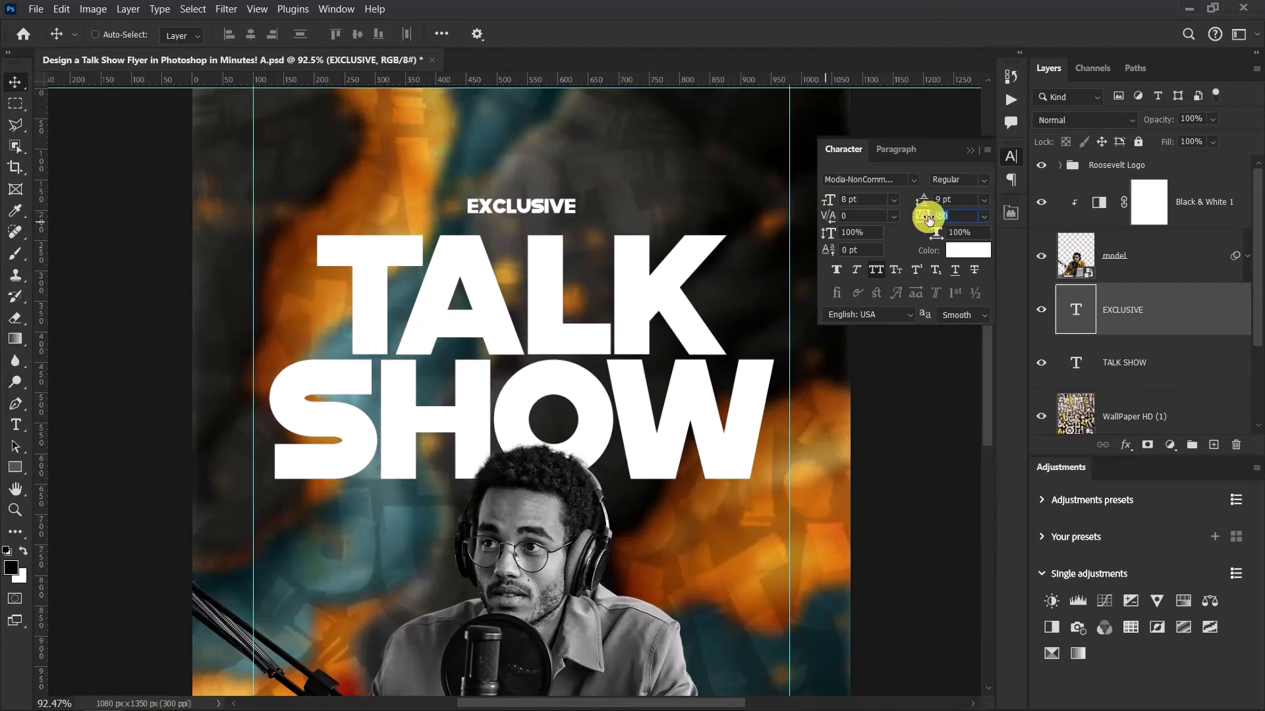
type("900")
key("Return")
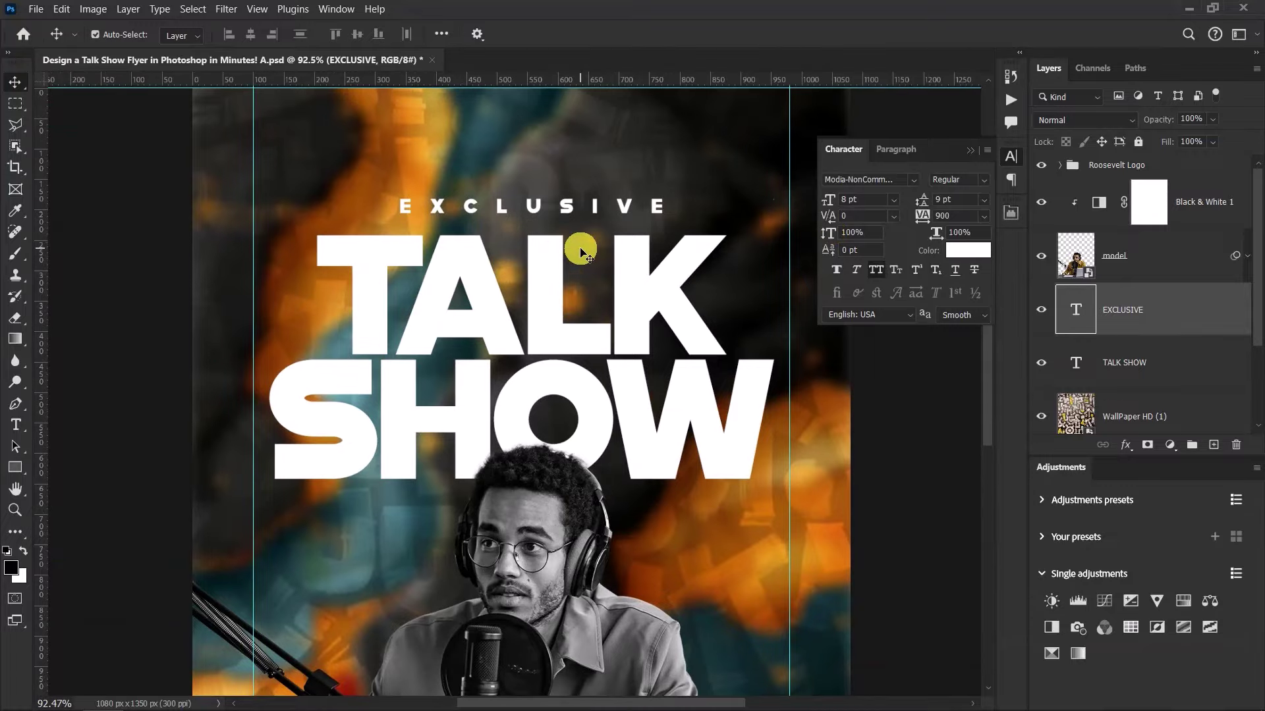
Centre EXCLUSIVE horizontally on the canvas and nudge it down toward TALK SHOW
key("ctrl+a")
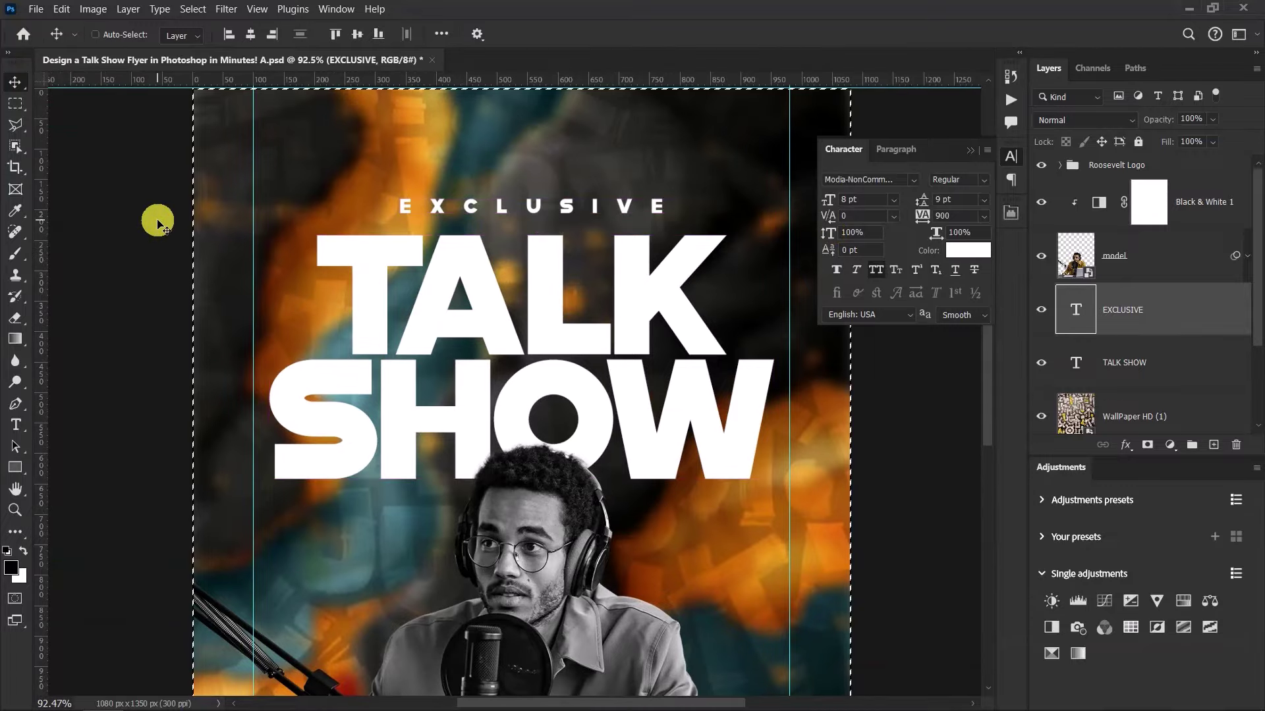
left_click(250, 35)
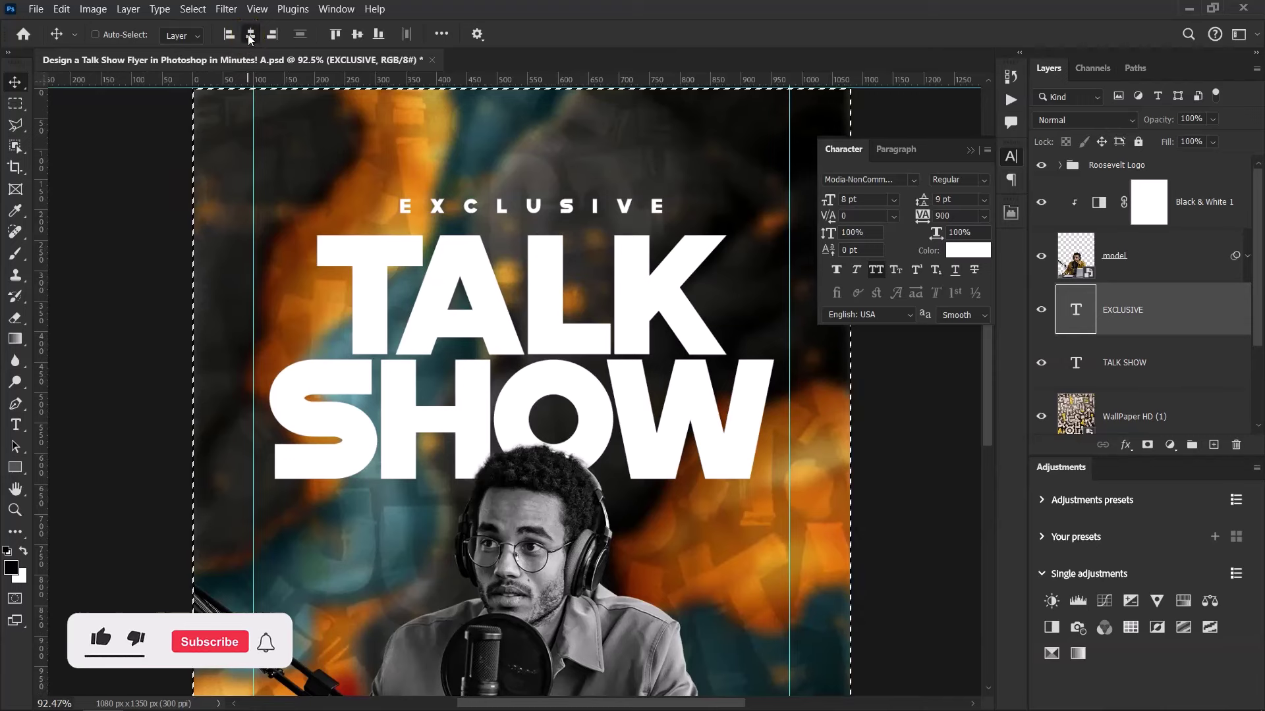
left_click(251, 35)
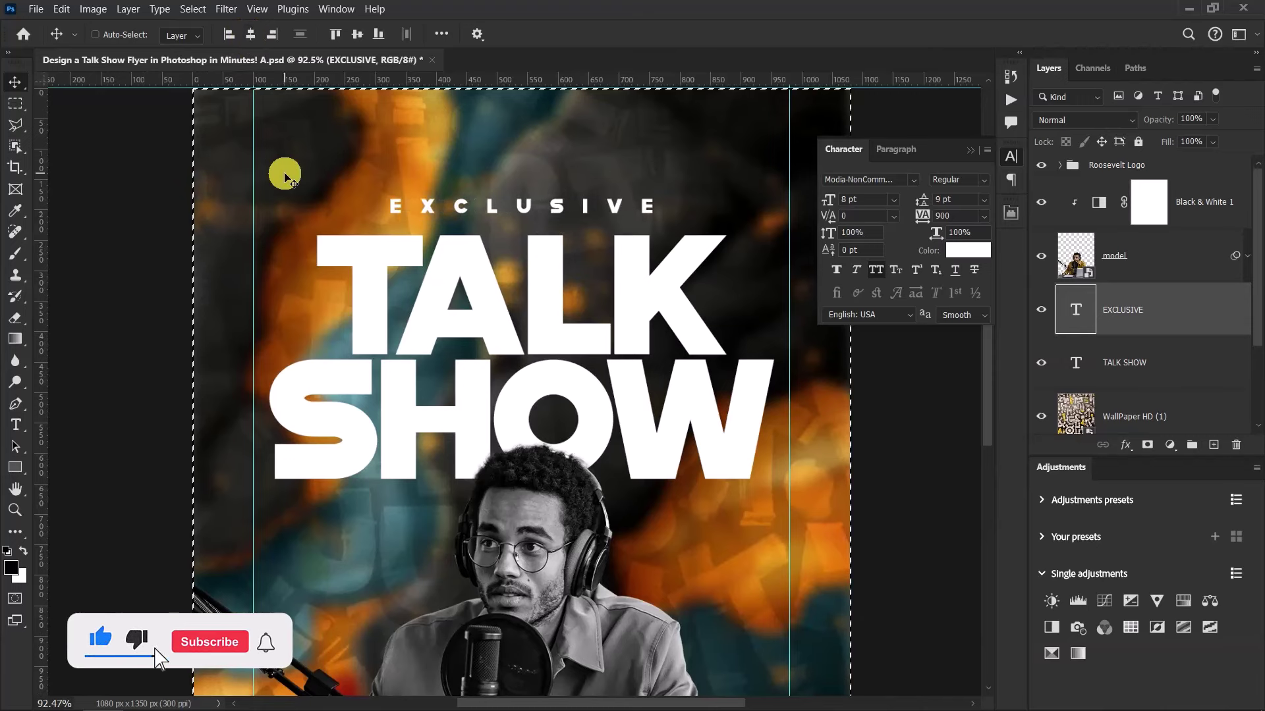
key("ctrl")
key("ctrl+d")
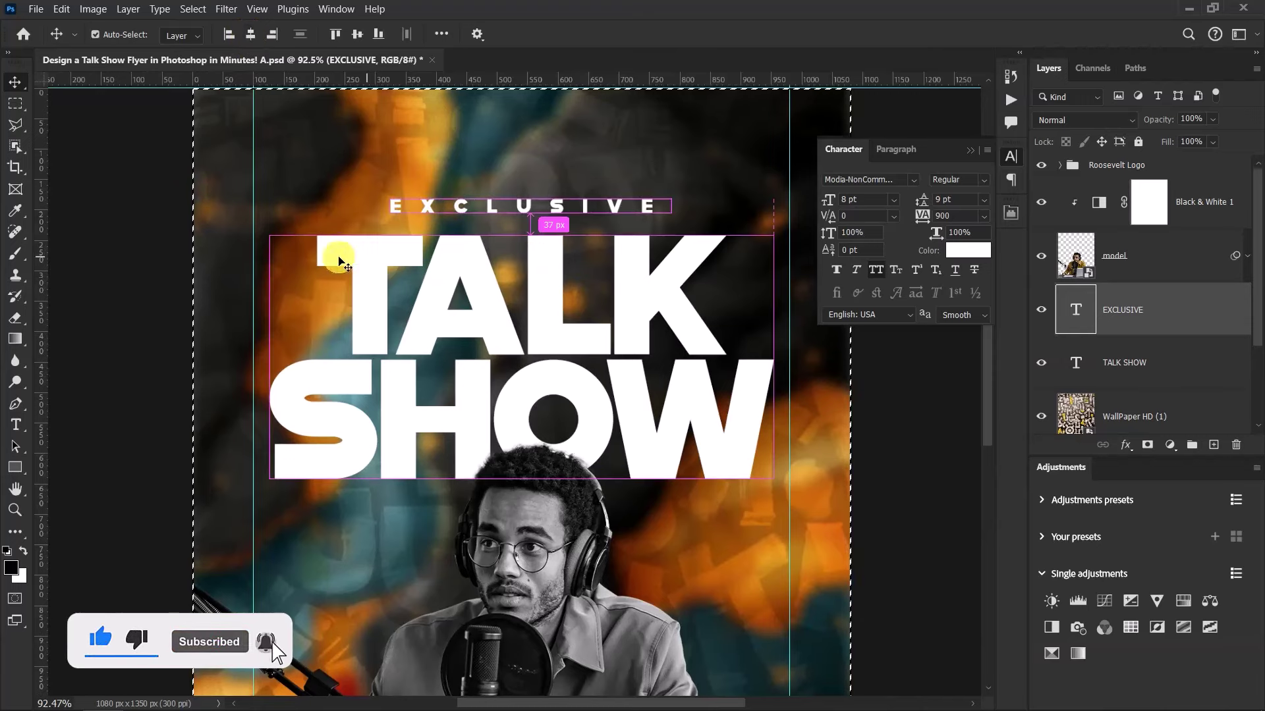
scroll(198, 220, "up", 2)
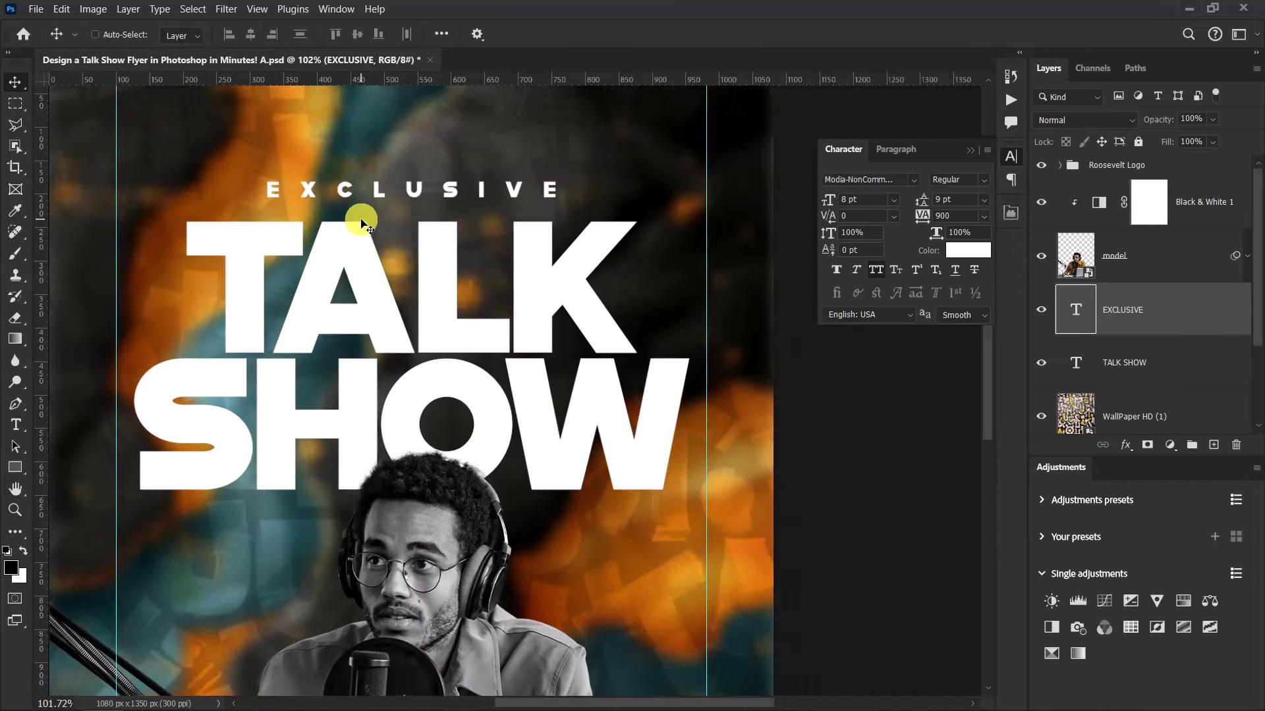
key("Down")
key("Down")
key("Down")
key("Down")
key("Down")
key("Down")
key("Down")
key("Down")
key("Down")
key("Down")
key("Down")
key("Down")
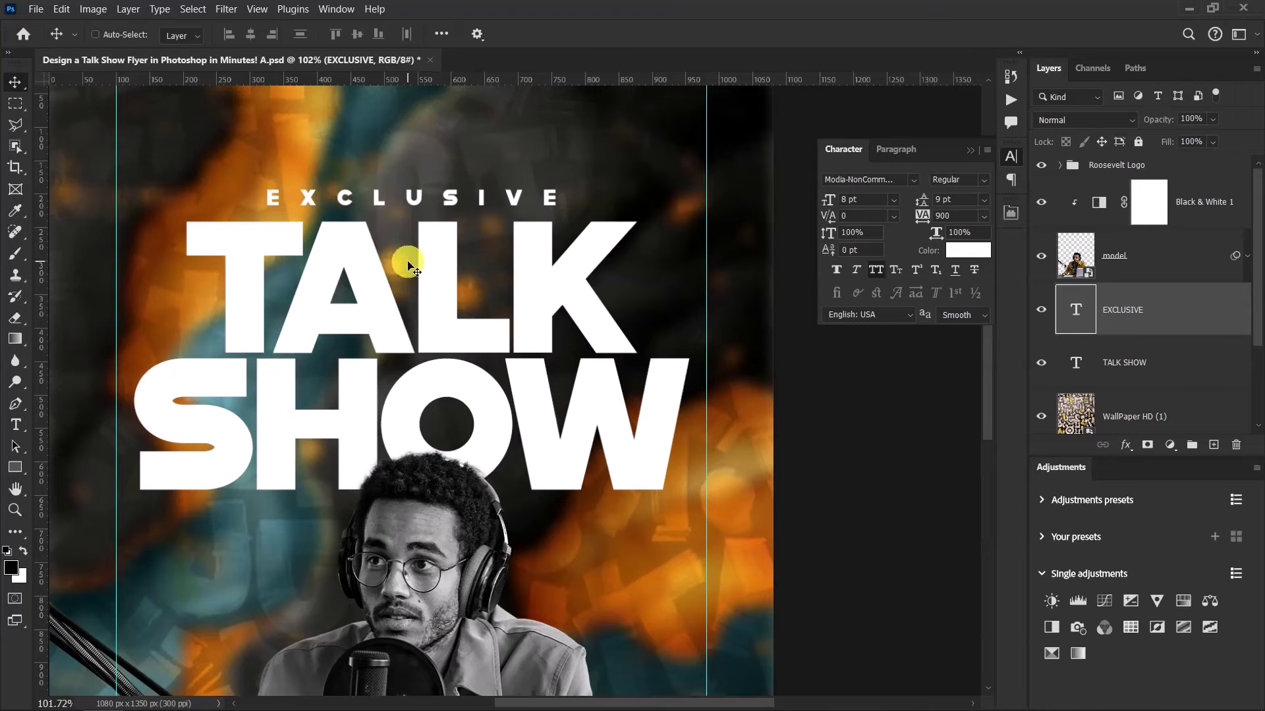
scroll(408, 265, "down", 5)
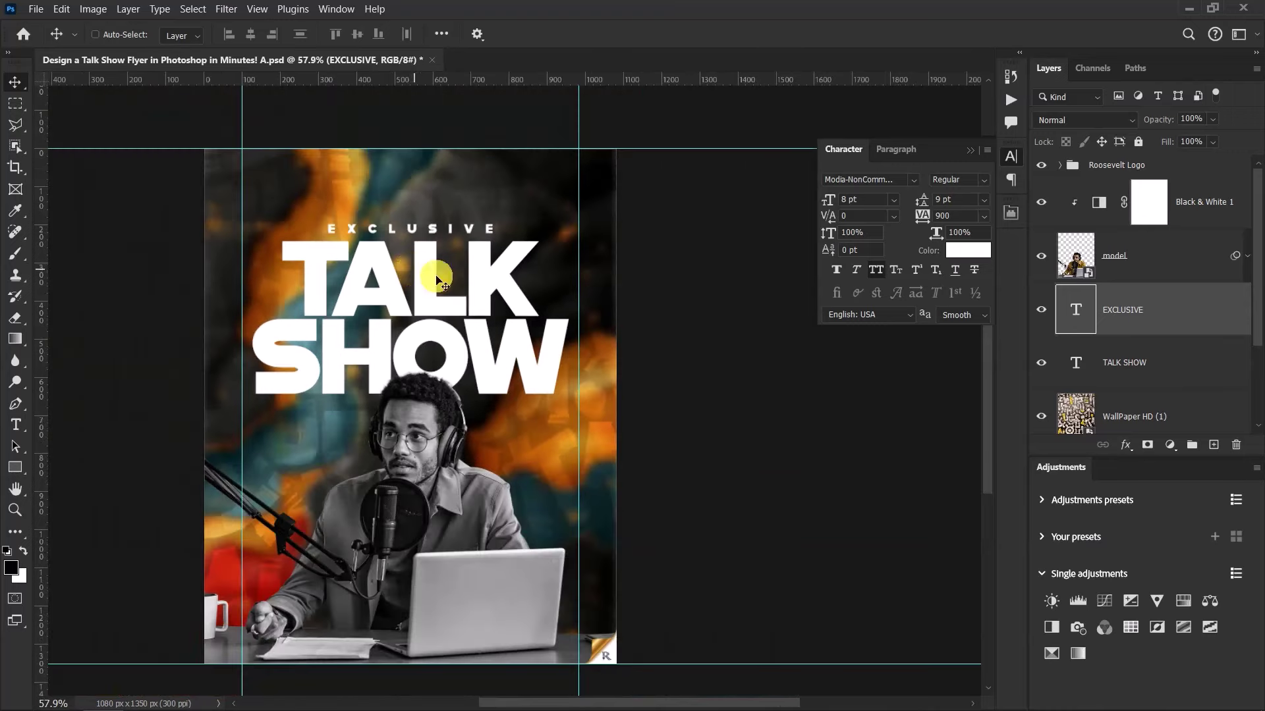
Group the EXCLUSIVE and TALK SHOW layers into a group named MT
left_click(1178, 364, "shift")
key("ctrl+g")
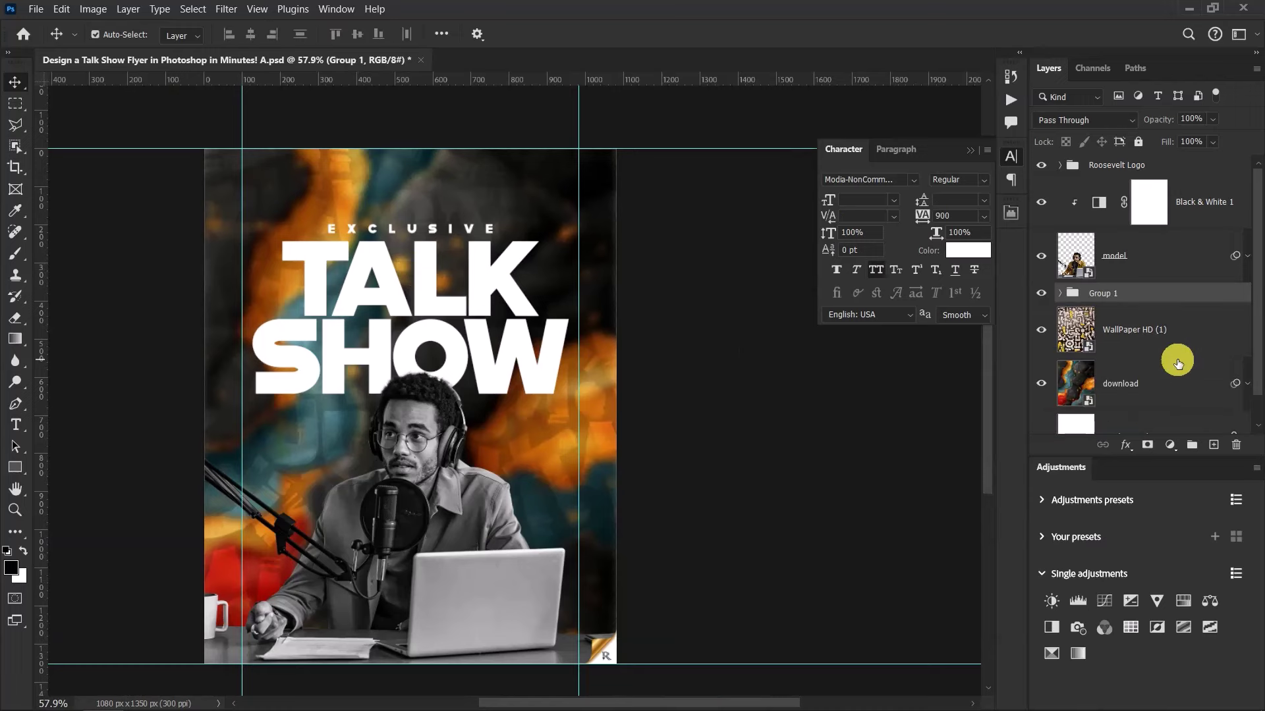
double_click(1101, 292)
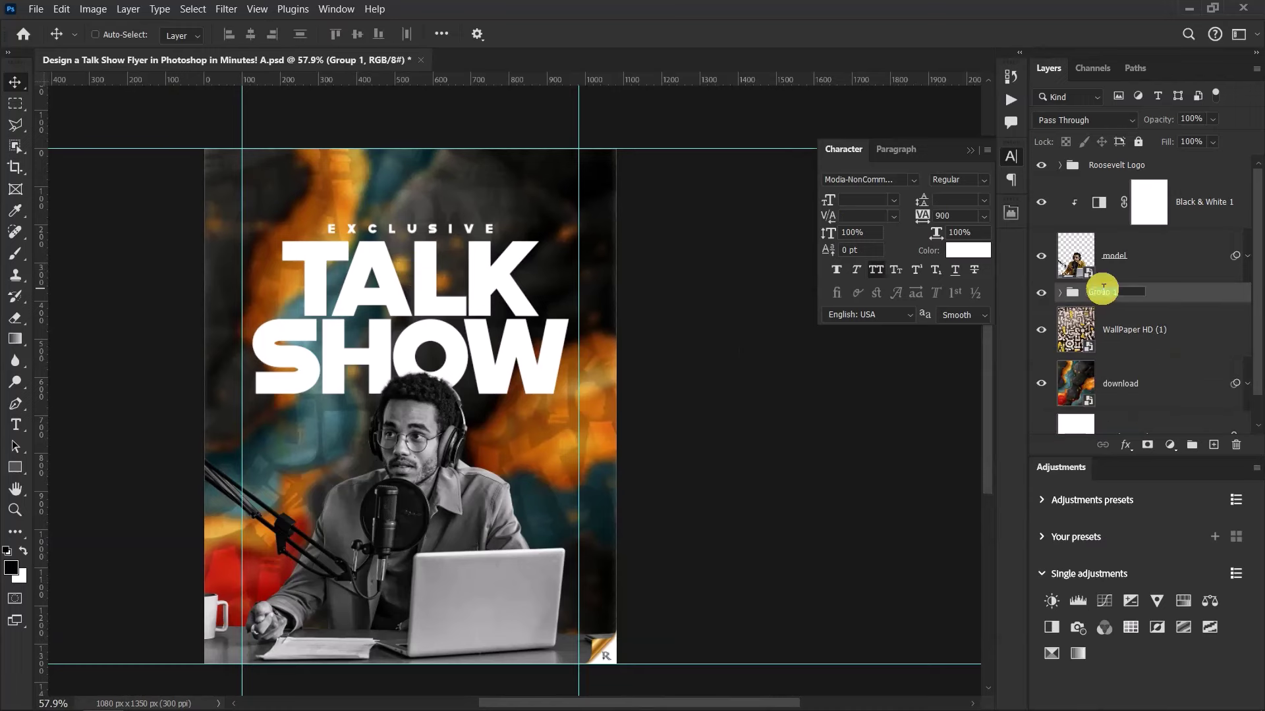
type("MT")
key("Return")
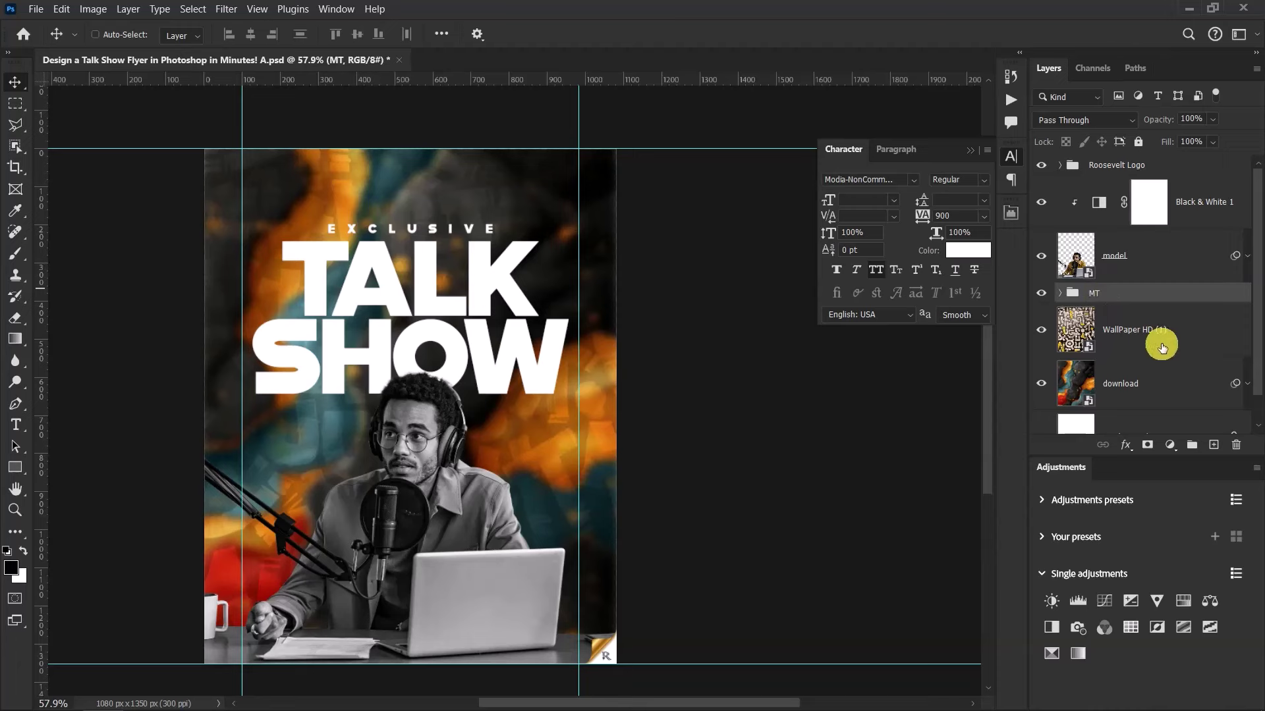
Group Black & White 1 through the download layer as BG and expand it
left_click(1194, 206)
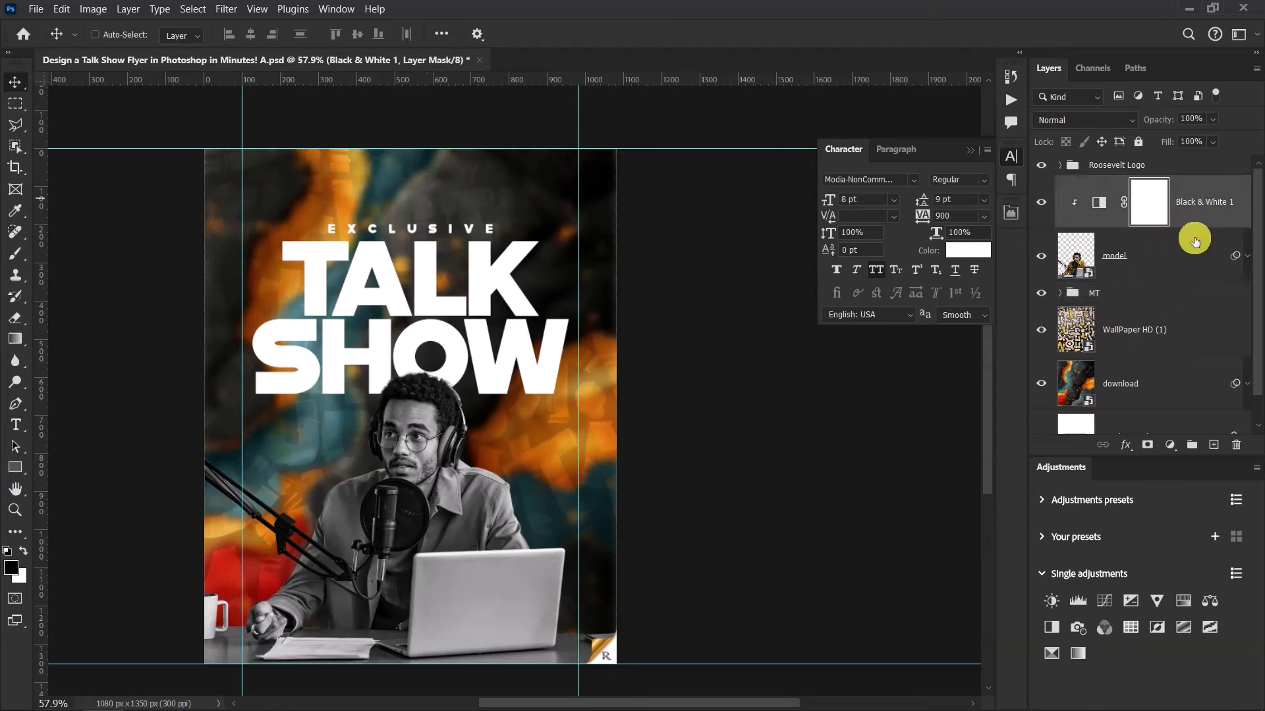
left_click(1167, 389, "shift")
key("ctrl+g")
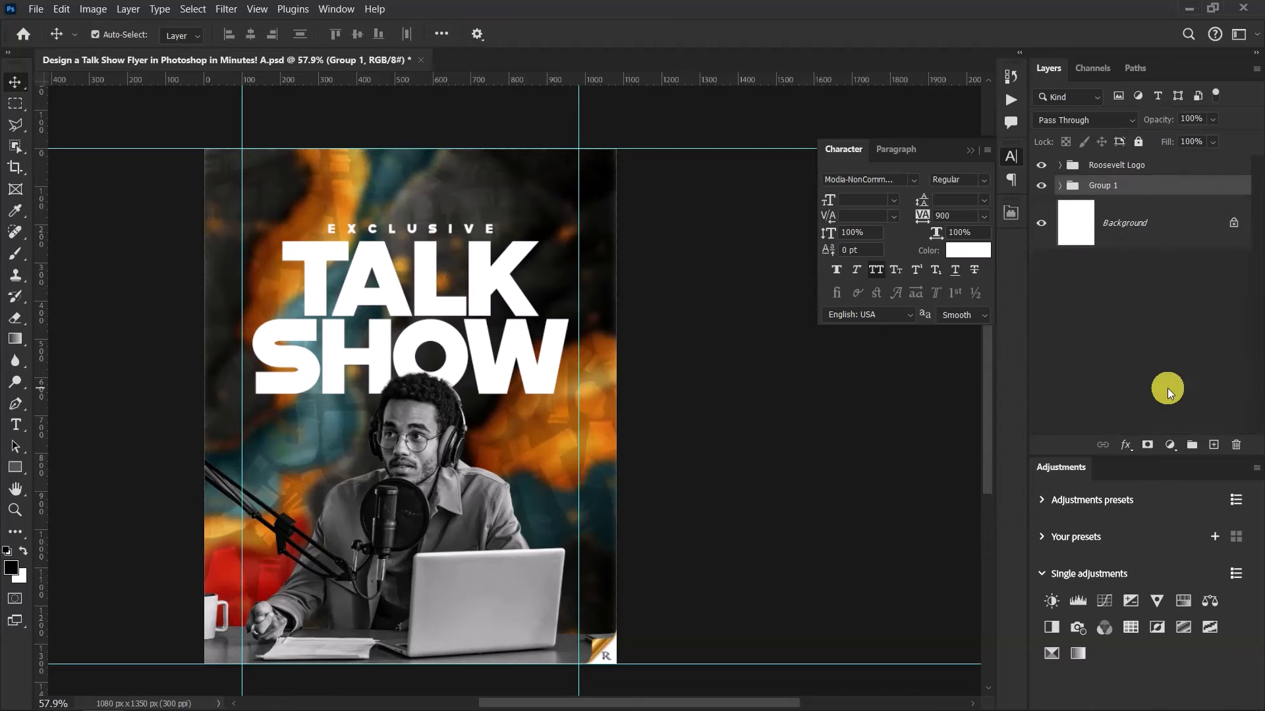
double_click(1109, 185)
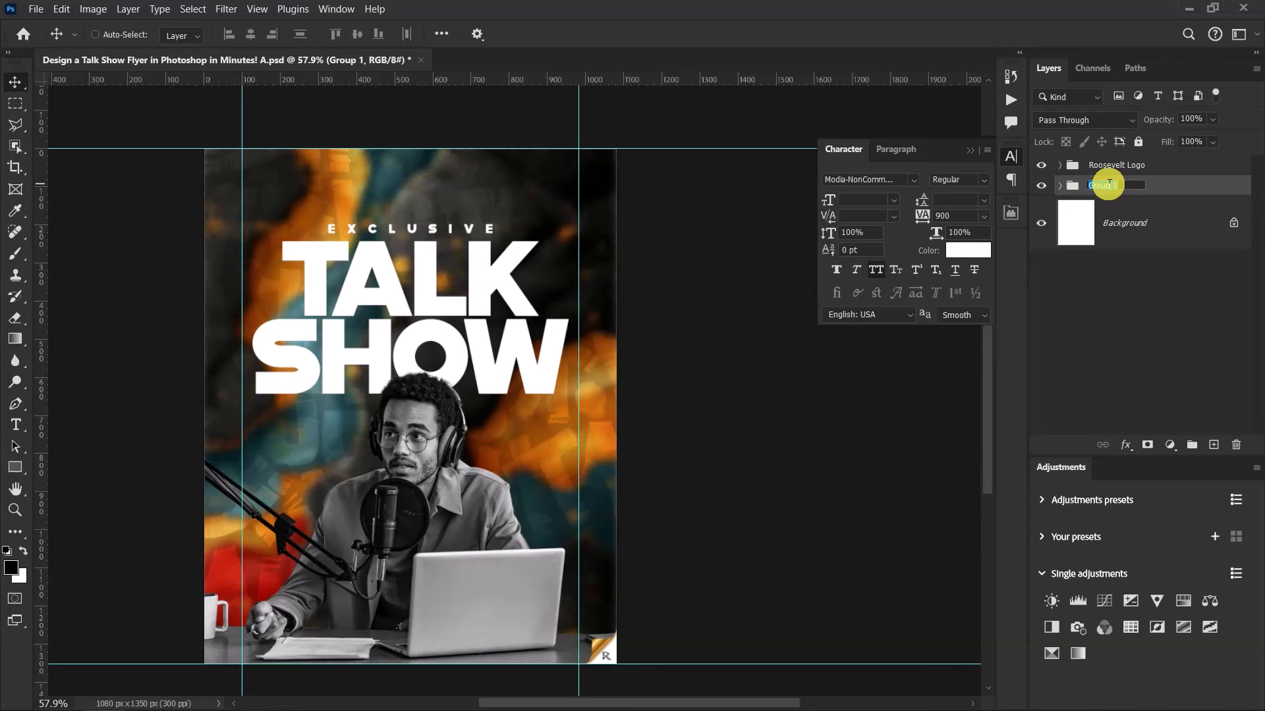
type("BG")
key("Return")
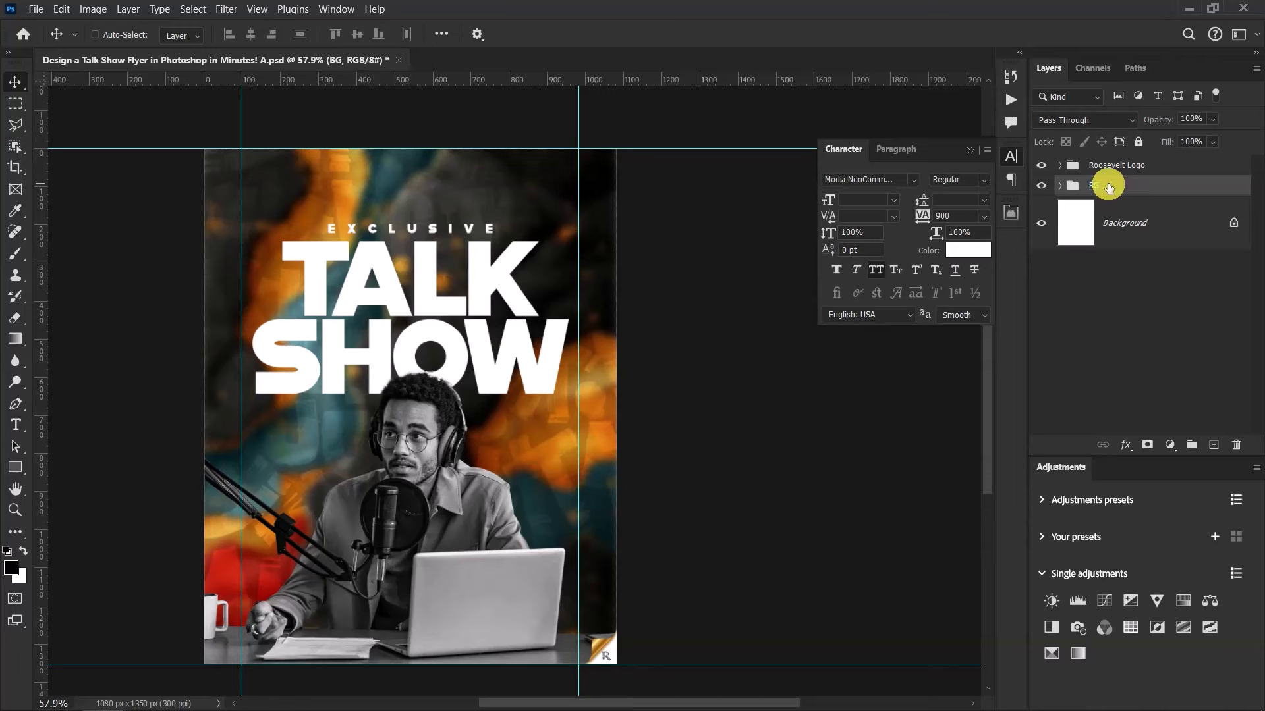
left_click(1059, 186)
Select the MT group and zoom in on the SHOW title and podcaster
scroll(1093, 270, "down", 1)
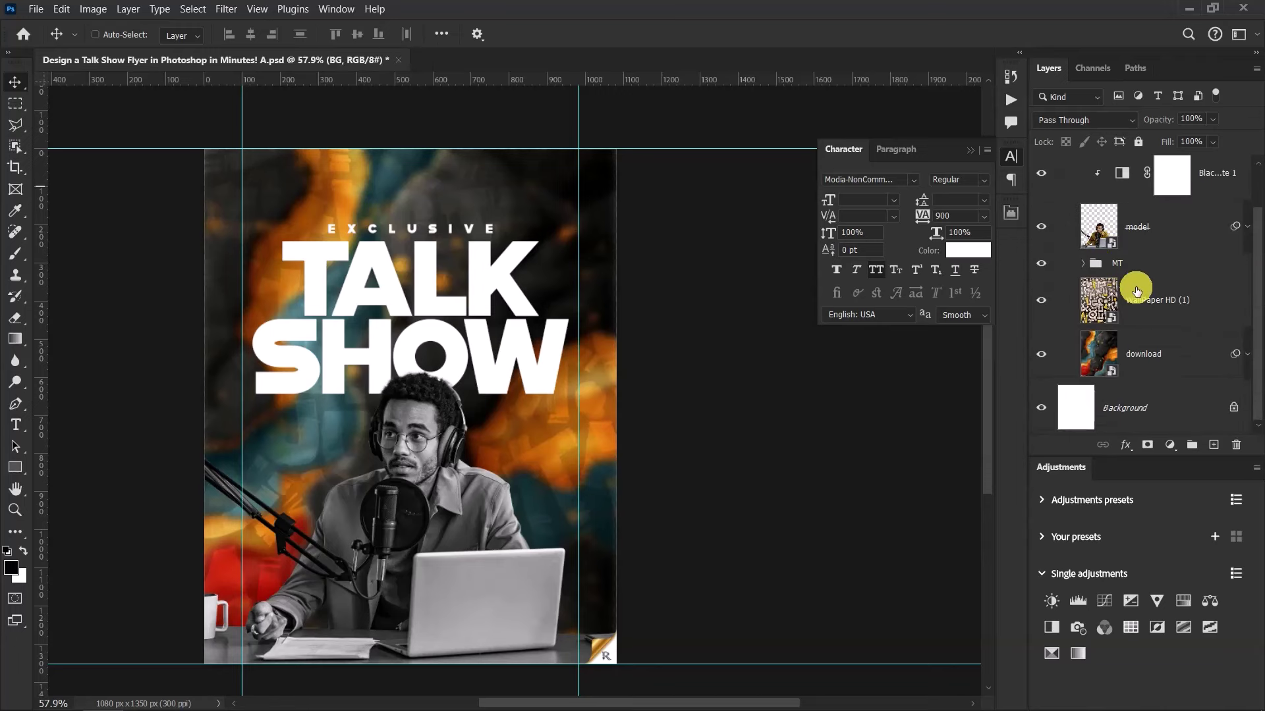
left_click(1136, 265)
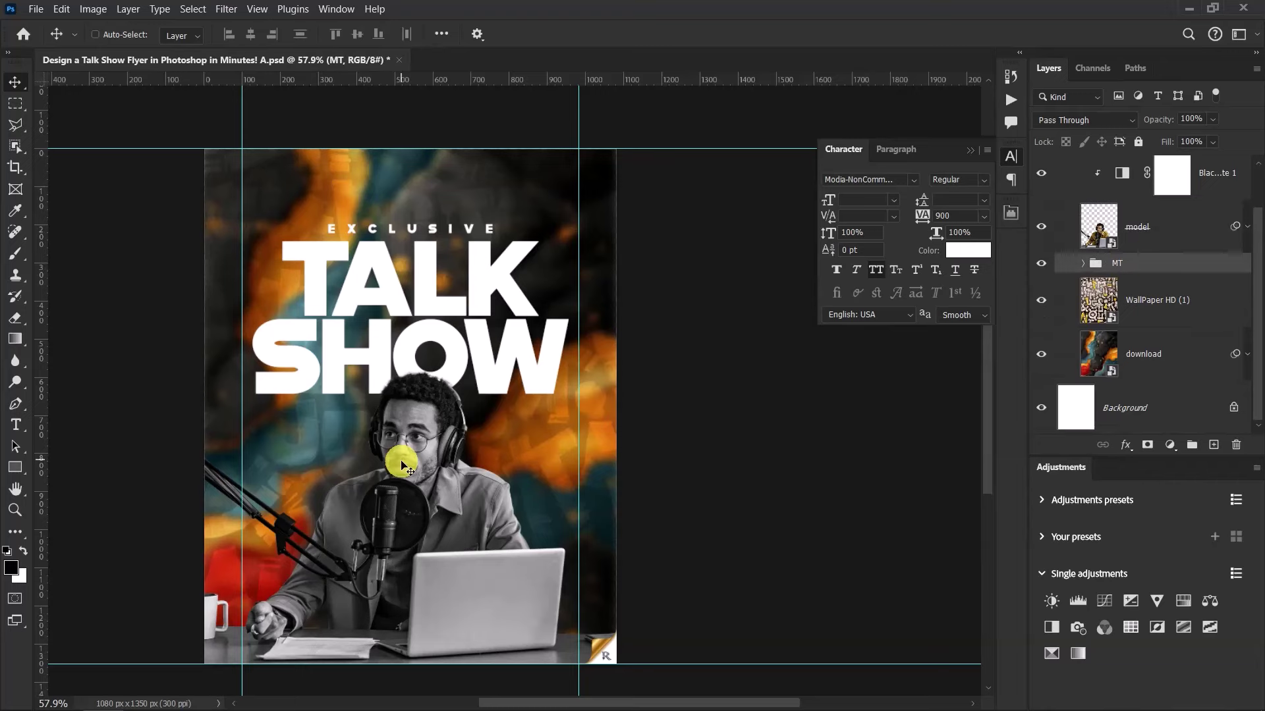
scroll(404, 474, "up", 3)
left_click_drag(438, 473, 488, 400)
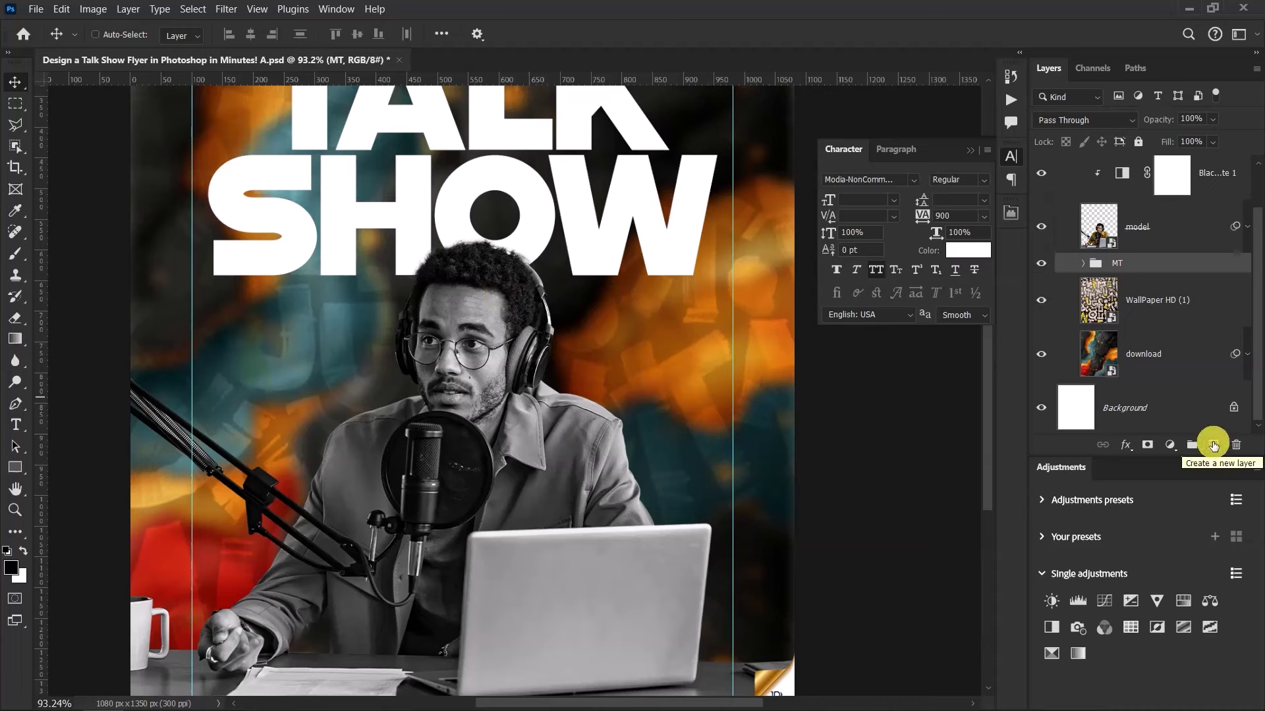
On a new layer, paint one 900 px soft dab in red sampled from the background
left_click(1213, 446)
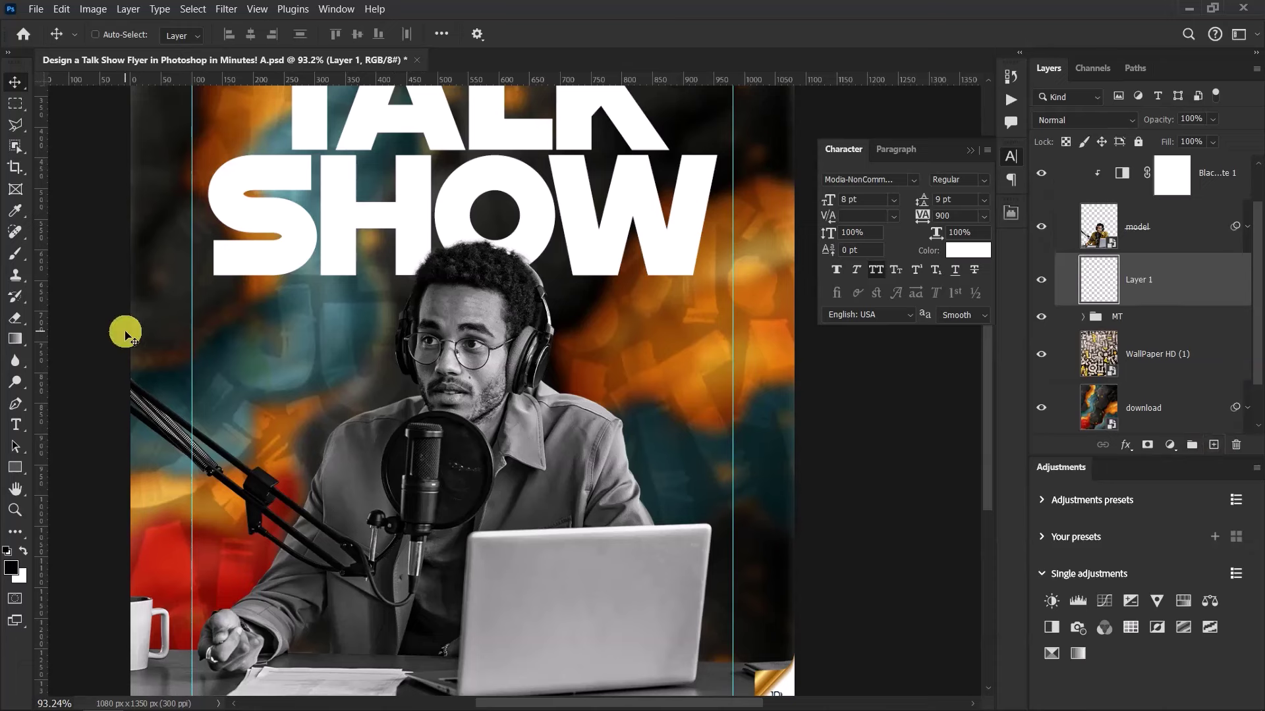
left_click(16, 211)
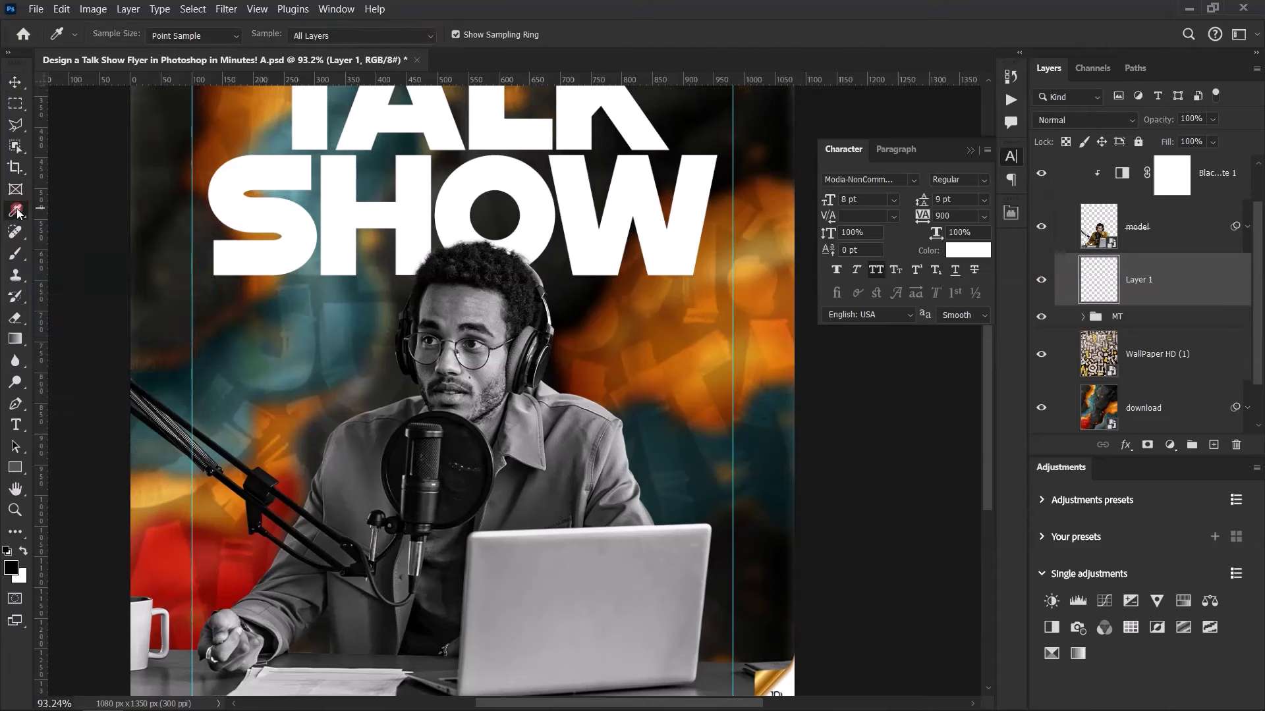
left_click(179, 531)
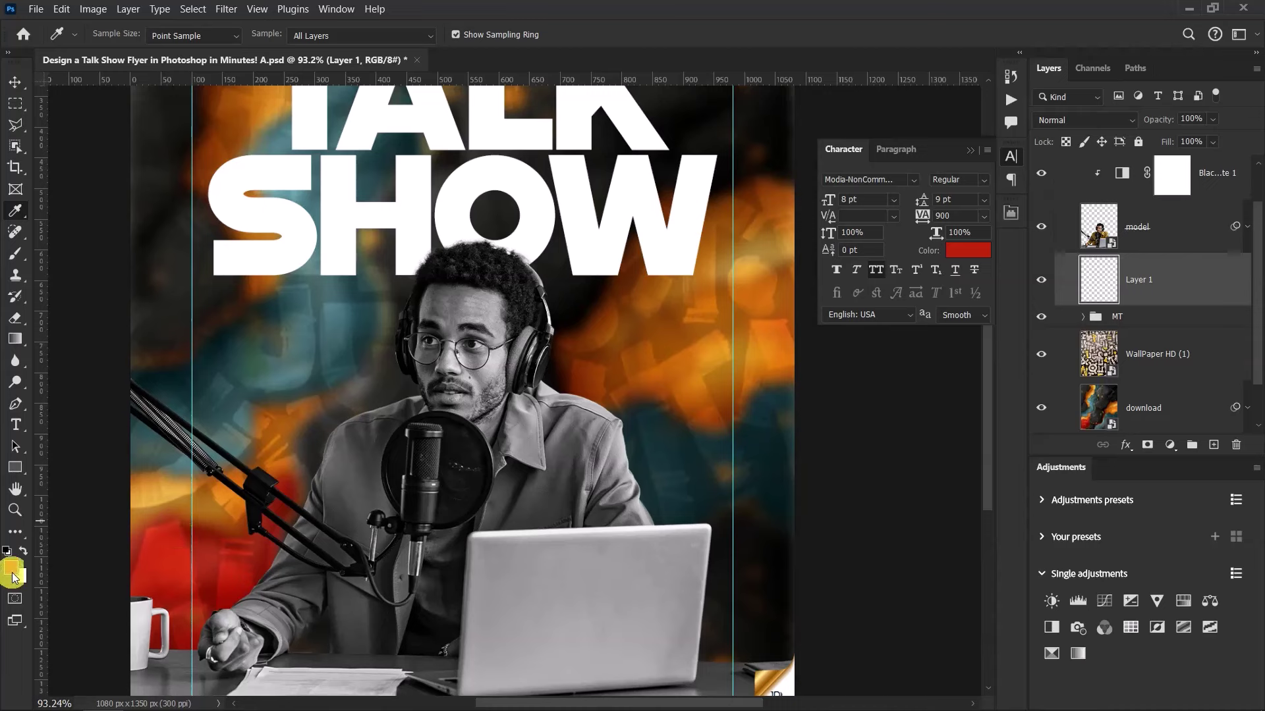
left_click(15, 255)
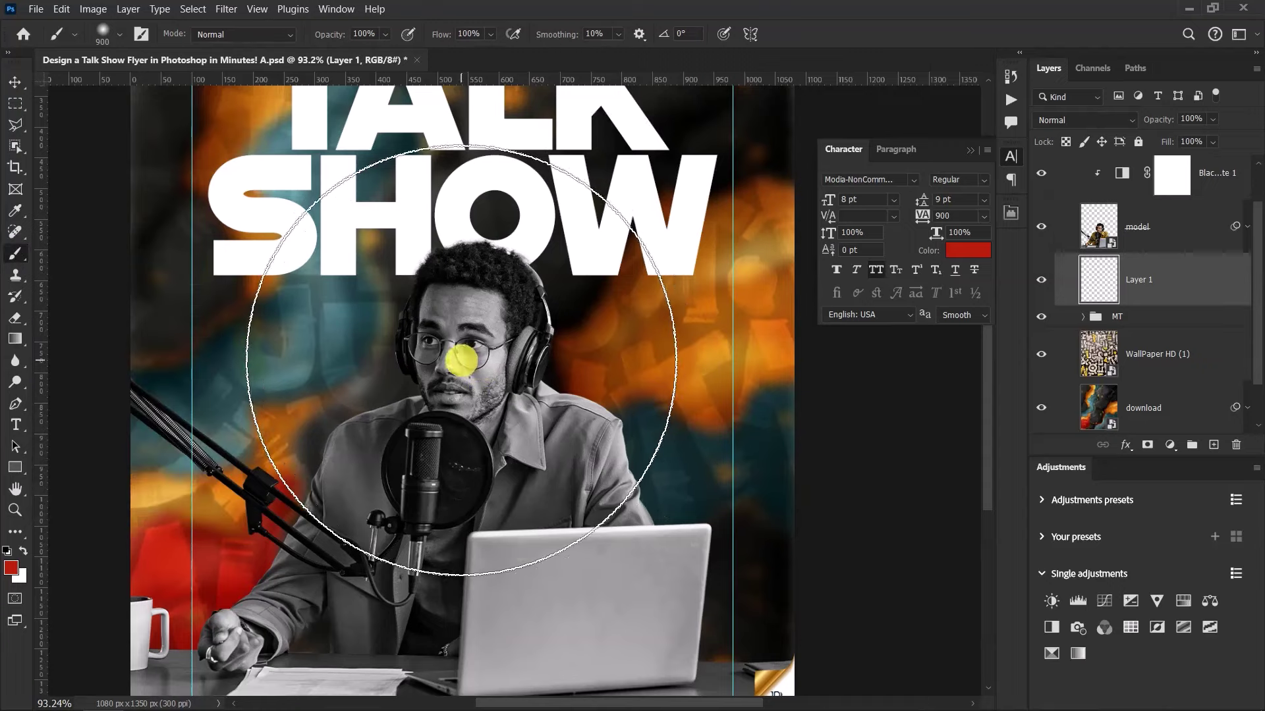
scroll(465, 351, "down", 3)
scroll(463, 349, "up", 2)
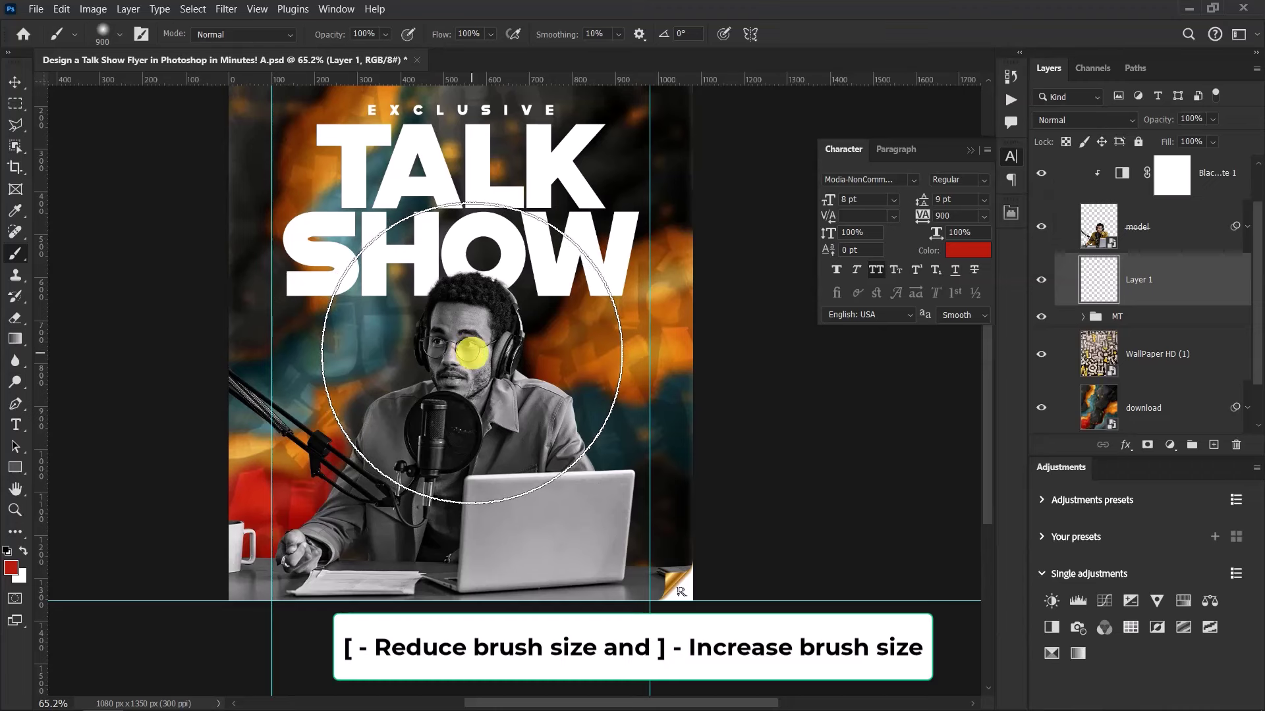
key("bracketleft")
key("bracketleft")
key("bracketleft")
key("bracketleft")
key("bracketleft")
key("bracketleft")
key("bracketleft")
key("bracketleft")
key("bracketleft")
key("bracketleft")
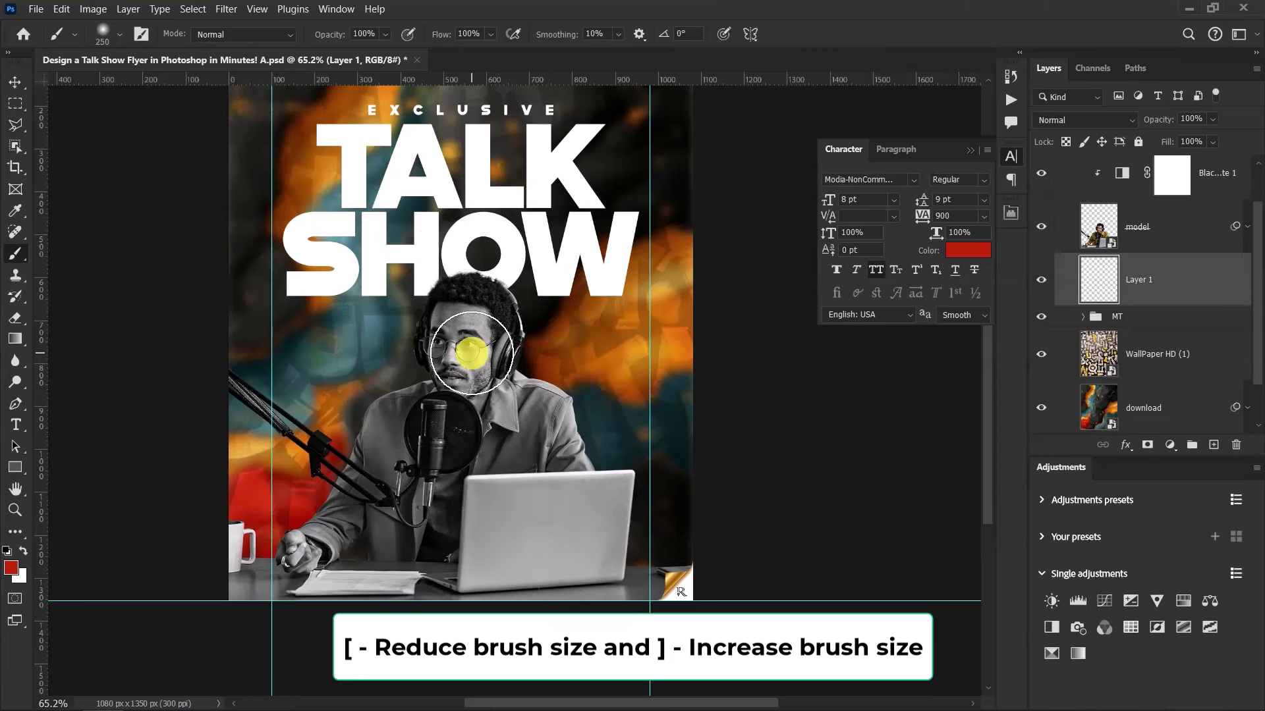
key("bracketright")
key("bracketright")
key("bracketright")
key("bracketright")
key("bracketright")
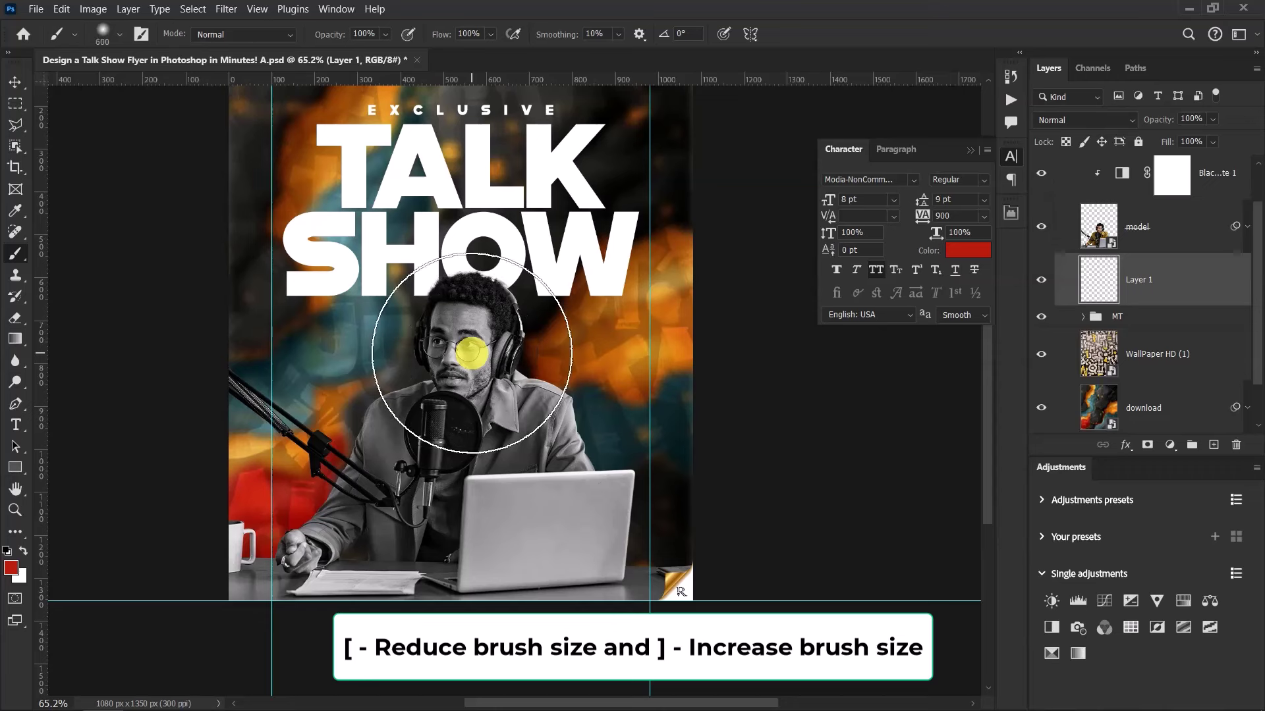
key("bracketright")
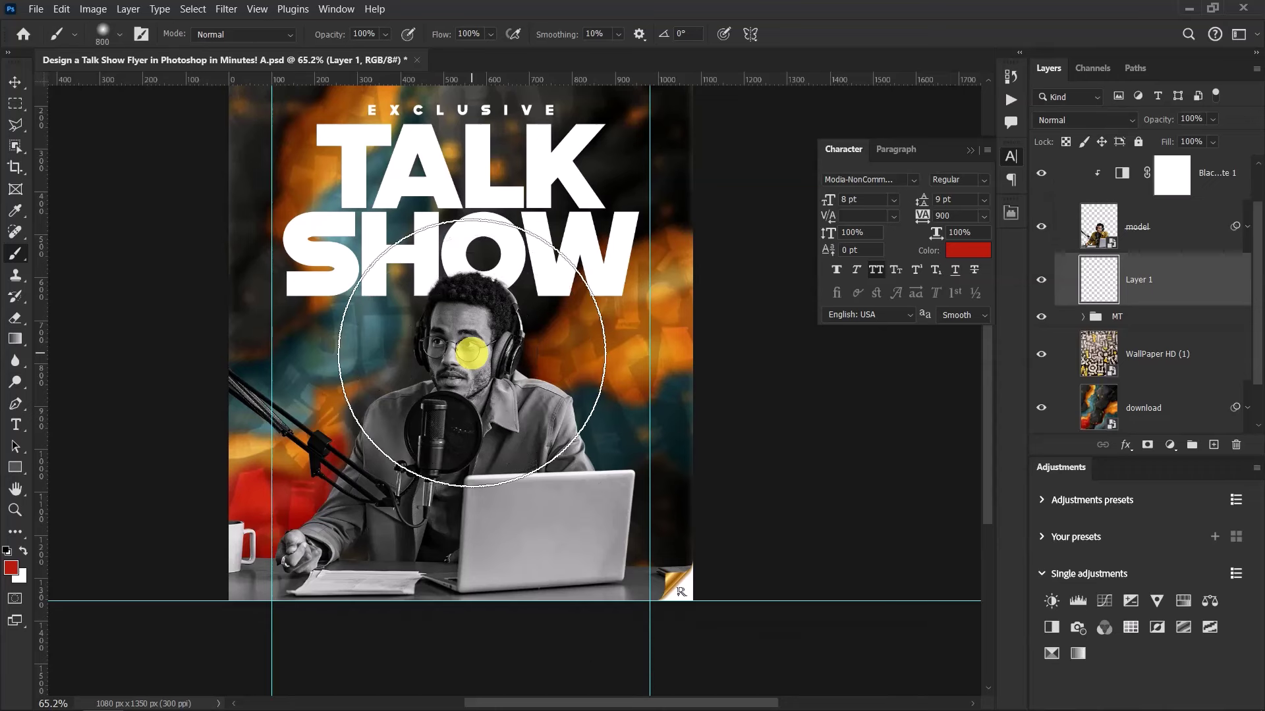
key("bracketright")
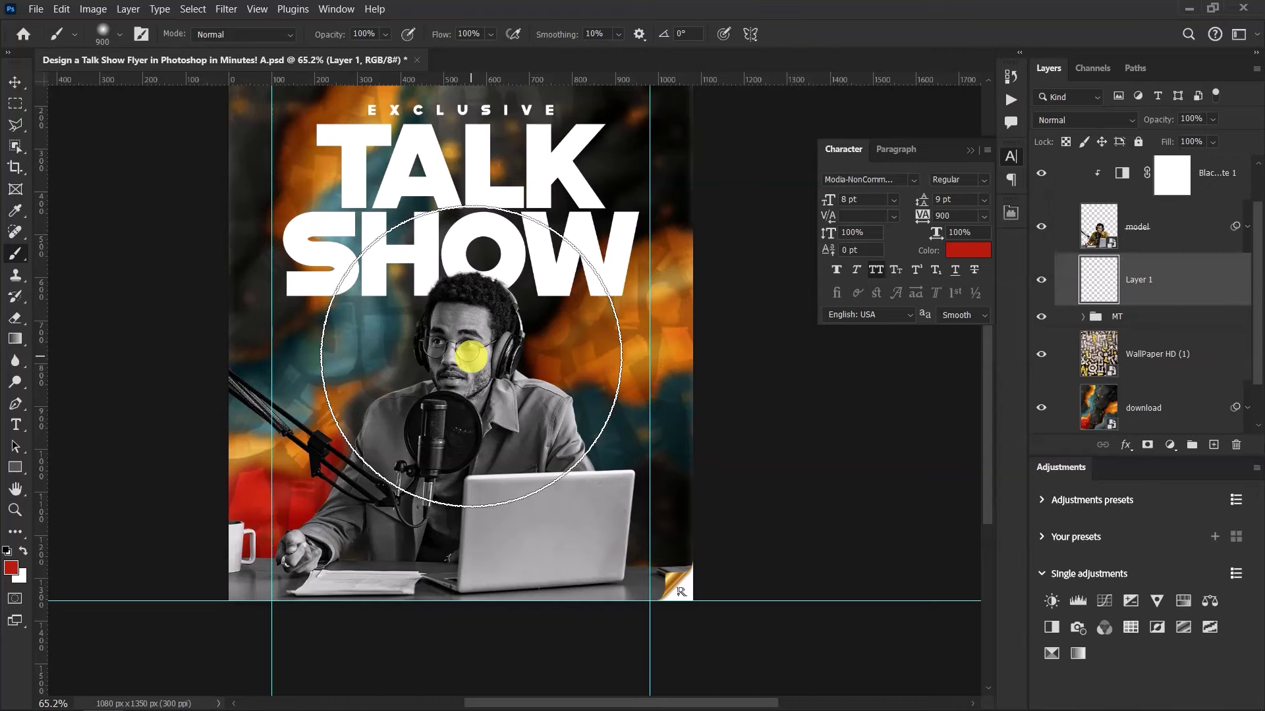
left_click(466, 355)
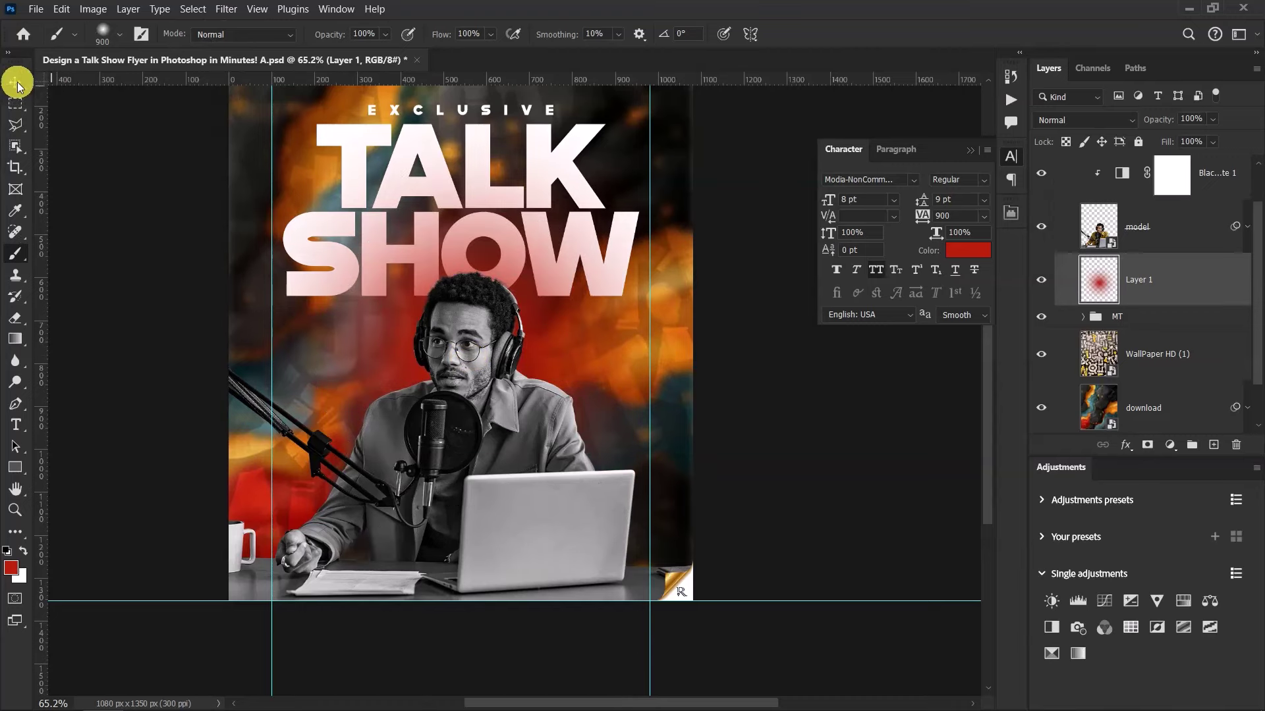
Set Layer 1's blend mode to Linear Dodge (Add)
left_click(14, 82)
scroll(370, 322, "down", 3)
scroll(422, 340, "up", 3)
scroll(409, 274, "down", 3)
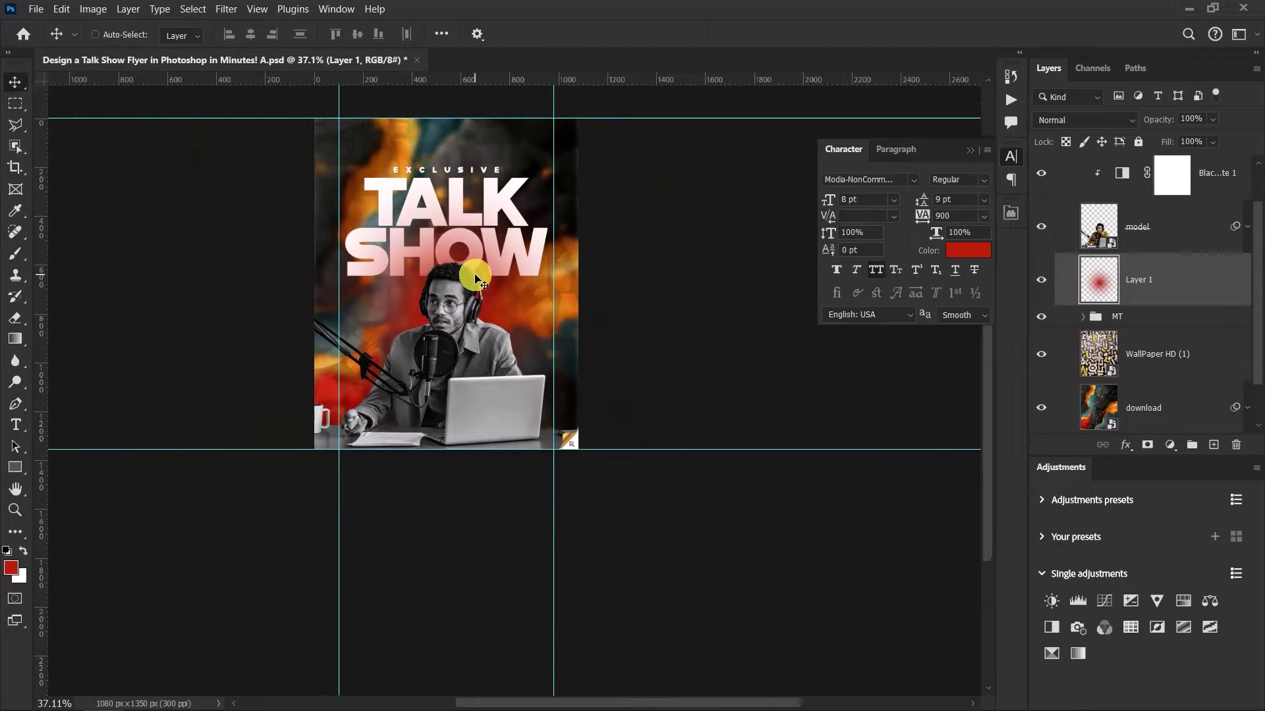
scroll(452, 270, "up", 4)
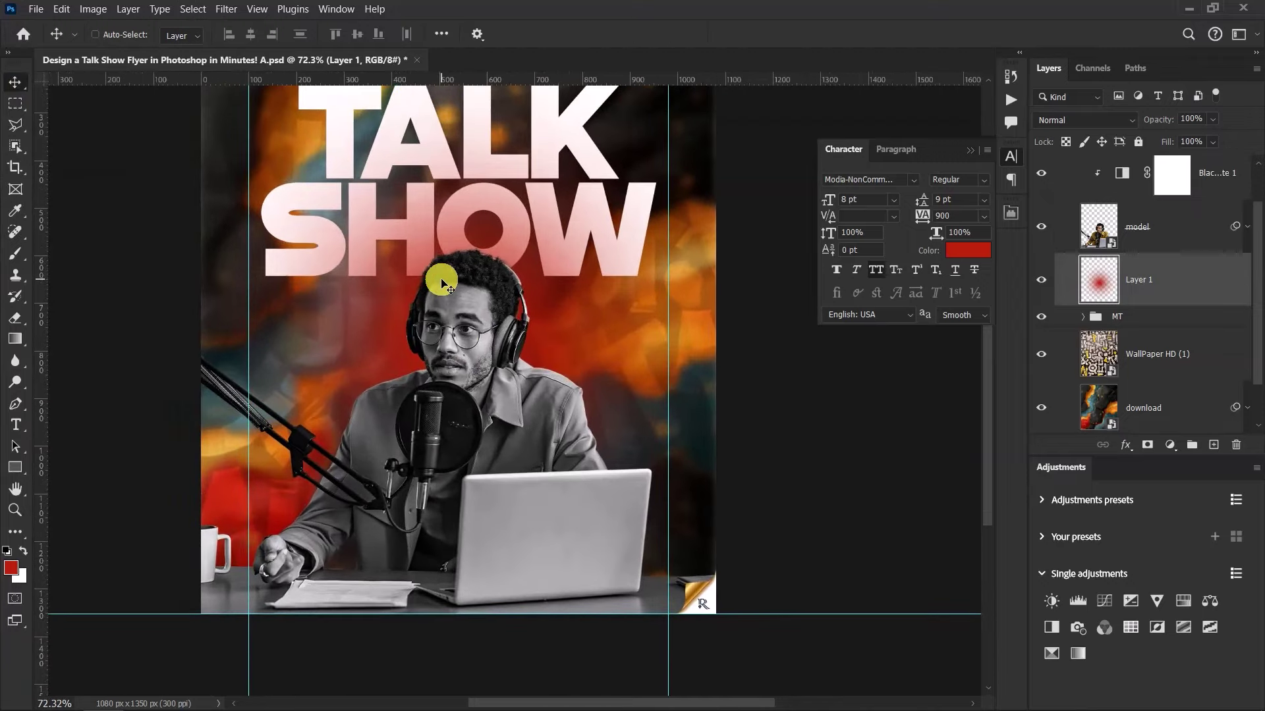
scroll(441, 283, "down", 2)
scroll(560, 517, "up", 3)
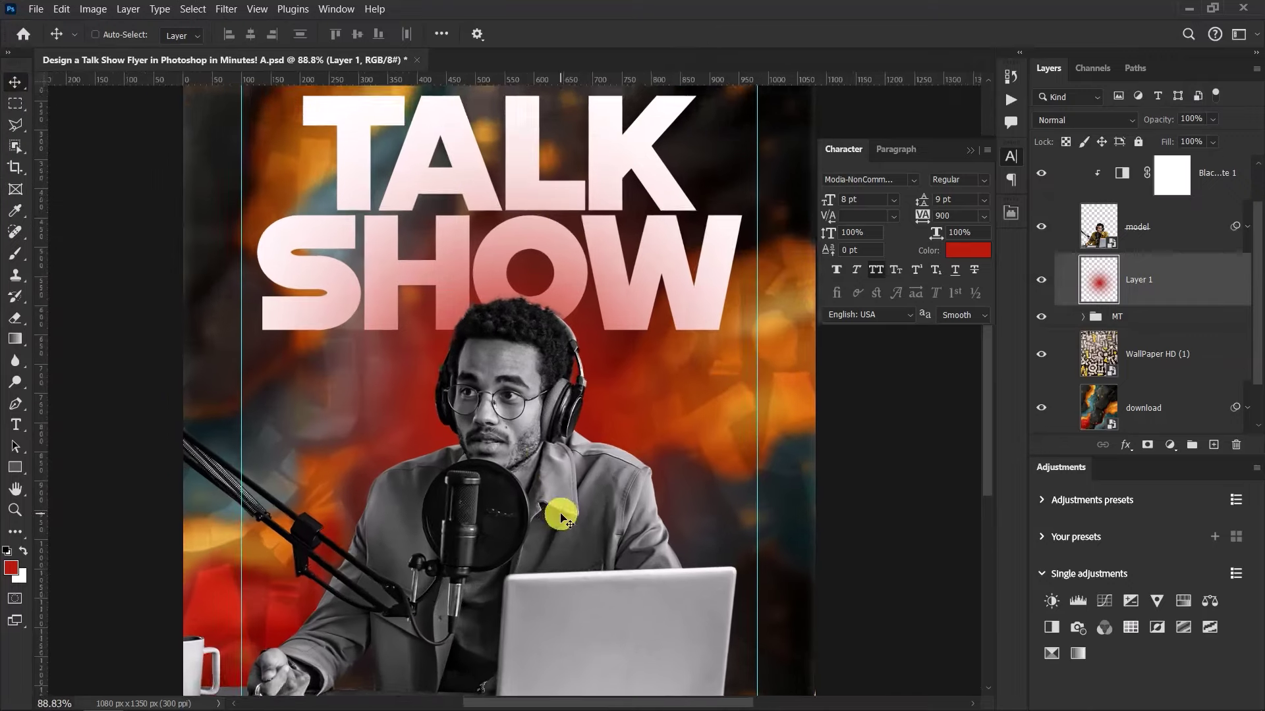
scroll(559, 517, "up", 1)
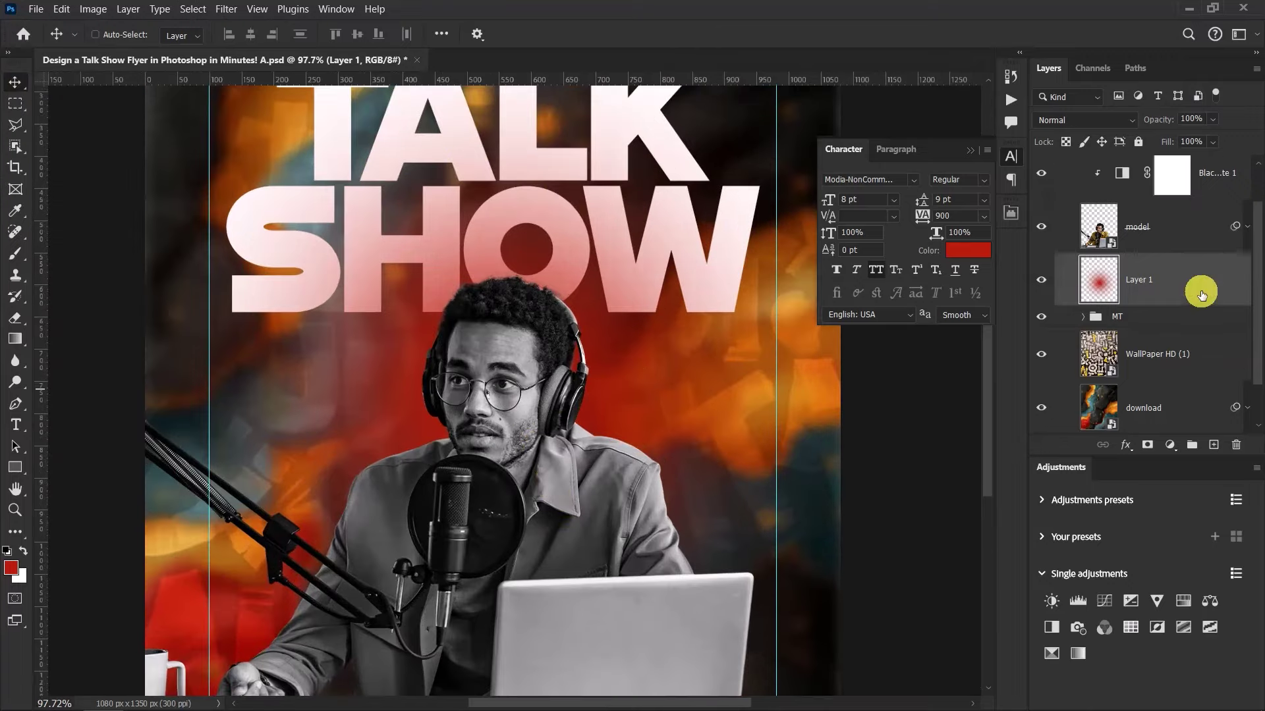
left_click(1092, 121)
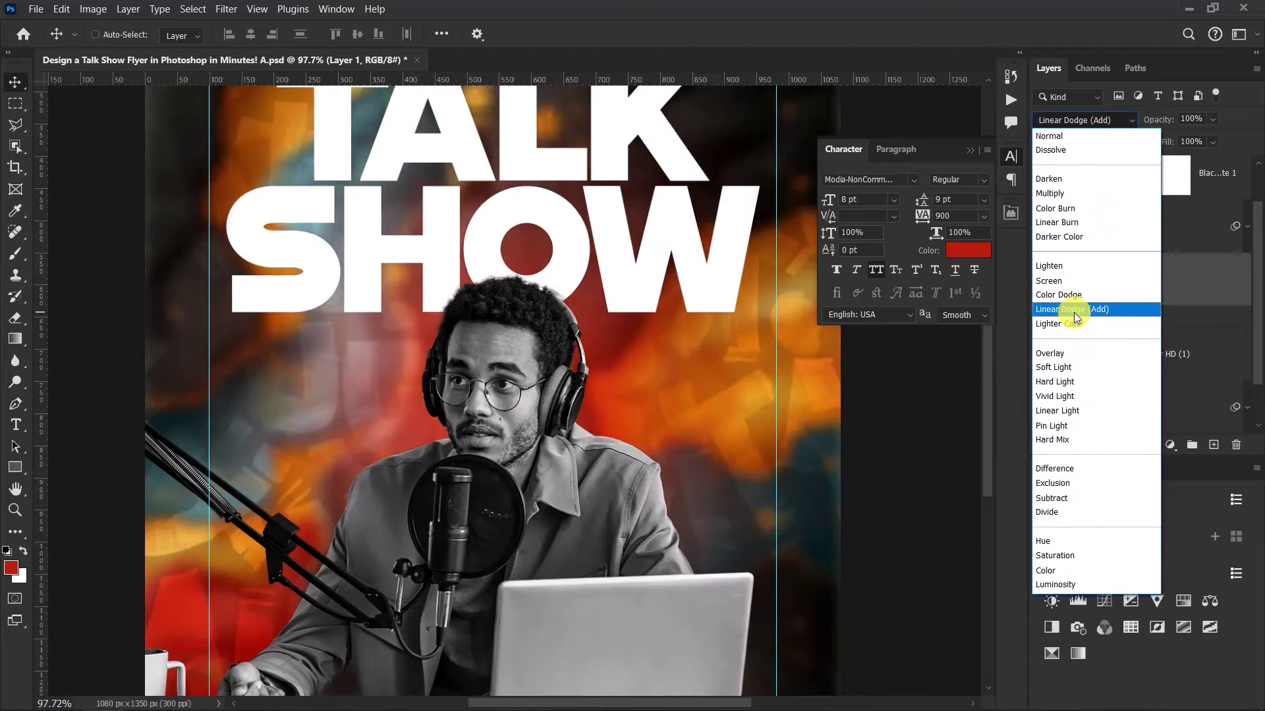
left_click(1068, 309)
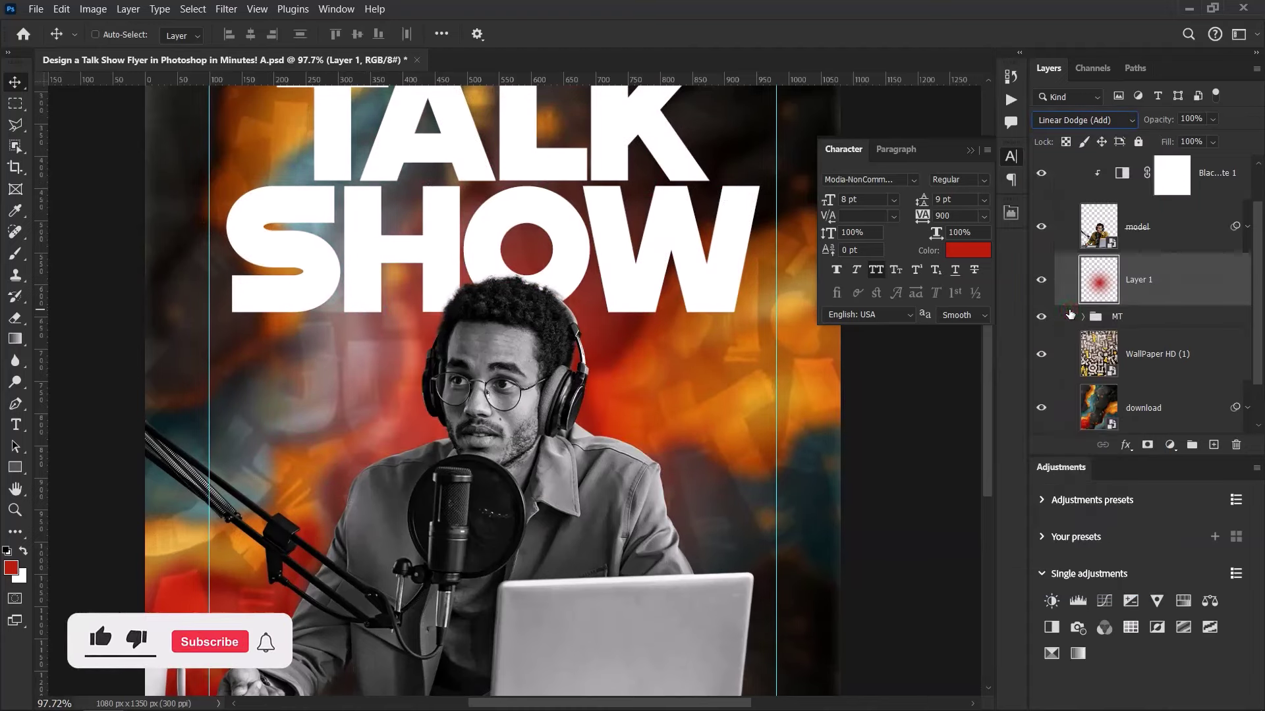
left_click(1069, 314)
key("ctrl+minus")
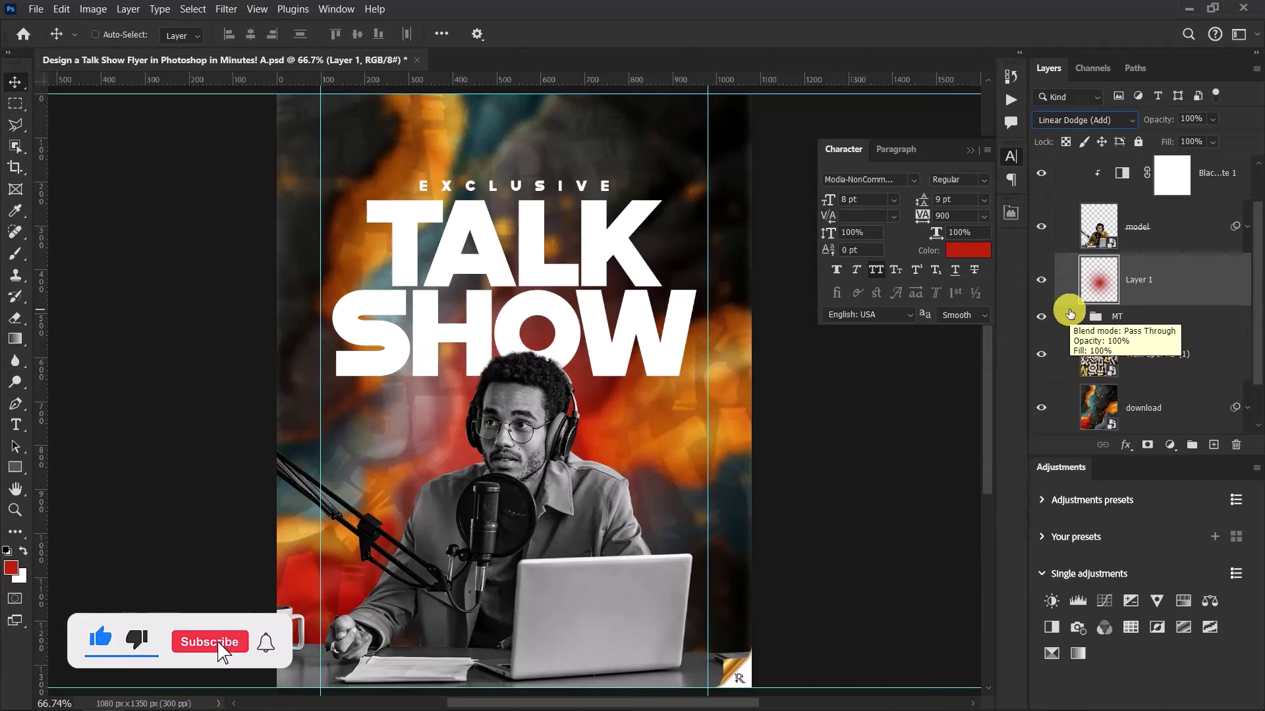
Toggle Layer 1 off and on to compare the glow, then select Black & White 1
left_click(1041, 279)
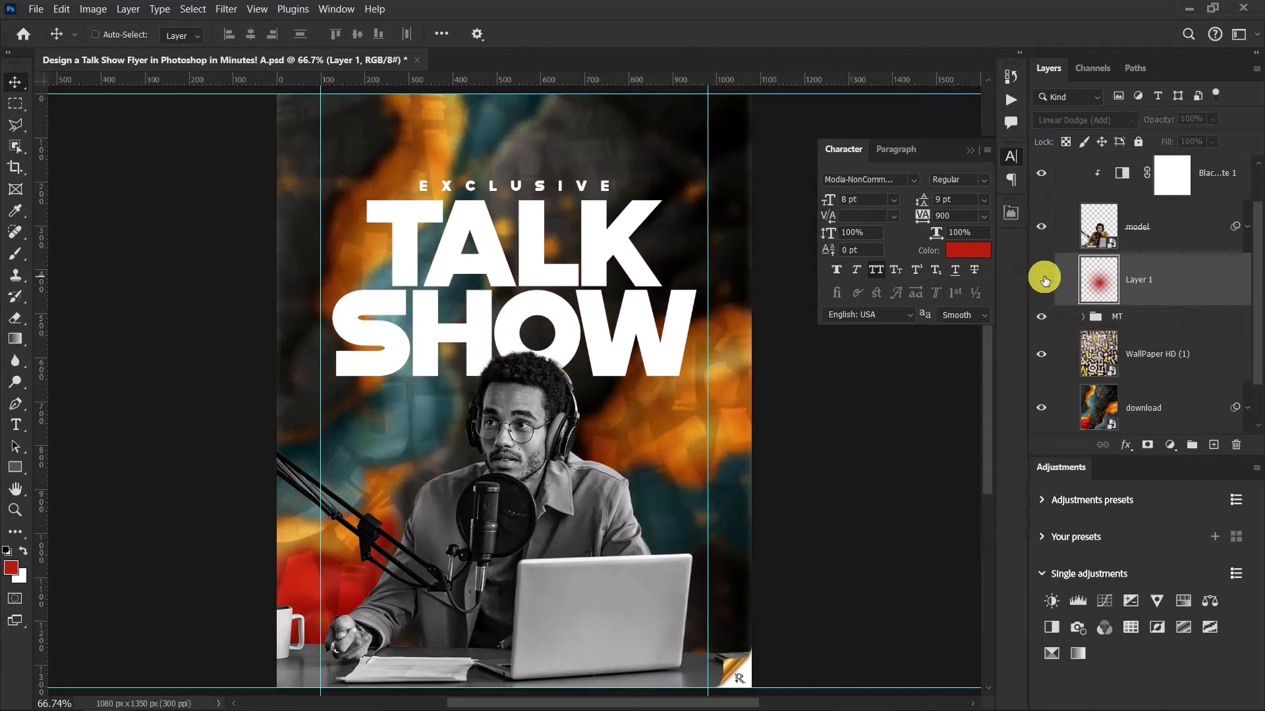
scroll(443, 514, "up", 5)
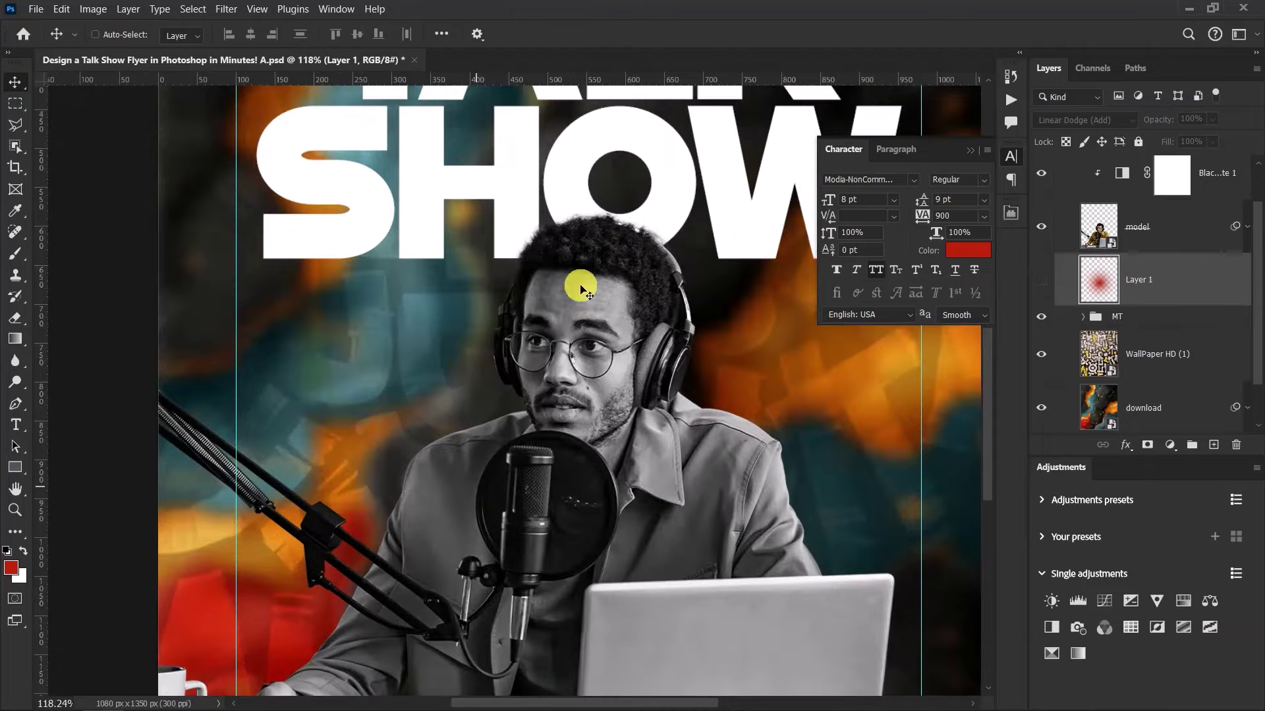
scroll(520, 280, "down", 2)
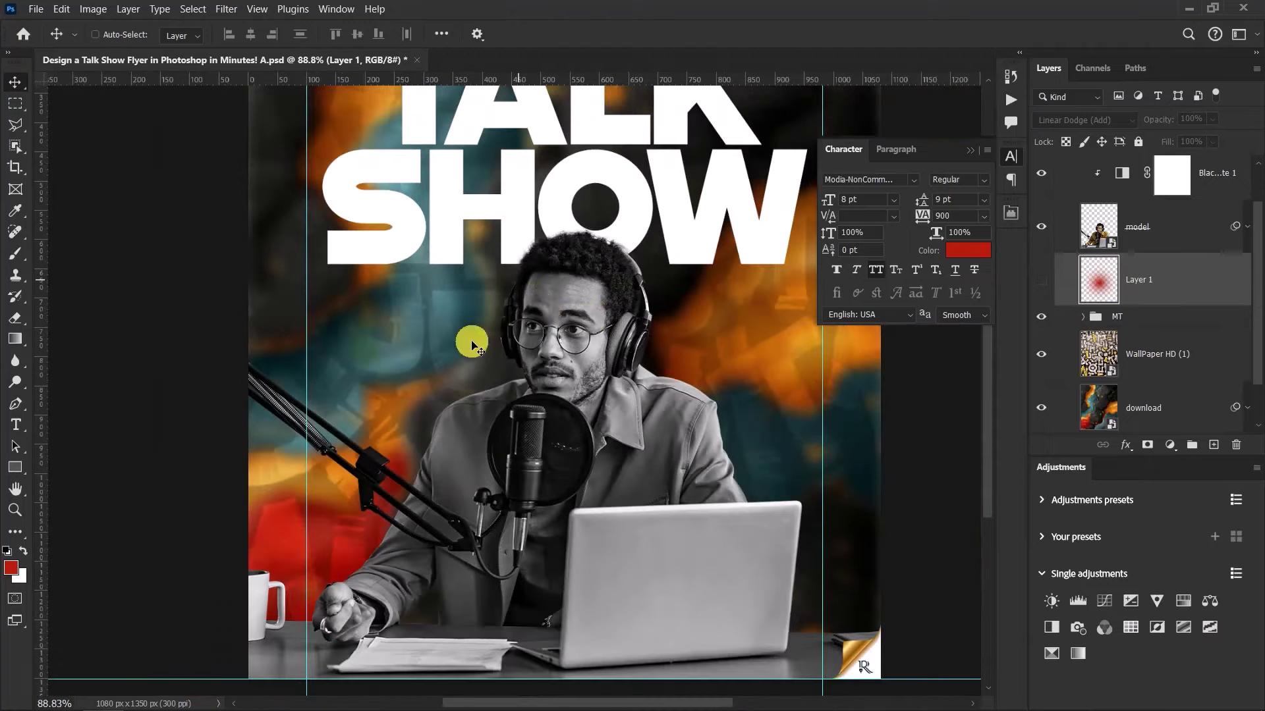
left_click(1042, 280)
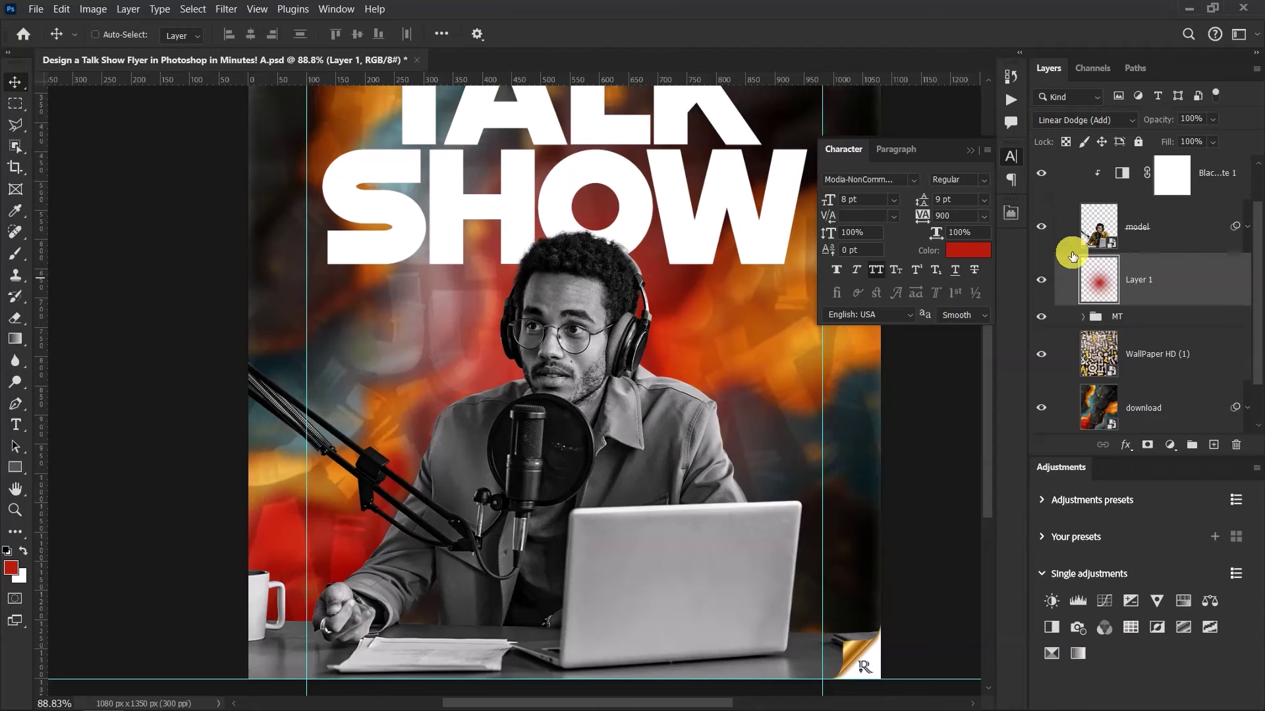
scroll(1080, 244, "up", 2)
left_click(1218, 218)
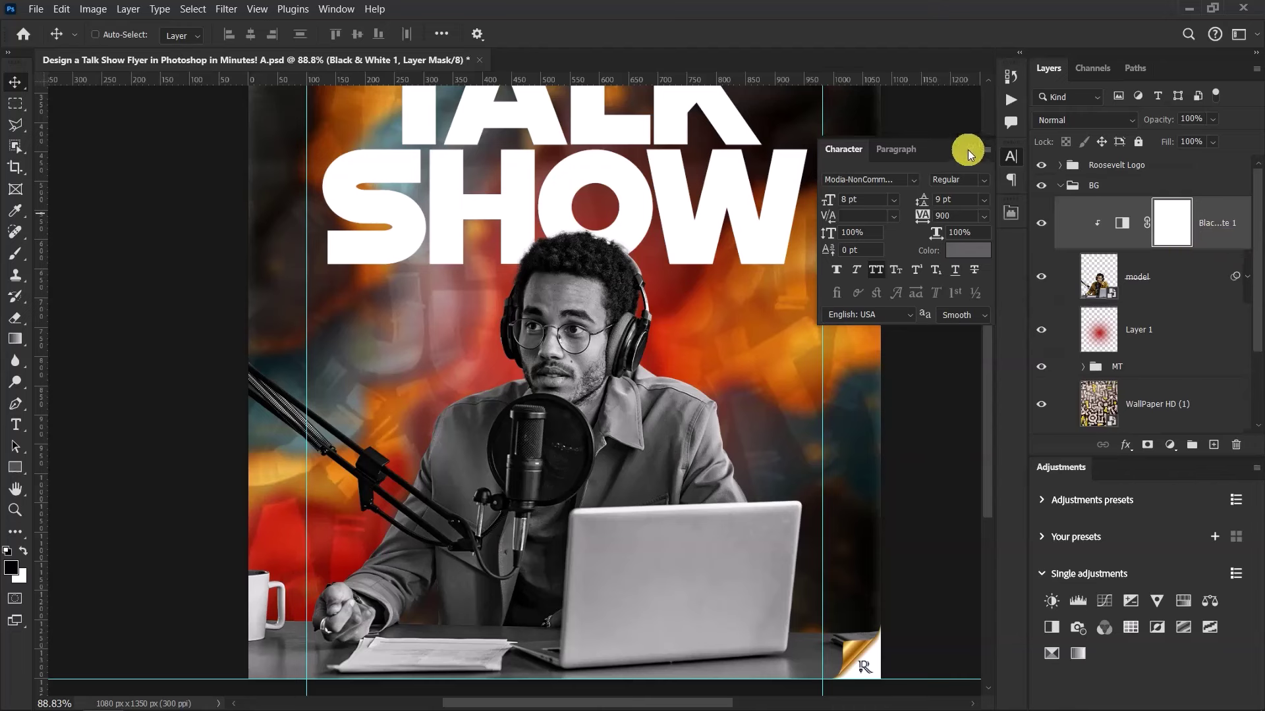
Add a Color Lookup adjustment layer using the Kodak 5218/2395 3DLUT
left_click(968, 155)
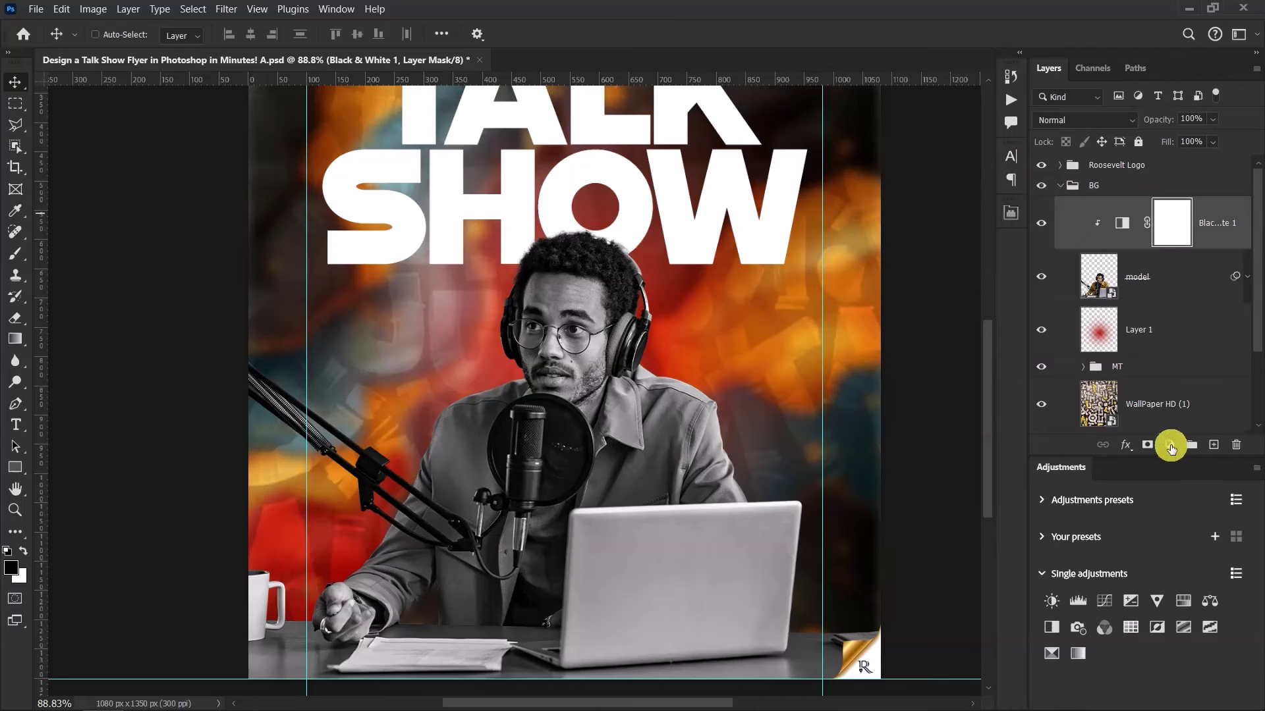
left_click(1170, 447)
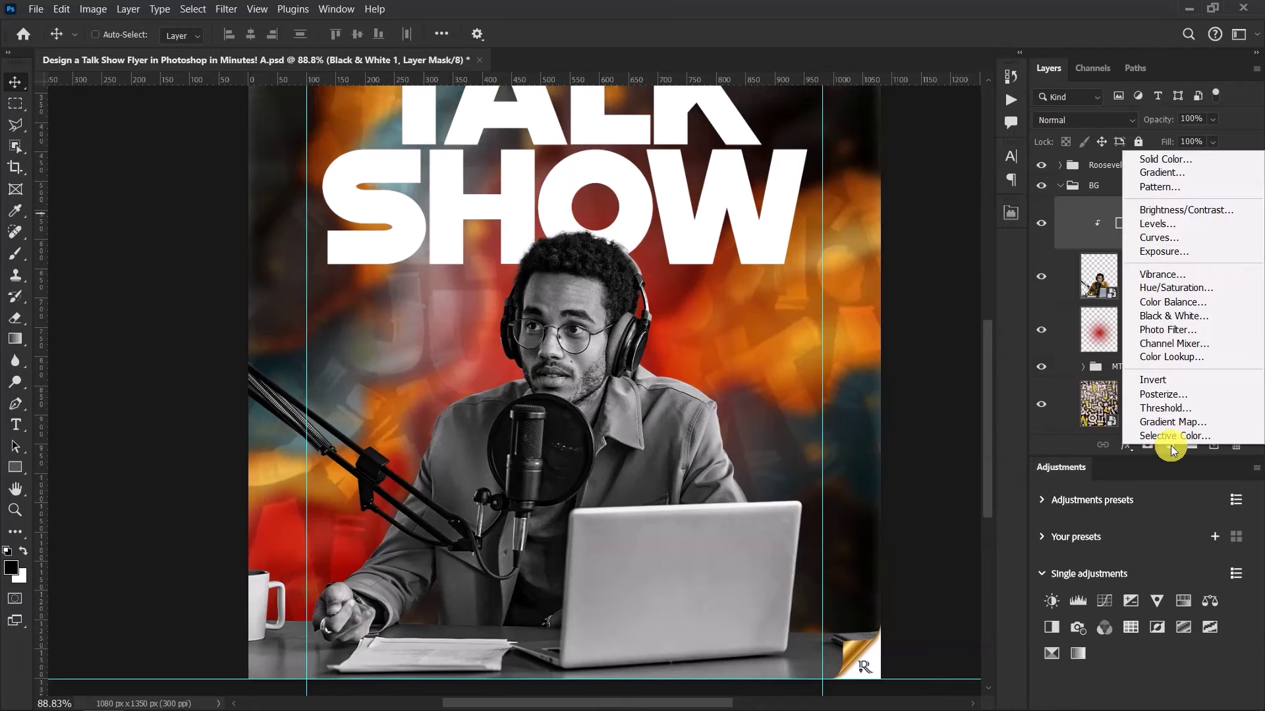
left_click(1165, 357)
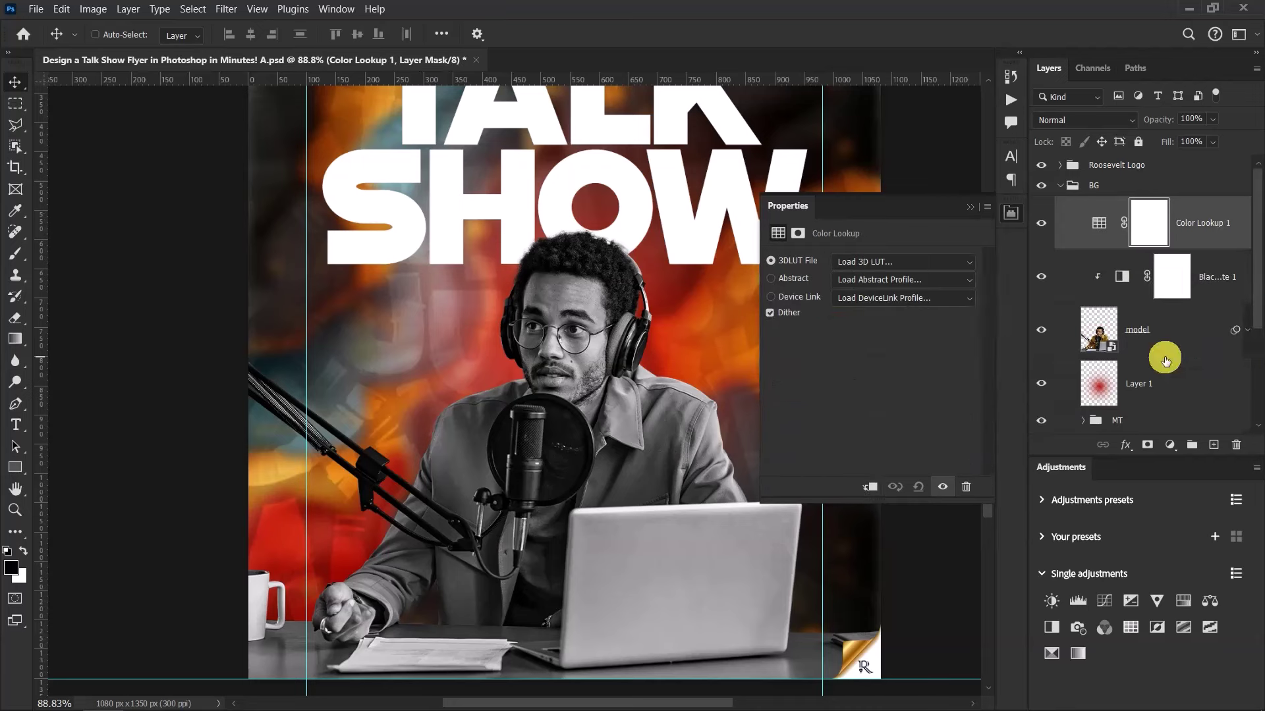
left_click(865, 264)
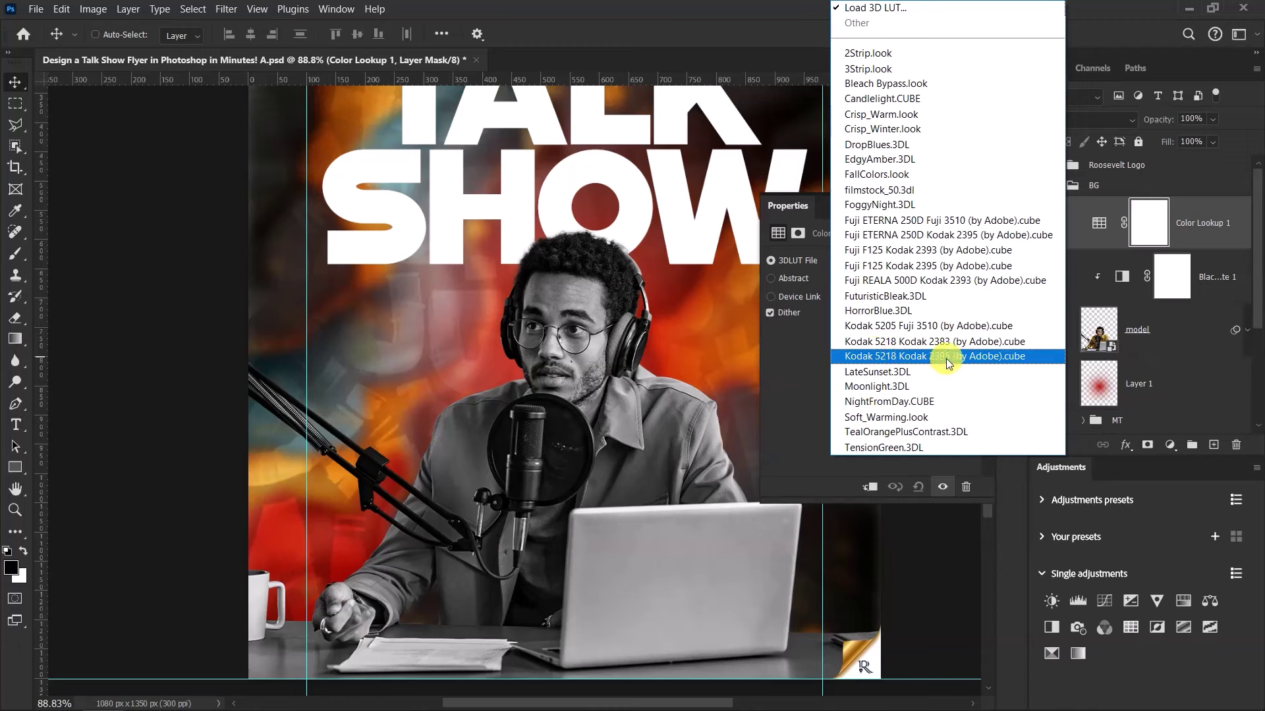
left_click(898, 357)
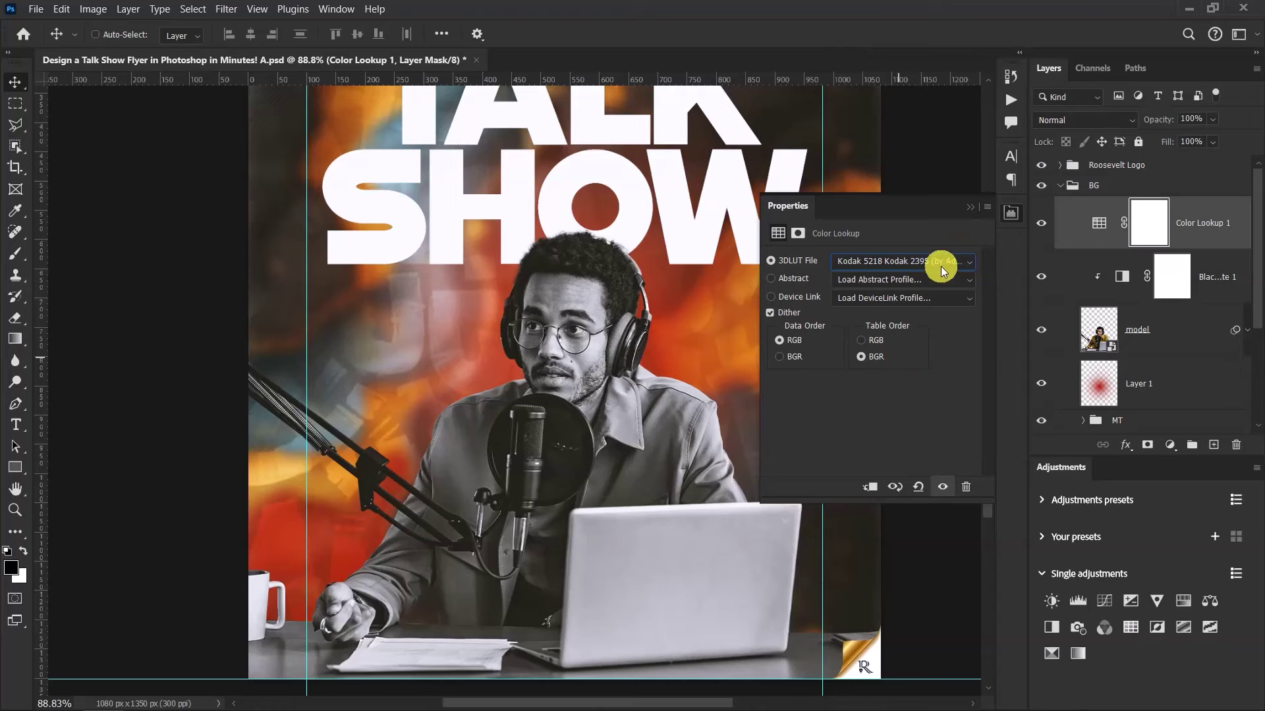
left_click(970, 212)
key("ctrl+minus")
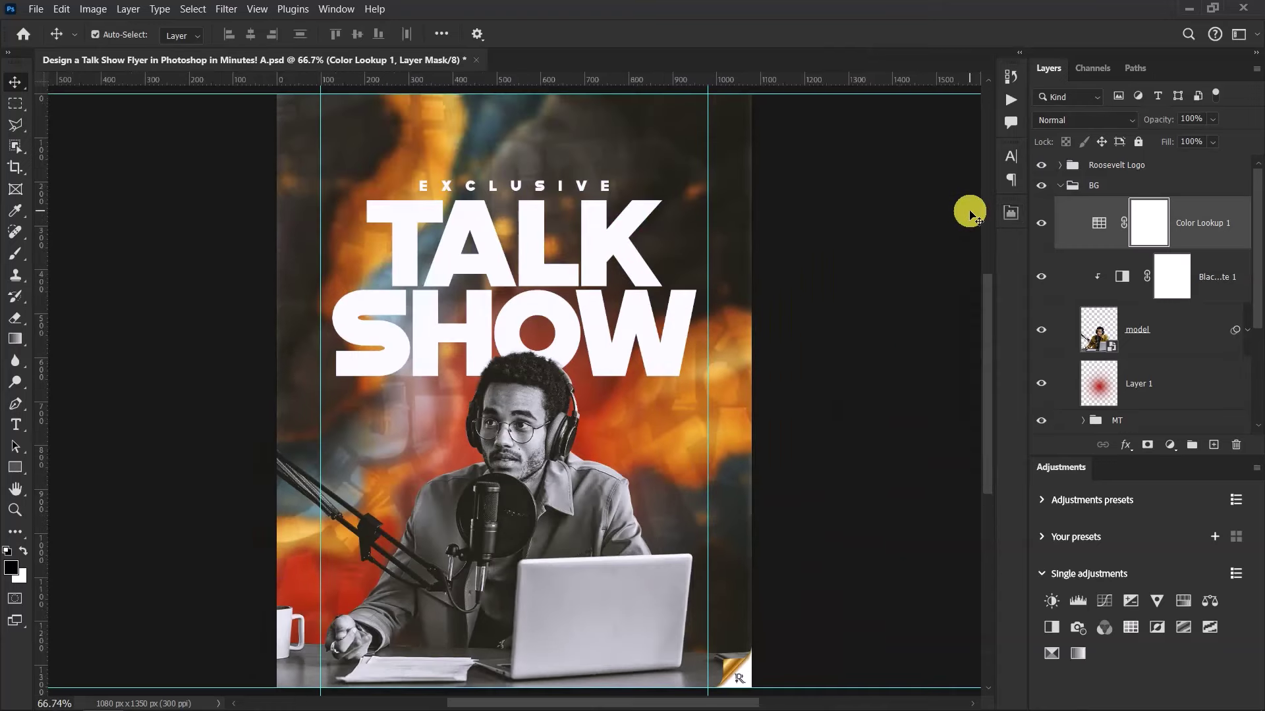
left_click(1041, 223)
left_click(1041, 222)
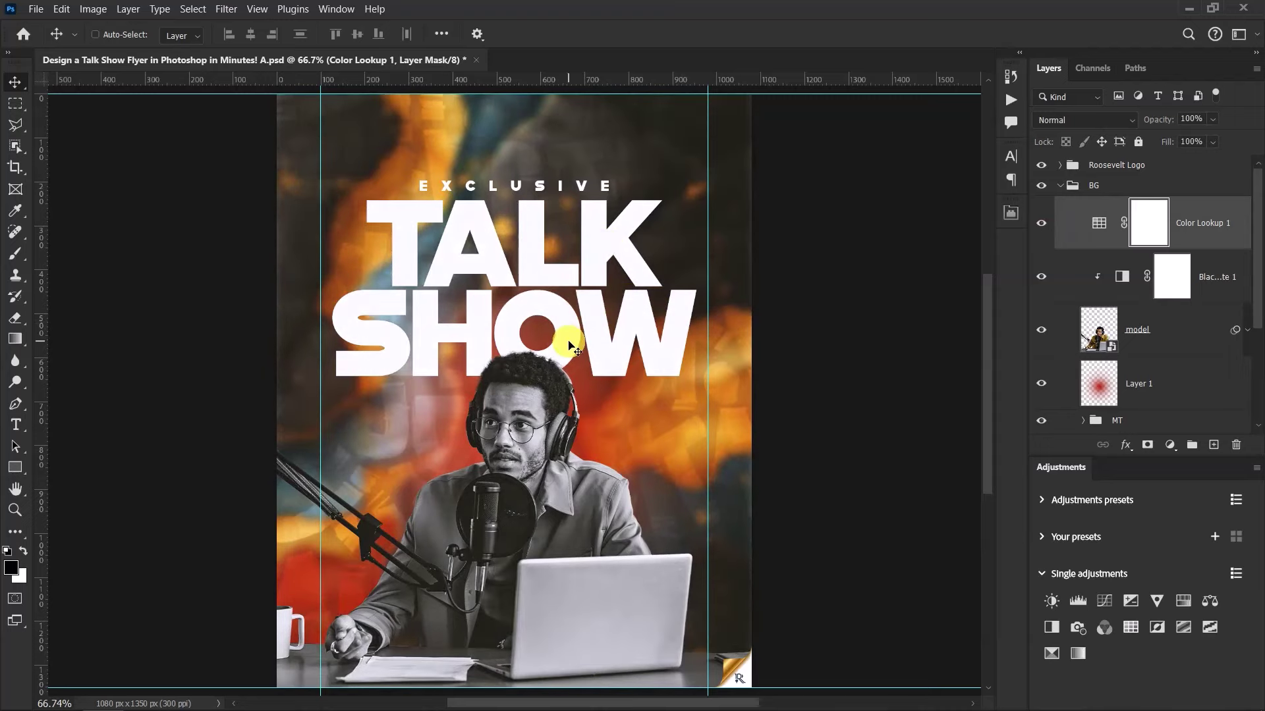
scroll(563, 349, "down", 1)
scroll(563, 378, "up", 1)
scroll(564, 384, "up", 1)
Lower the Color Lookup opacity to 40% and collapse the BG group
left_click(1203, 118)
type("40")
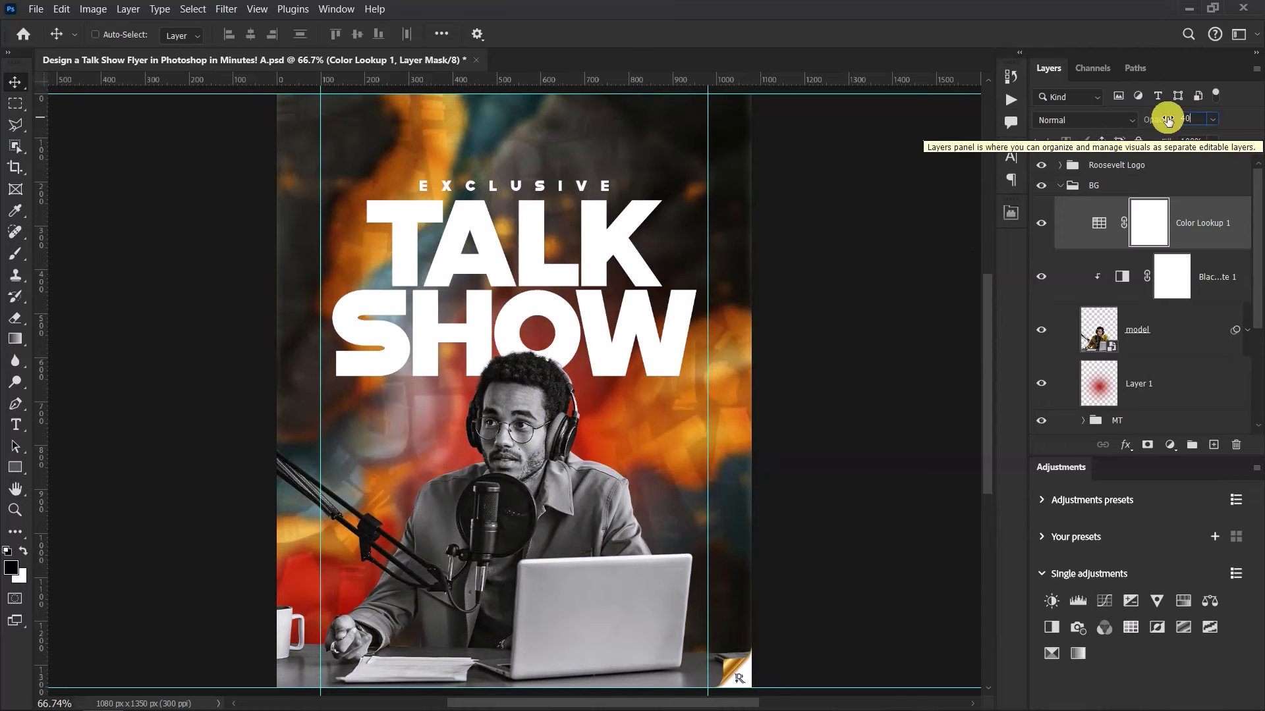
key("Return")
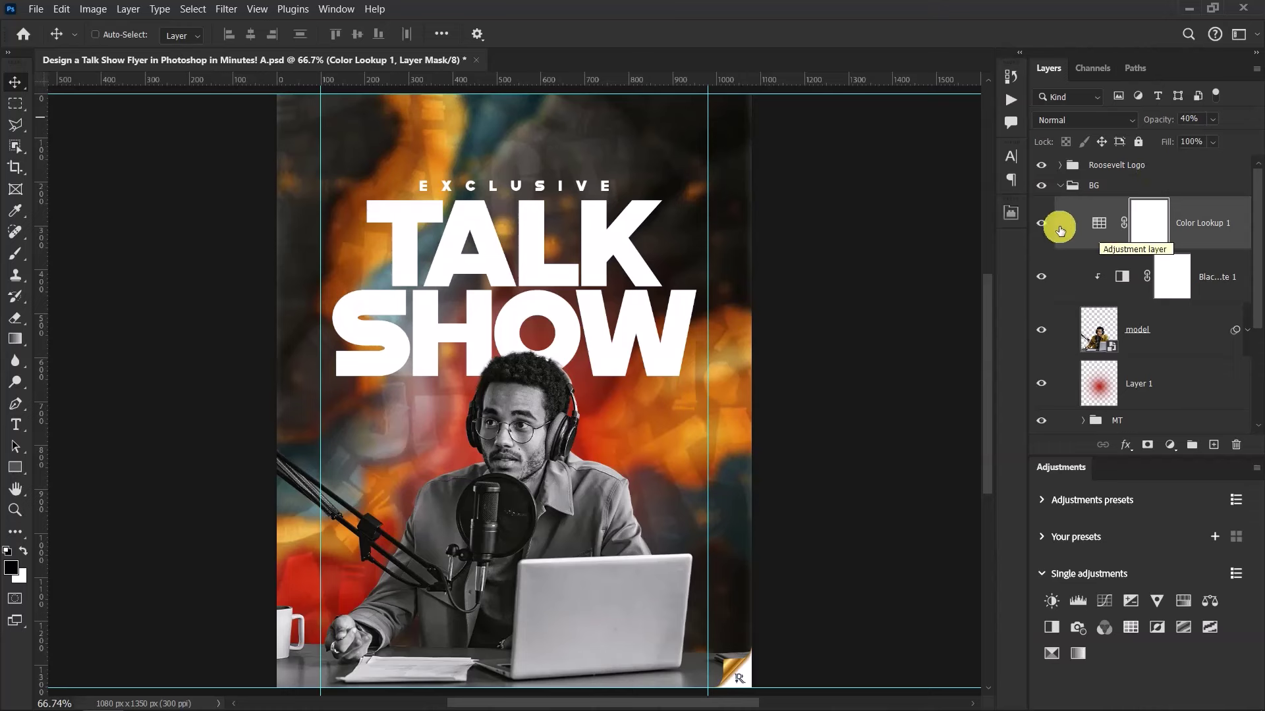
left_click(1059, 187)
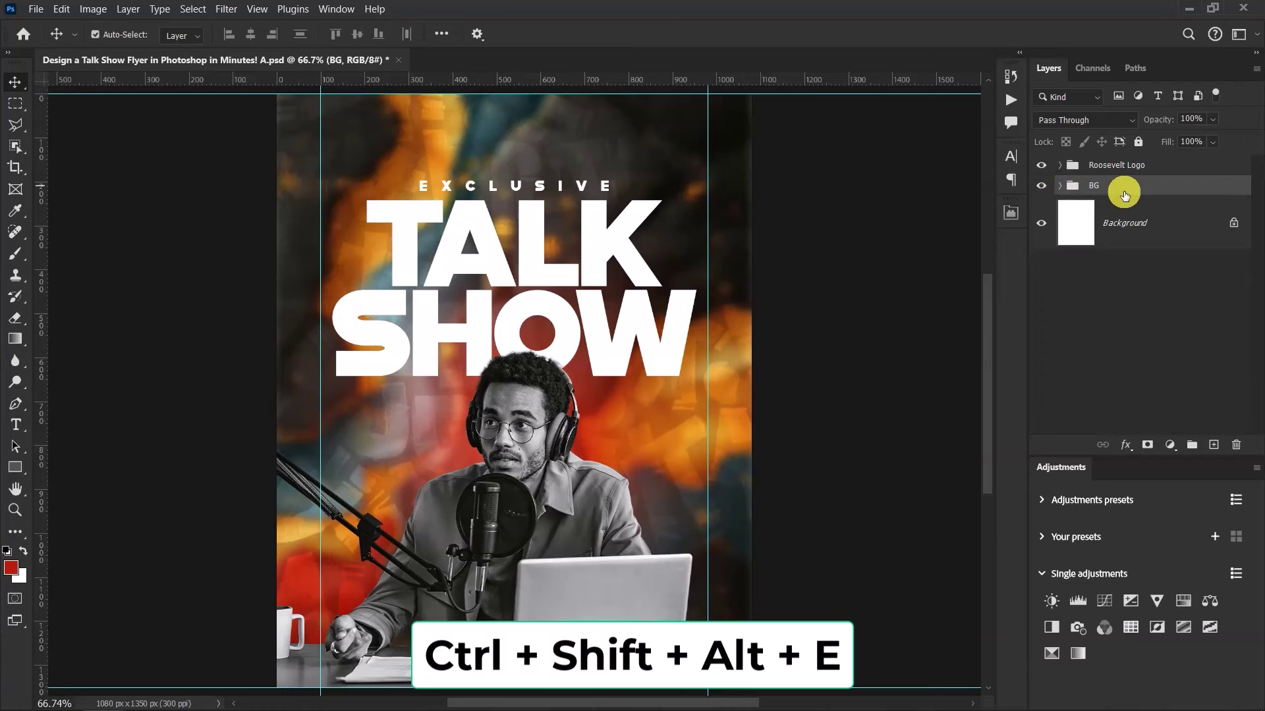
Stamp all visible layers into Layer 2, hide the BG group, and convert Layer 2 to a smart object
key("ctrl+shift+alt+e")
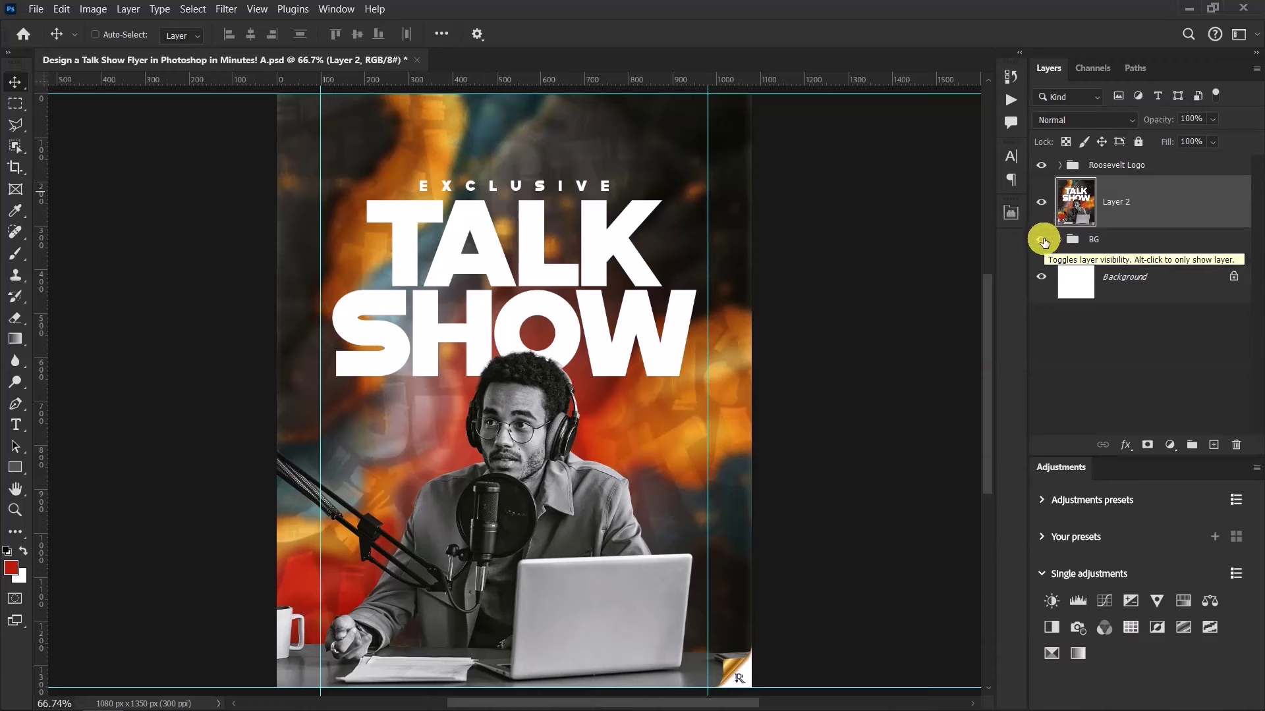
left_click(1041, 241)
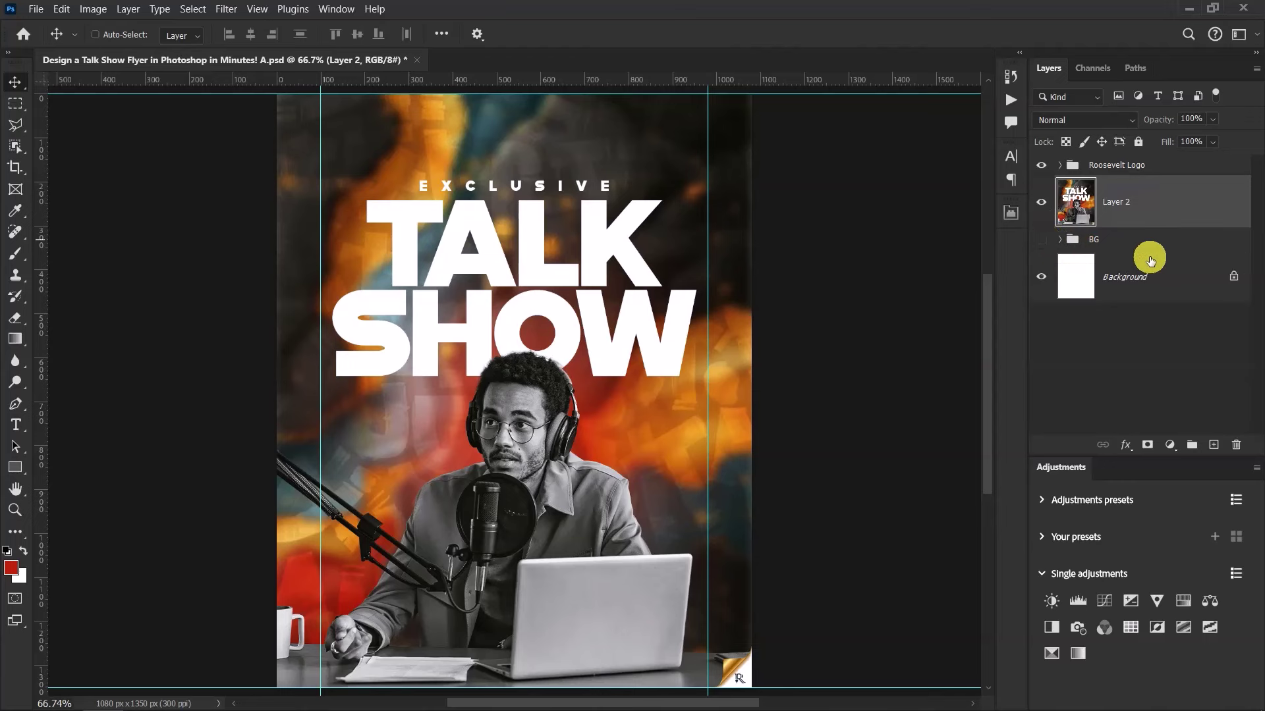
left_click(1040, 204)
left_click(1040, 204)
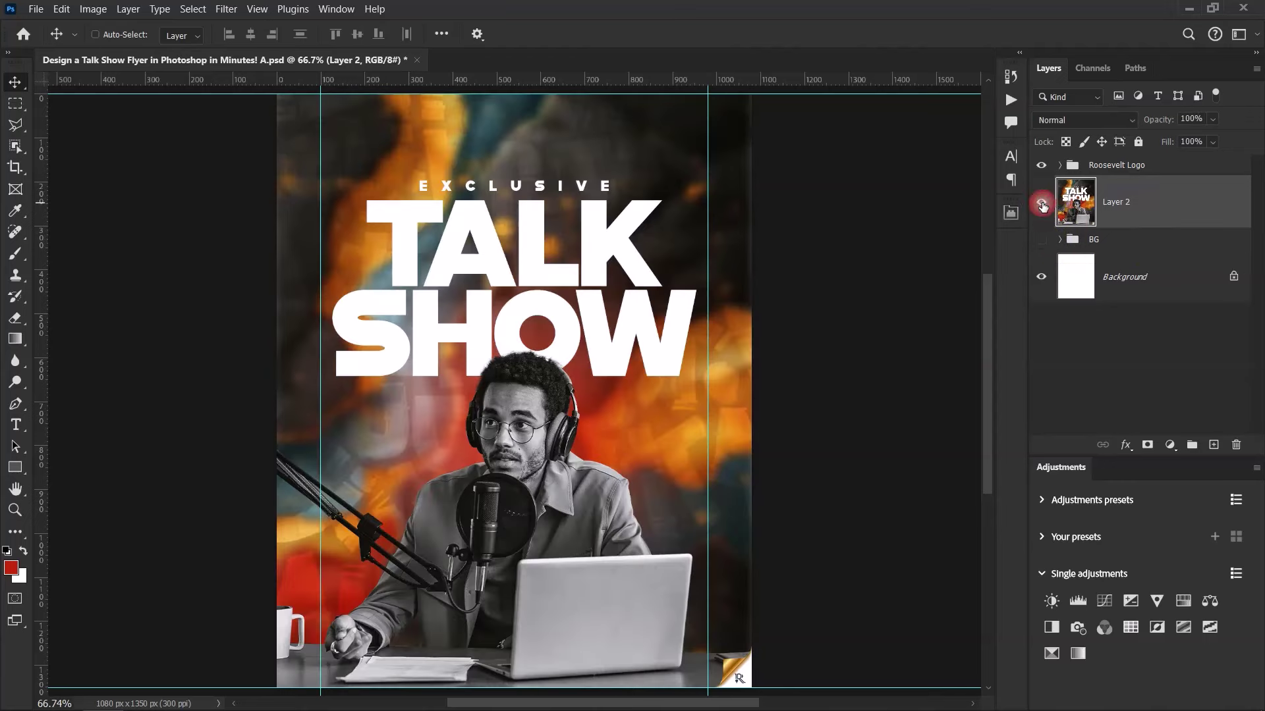
left_click(1041, 204)
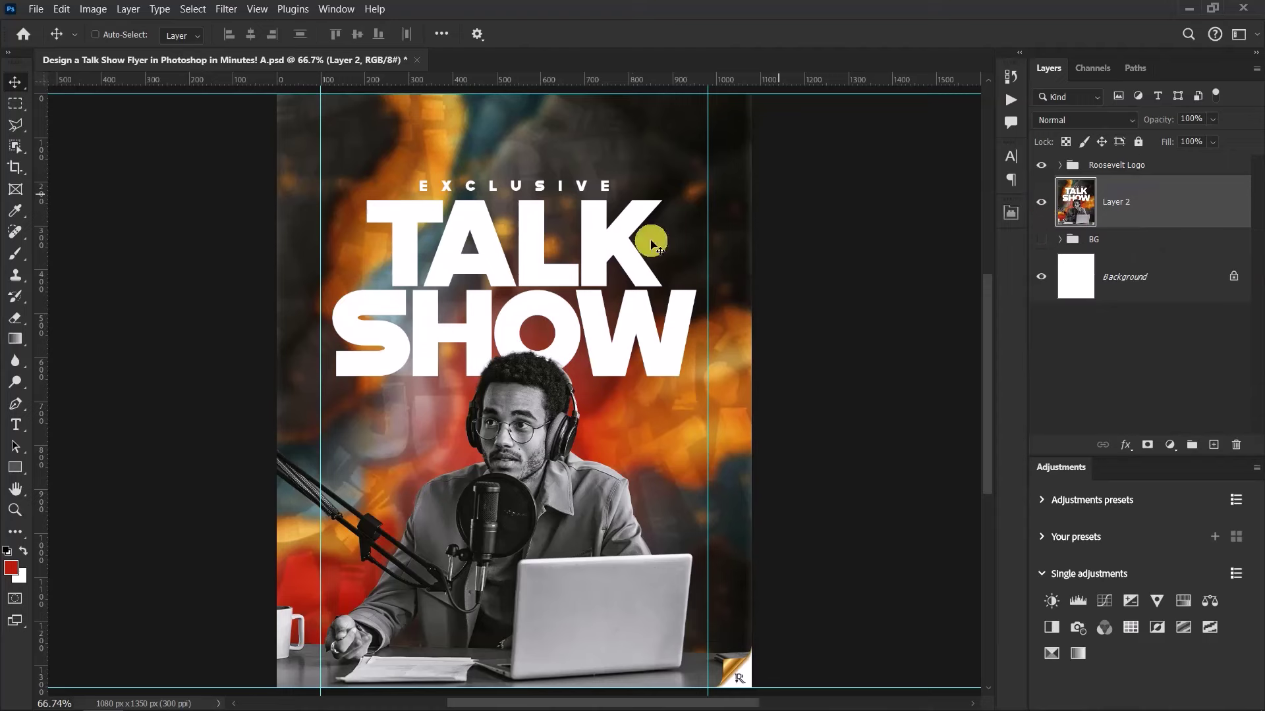
left_click(1040, 208)
left_click(1041, 203)
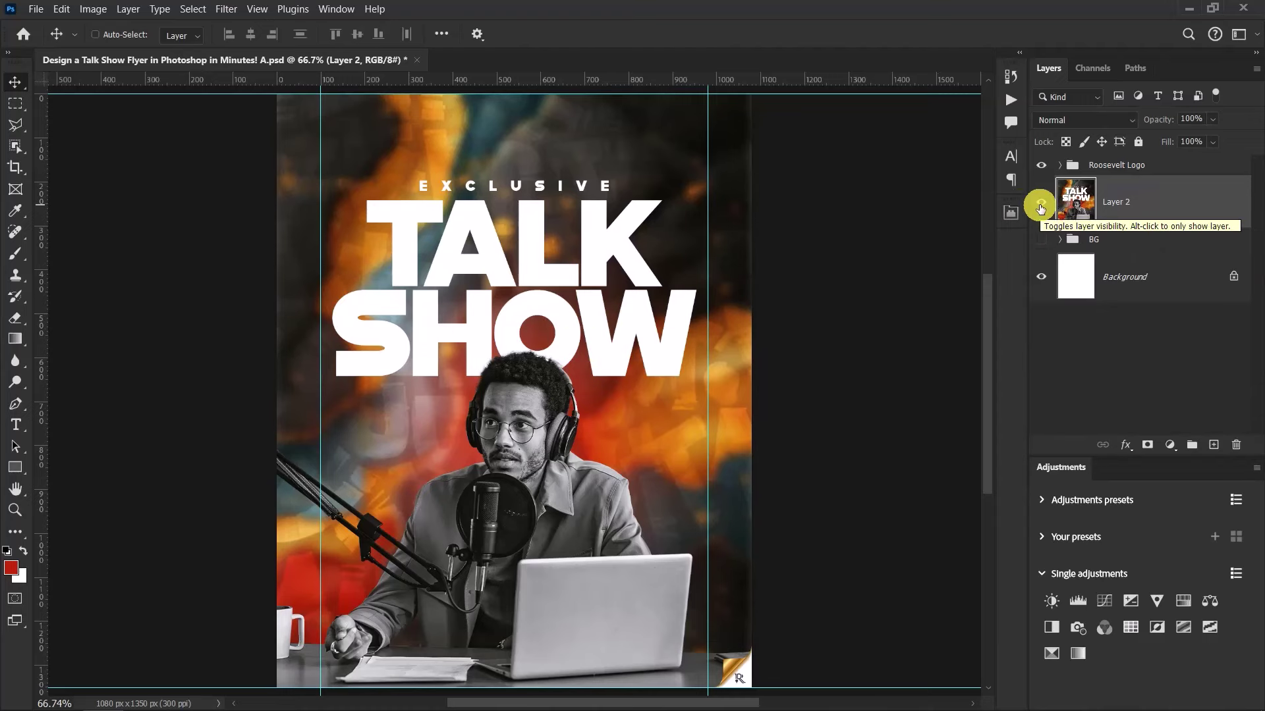
right_click(1172, 213)
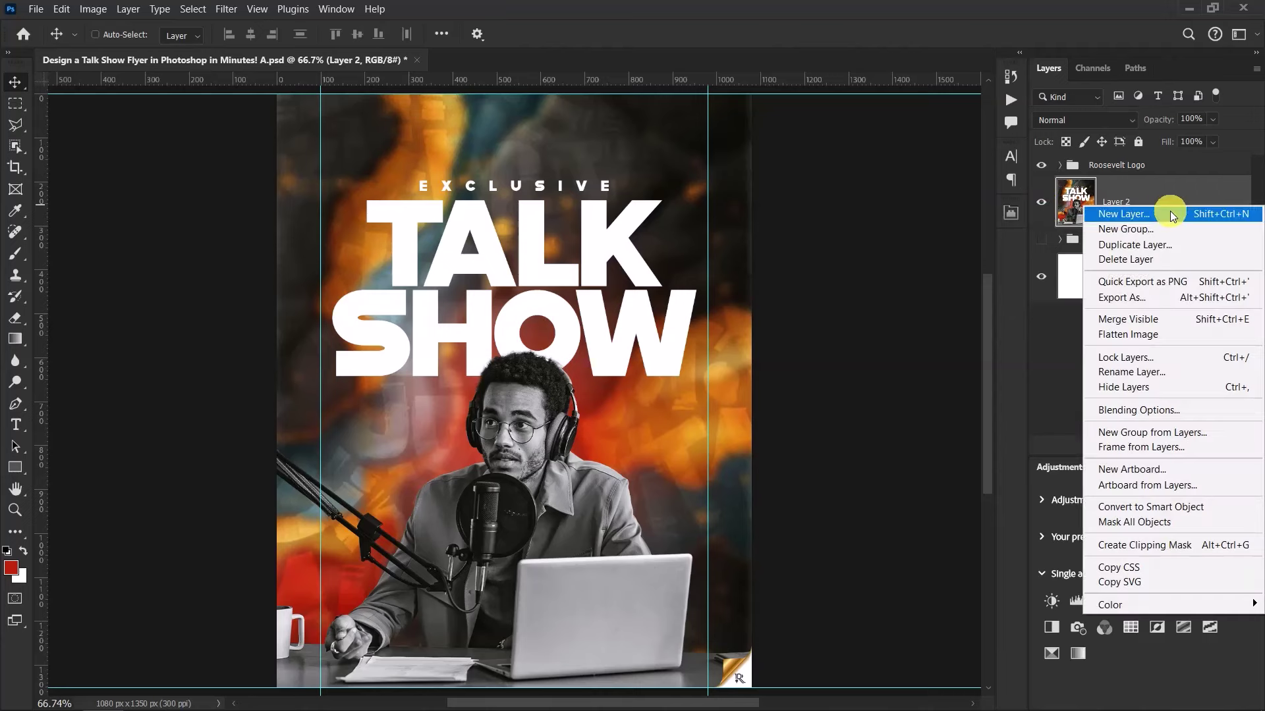
left_click(1179, 513)
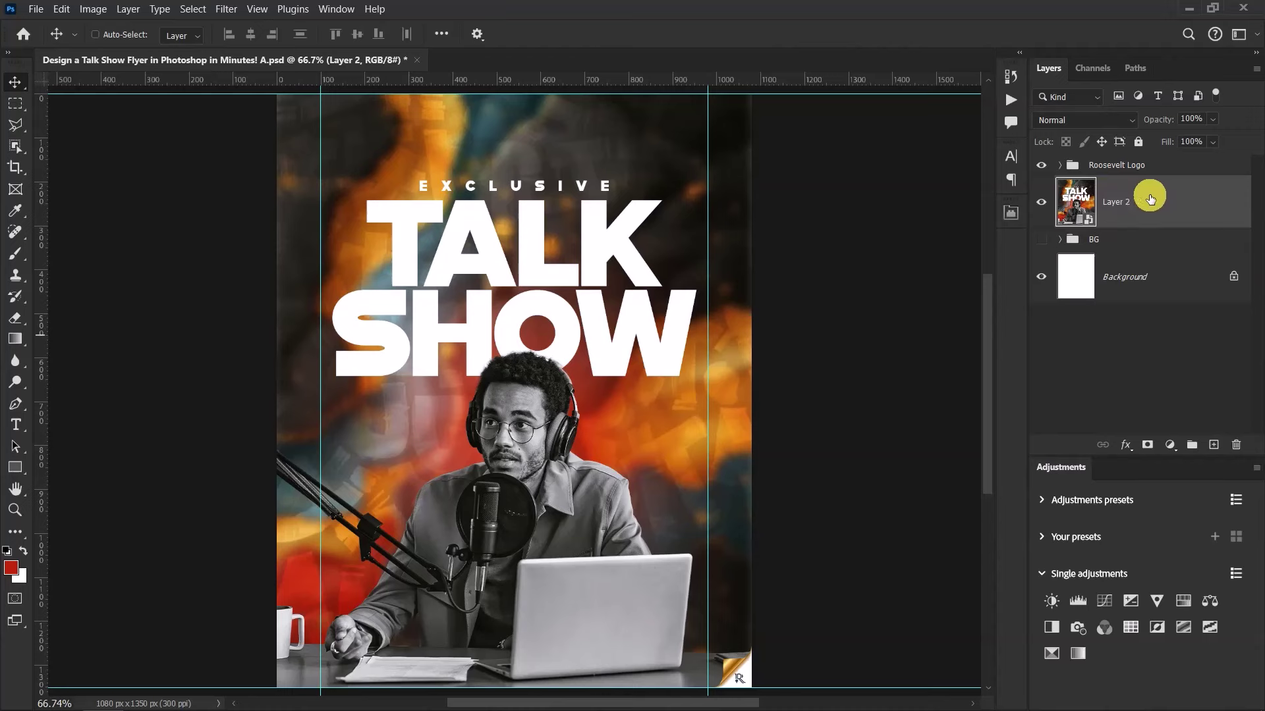
Open the Camera Raw Filter on Layer 2 and set Effects Vignette to -15
left_click(226, 9)
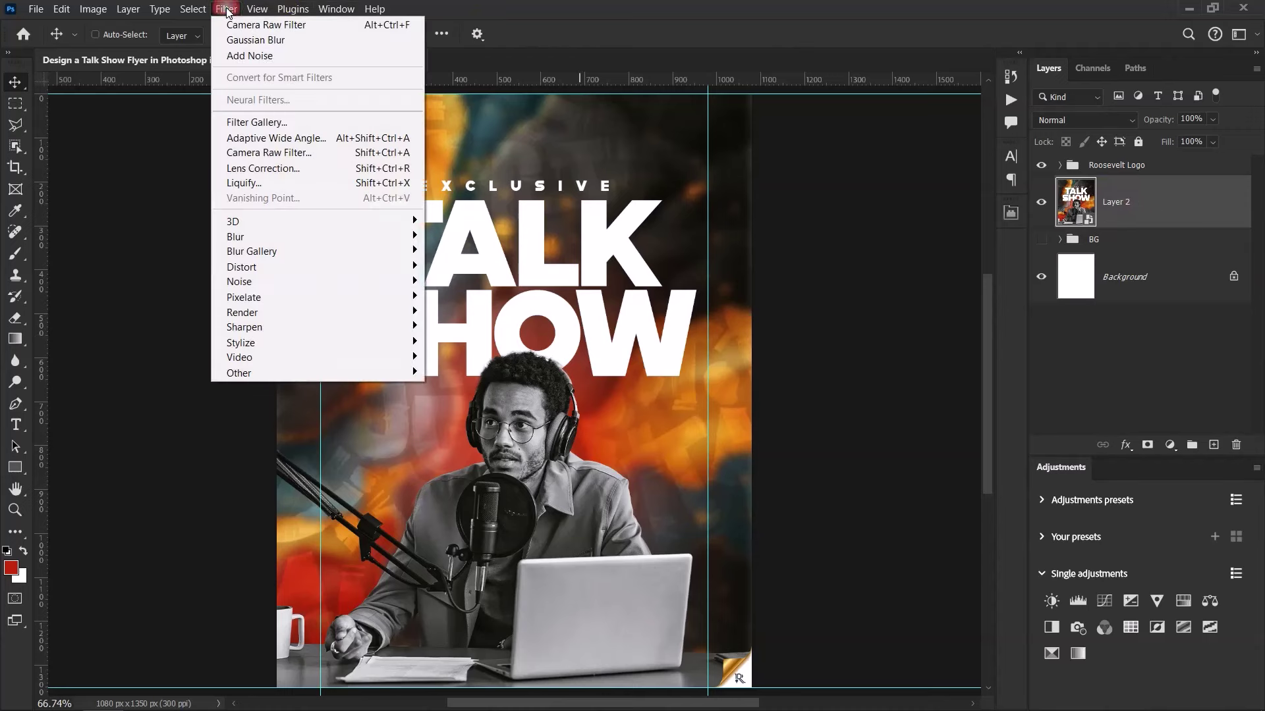
left_click(258, 152)
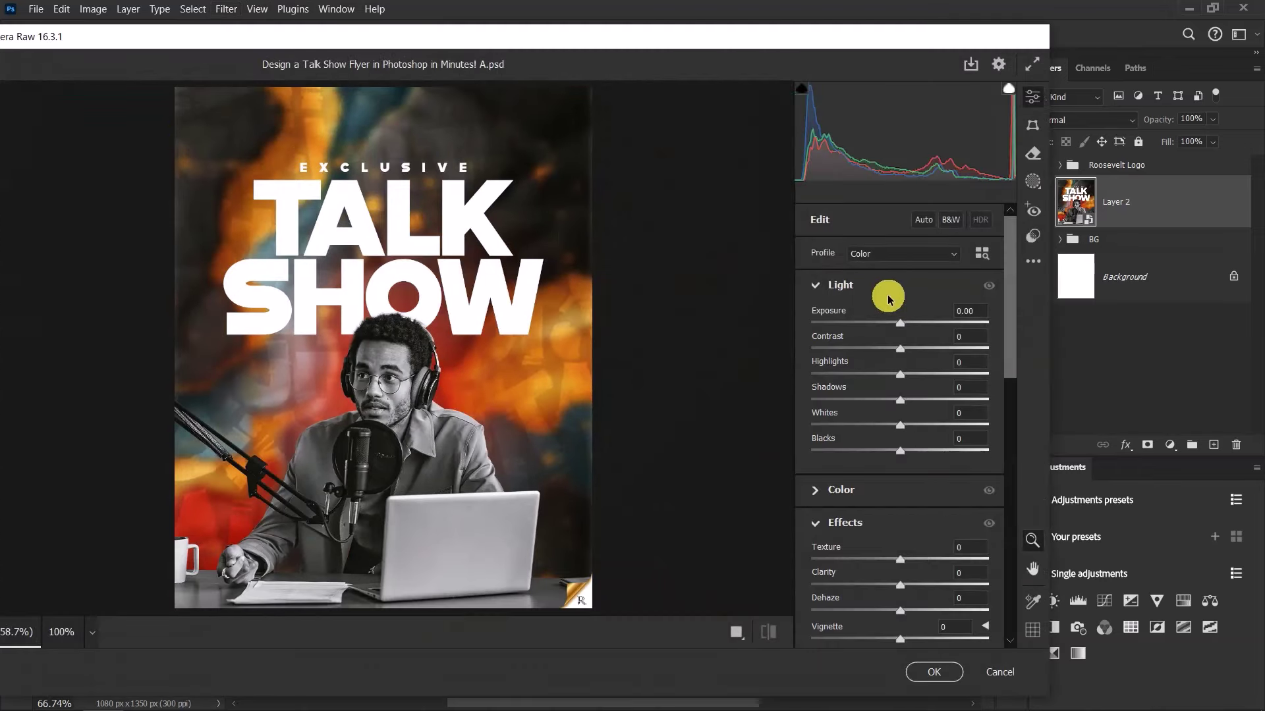
scroll(888, 298, "down", 5)
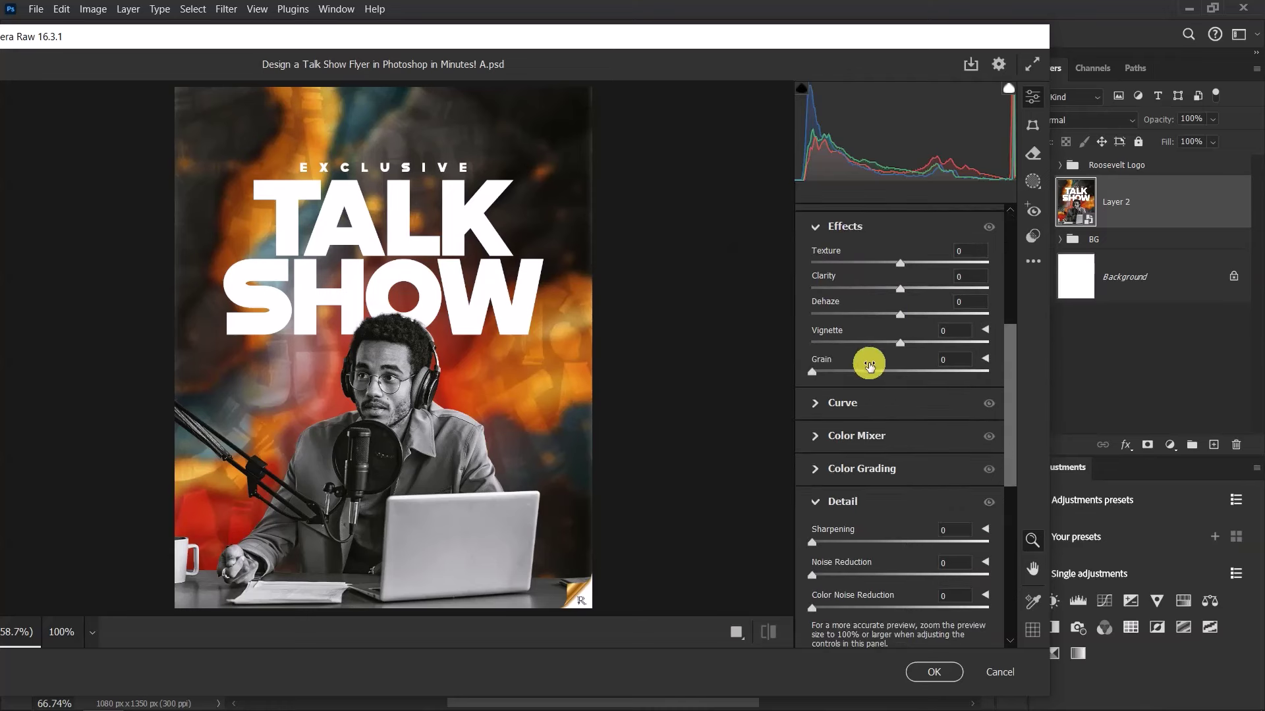
left_click(943, 331)
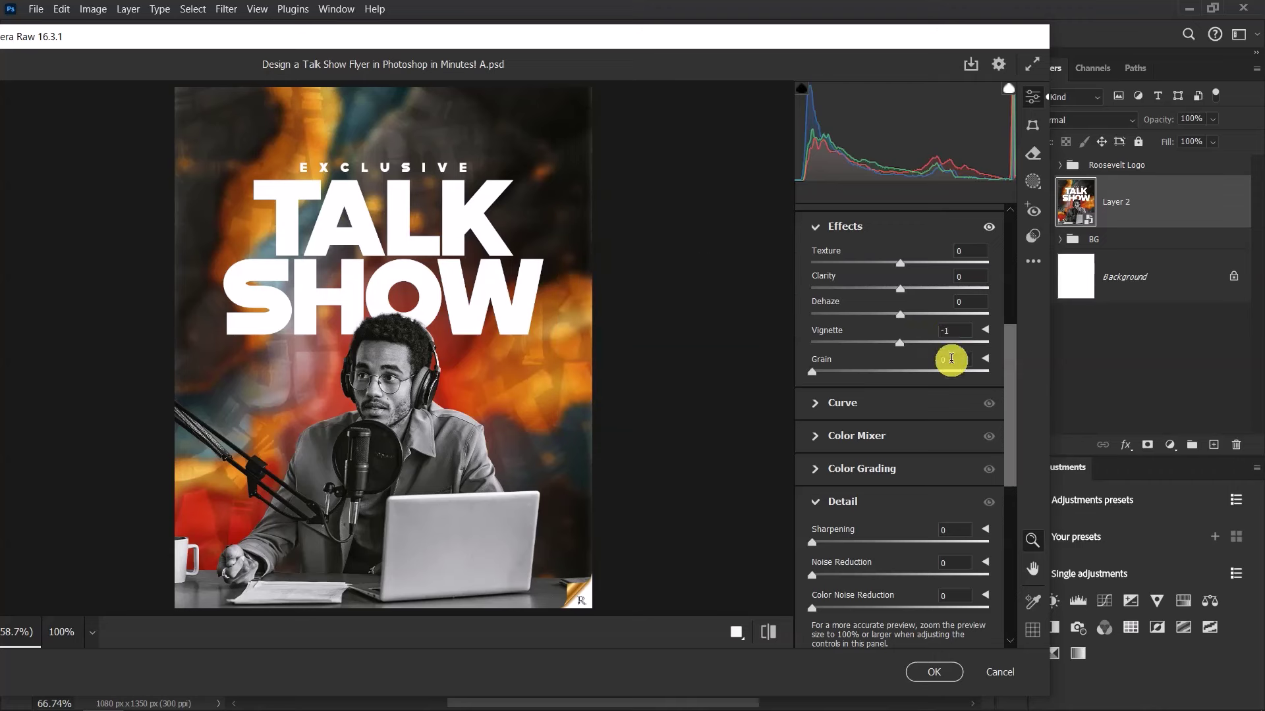
left_click(956, 334)
type("5")
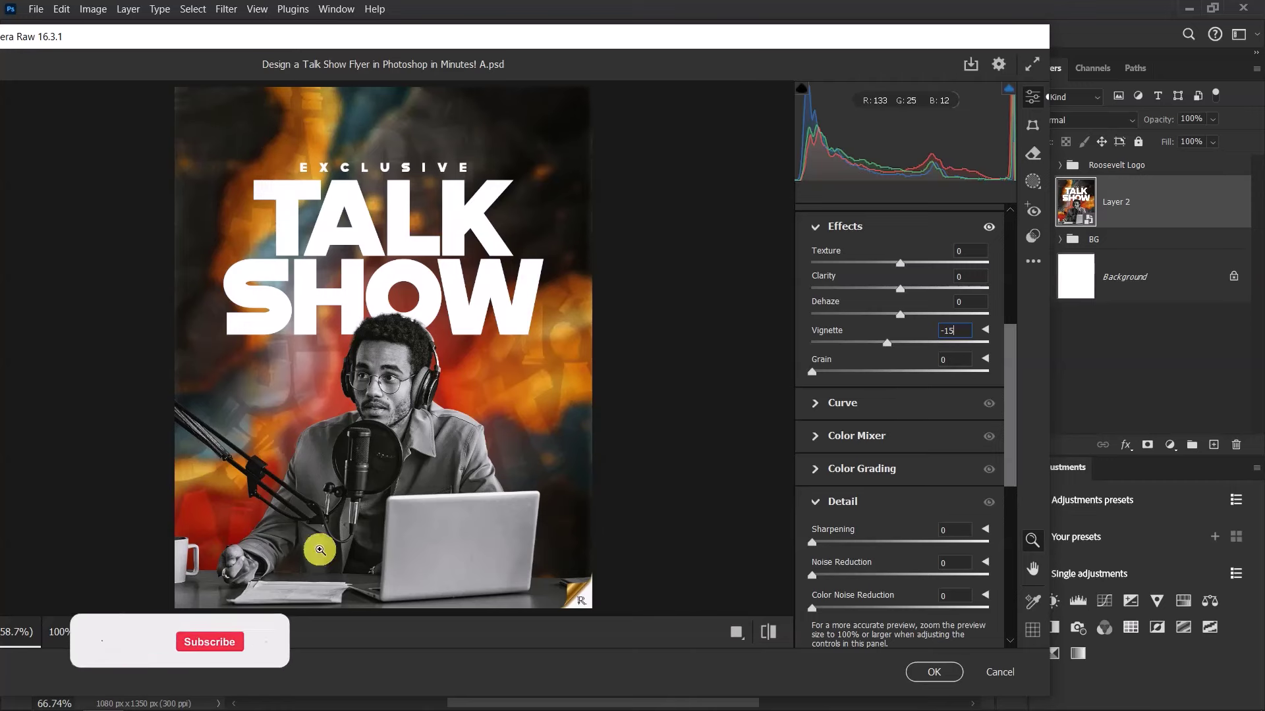
Compare the -15 vignette with the original look, then apply the Camera Raw filter
left_click(768, 633)
left_click(768, 632)
left_click(768, 632)
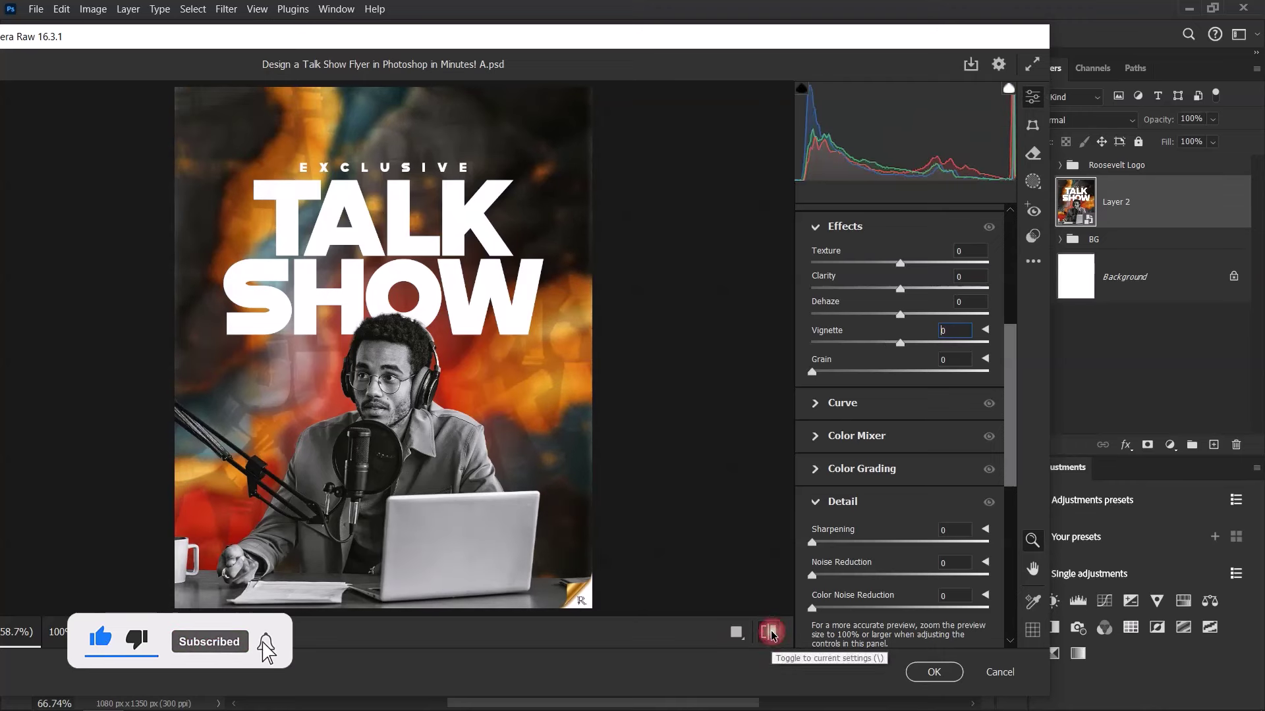
left_click(767, 632)
left_click(768, 632)
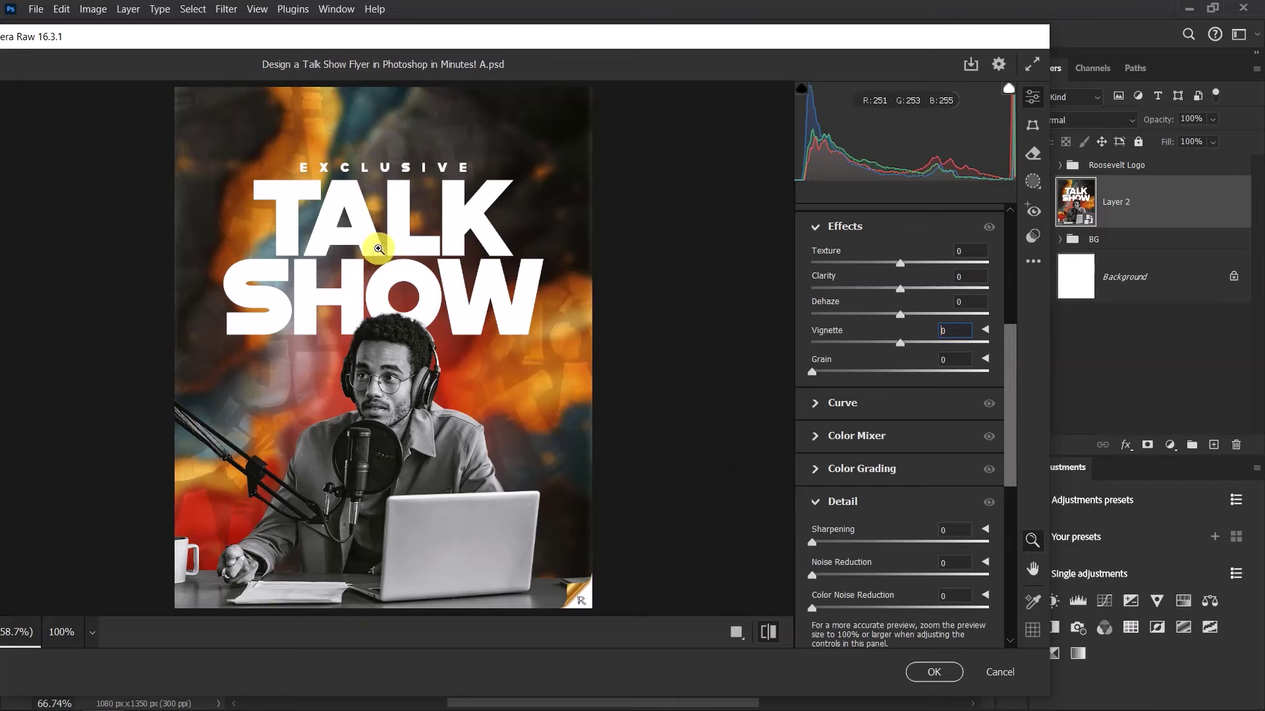
left_click(767, 634)
left_click(767, 633)
left_click(767, 634)
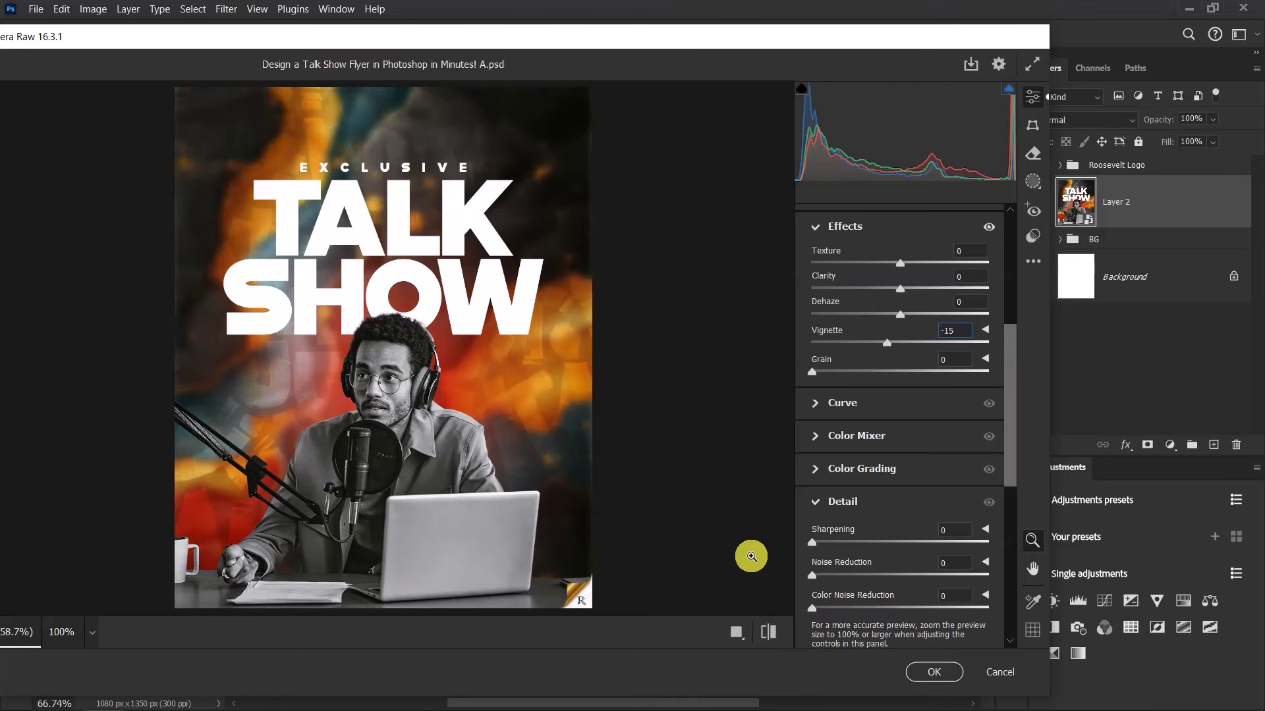
left_click(934, 672)
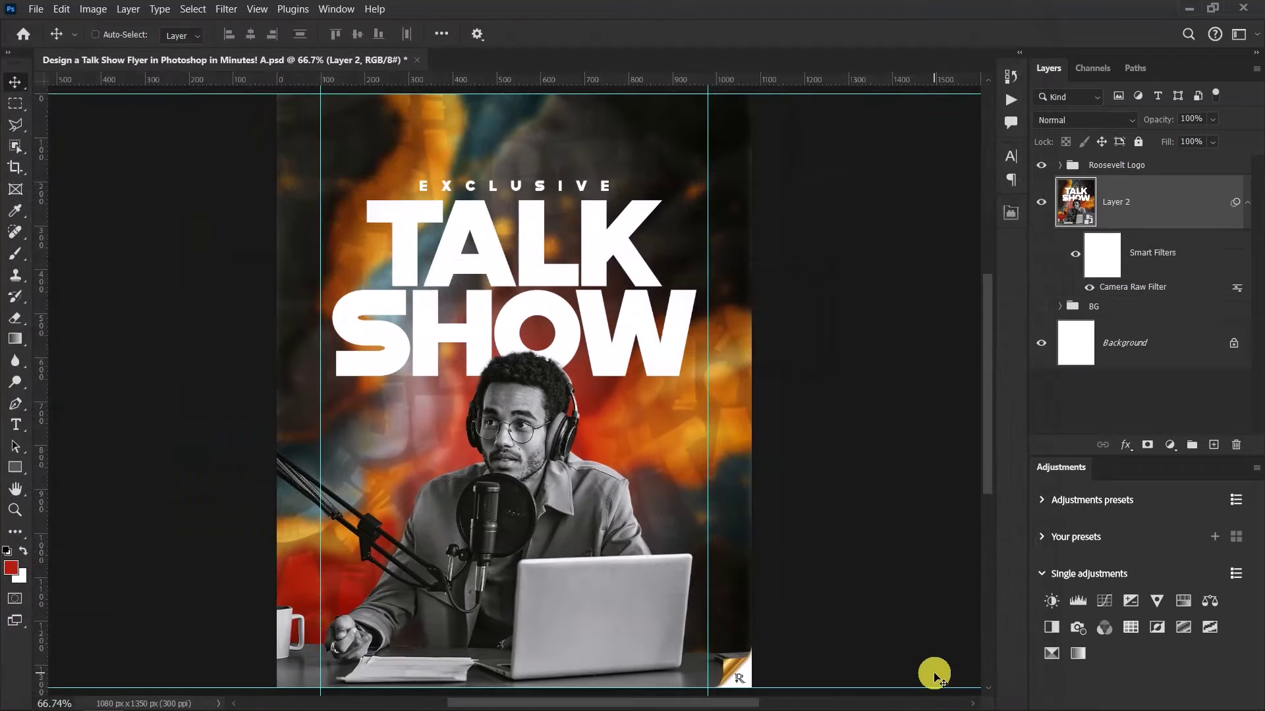
Apply Add Noise to Layer 2 at 1.5%, Uniform, Monochromatic
left_click(1247, 202)
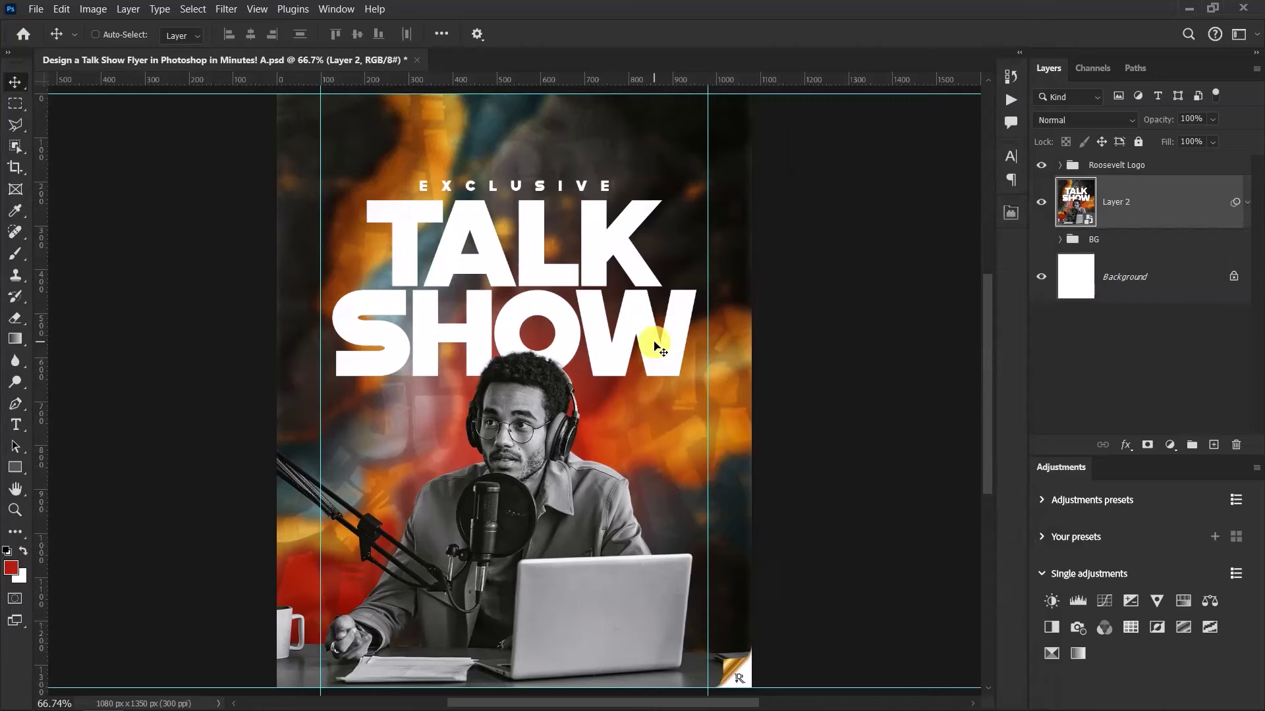
left_click(222, 8)
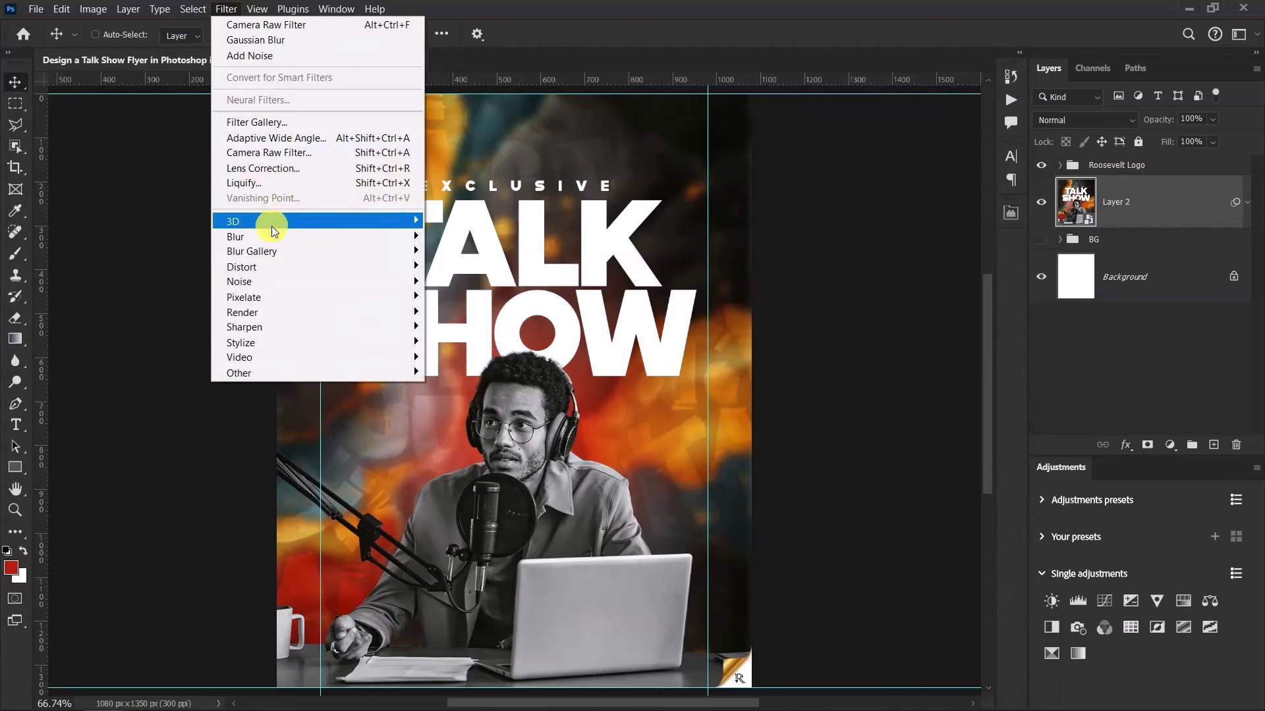
mouse_move(274, 280)
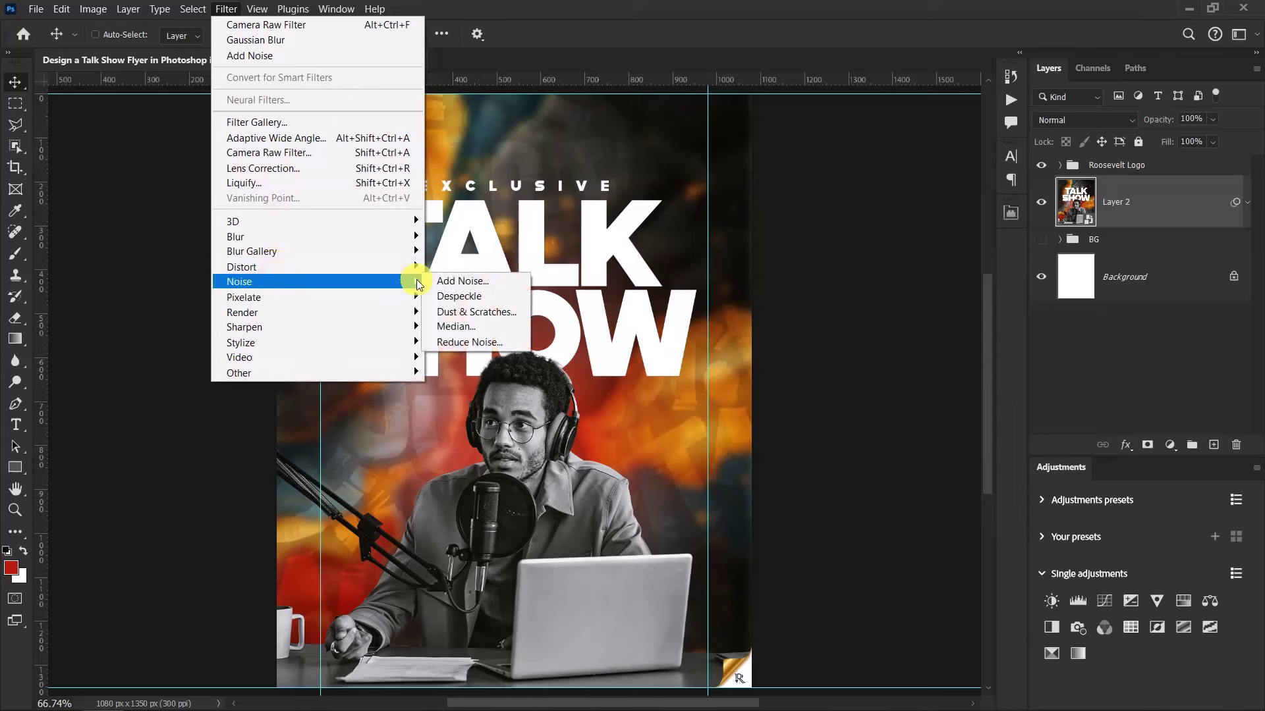
left_click(480, 281)
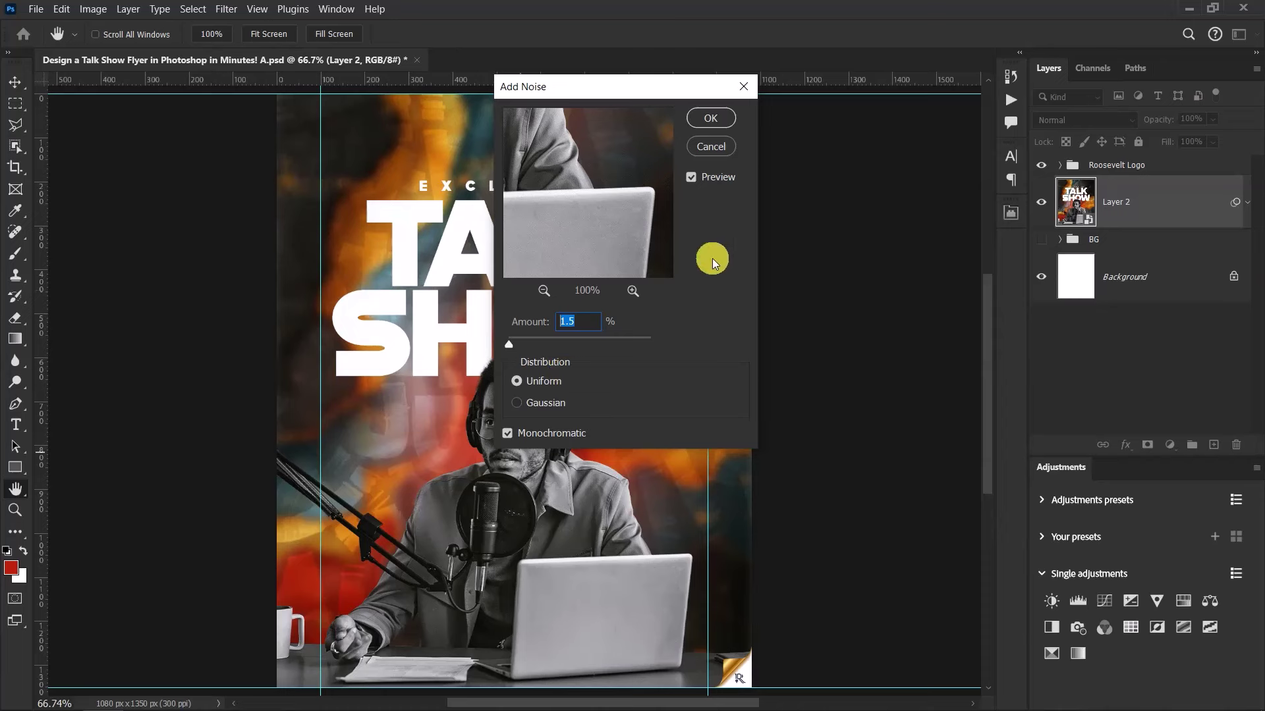
left_click(710, 119)
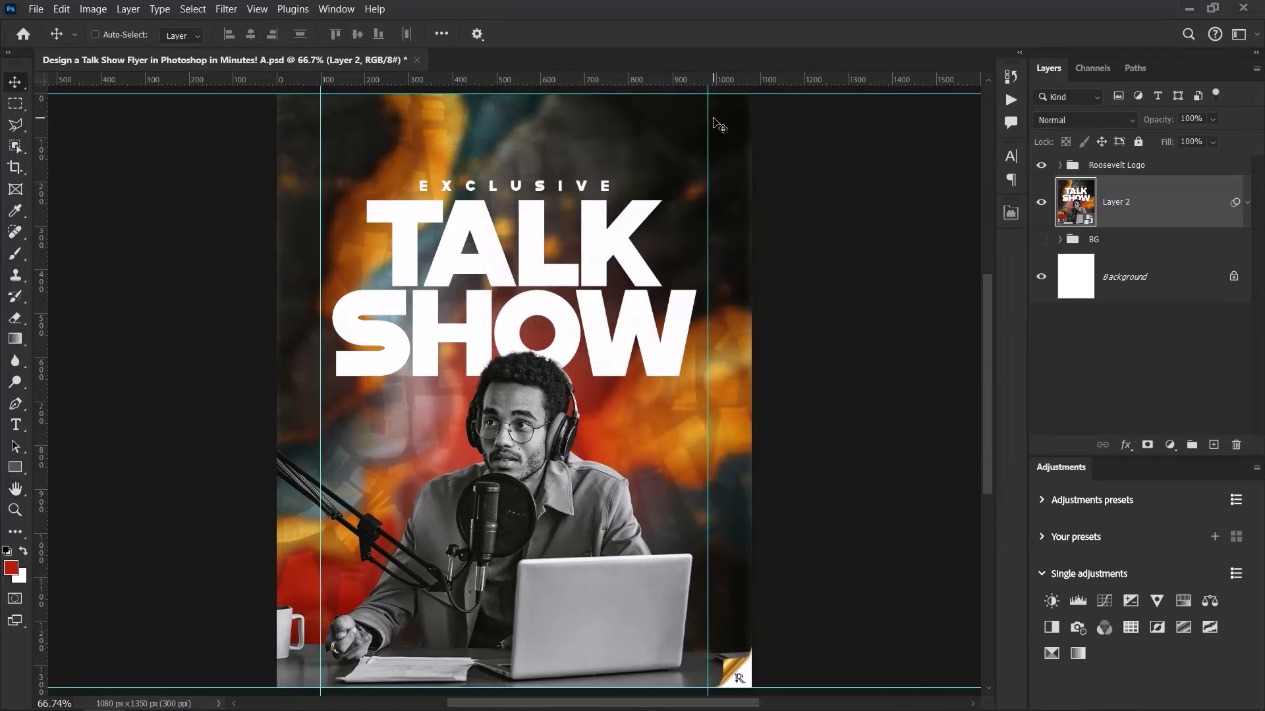
Switch to the Move tool and fit the whole flyer in the window
key("v")
scroll(659, 231, "up", 5)
scroll(697, 270, "down", 1)
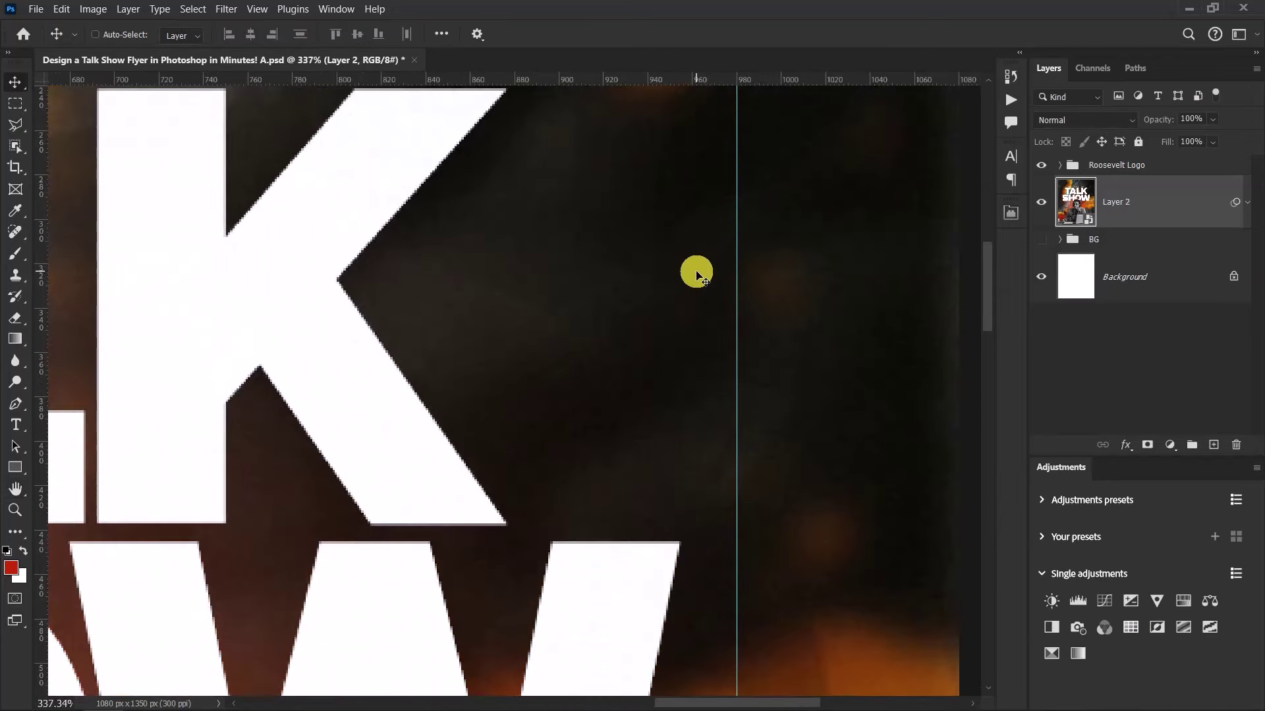
scroll(630, 256, "down", 1)
scroll(631, 255, "down", 5)
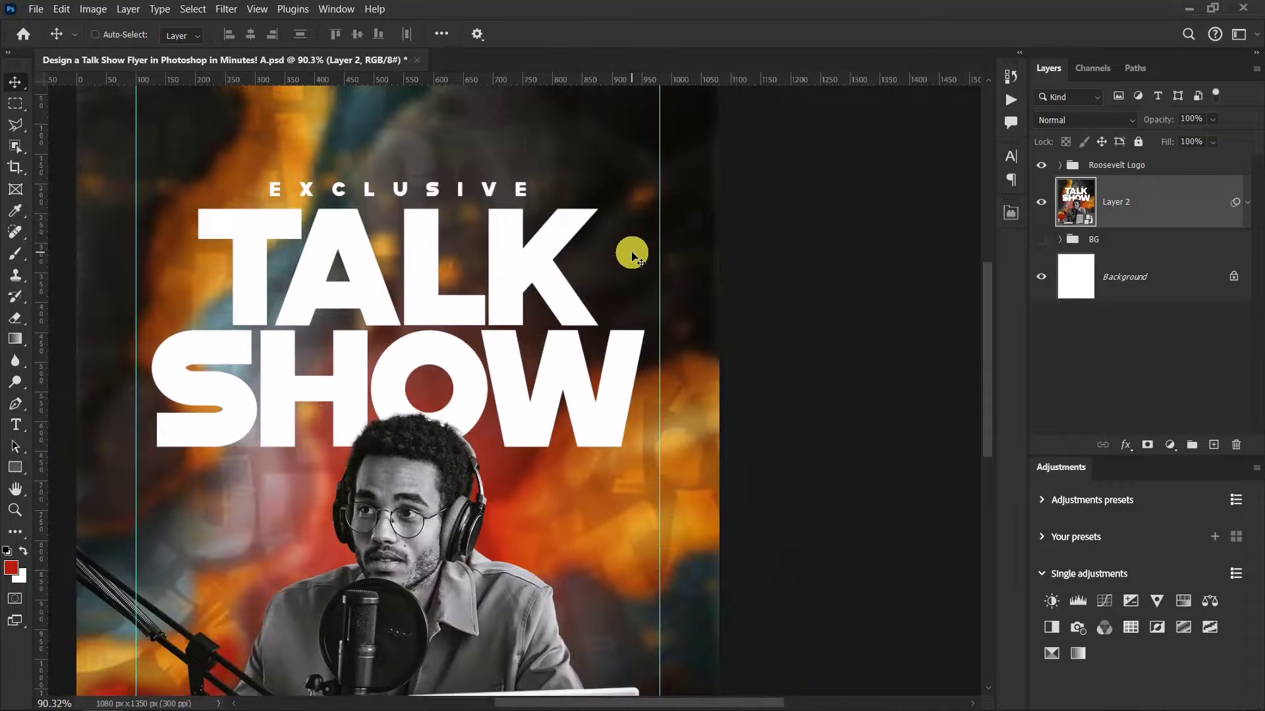
key("ctrl+0")
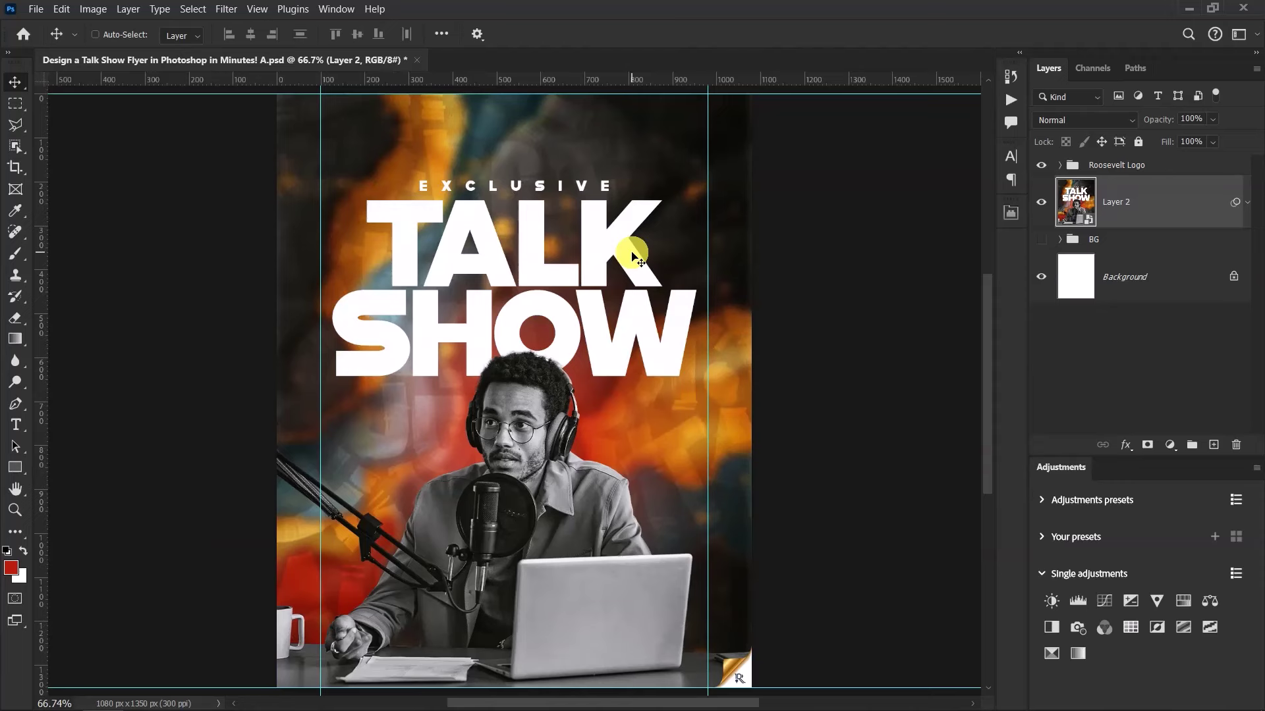
Hide the BG group, group it with Layer 2, and name the new group BG
left_click(1041, 239)
left_click(1132, 241)
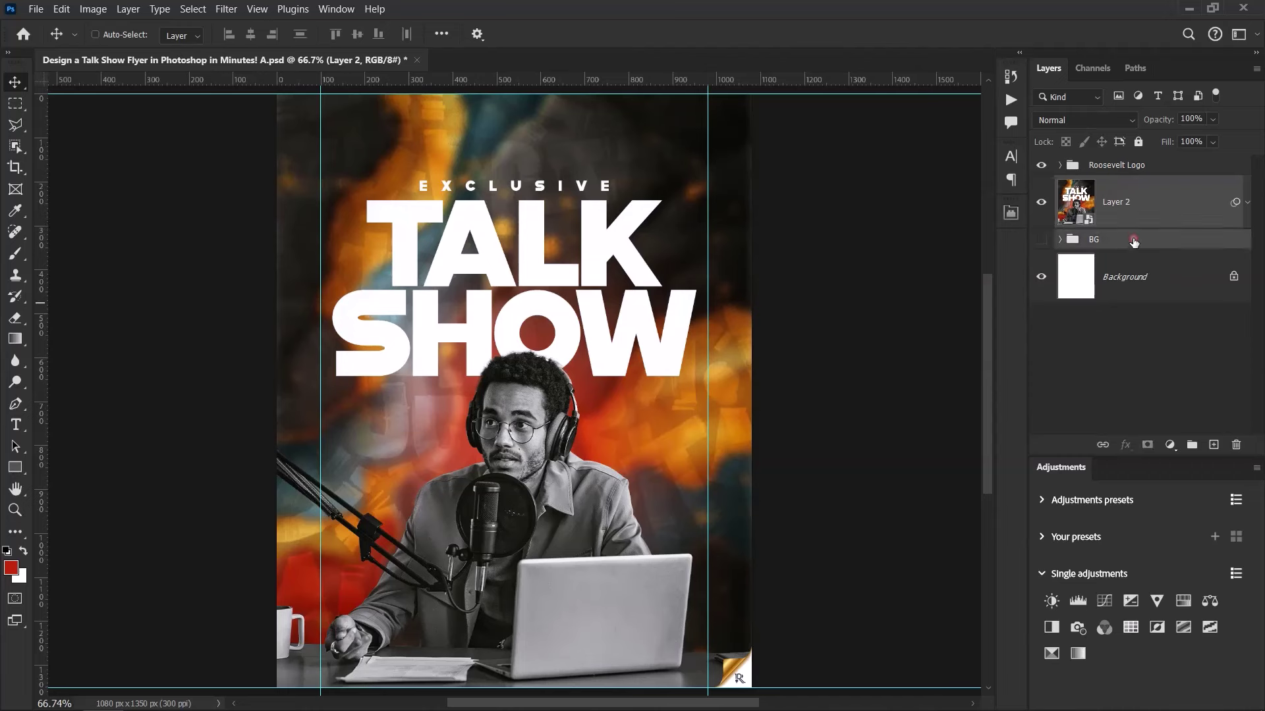
key("ctrl+g")
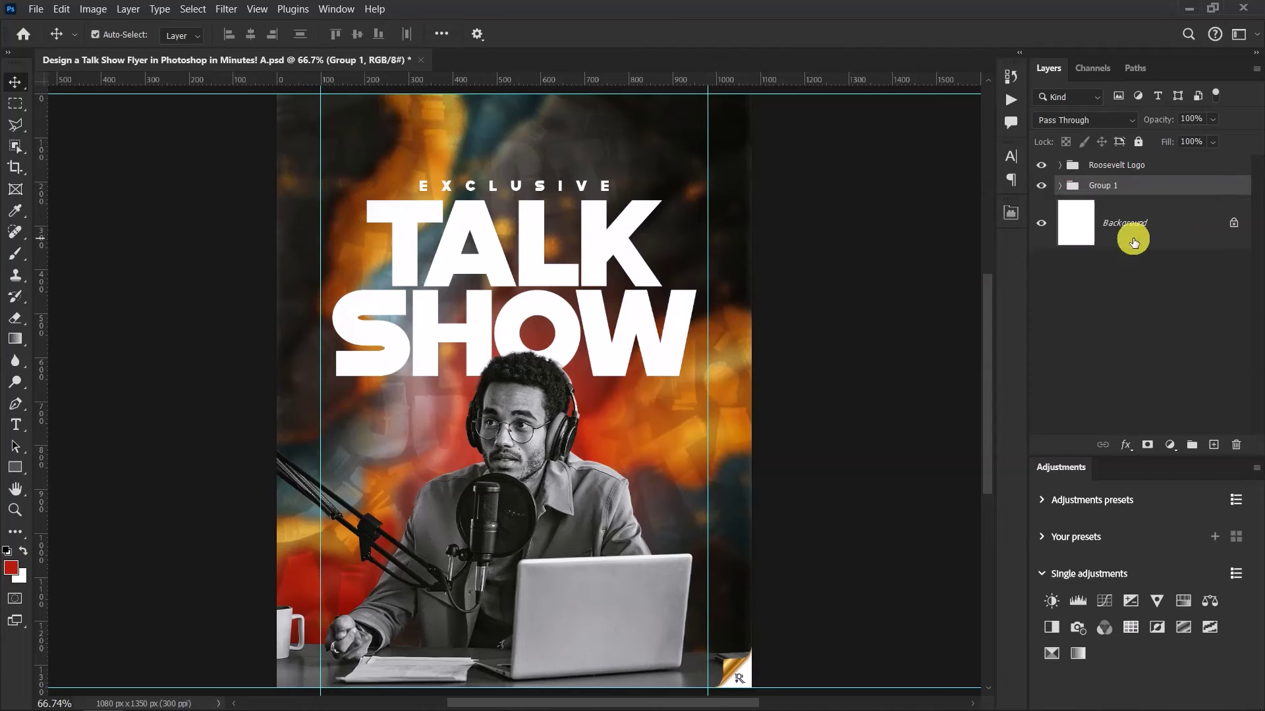
left_click(1110, 187)
type("BG")
left_click(1185, 190)
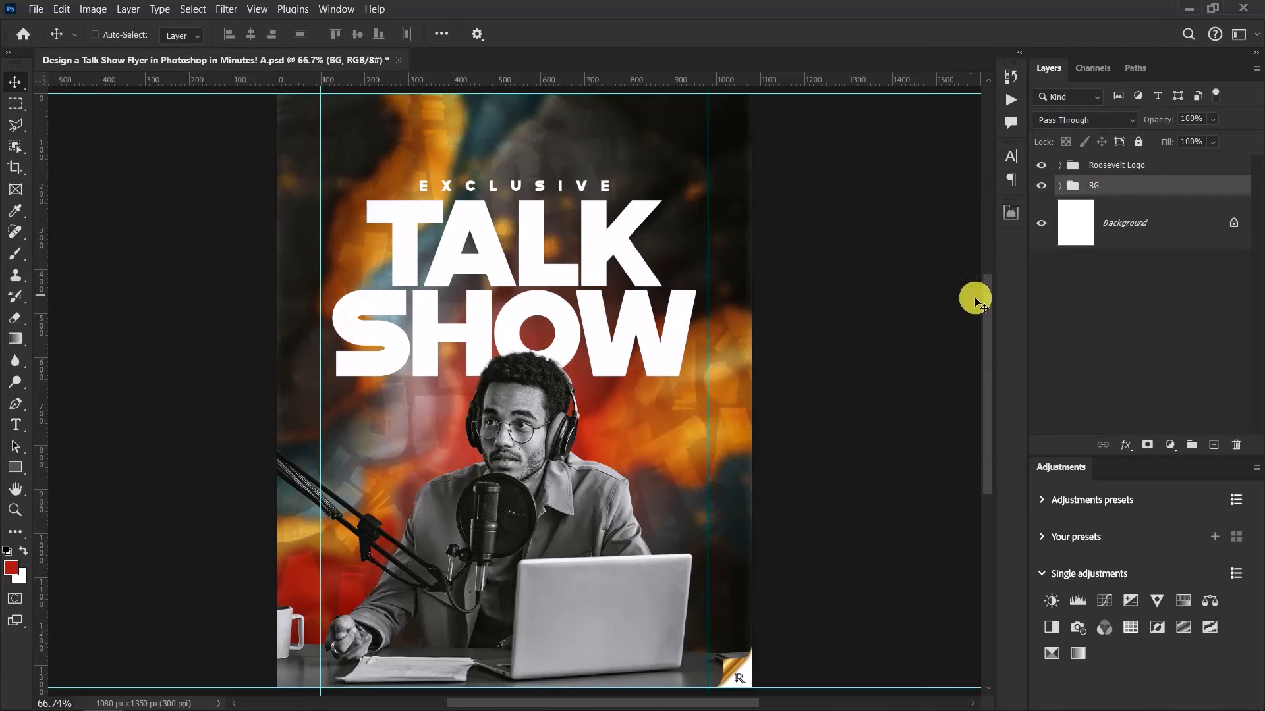
Place the Roosevelt logo file, scale it to about 11%, and move it to the flyer's top
key("alt+Tab")
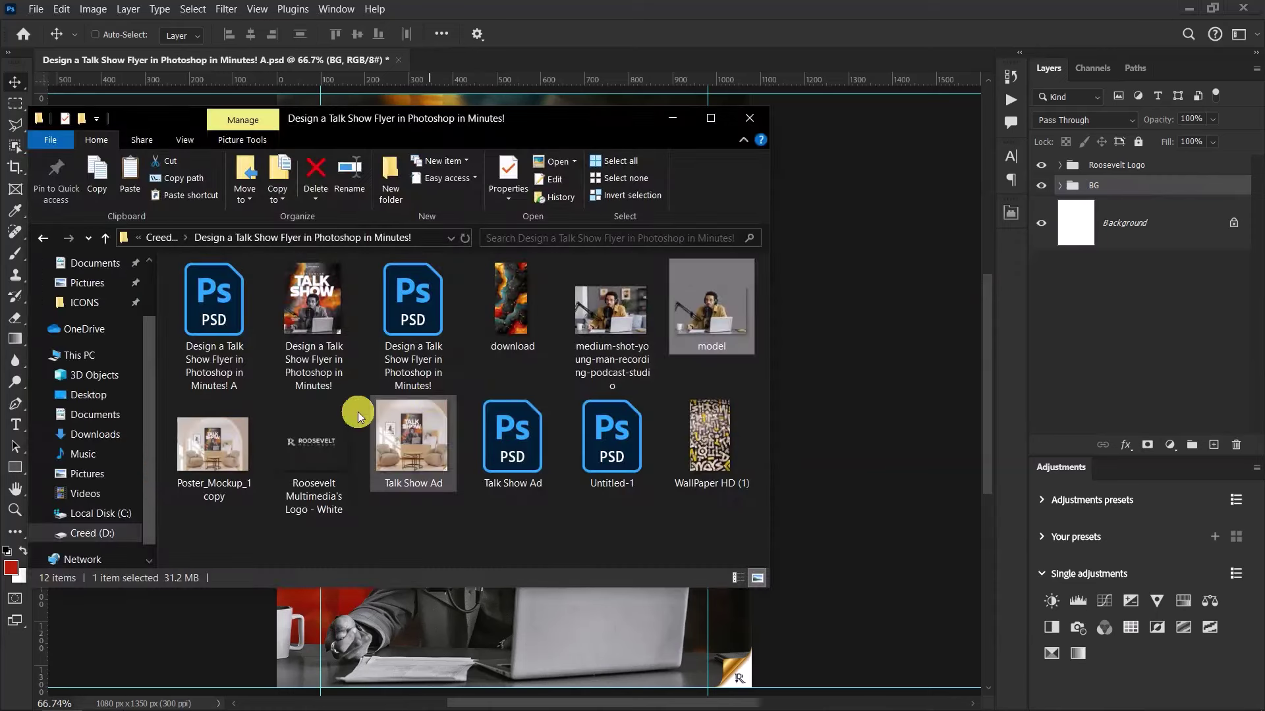
left_click_drag(318, 433, 895, 260)
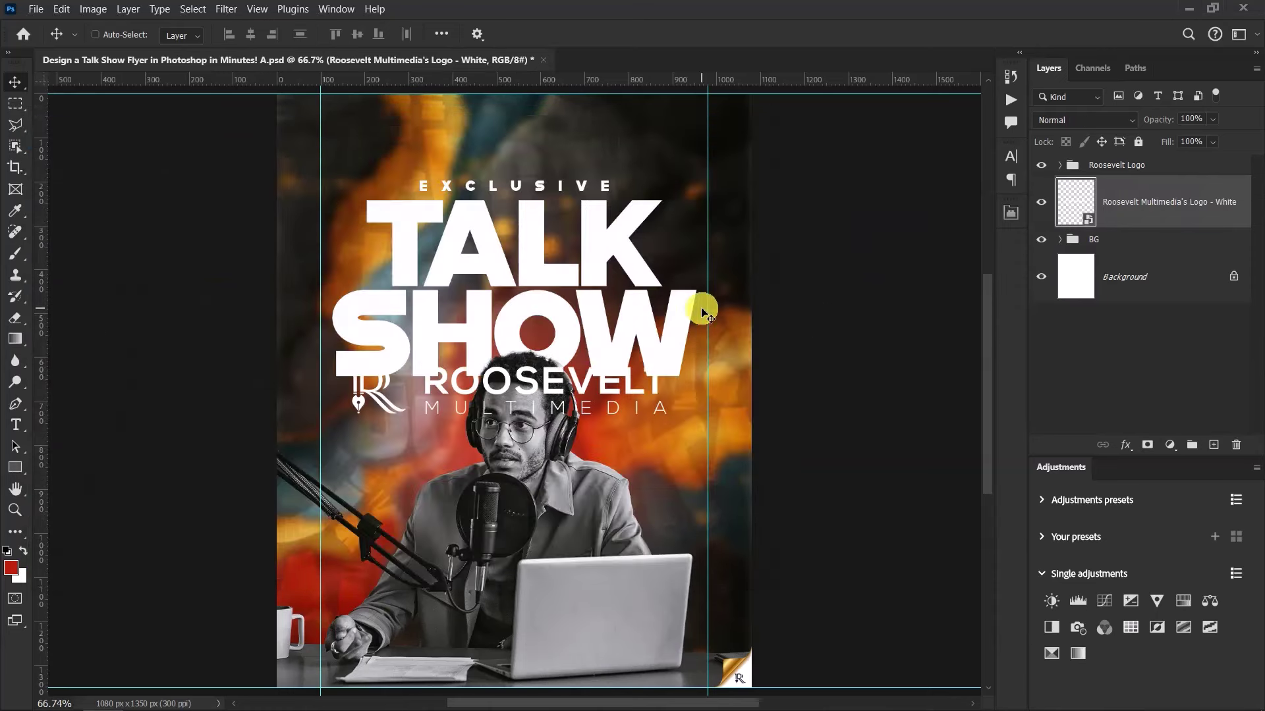
key("ctrl+t")
left_click_drag(755, 201, 604, 283)
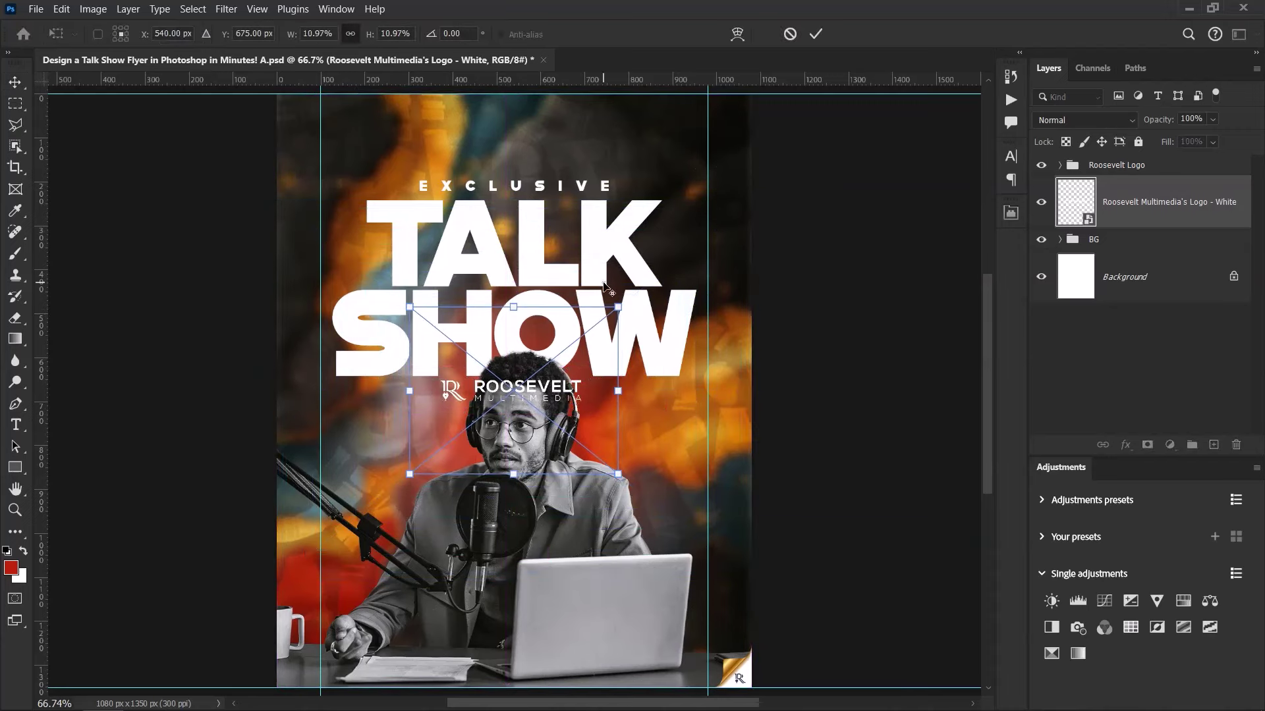
left_click_drag(522, 375, 506, 130)
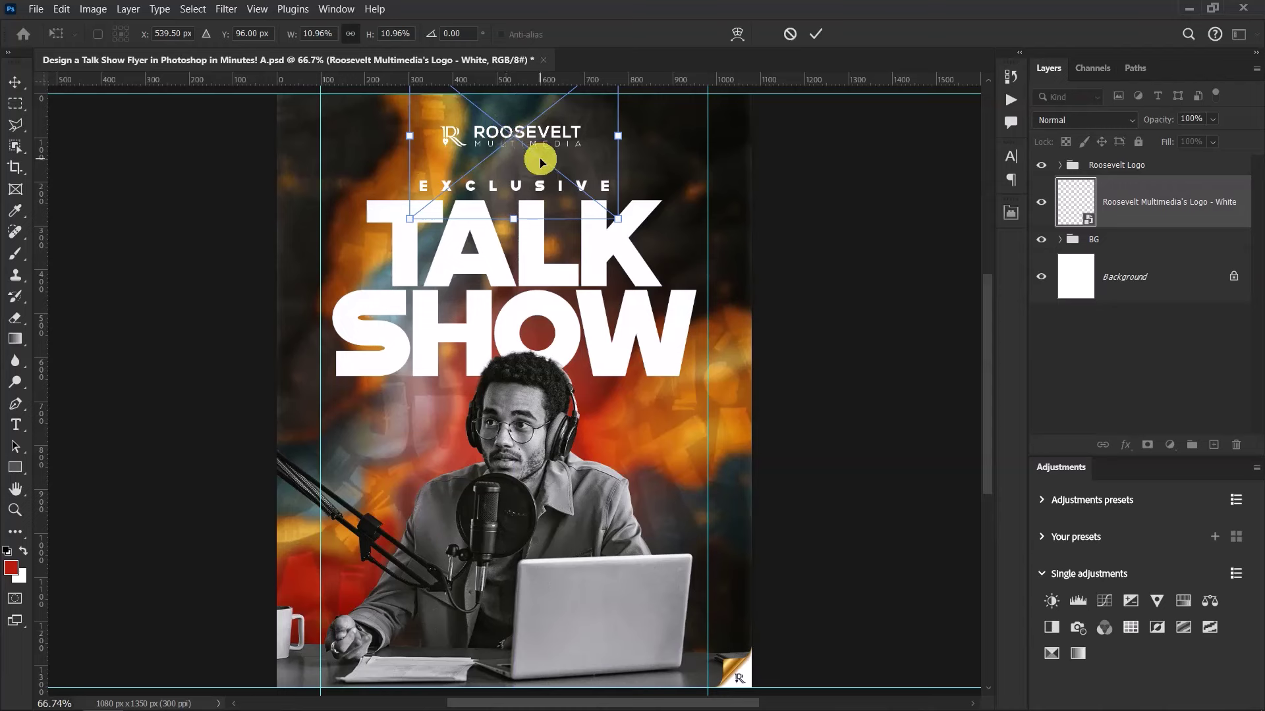
left_click(816, 33)
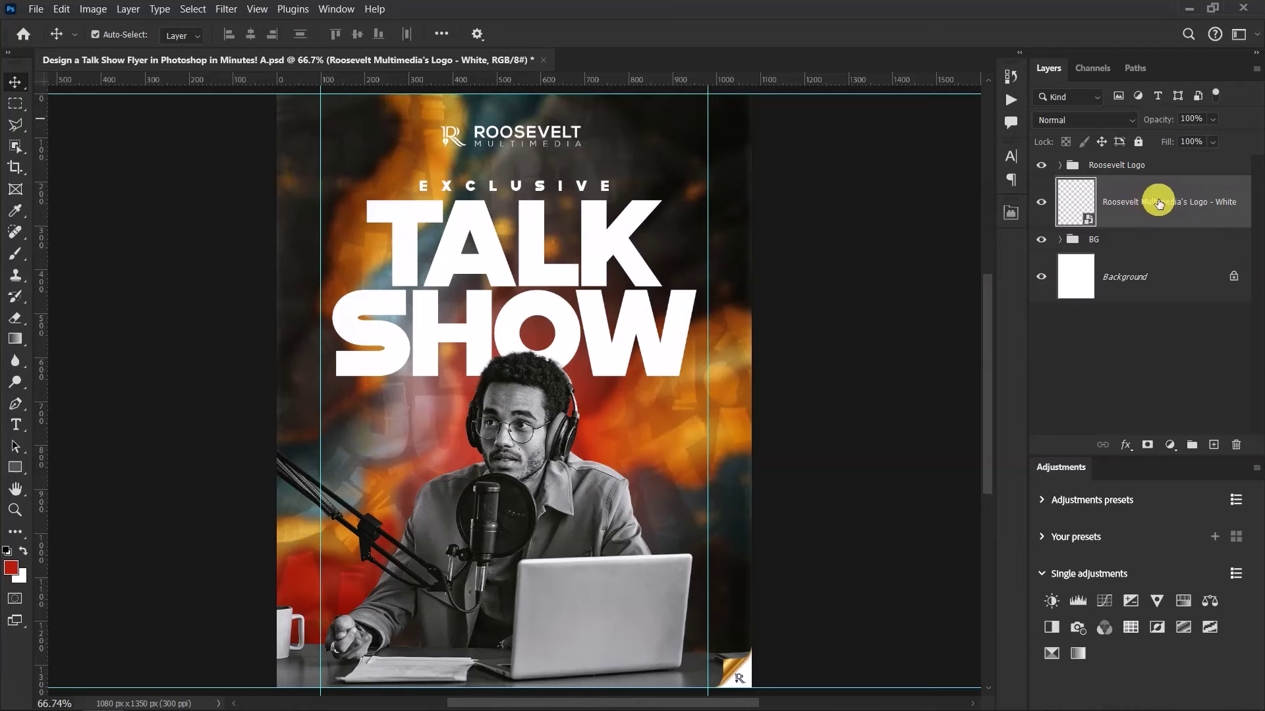
Put the logo layer into a new group named Logo and collapse it
key("ctrl+g")
double_click(1106, 185)
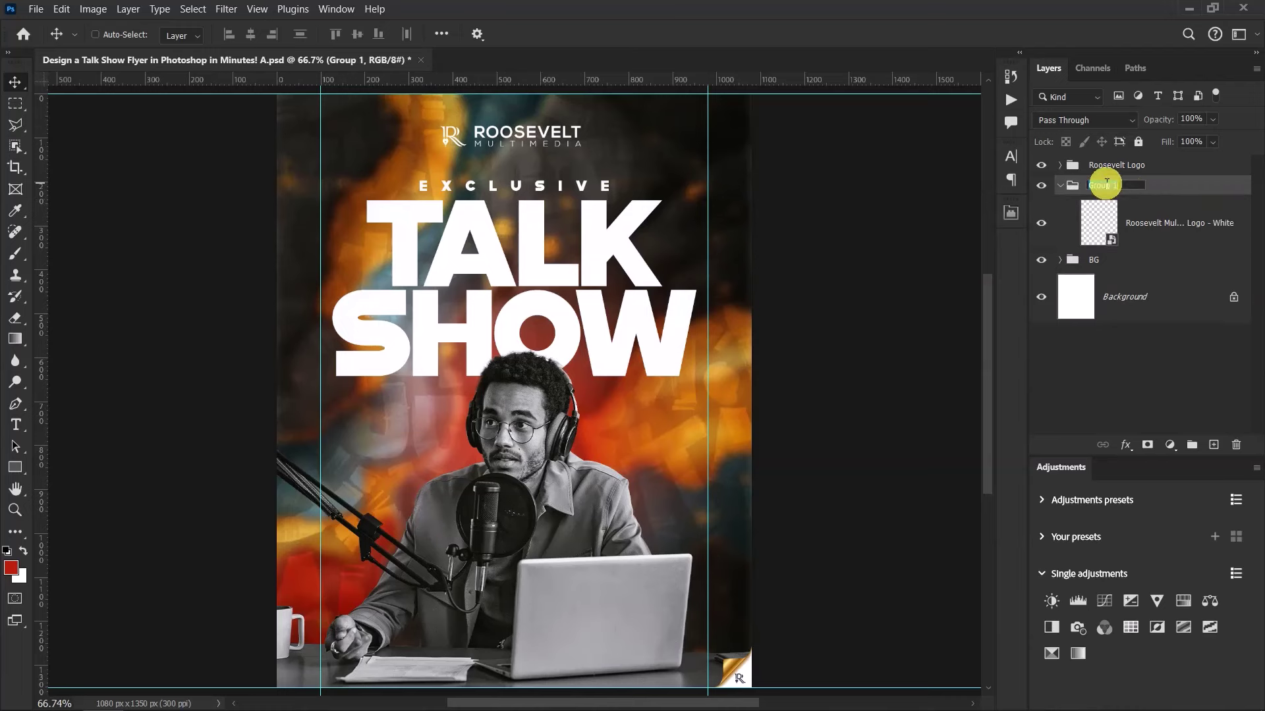
type("Logo")
key("Return")
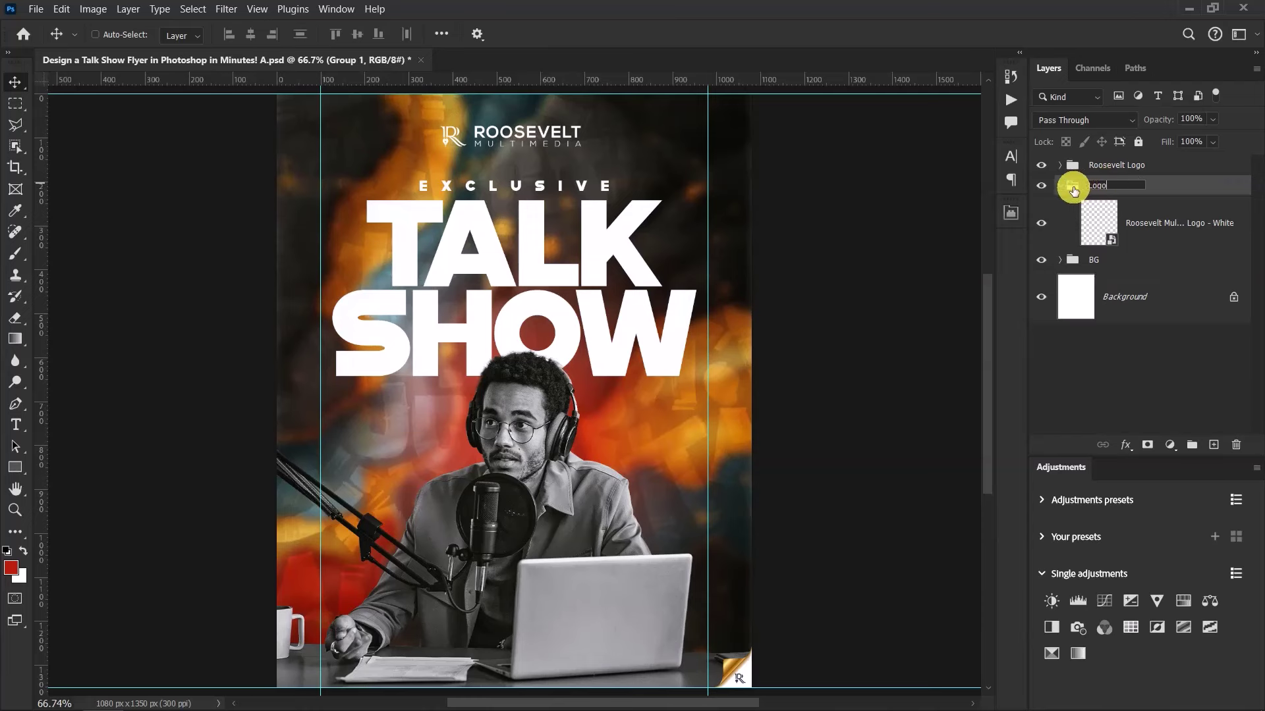
left_click(1058, 186)
Toggle the Logo and BG groups' visibility to compare, then select the BG group
left_click(1042, 186)
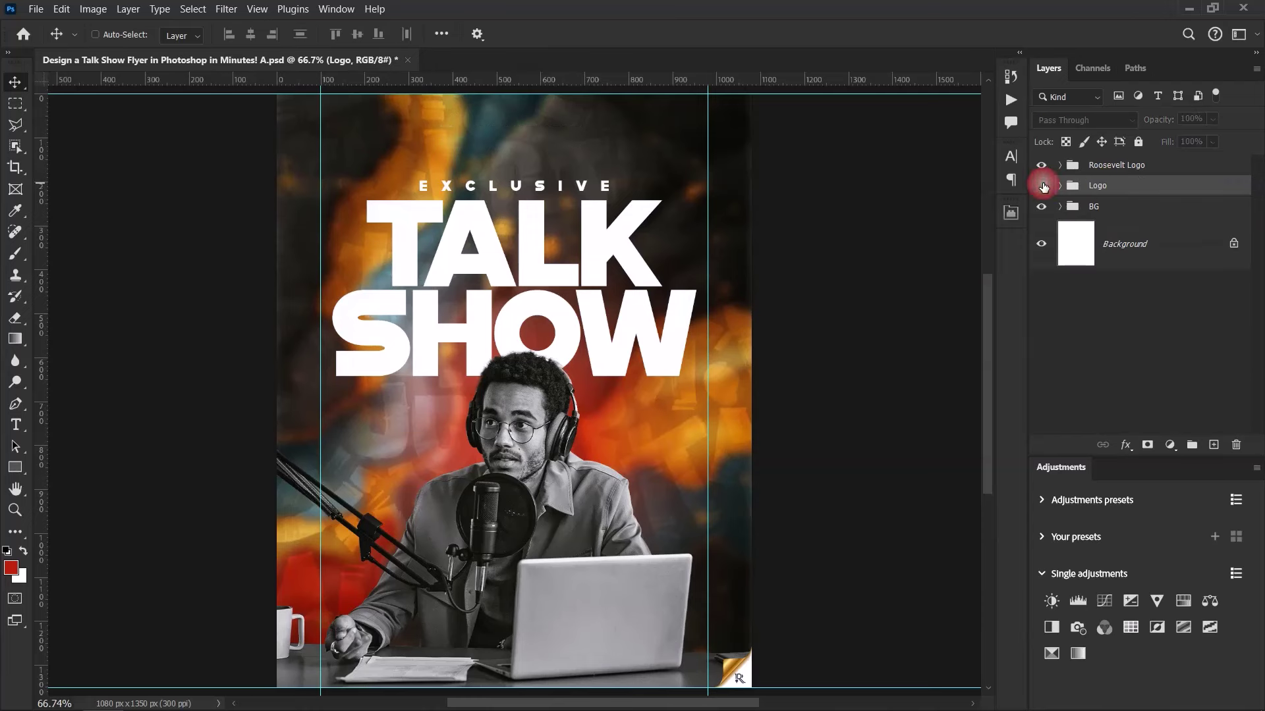
left_click(1041, 186)
left_click(1041, 208)
left_click(1041, 208)
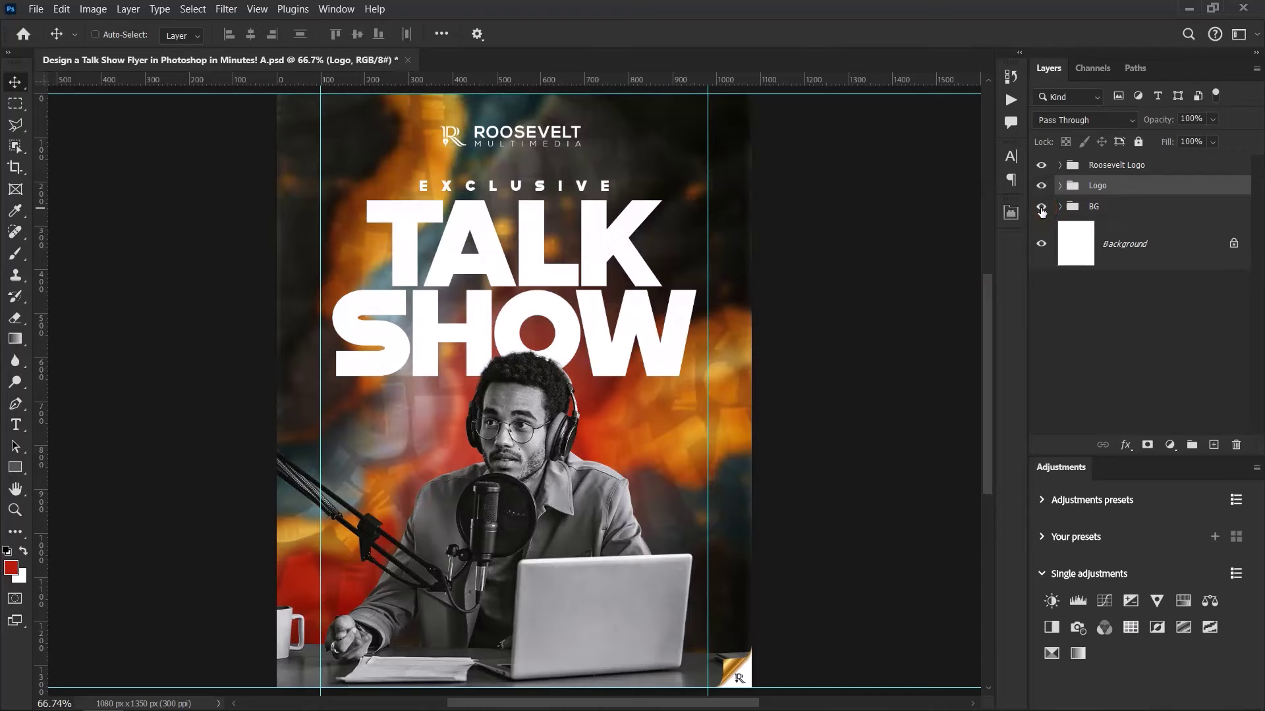
left_click(1121, 208)
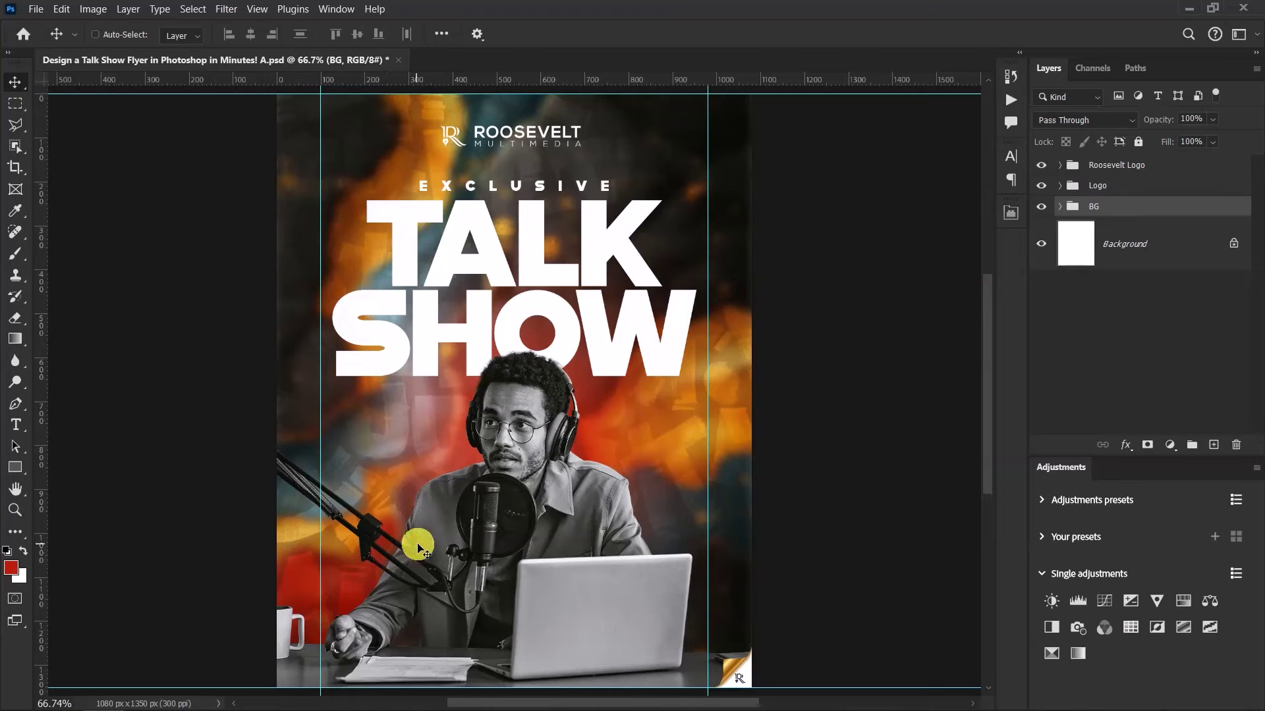
left_click(14, 425)
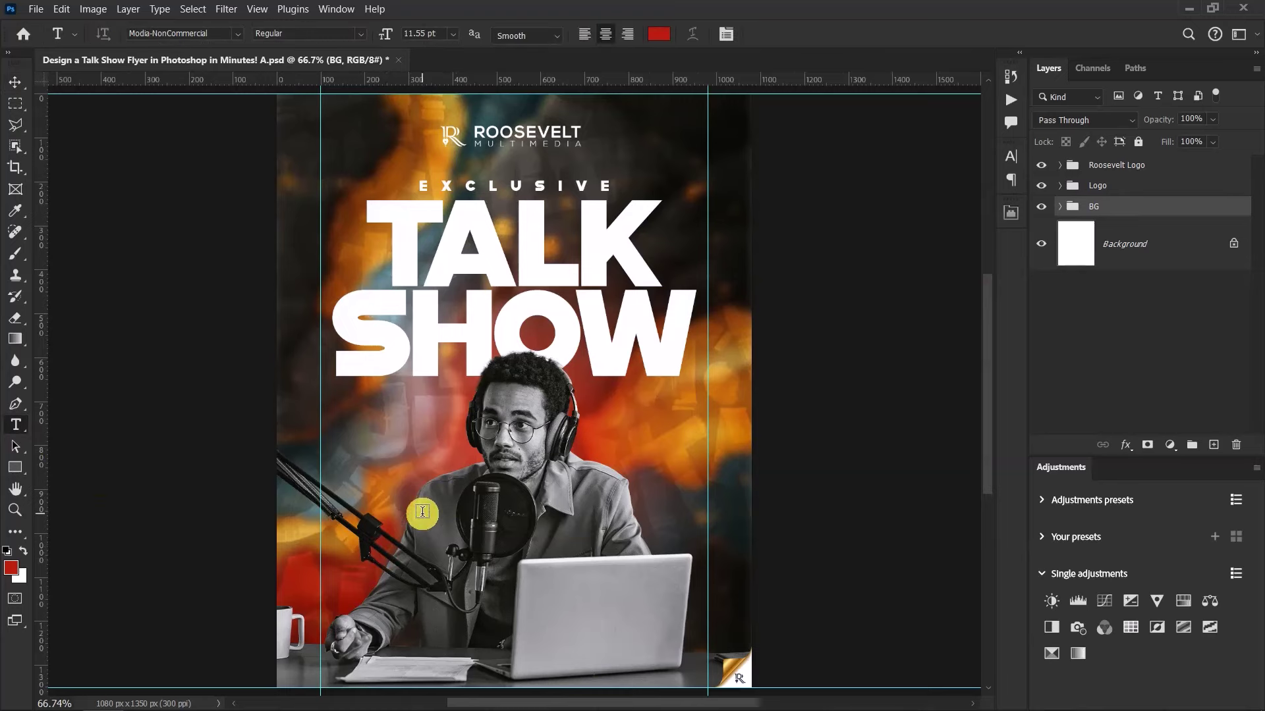
Add a two-line credit by the mic arm reading 'BY:' and the host's name
left_click_drag(418, 511, 808, 408)
scroll(982, 353, "down", 5)
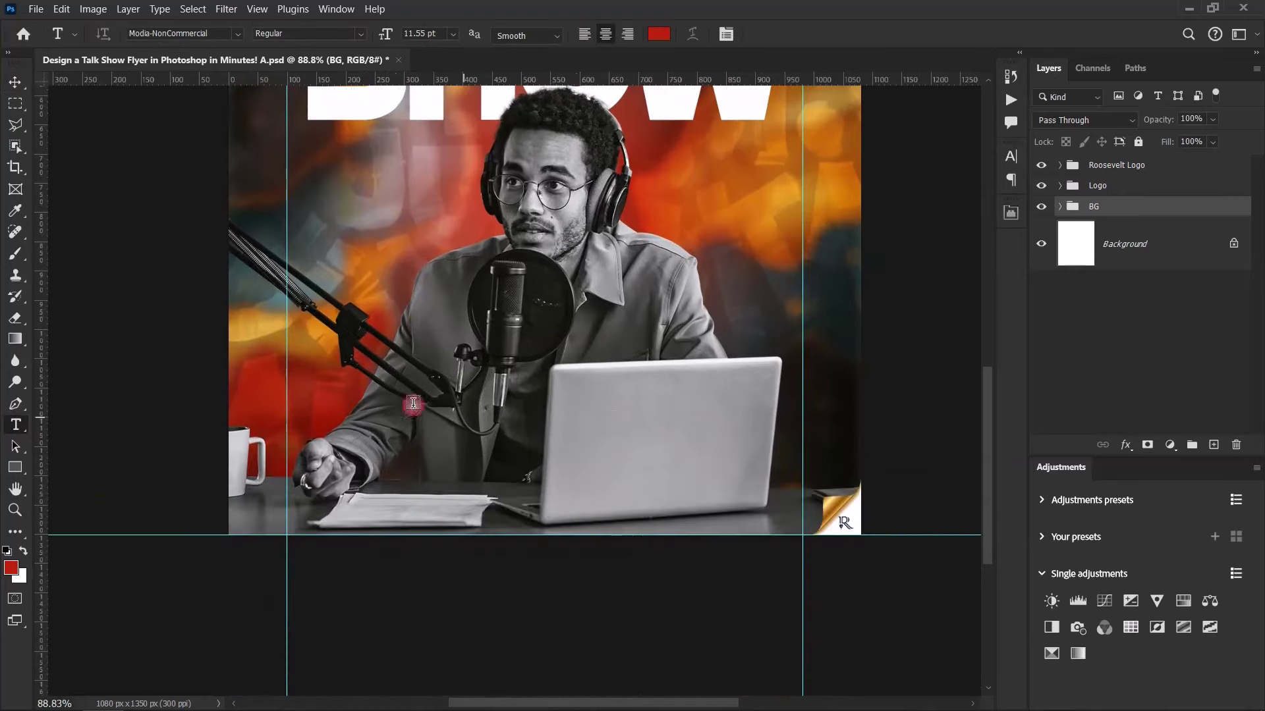
left_click_drag(389, 333, 402, 330)
left_click(382, 320)
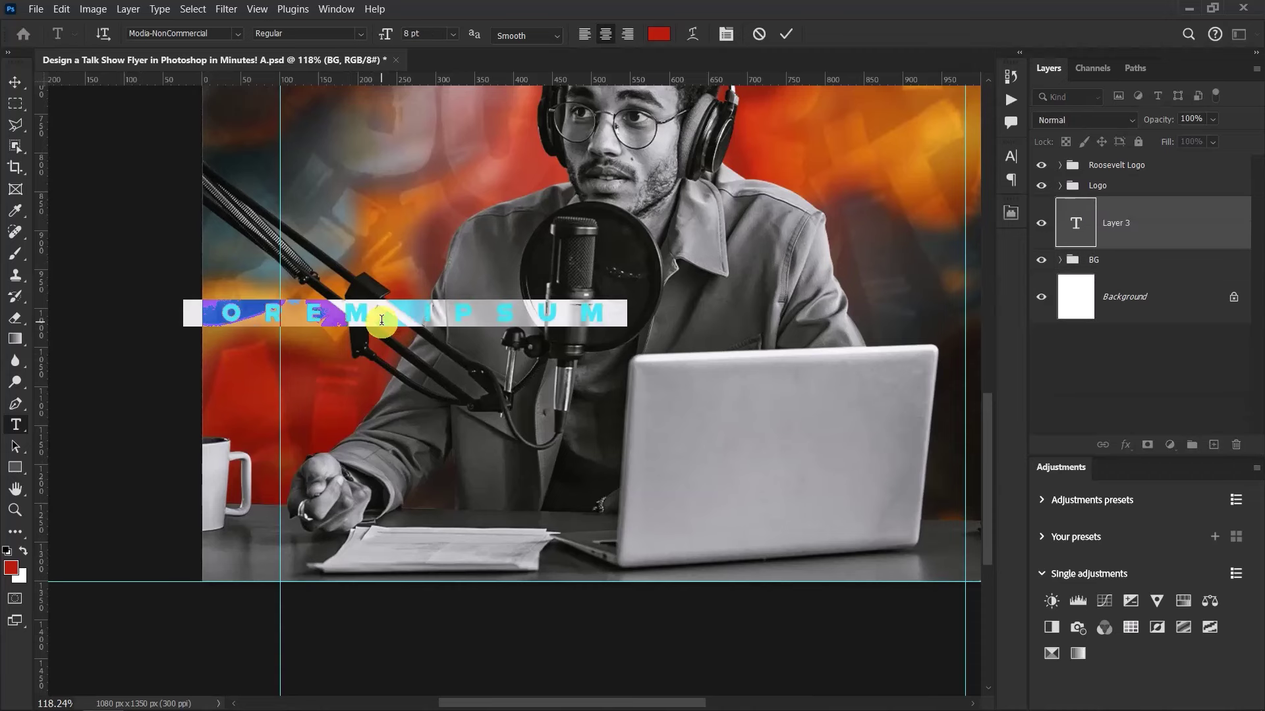
key("BackSpace")
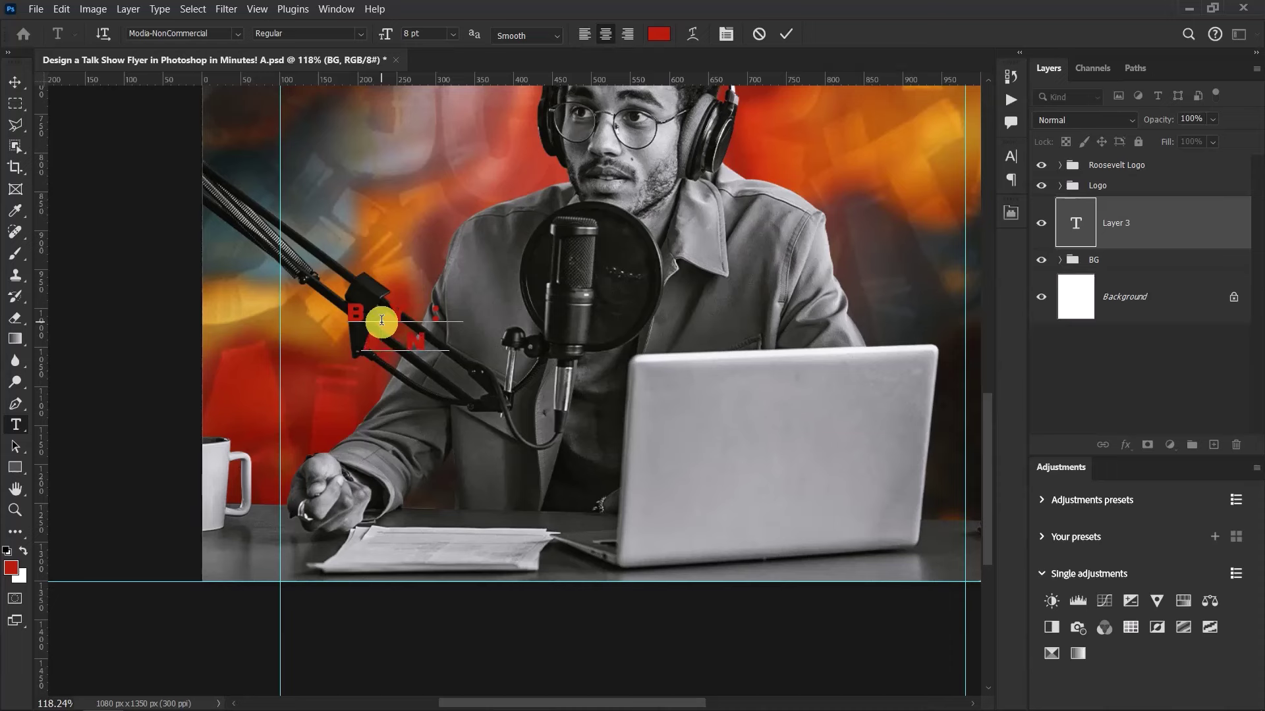
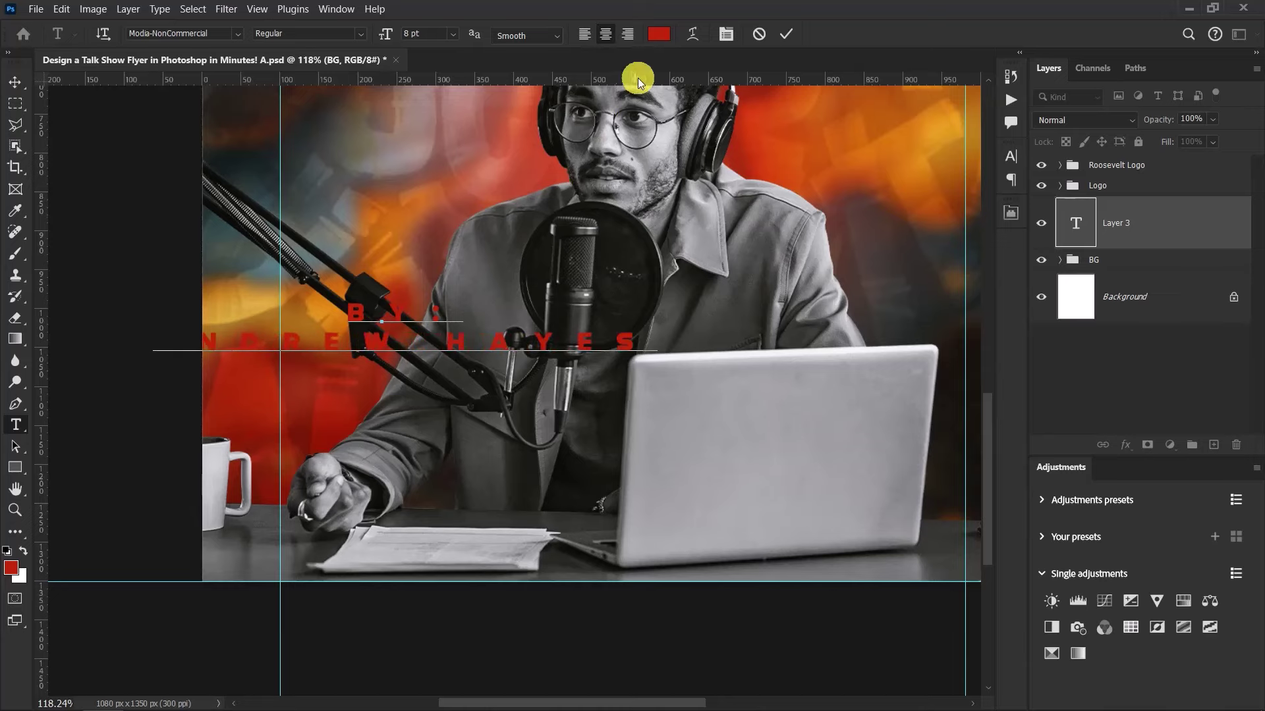
left_click(777, 37)
scroll(523, 358, "up", 3)
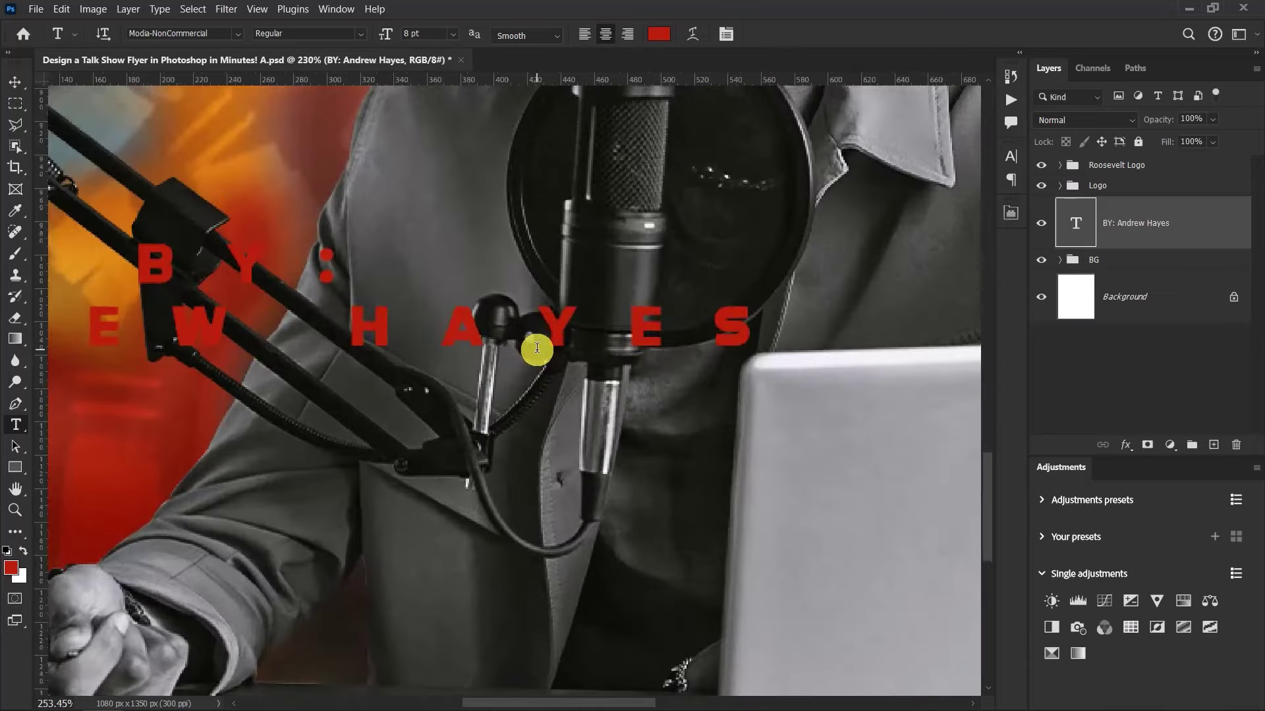
Set the byline's tracking to -50 and its font size to 9 pt
left_click(14, 83)
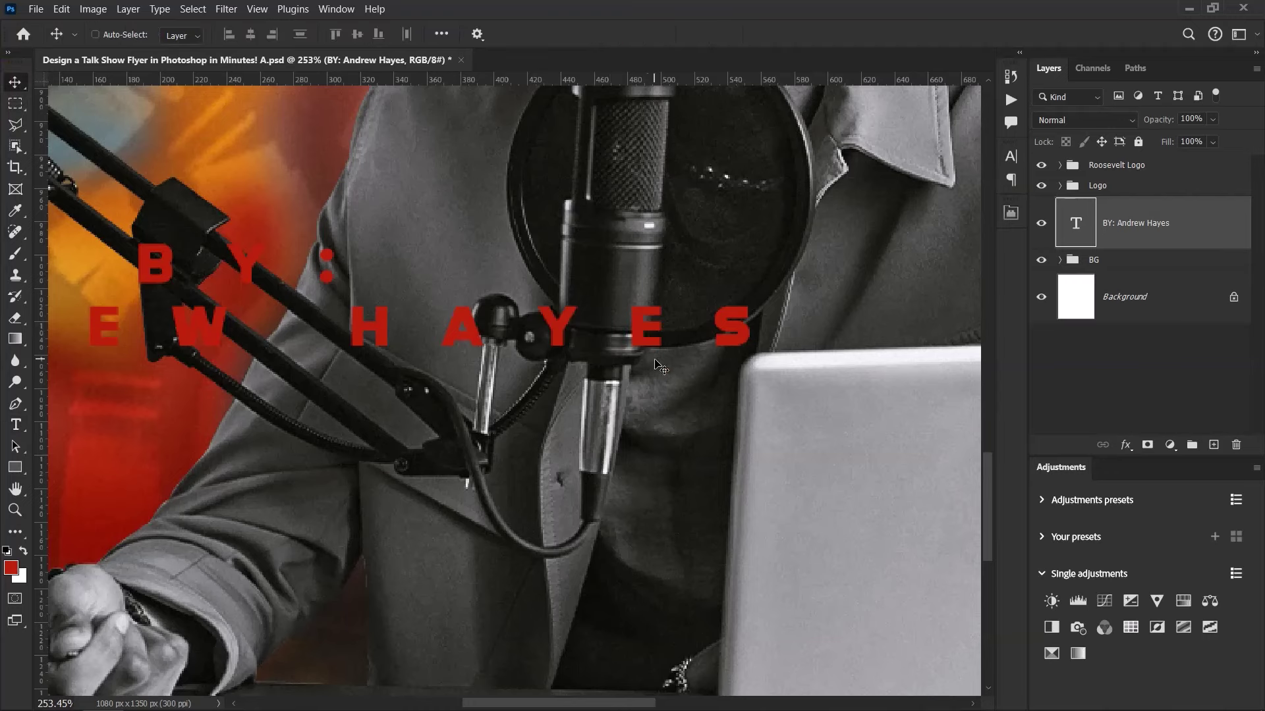
scroll(659, 359, "down", 3)
left_click(1012, 156)
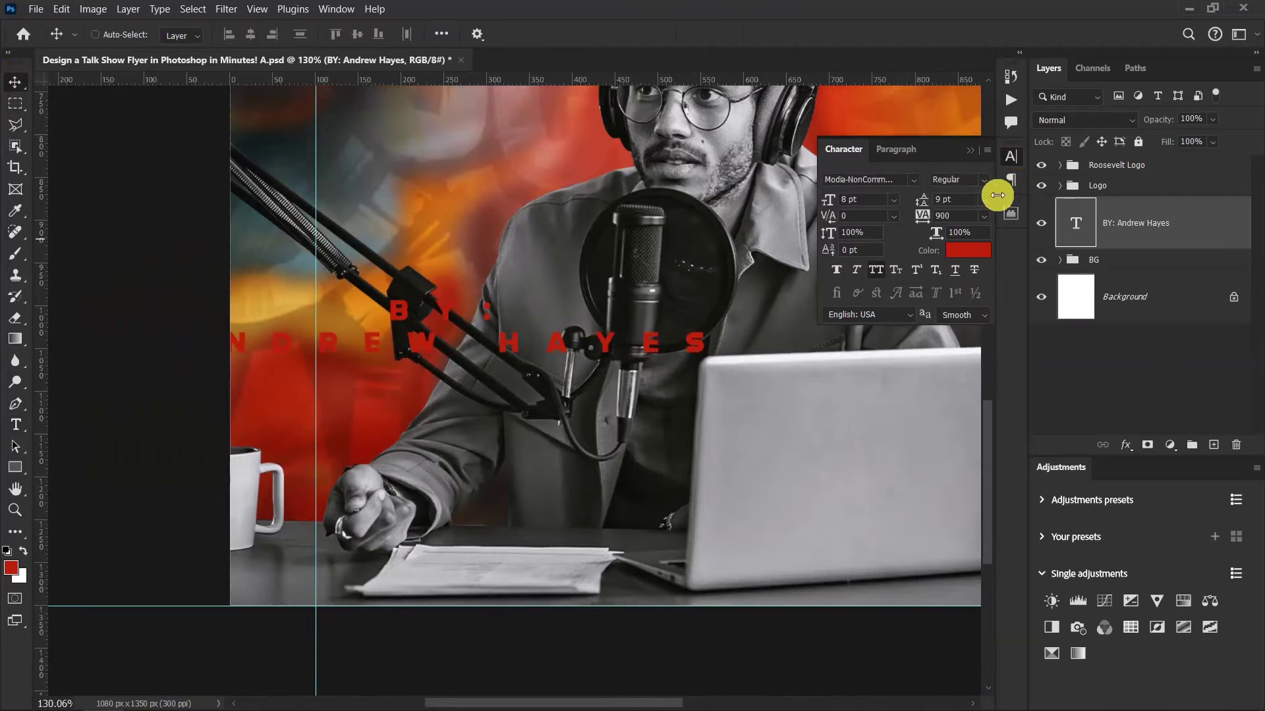
left_click(983, 216)
left_click(964, 258)
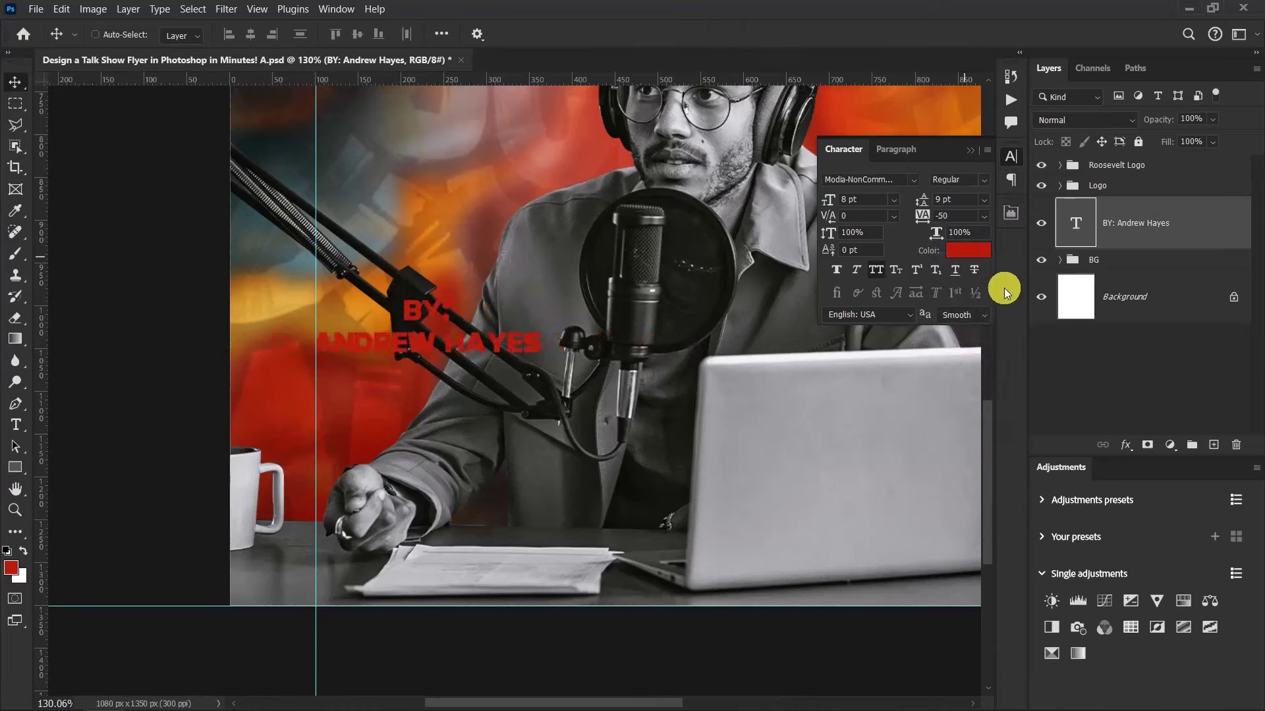
left_click(853, 199)
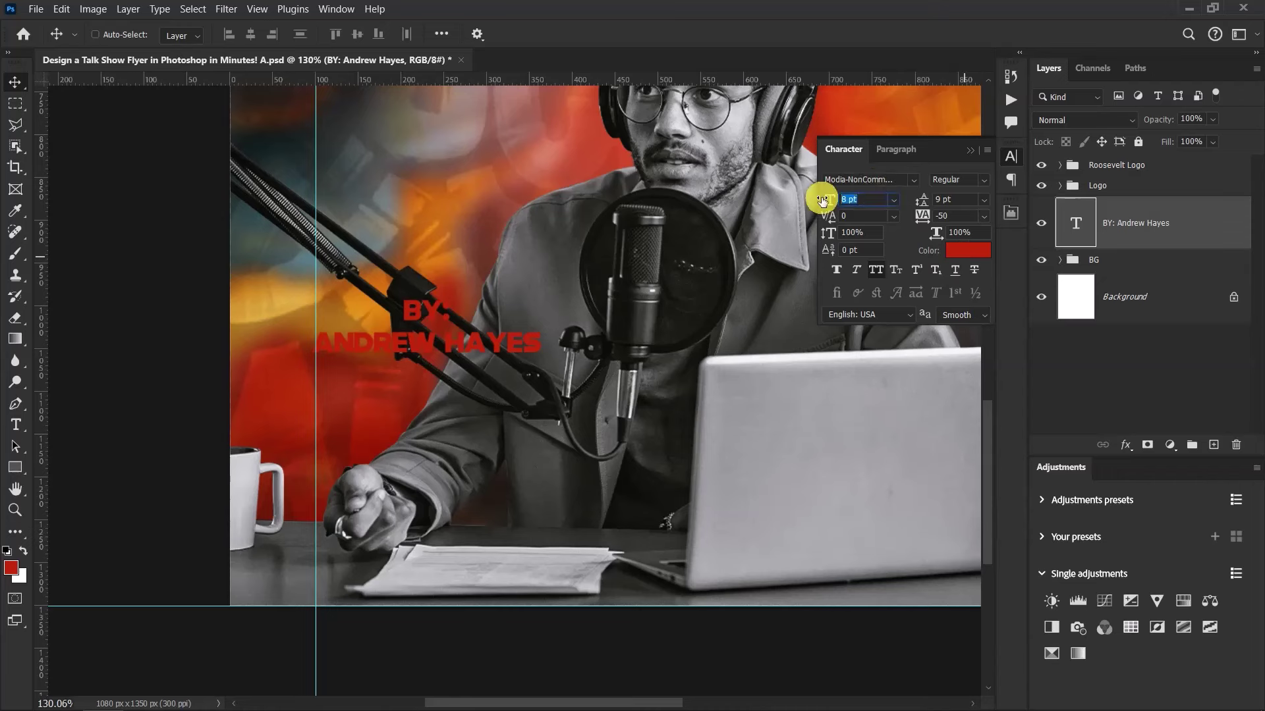
left_click_drag(822, 201, 822, 201)
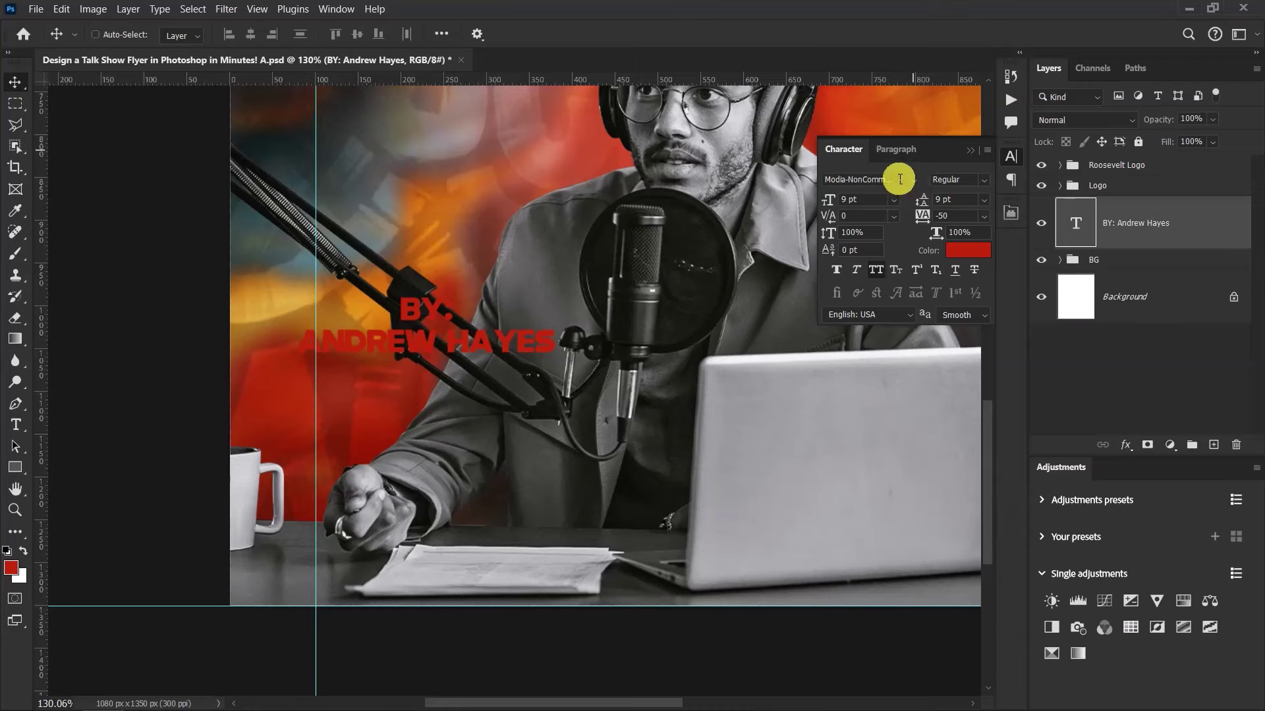
Change the byline font to Montserrat and its colour to white ffffff
left_click(899, 179)
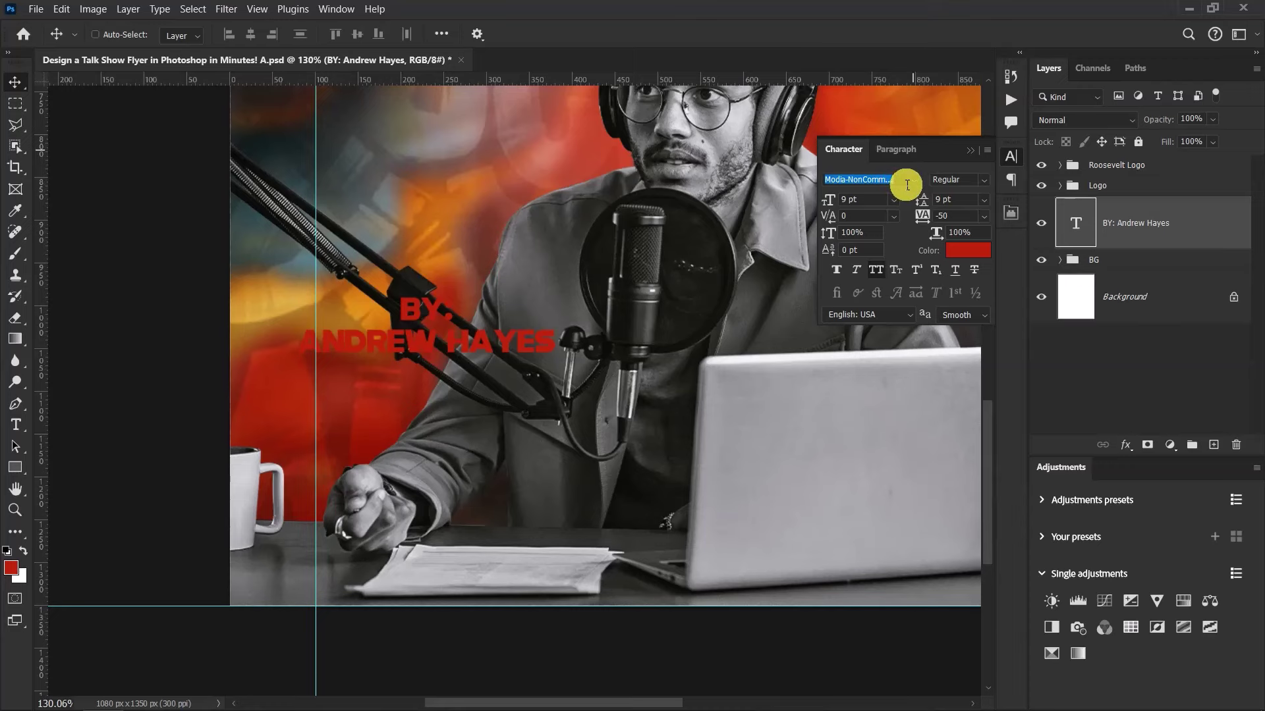
type("mo")
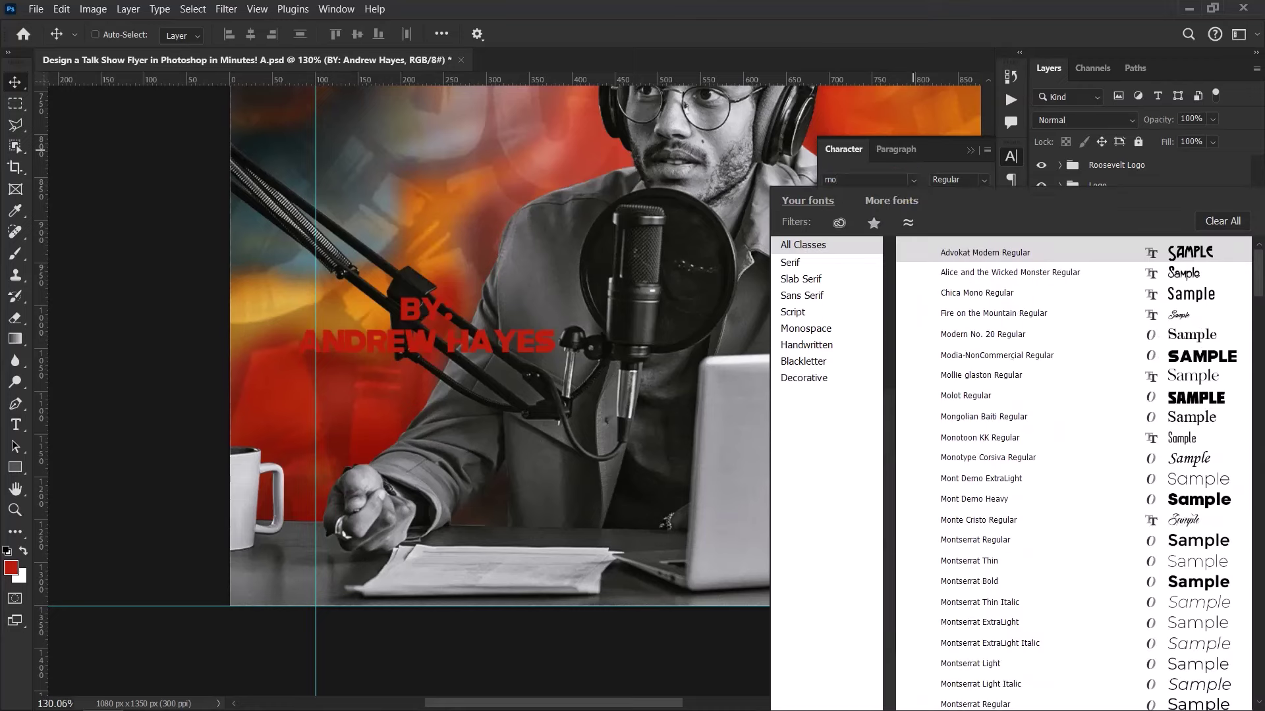
type("ntserrat")
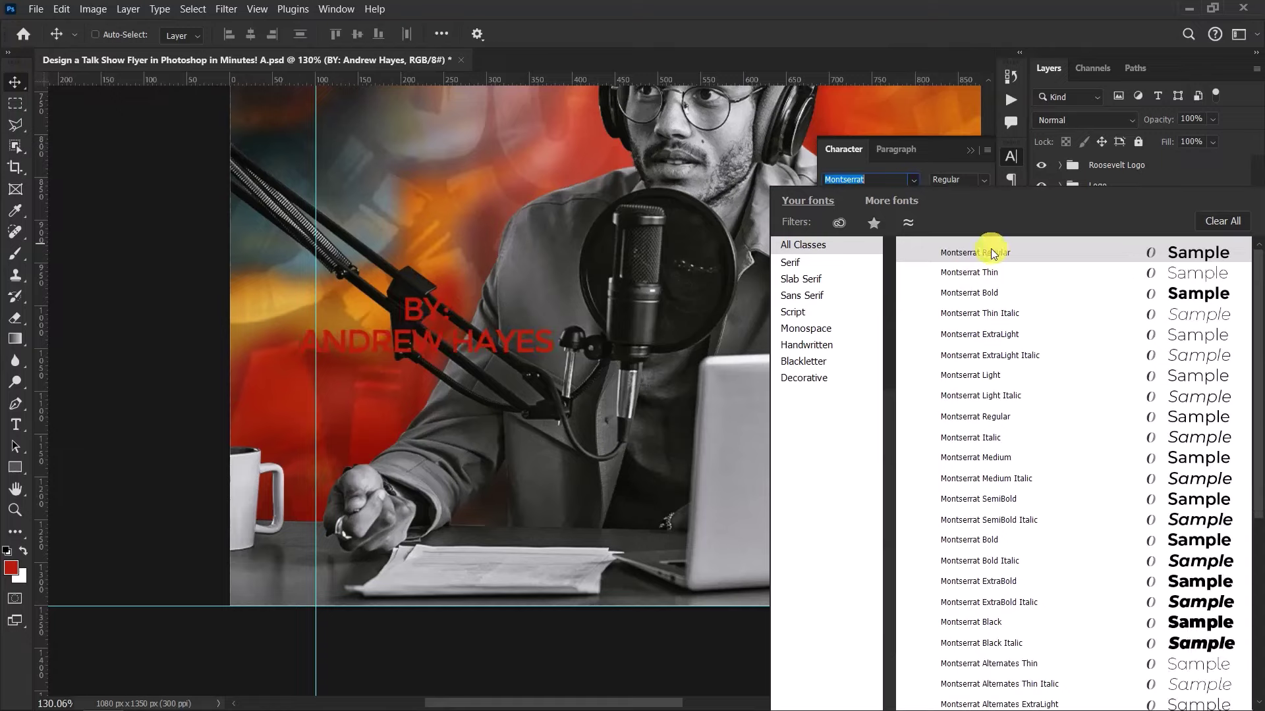
key("Return")
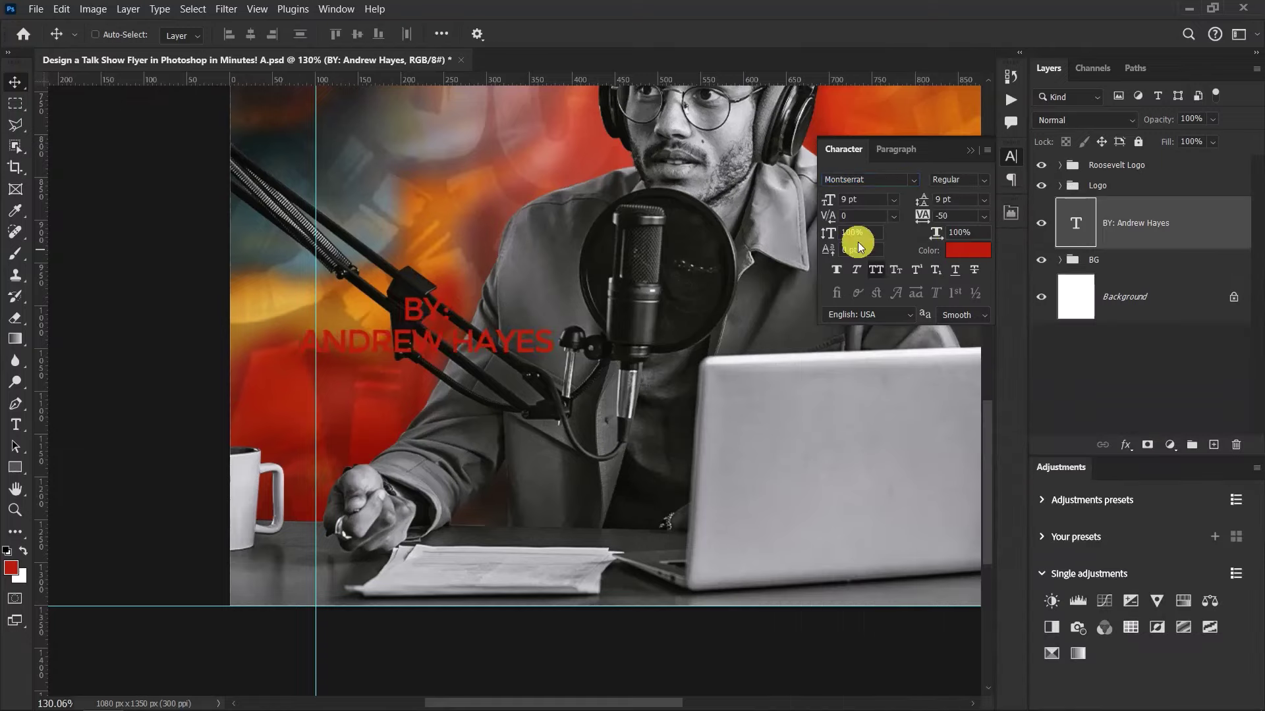
scroll(539, 329, "up", 3)
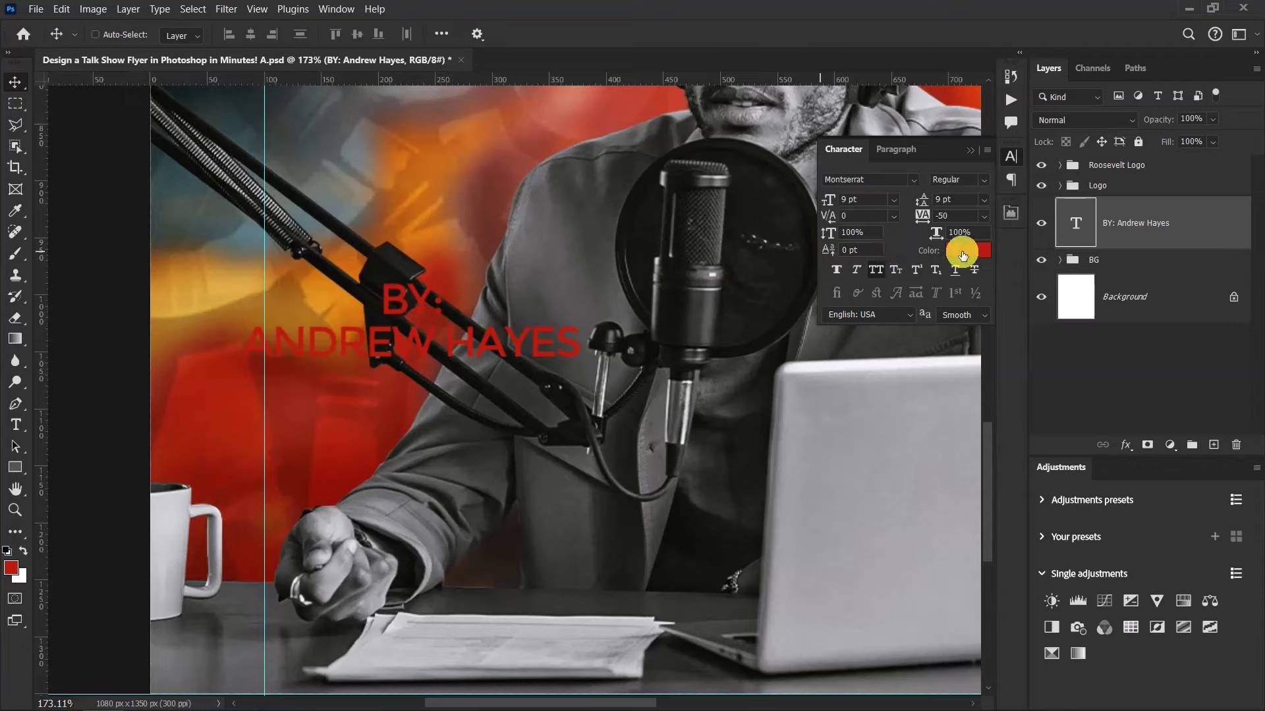
left_click(965, 250)
type("ffffff")
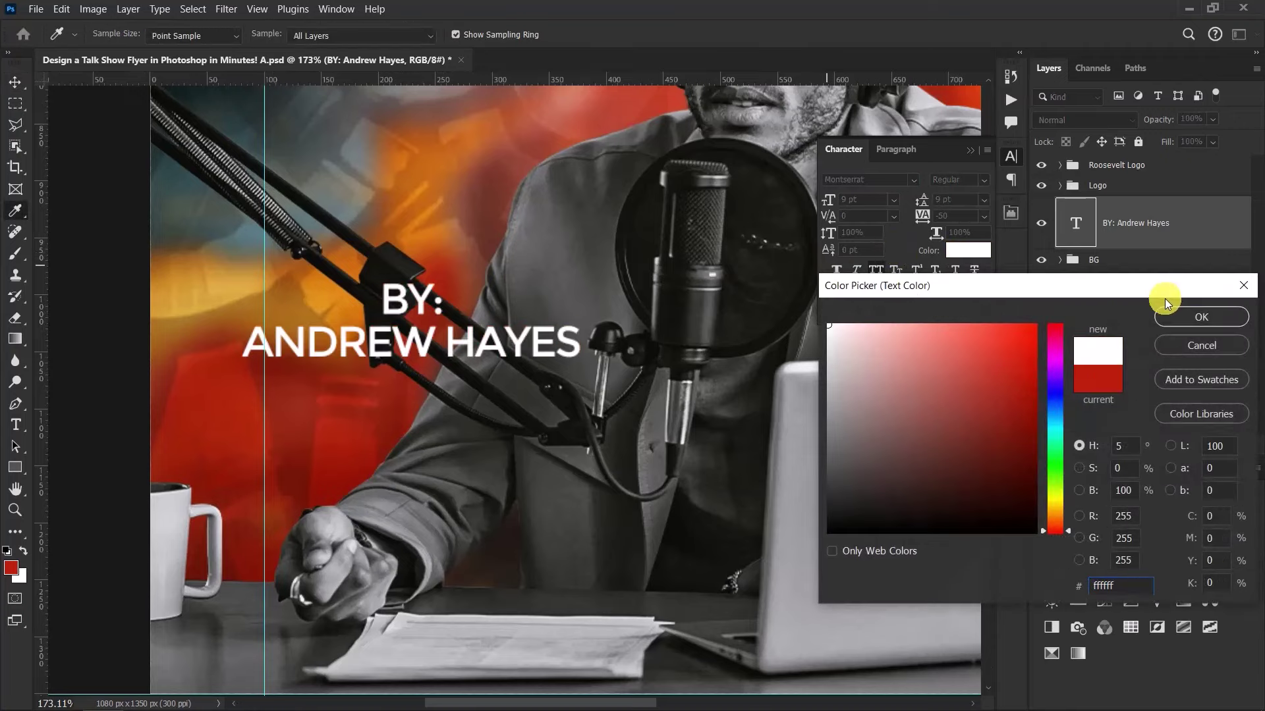
left_click(1169, 316)
scroll(410, 334, "up", 3)
scroll(443, 341, "down", 2)
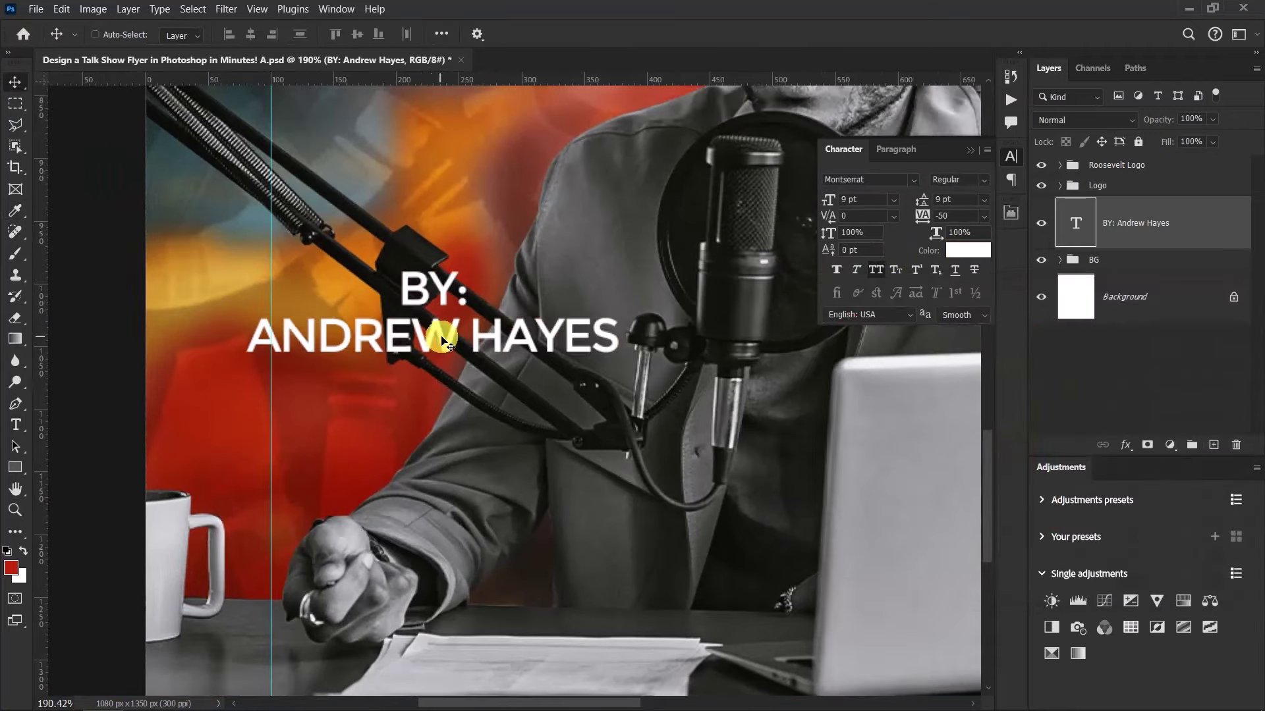
Break the host's first and last names onto separate lines
double_click(466, 339)
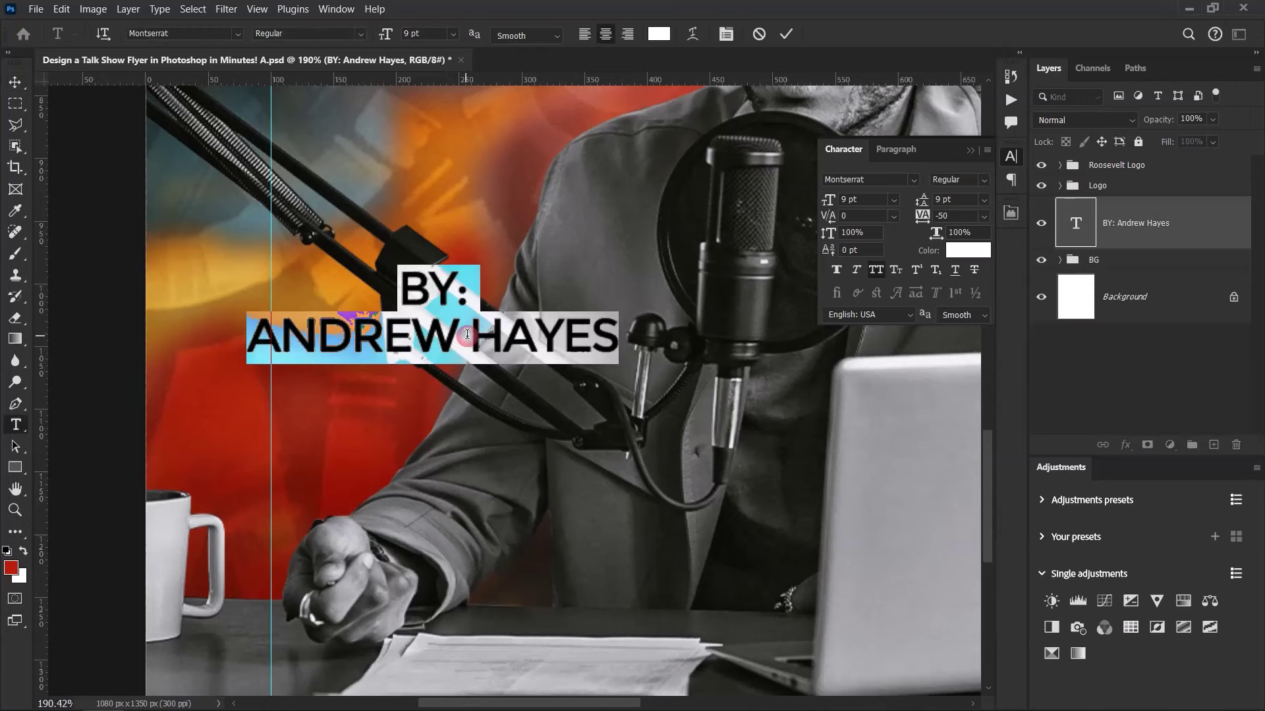
left_click(470, 336)
key("BackSpace")
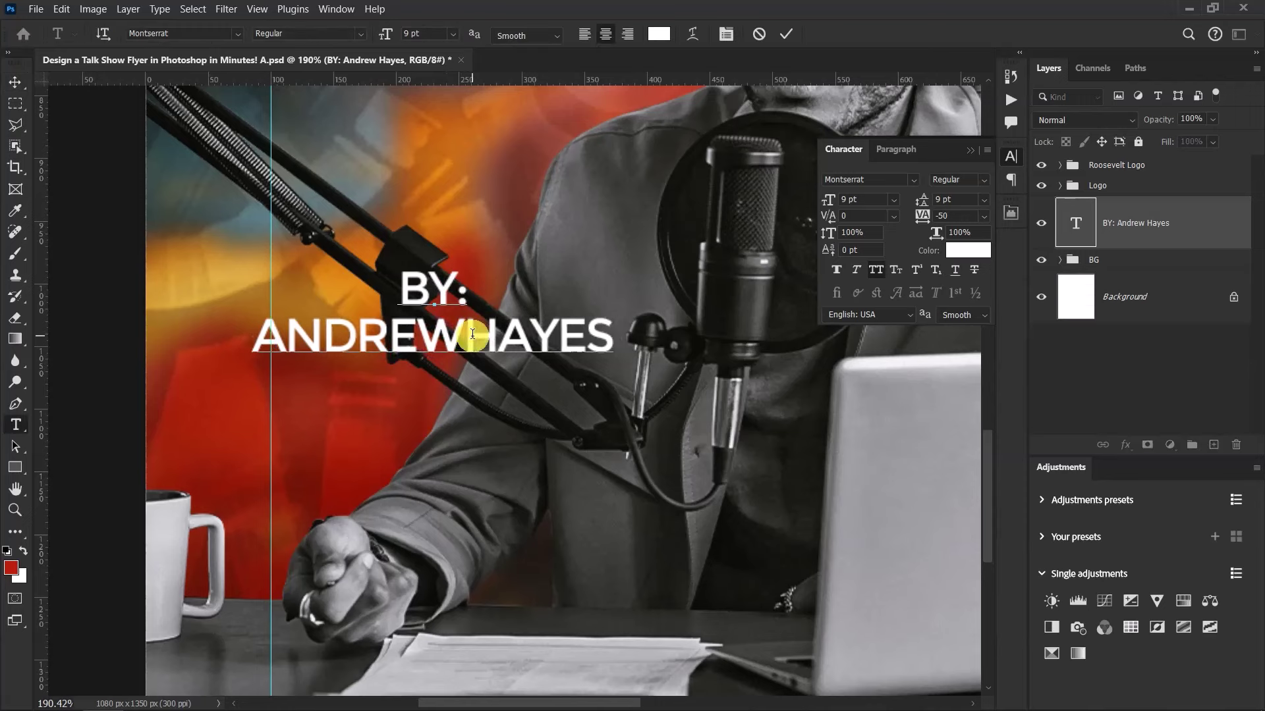
key("Return")
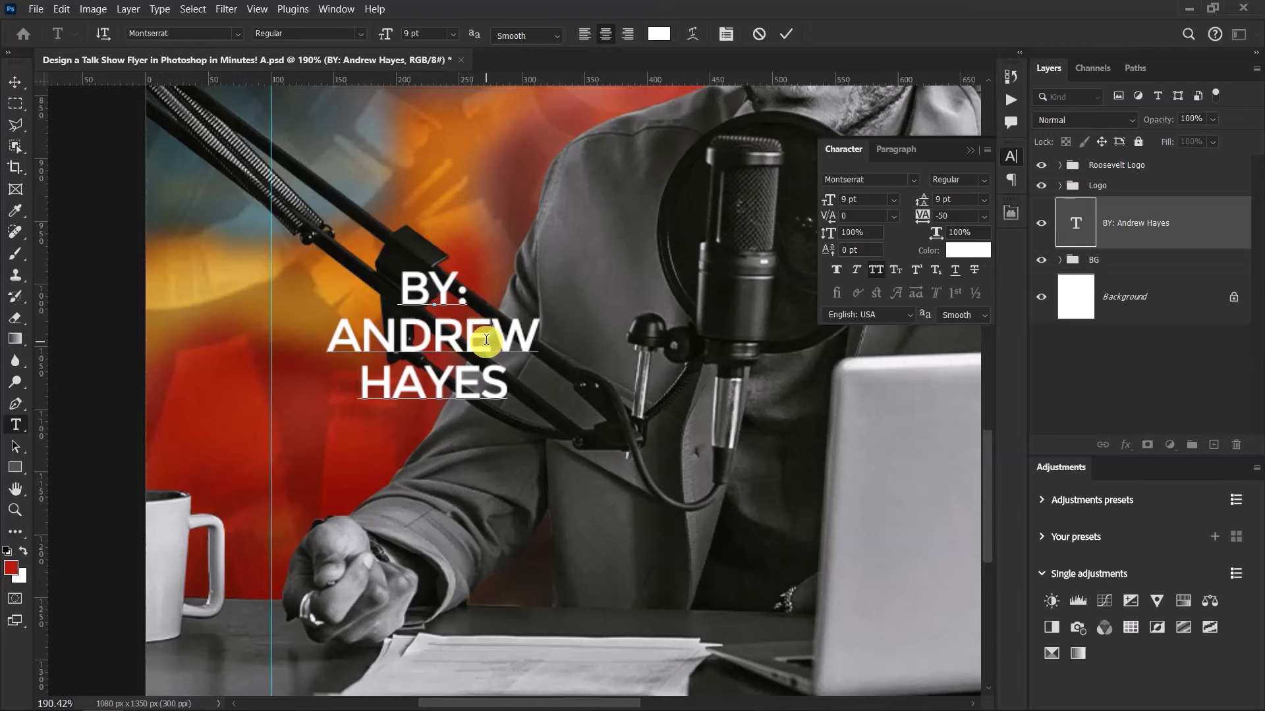
scroll(474, 359, "up", 3)
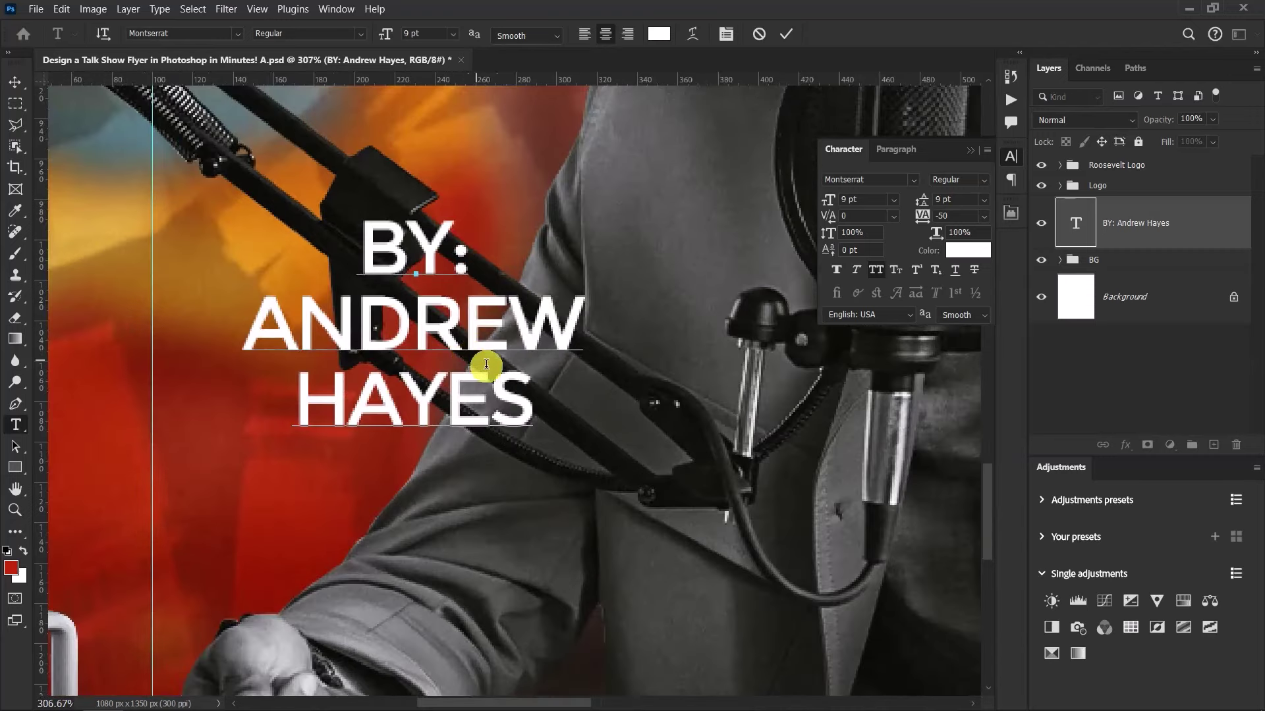
Set the leading of the last-name line to 7 pt, then select BY:
left_click_drag(538, 396, 298, 389)
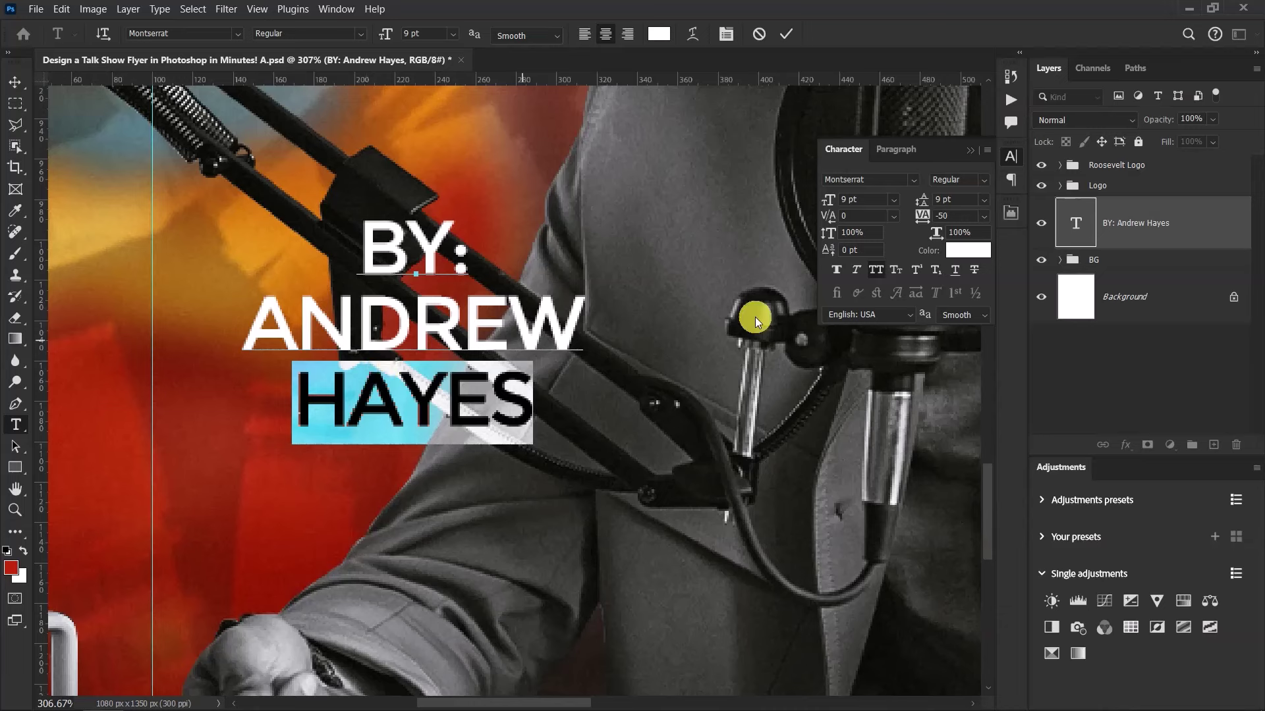
left_click_drag(921, 198, 919, 200)
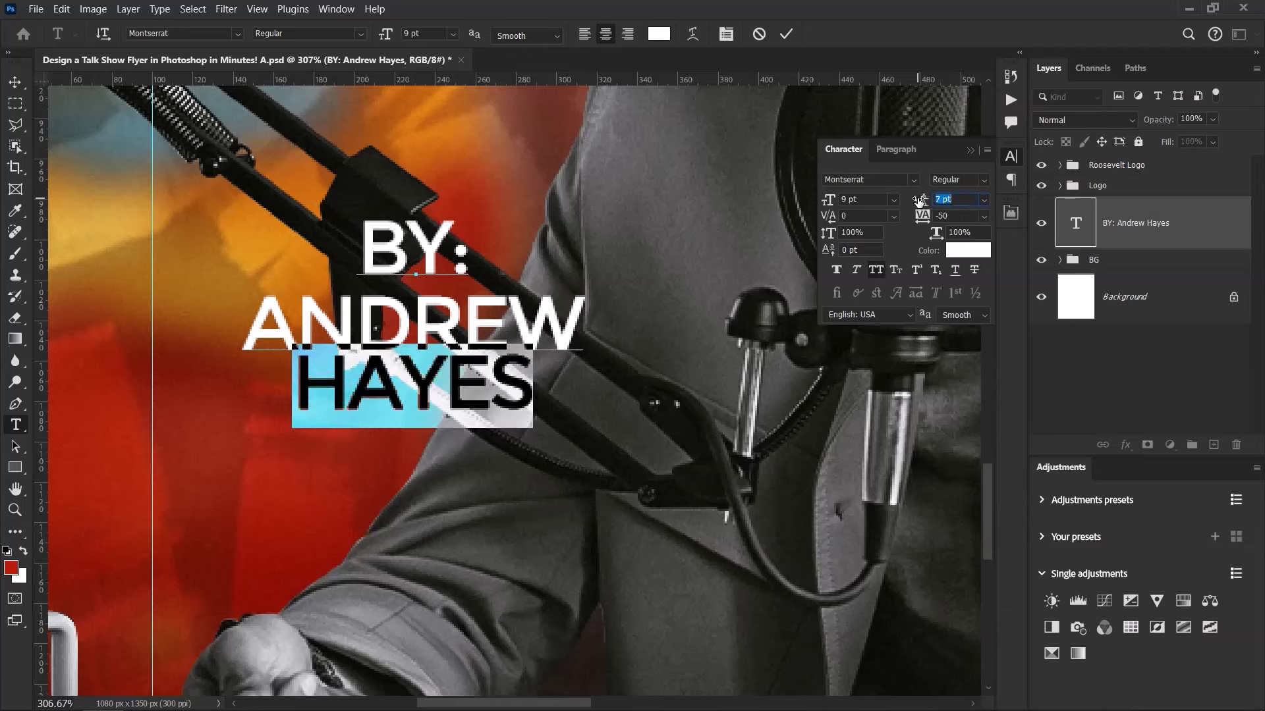
left_click(941, 201)
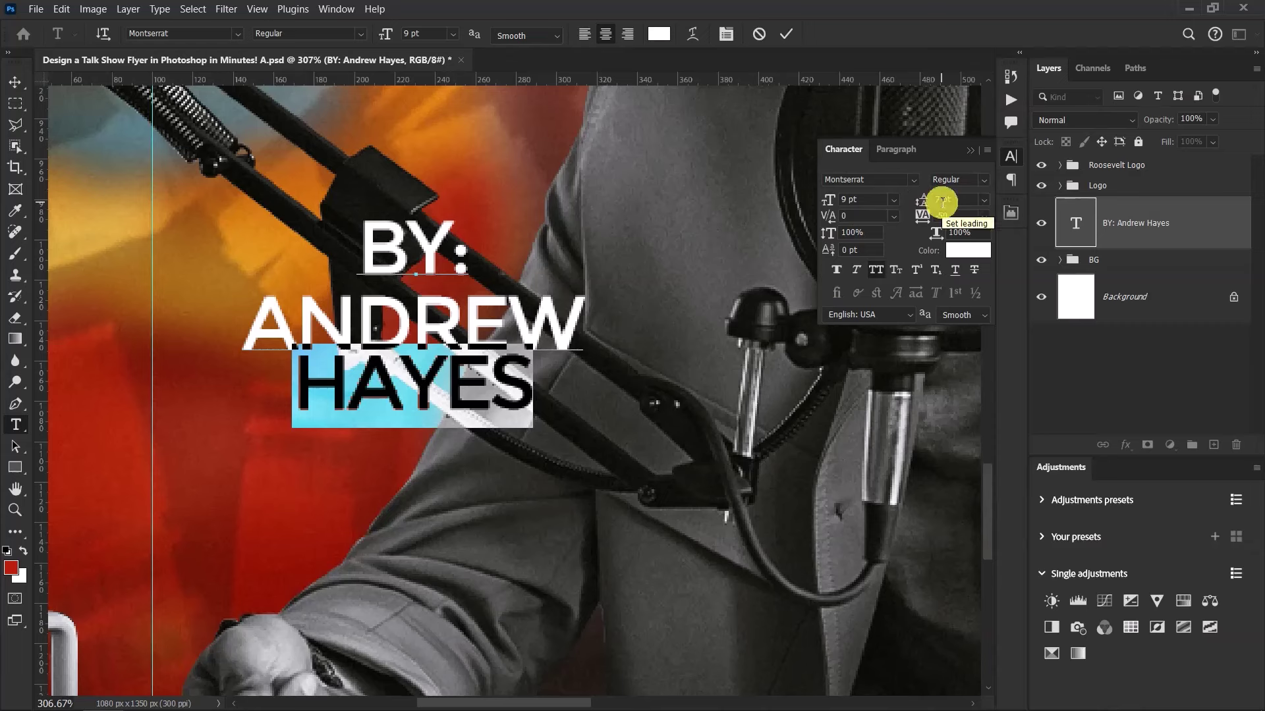
left_click(924, 200)
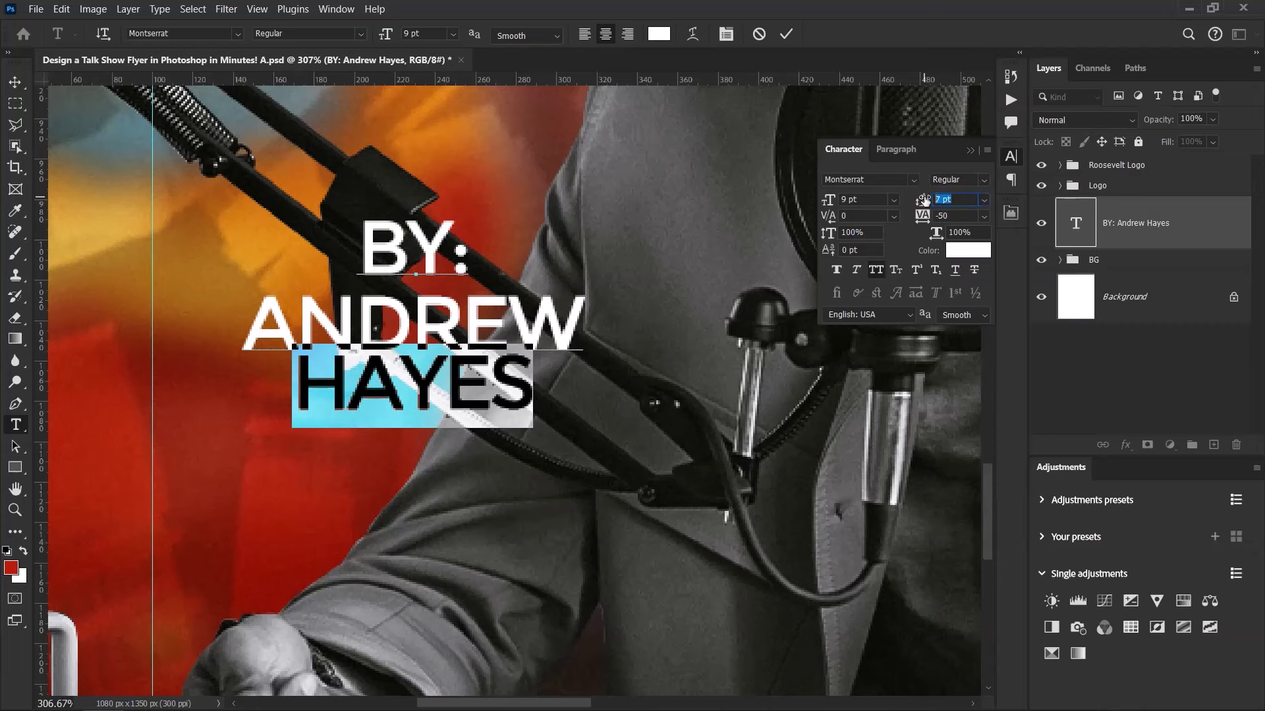
left_click(924, 199)
left_click_drag(924, 199, 921, 199)
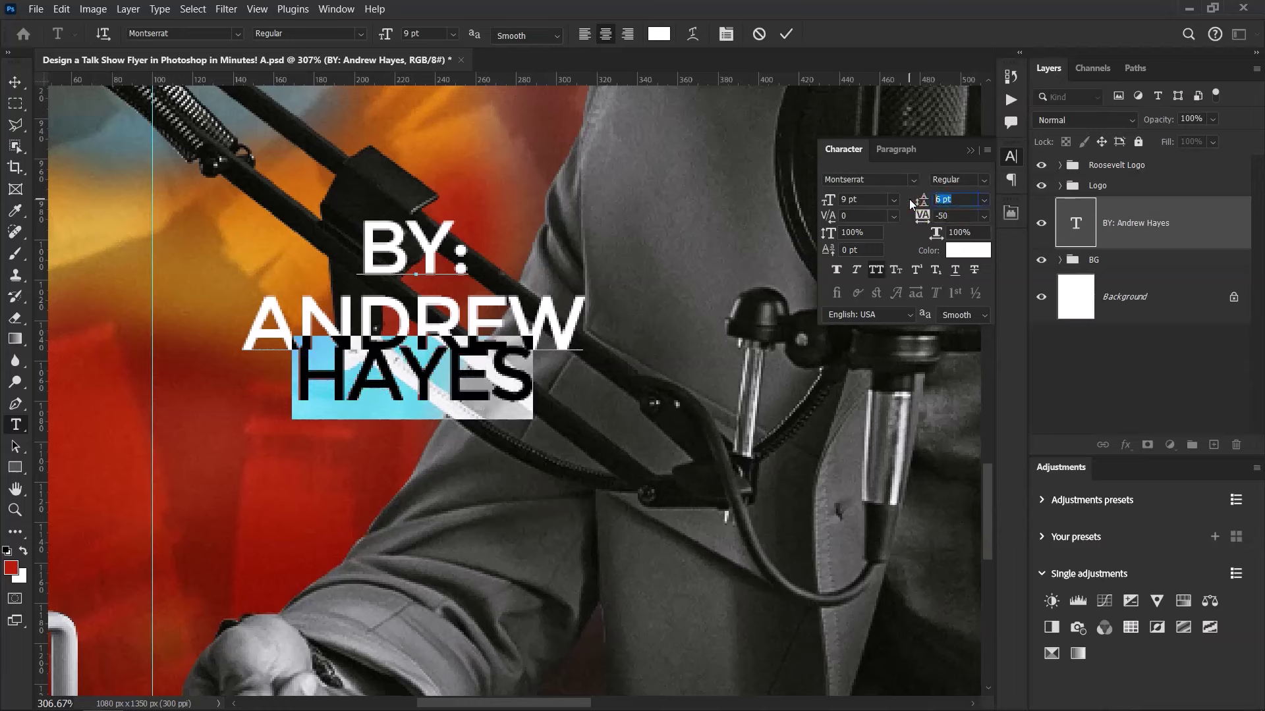
left_click_drag(912, 204, 909, 200)
left_click(586, 224)
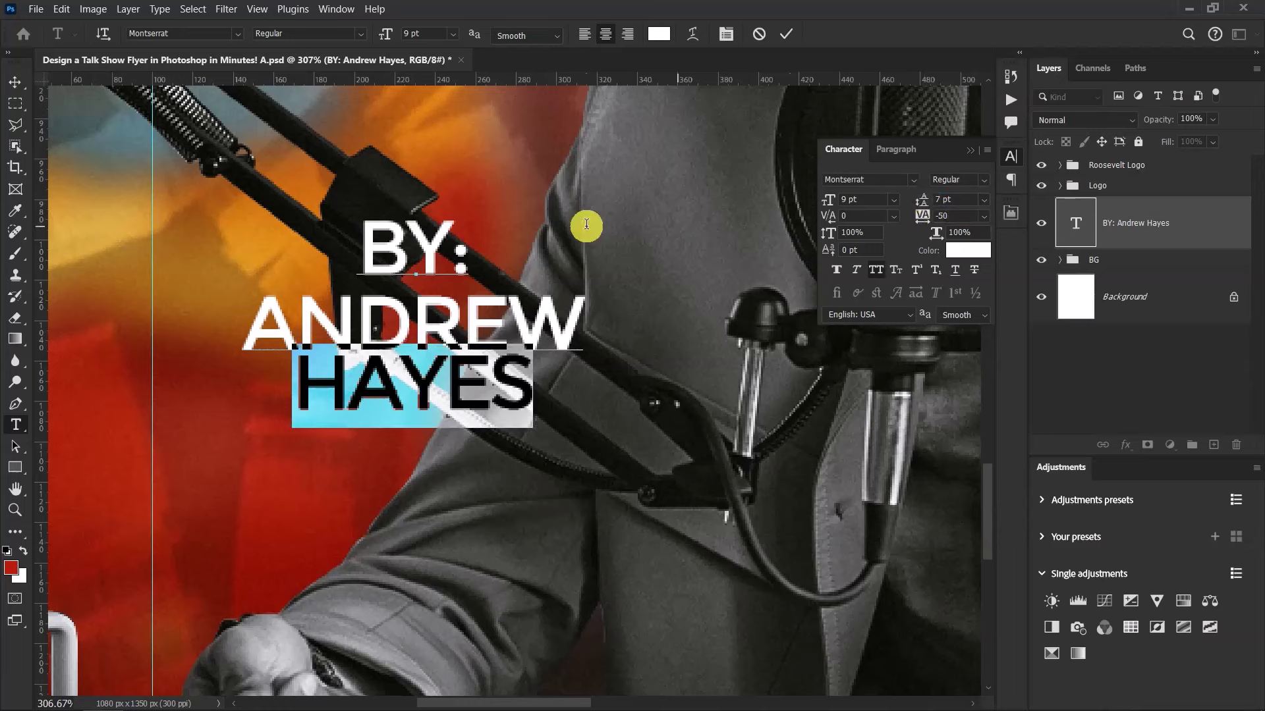
left_click_drag(470, 254, 367, 237)
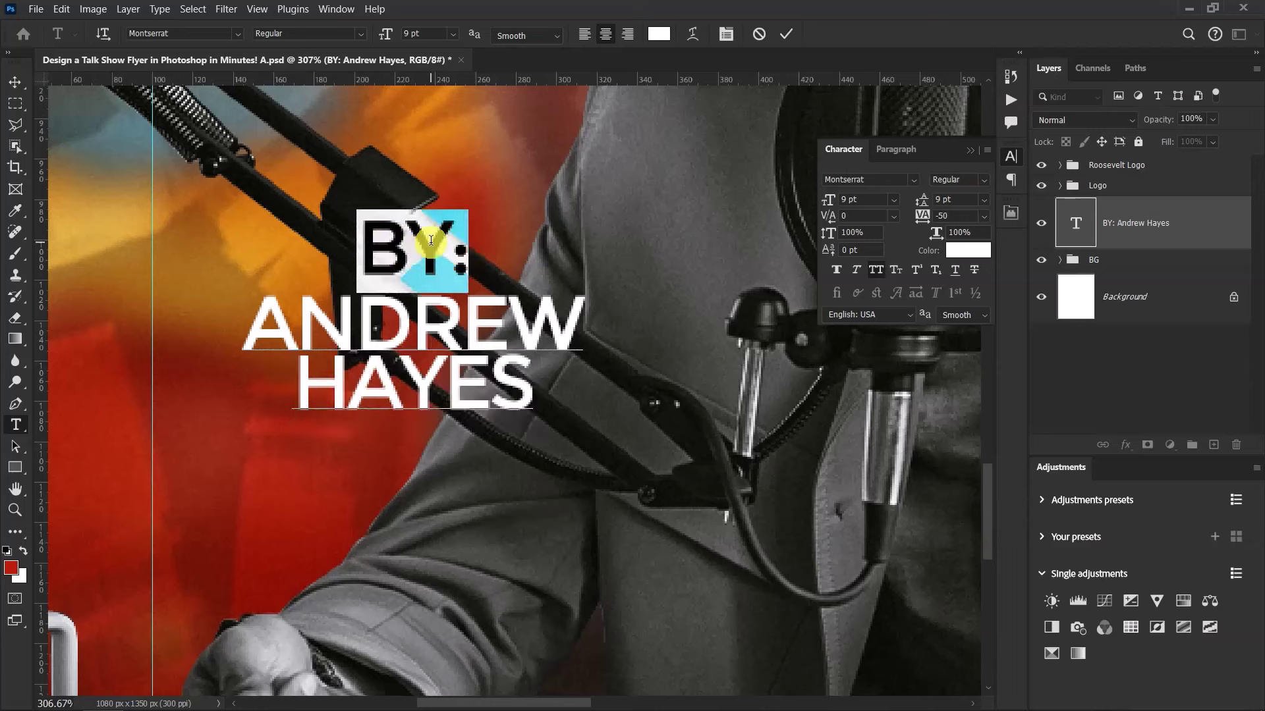
Make BY: Montserrat Black in yellow ffe400 and commit the text edits
left_click(886, 179)
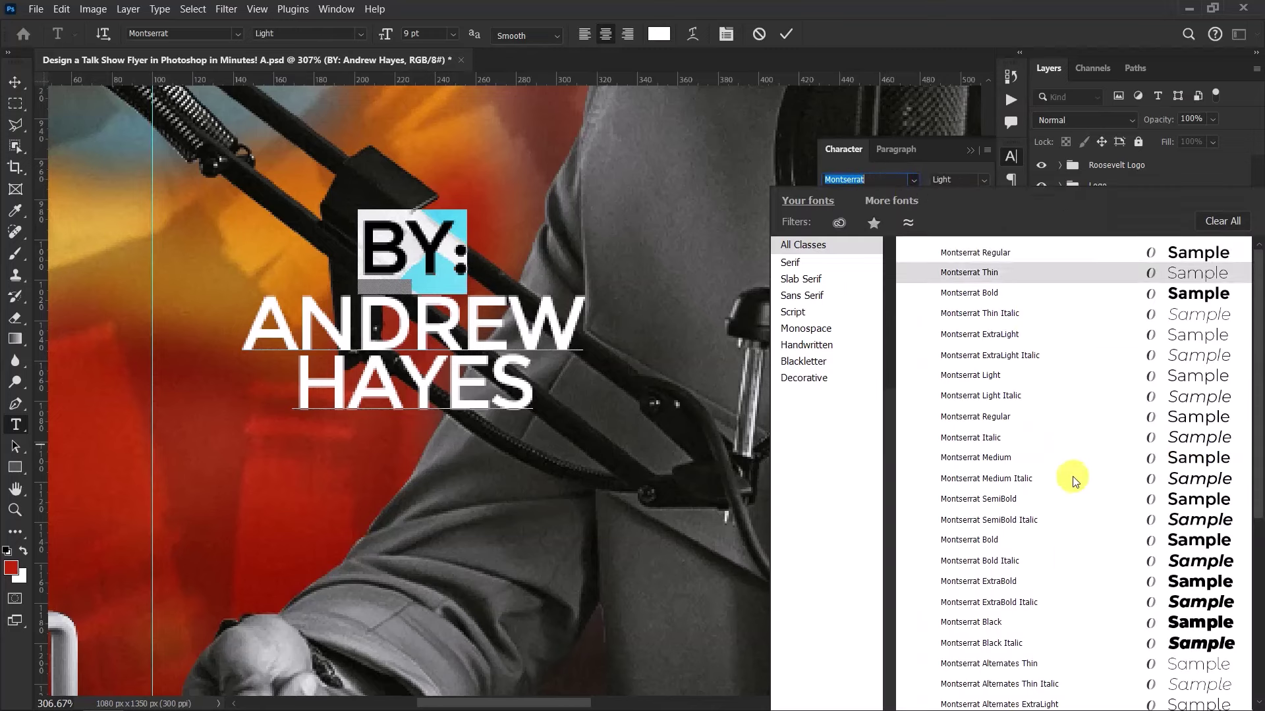
scroll(1021, 636, "down", 2)
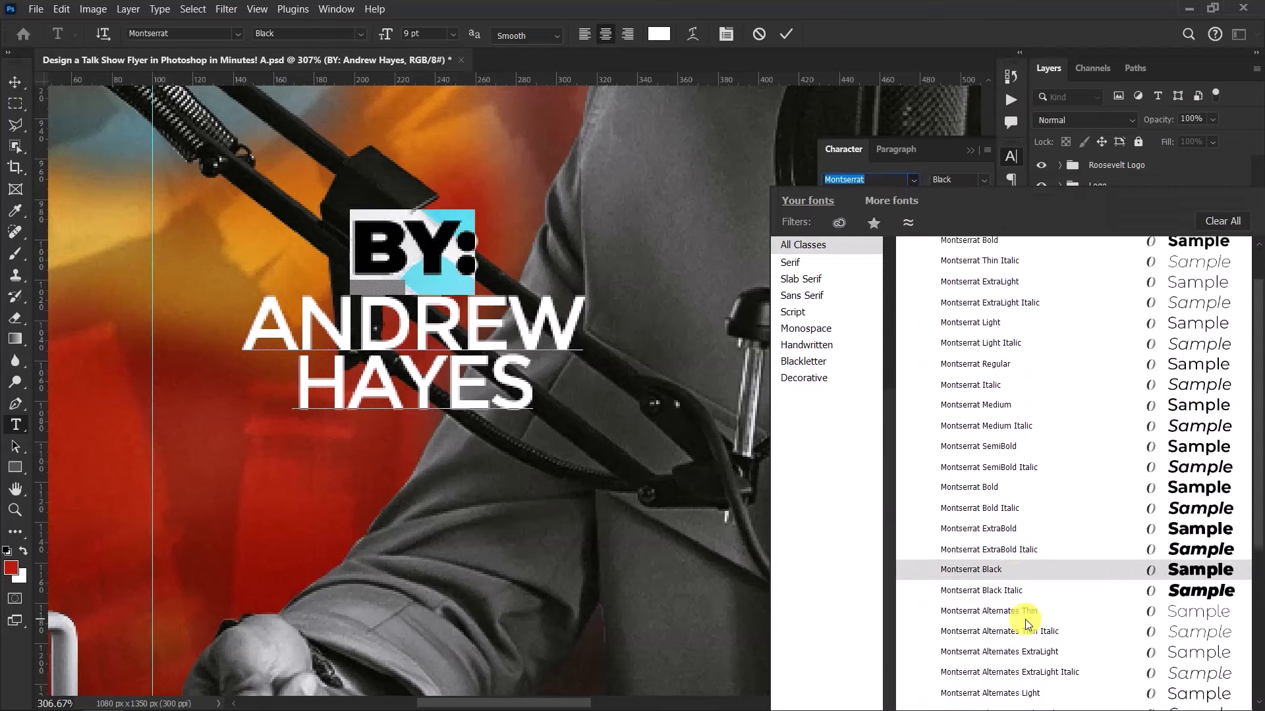
left_click(985, 571)
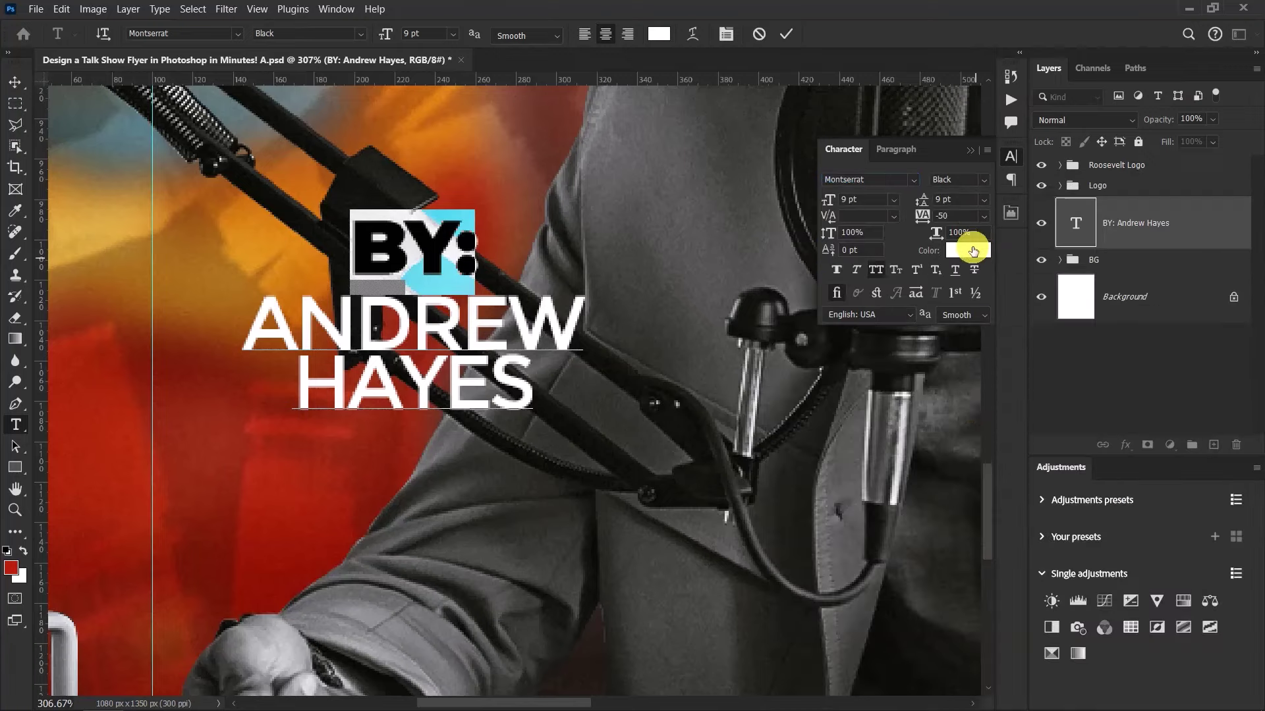
left_click(972, 249)
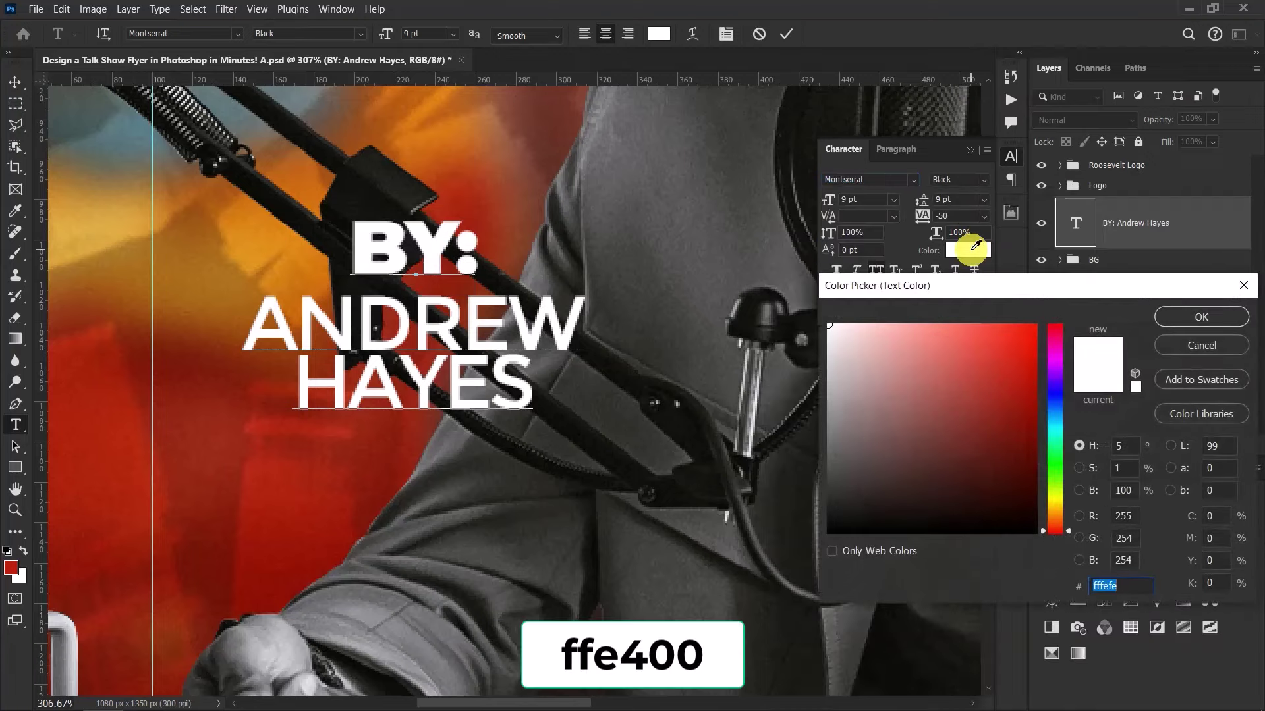
type("ffe400")
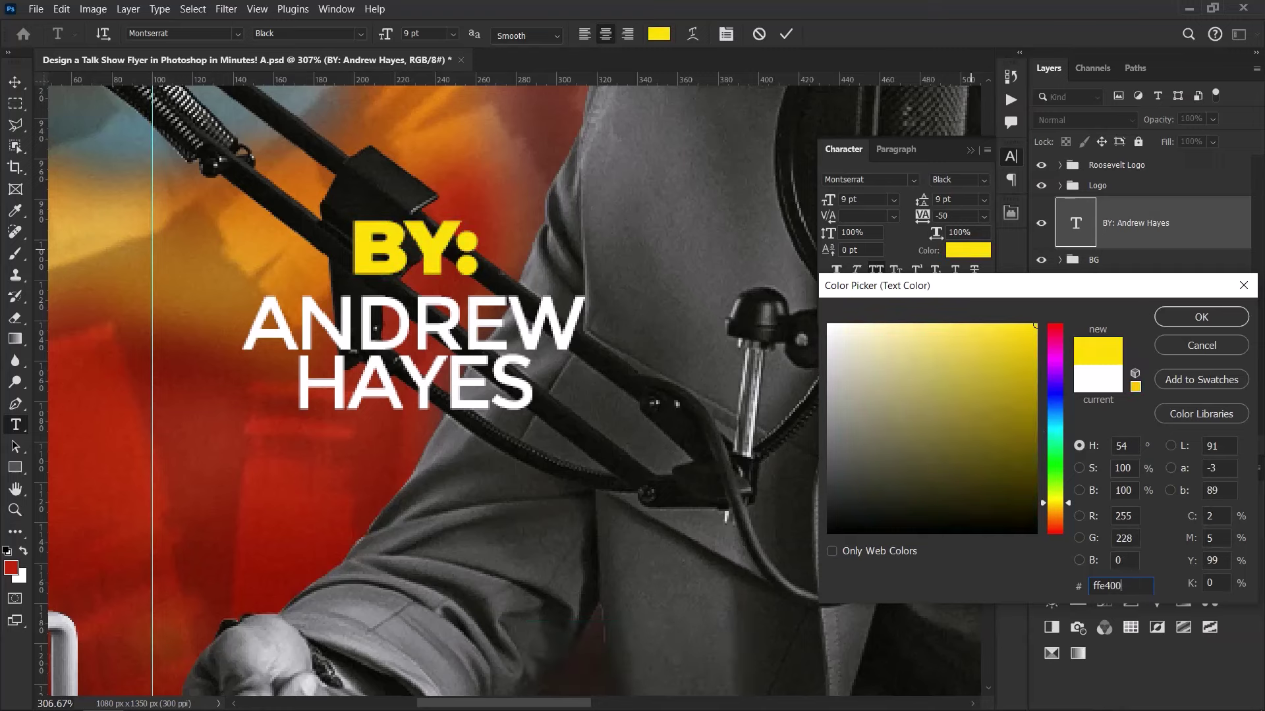
left_click(1182, 319)
scroll(550, 248, "down", 5)
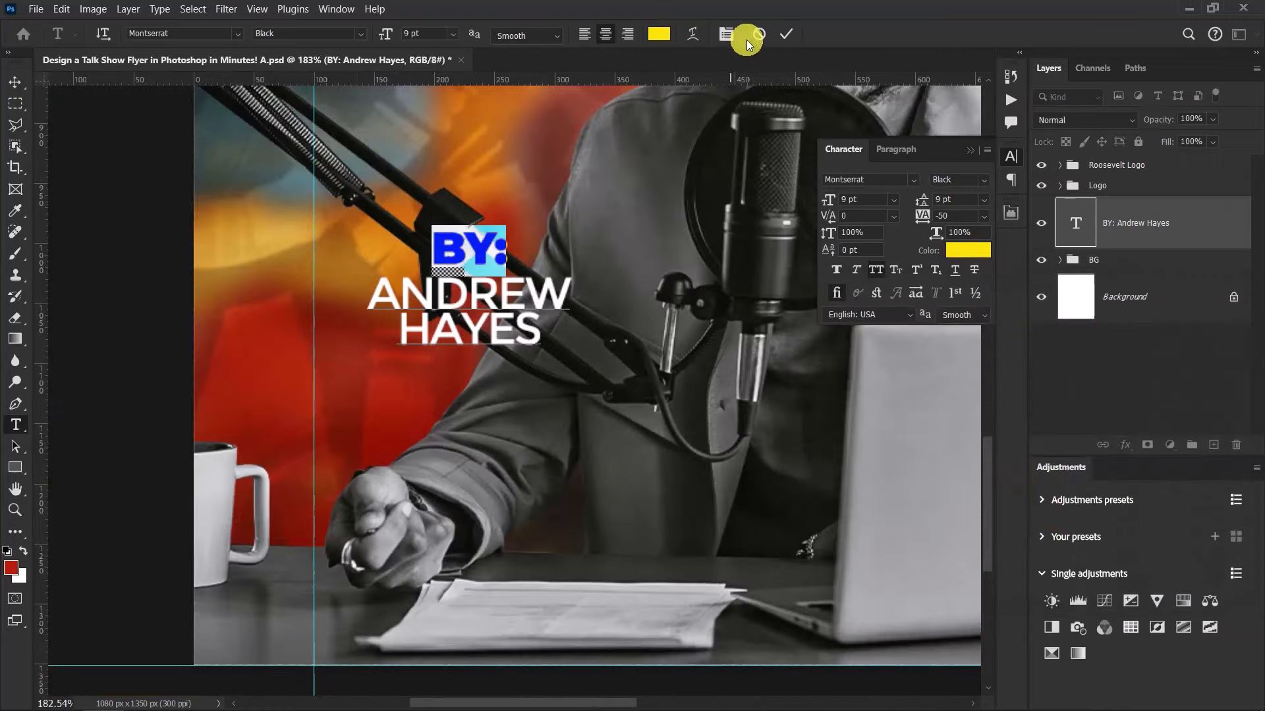
left_click(789, 34)
Nudge the byline block 14 px right and 21 px down over the mic arm
key("v")
scroll(559, 255, "down", 8)
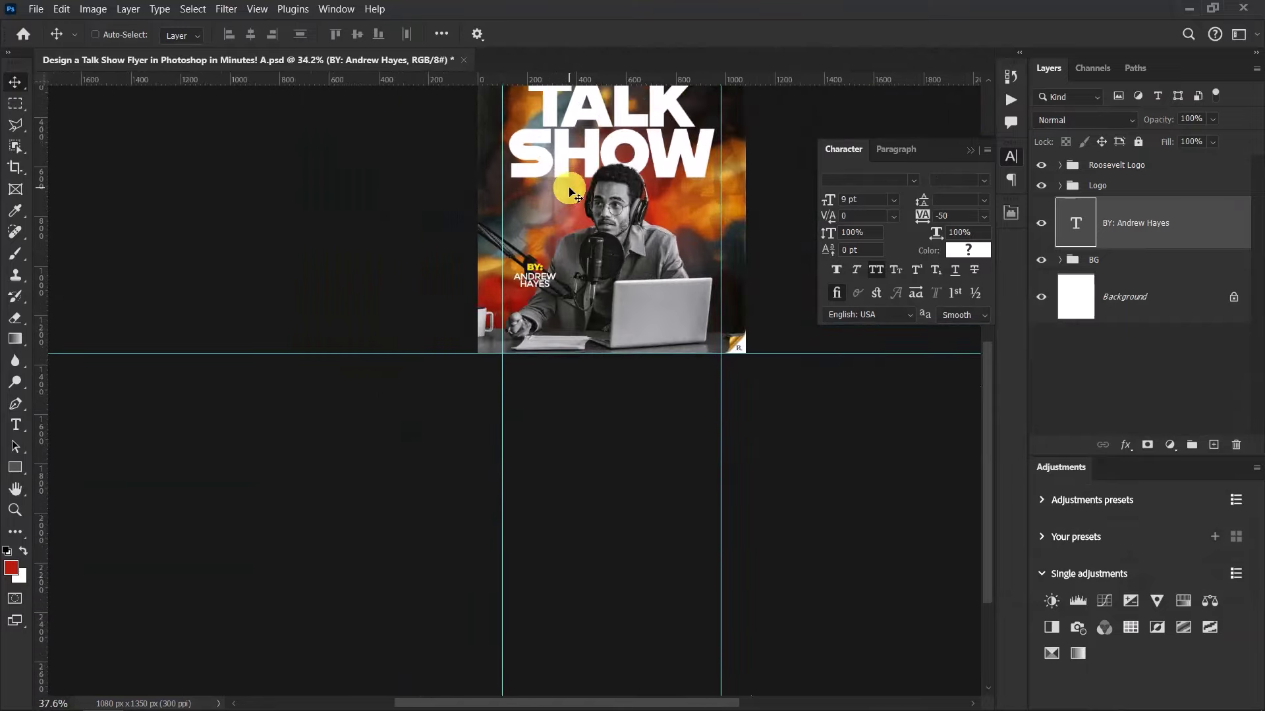
scroll(566, 191, "up", 3)
scroll(512, 359, "up", 3)
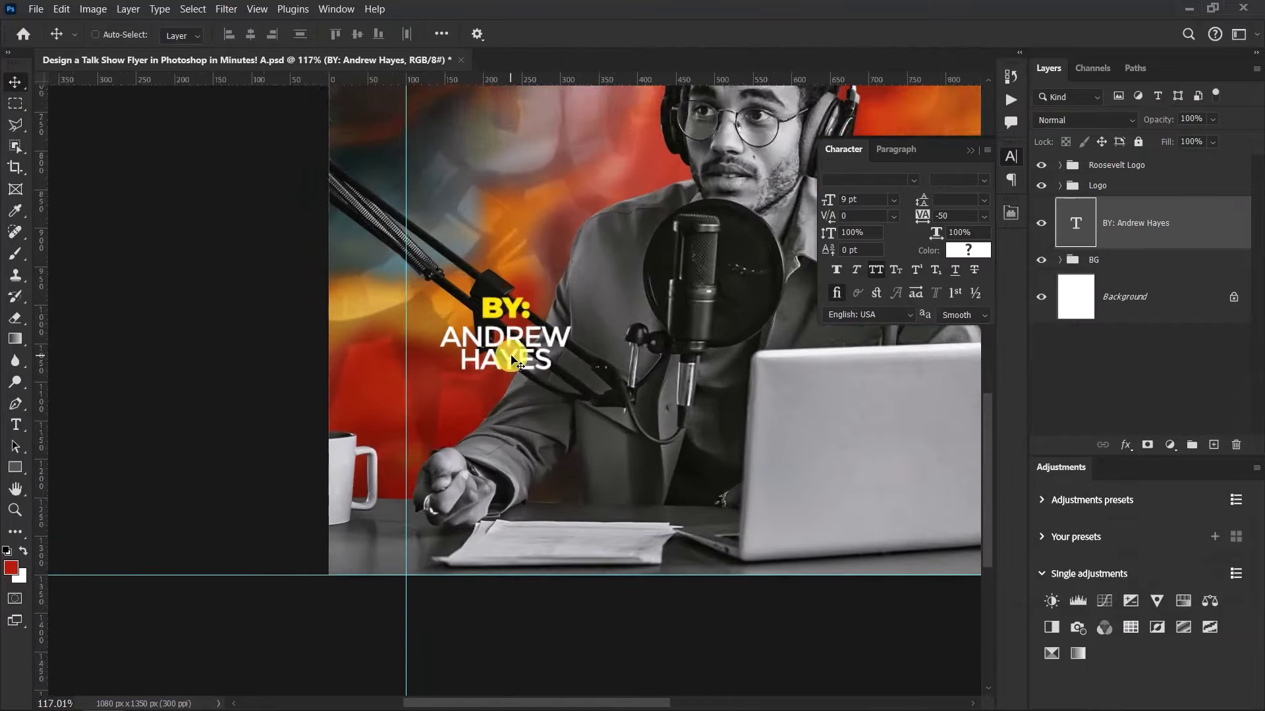
scroll(512, 359, "up", 1)
left_click_drag(508, 335, 520, 354)
left_click(521, 356)
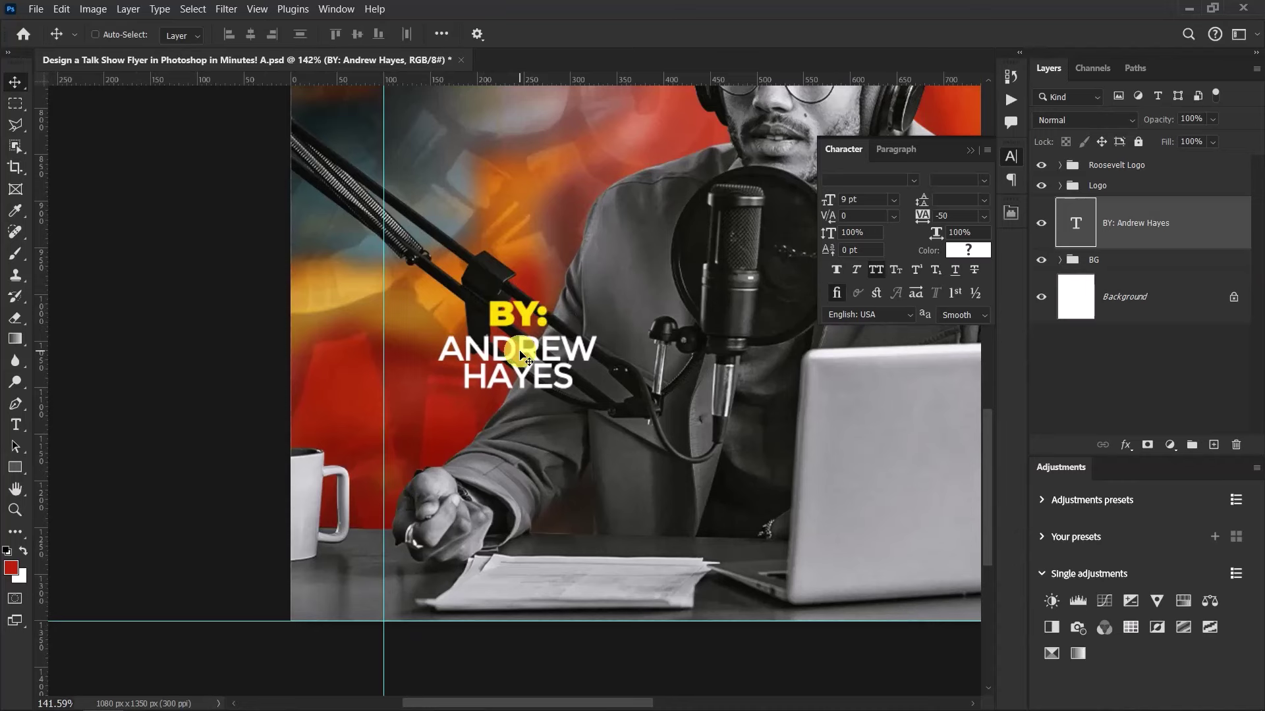
Fit the whole finished flyer on screen
key("ctrl+0")
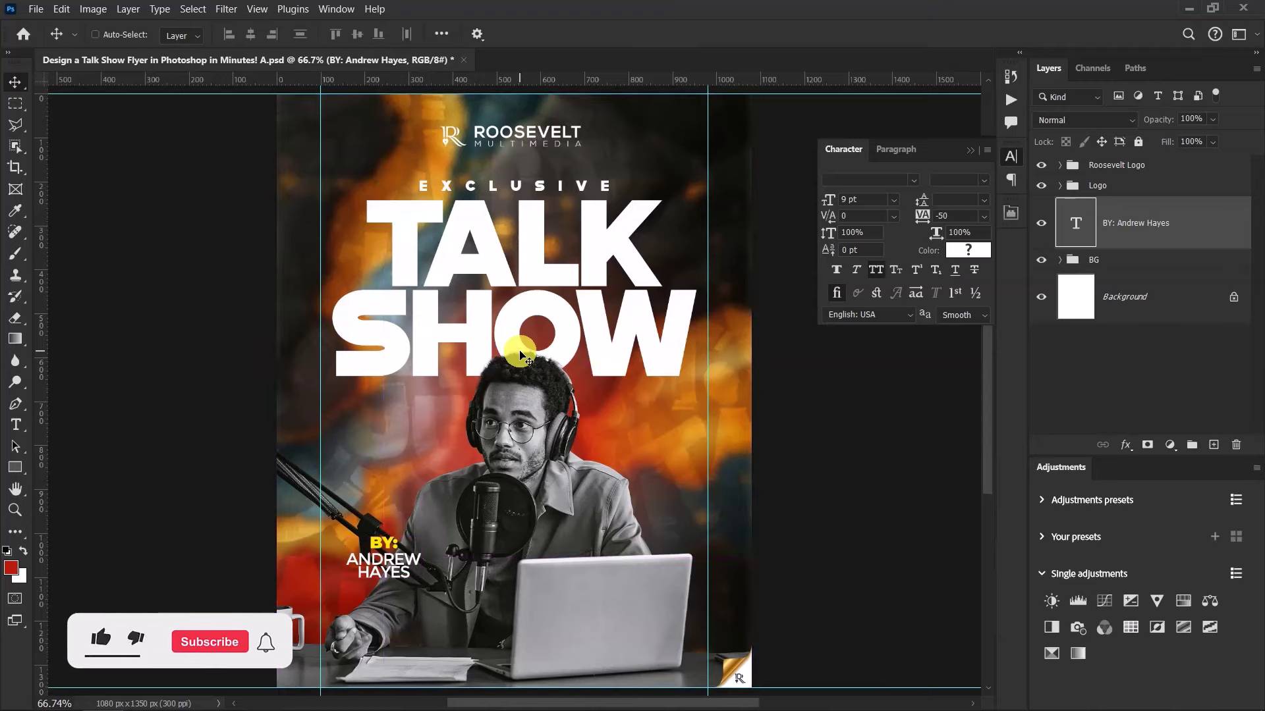
scroll(403, 350, "down", 5)
scroll(525, 296, "up", 4)
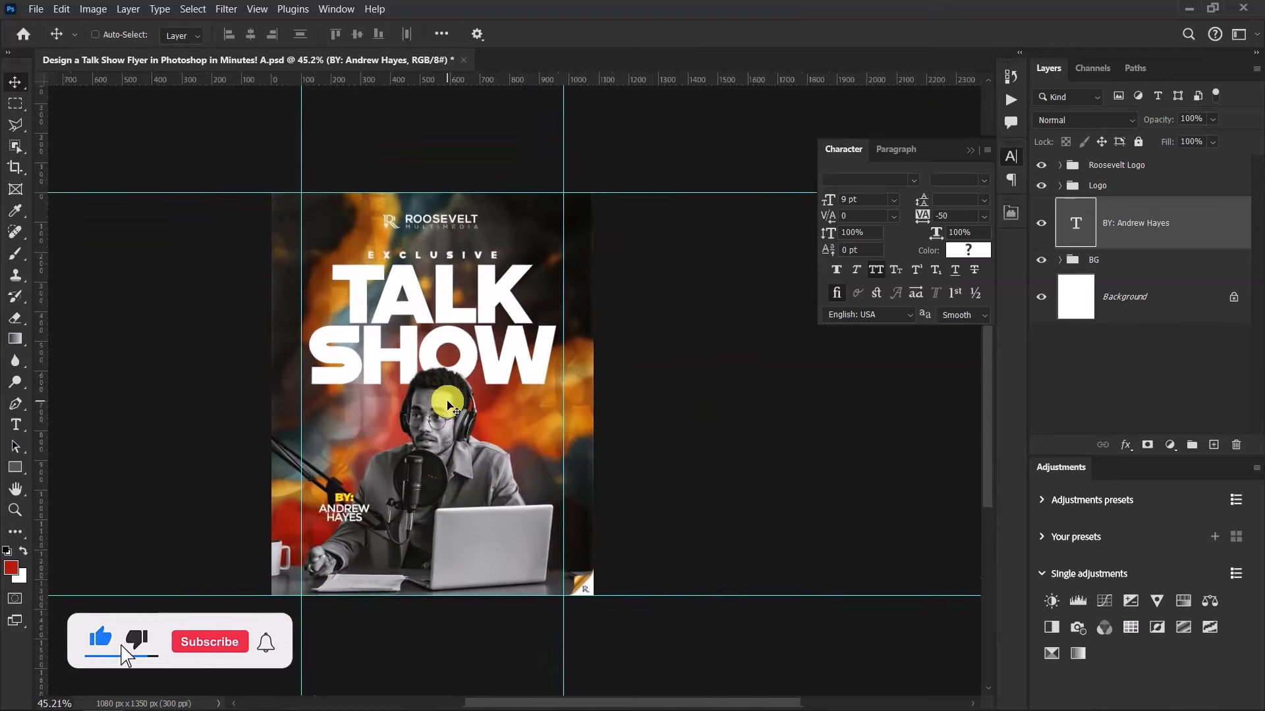
key("ctrl+0")
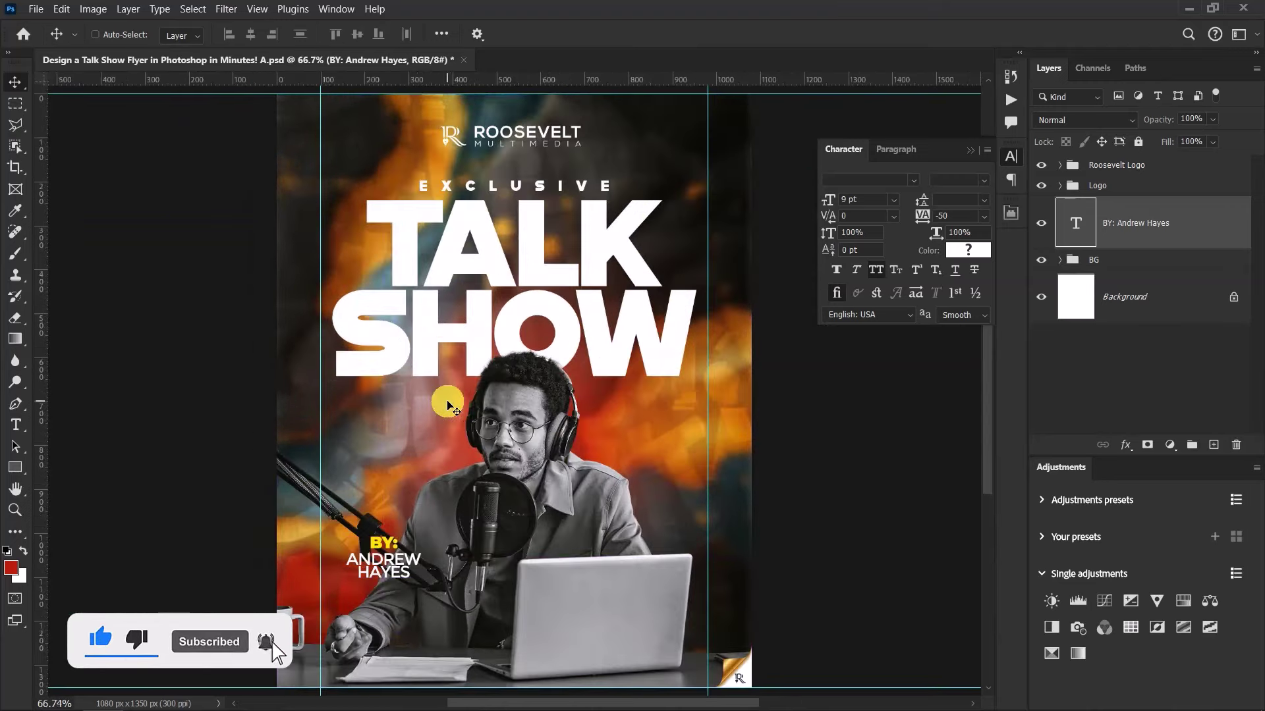